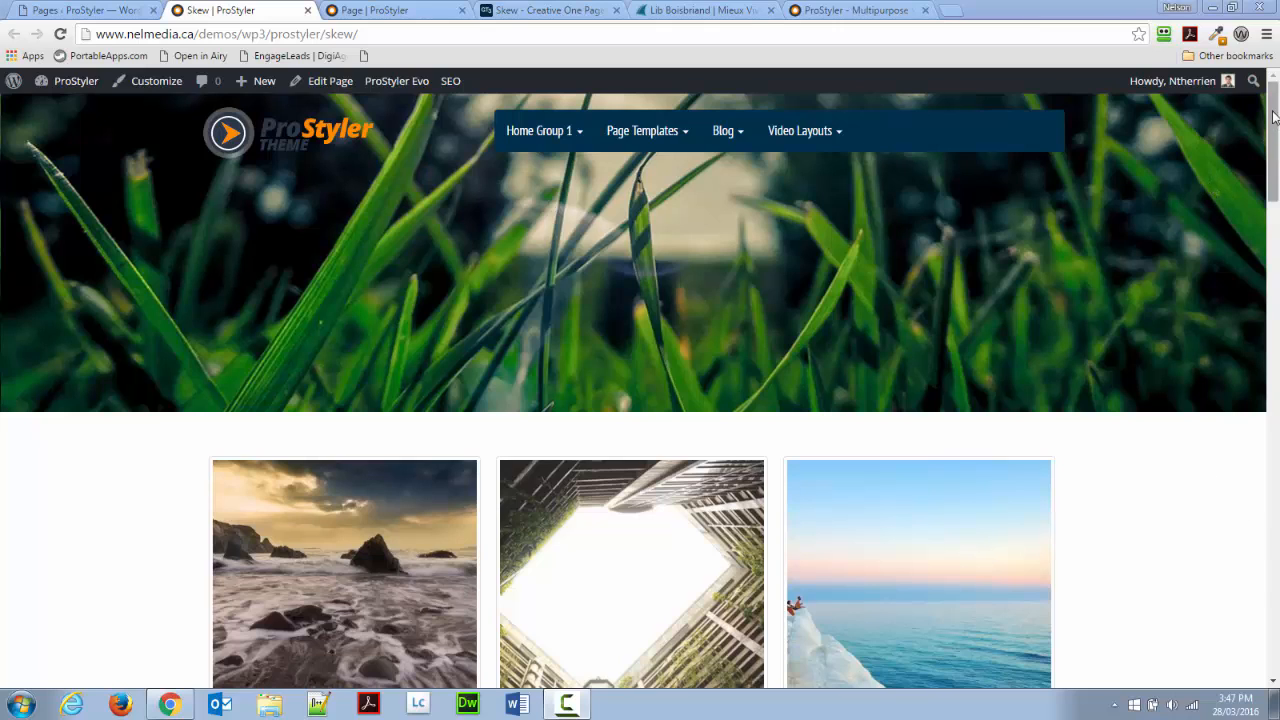
Step: Switch to the Page version of the demo and examine its slanted section edges from header to footer
{"action": "mouse_move", "coordinate": [1276, 115]}
{"action": "left_mouse_down"}
{"action": "mouse_move", "coordinate": [1277, 603]}
{"action": "mouse_move", "coordinate": [1262, 190]}
{"action": "mouse_move", "coordinate": [1272, 110]}
{"action": "left_mouse_up"}
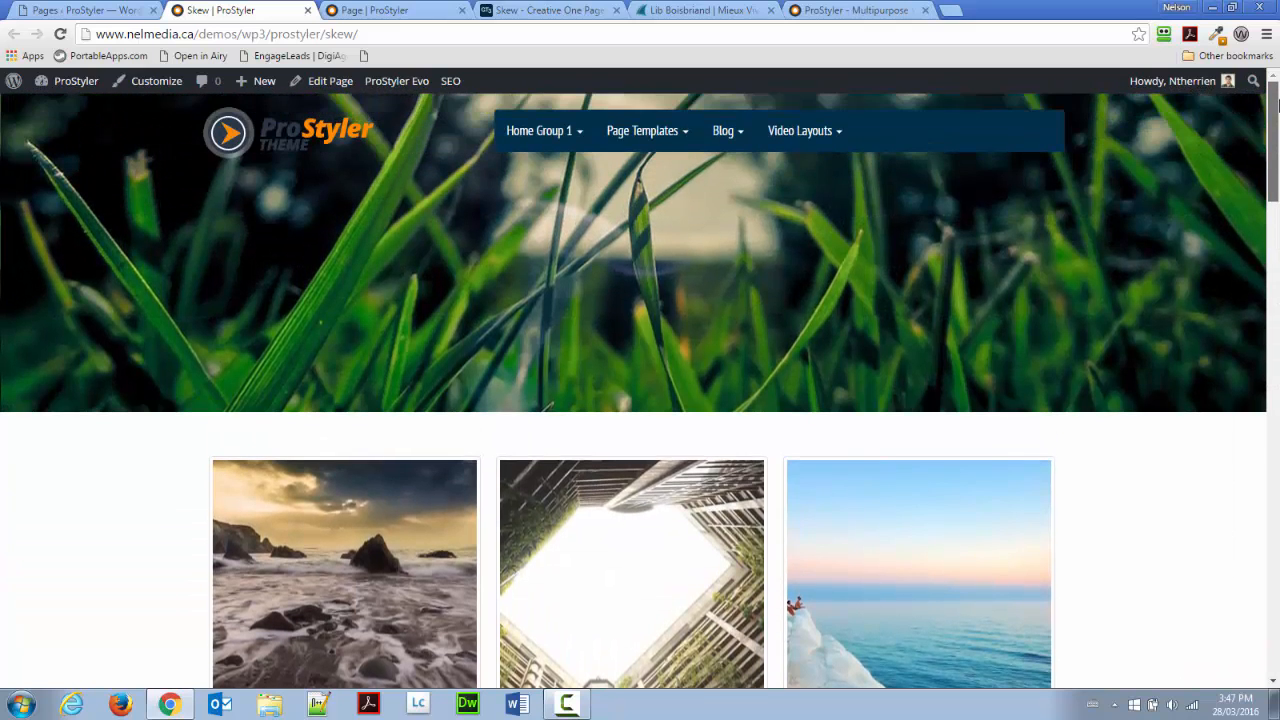
{"action": "left_click", "coordinate": [420, 14]}
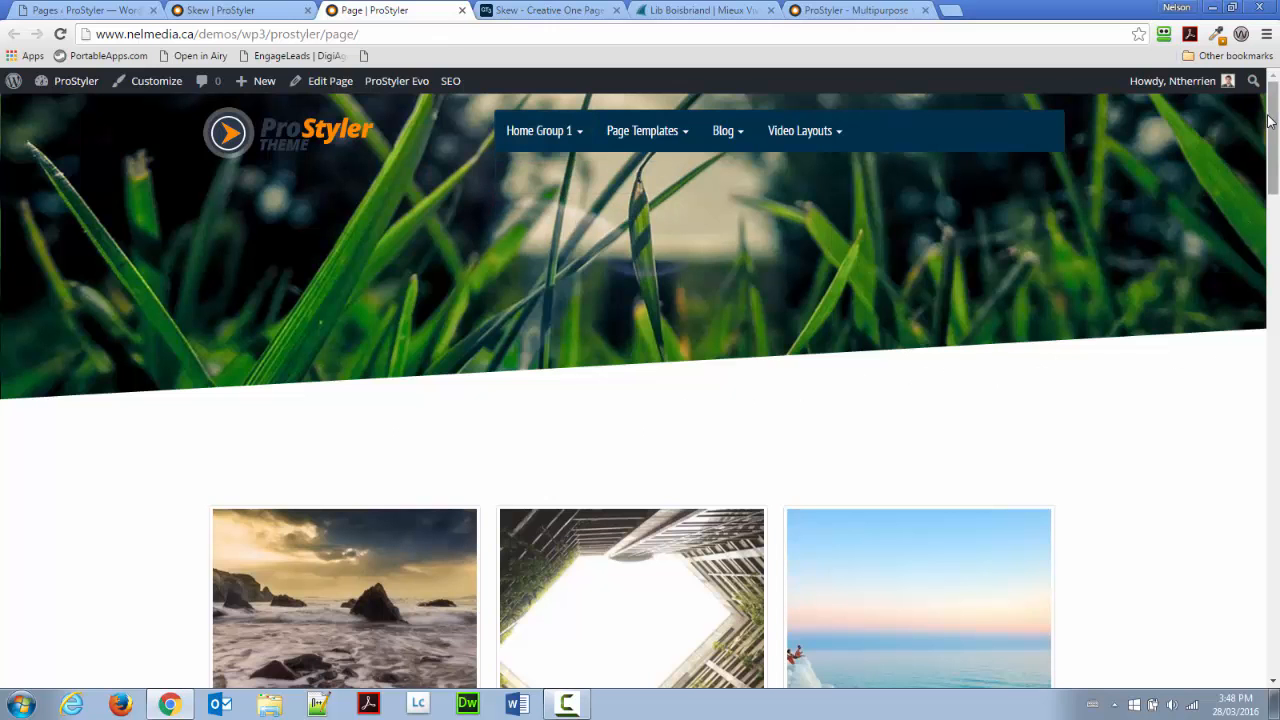
{"action": "left_click_drag", "start_coordinate": [1270, 120], "coordinate": [1277, 287]}
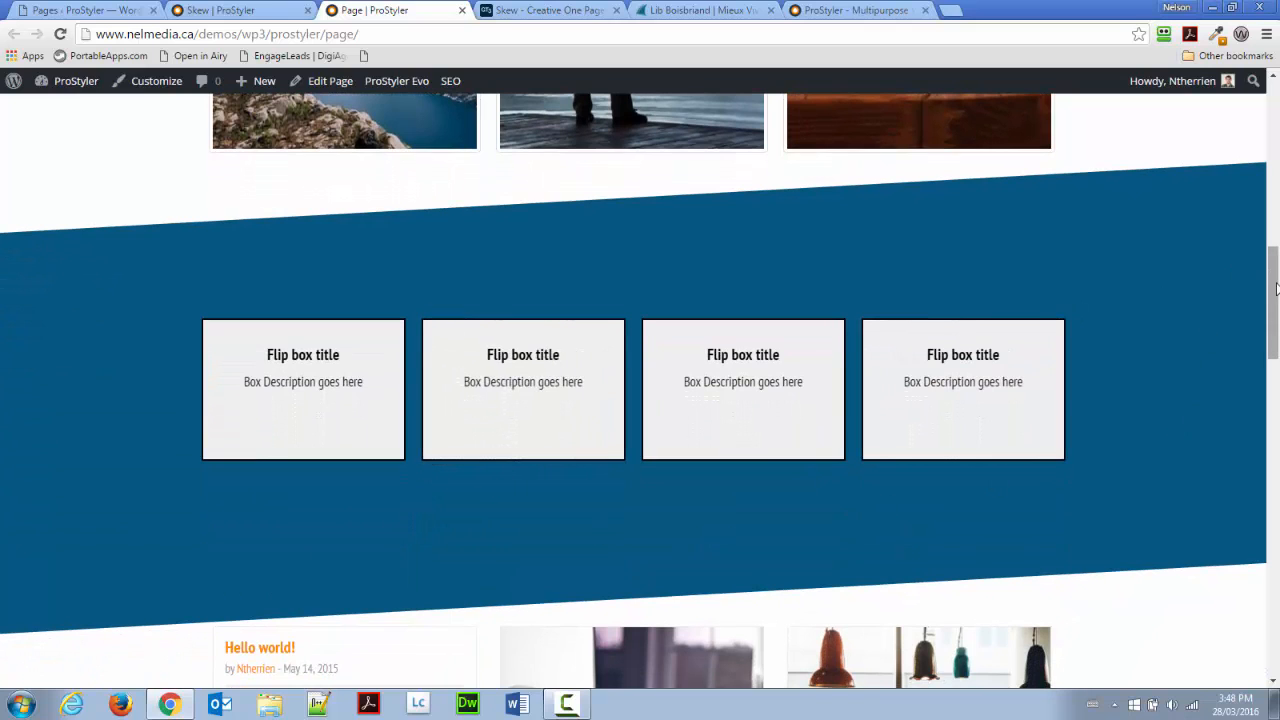
{"action": "left_click_drag", "start_coordinate": [1276, 289], "coordinate": [1277, 612]}
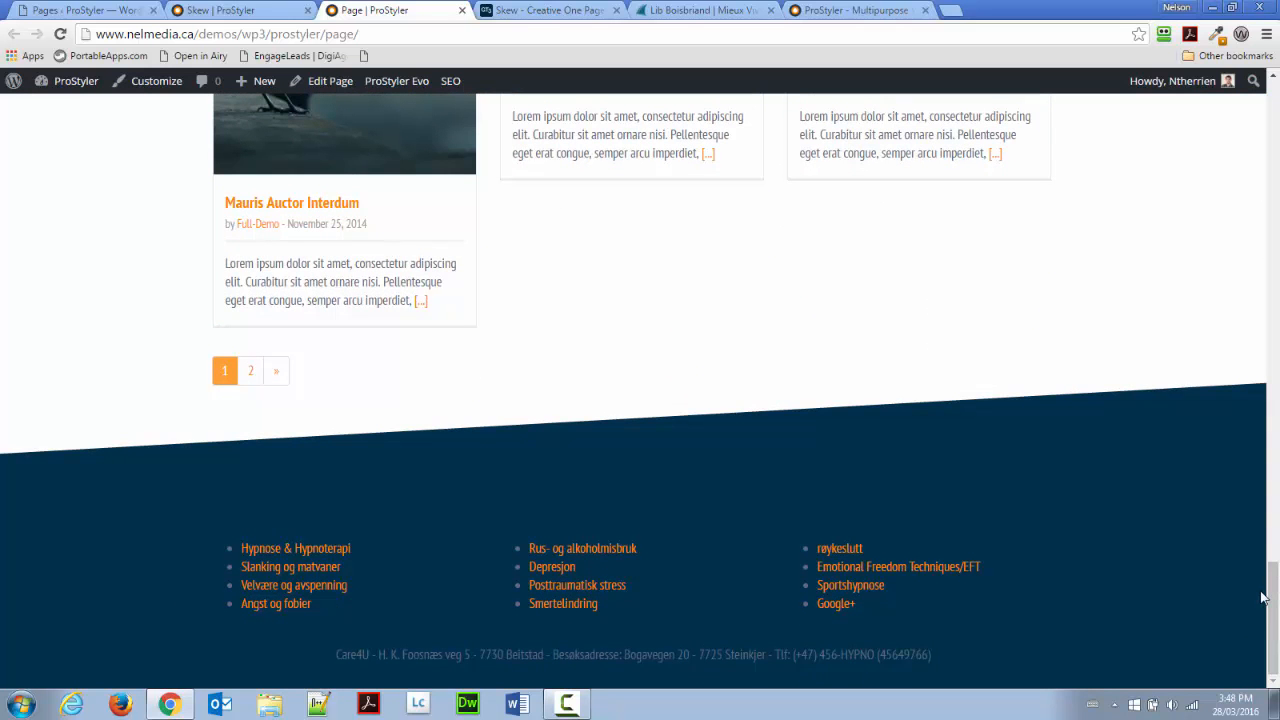
{"action": "left_click_drag", "start_coordinate": [1272, 600], "coordinate": [1252, 103]}
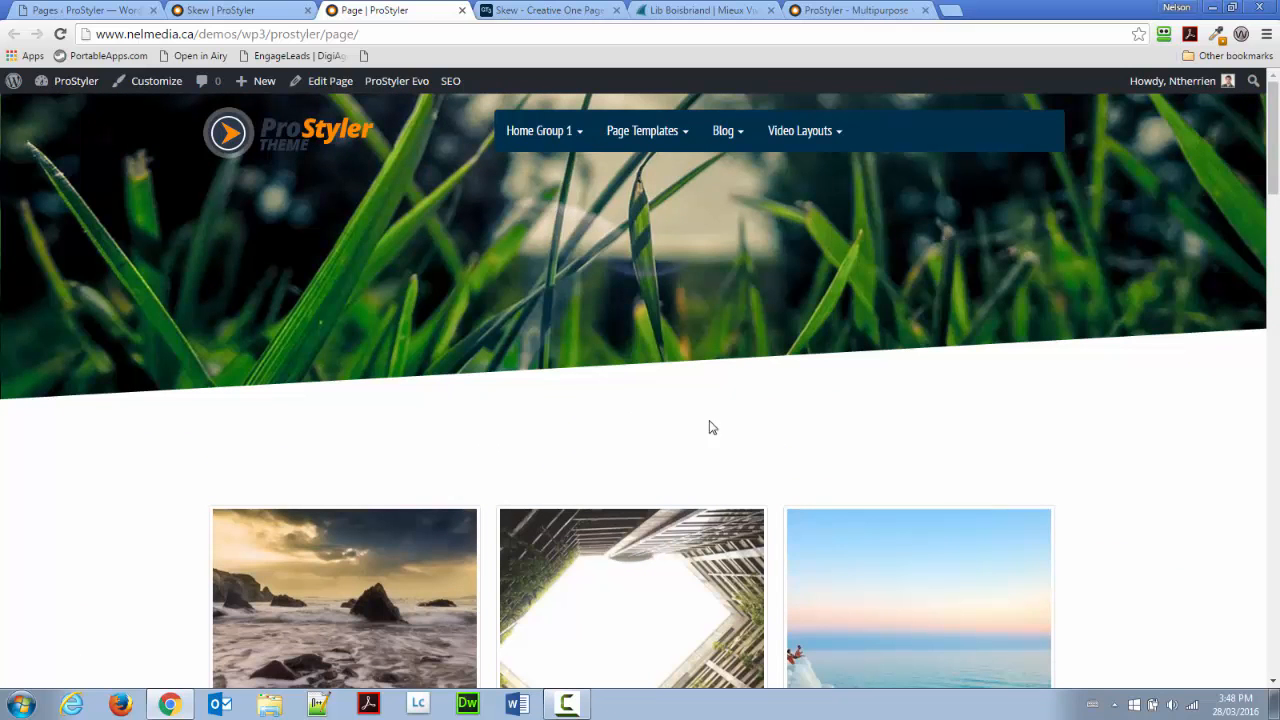
Step: Examine the Skew WordPress theme's product page and price, and the slanted sections of the Lib Boisbriand website
{"action": "left_click", "coordinate": [538, 12]}
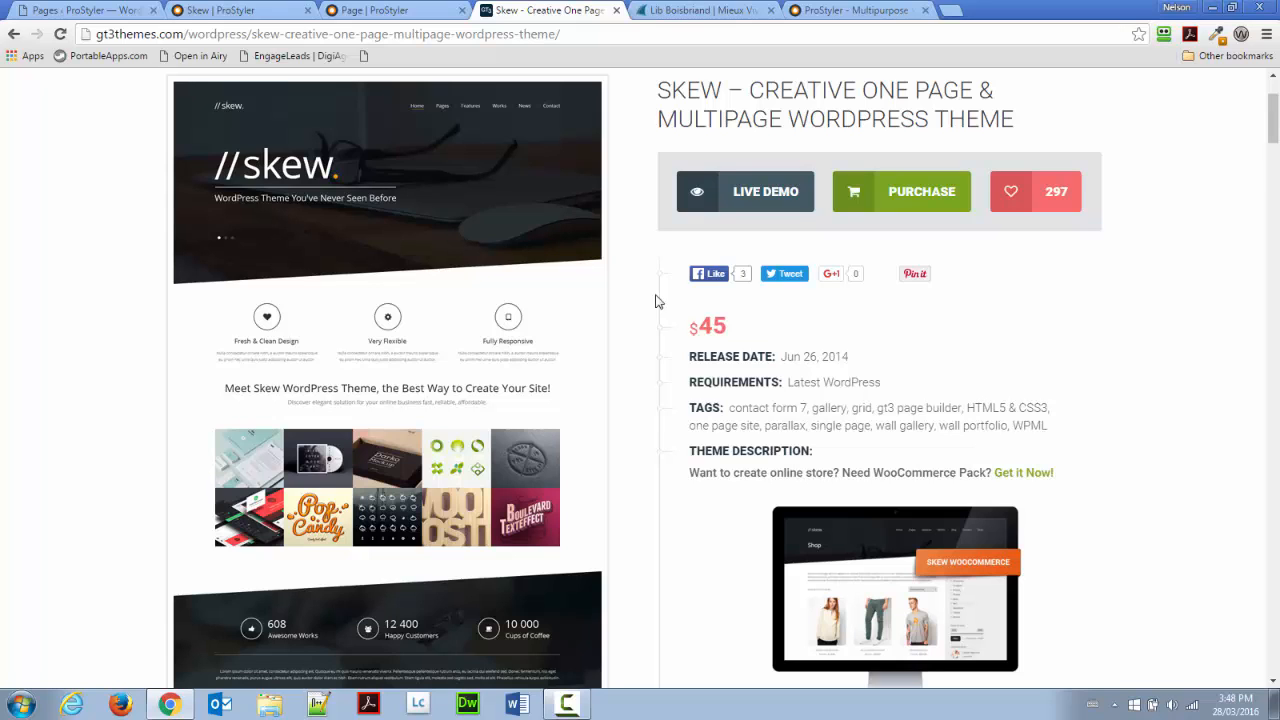
{"action": "left_click_drag", "start_coordinate": [731, 326], "coordinate": [694, 326]}
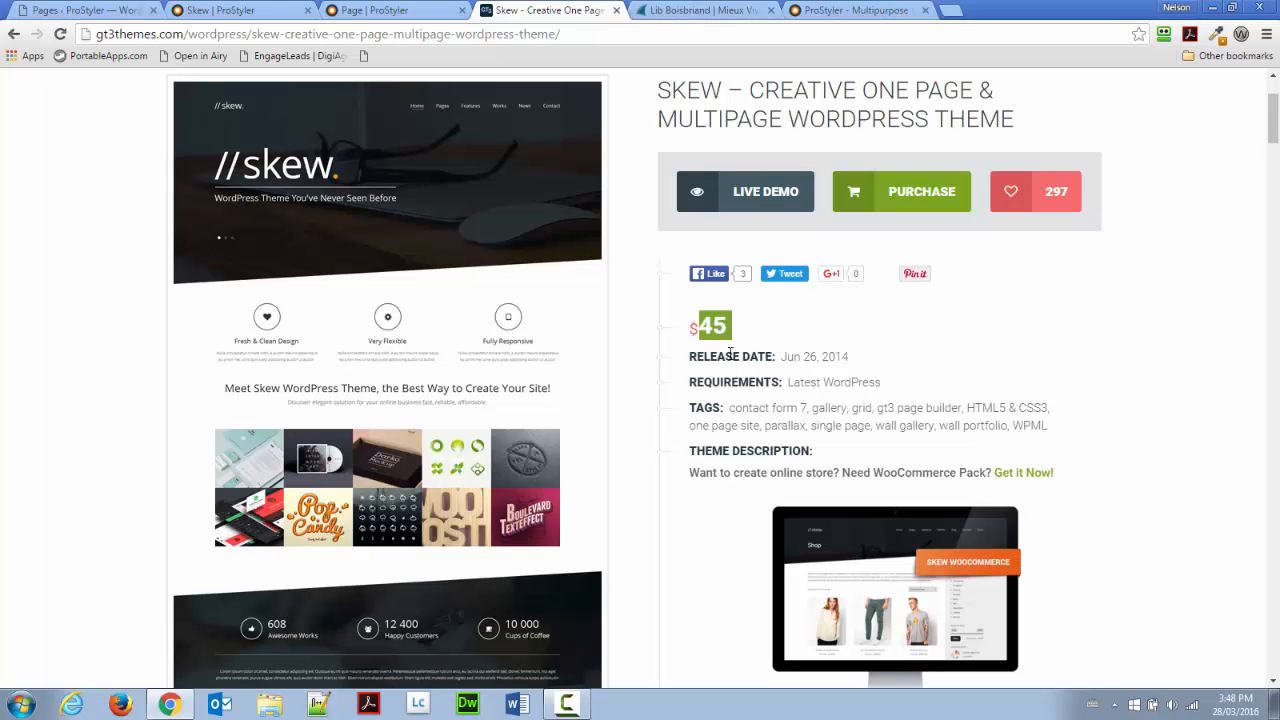
{"action": "left_click", "coordinate": [660, 8]}
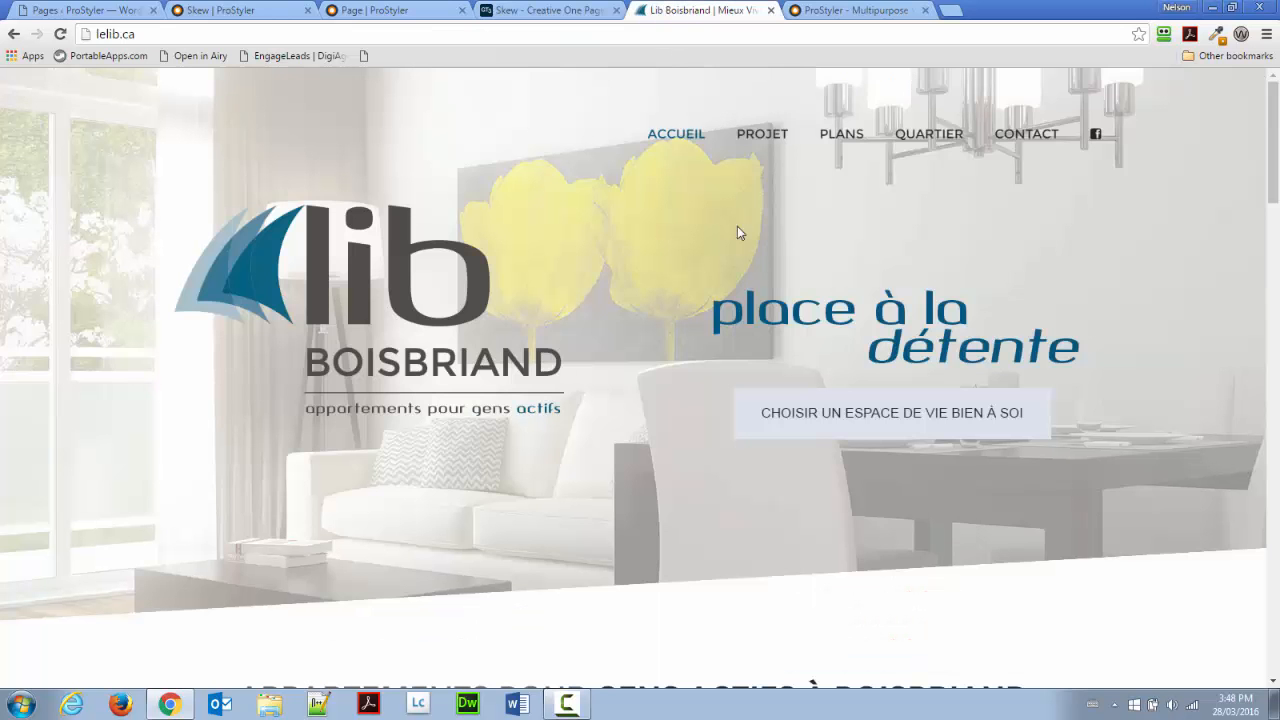
{"action": "scroll", "coordinate": [745, 380], "scroll_direction": "down", "scroll_amount": 2}
{"action": "scroll", "coordinate": [735, 380], "scroll_direction": "down", "scroll_amount": 10}
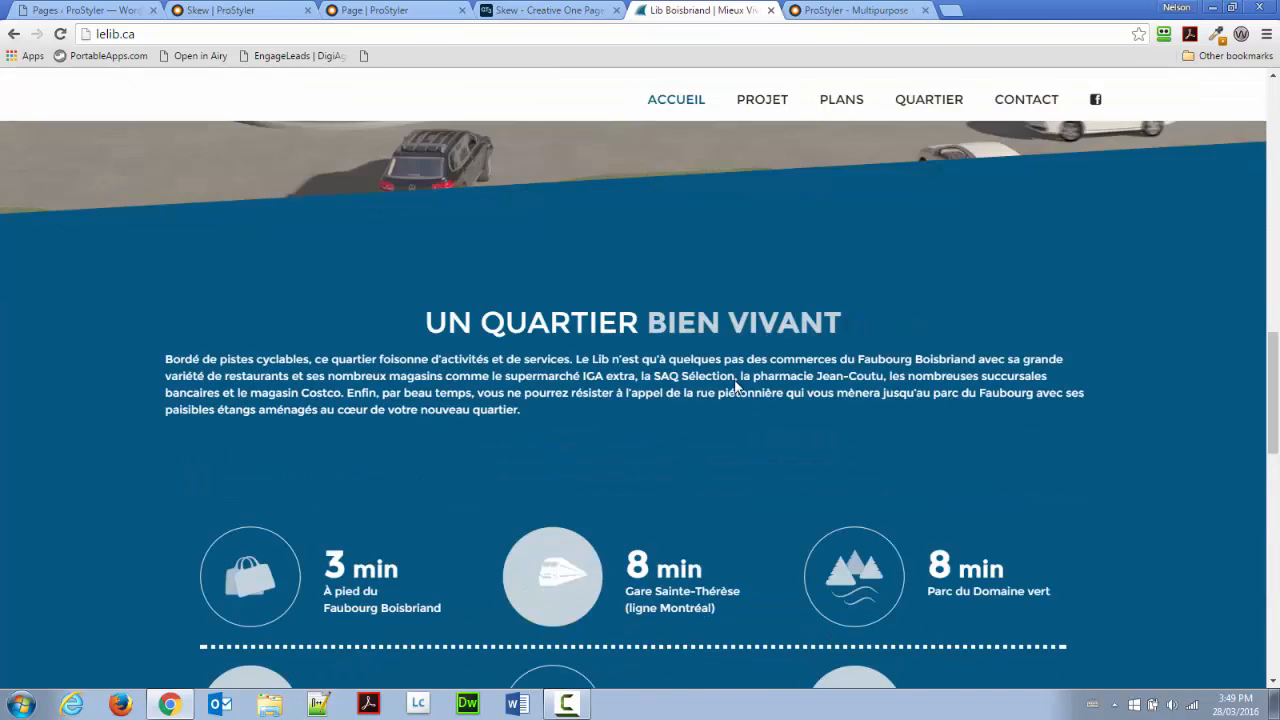
{"action": "scroll", "coordinate": [736, 380], "scroll_direction": "down", "scroll_amount": 8}
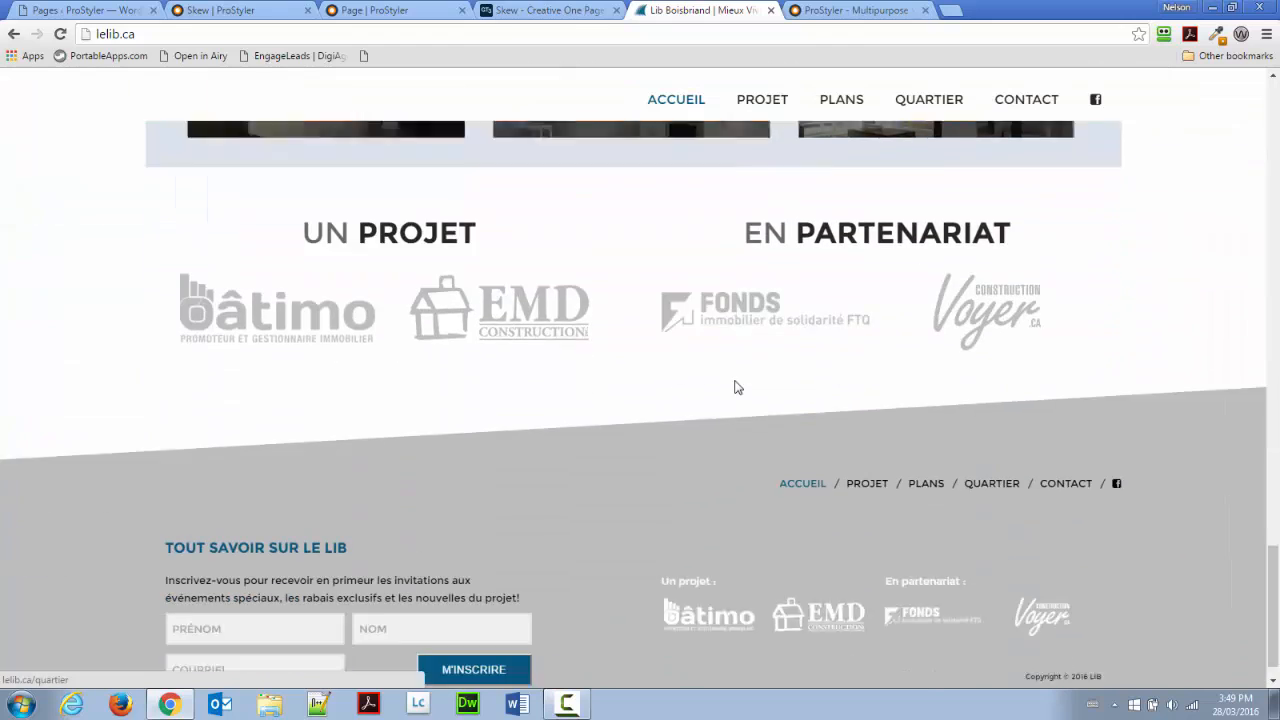
{"action": "scroll", "coordinate": [735, 388], "scroll_direction": "up", "scroll_amount": 20}
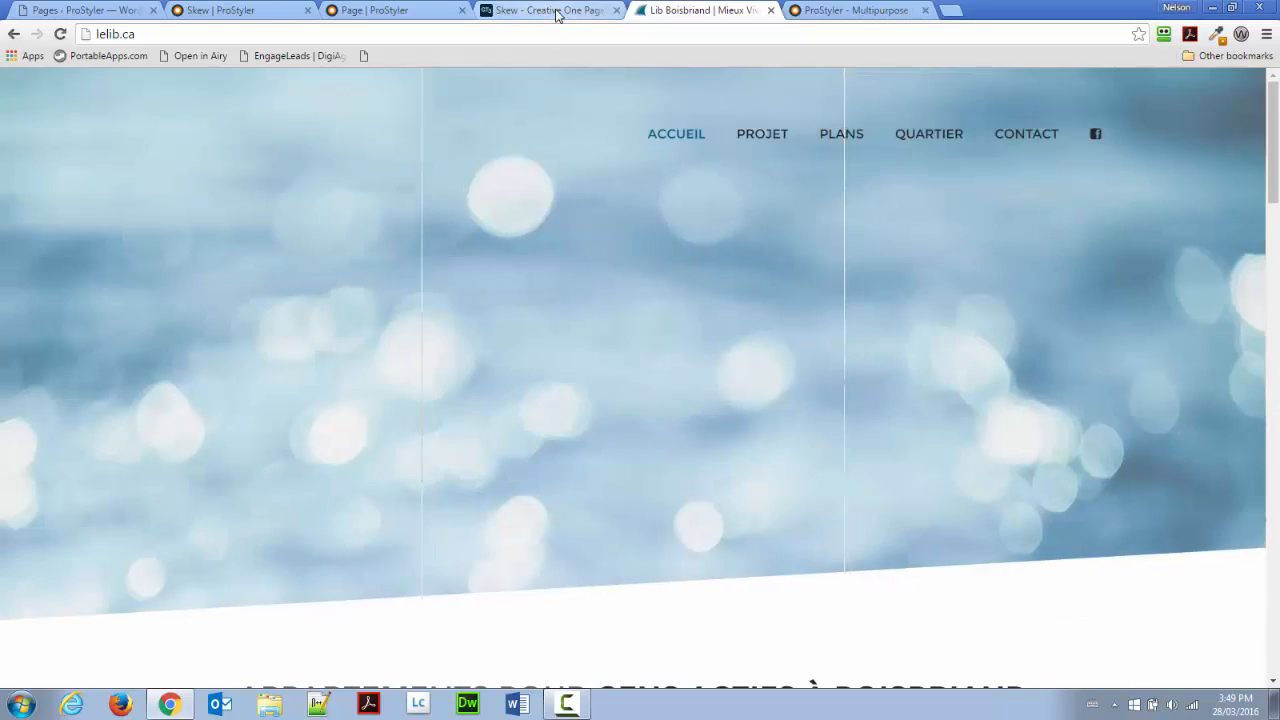
Step: Compare the Skew theme's price with the ProStyler developers and personal license offers
{"action": "left_click", "coordinate": [555, 11]}
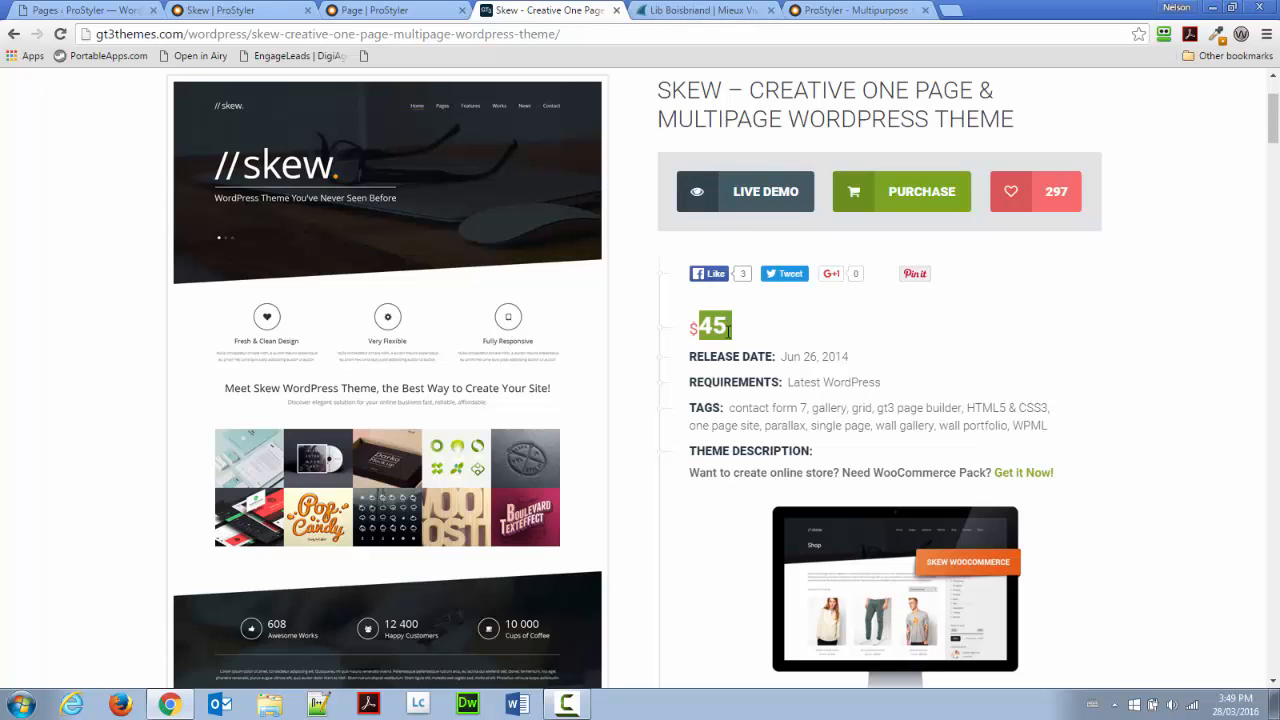
{"action": "left_click", "coordinate": [835, 12]}
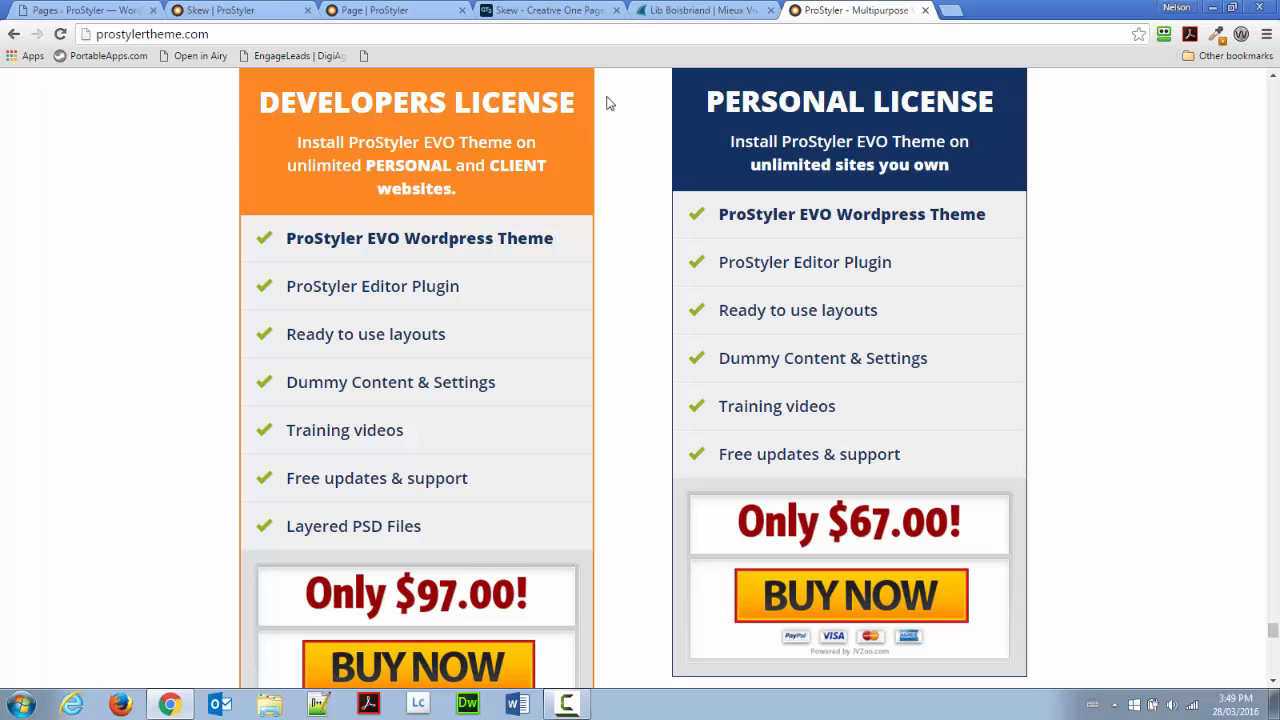
{"action": "left_click", "coordinate": [590, 10]}
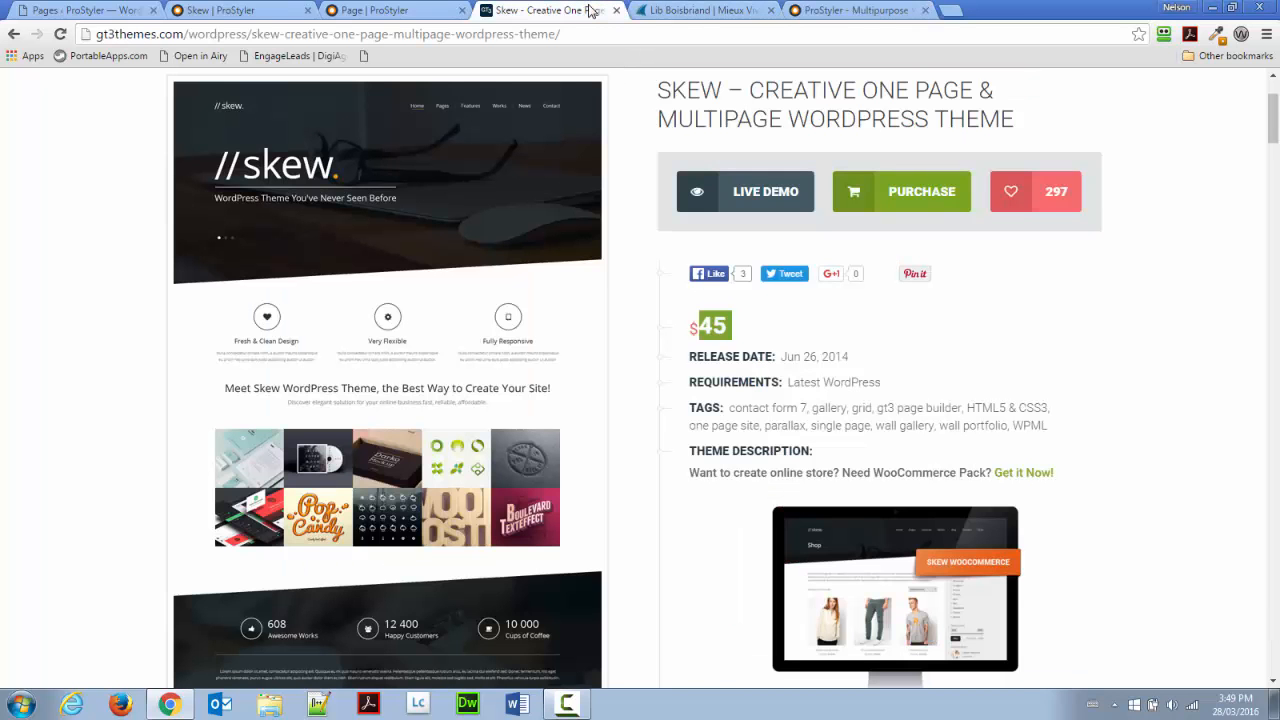
Step: Close the Skew theme, Lib Boisbriand and ProStyler sales pages, returning to the Page demo
{"action": "left_click", "coordinate": [616, 10]}
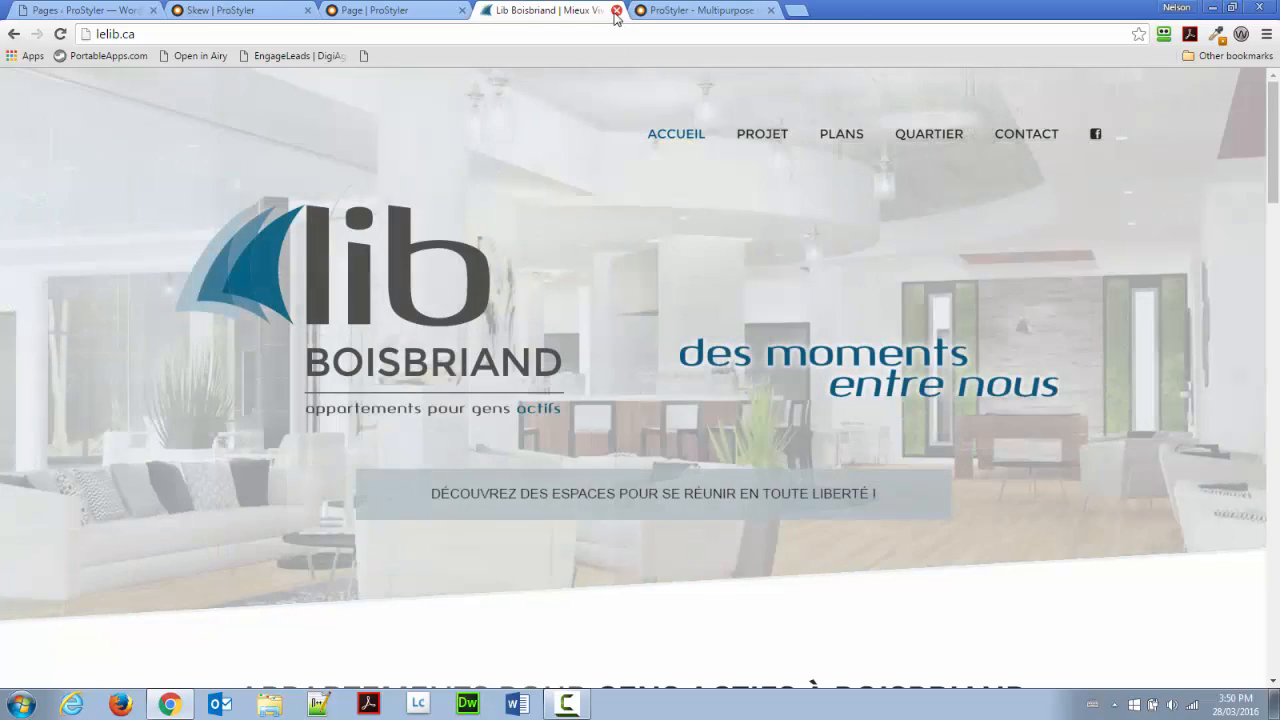
{"action": "left_click", "coordinate": [616, 11]}
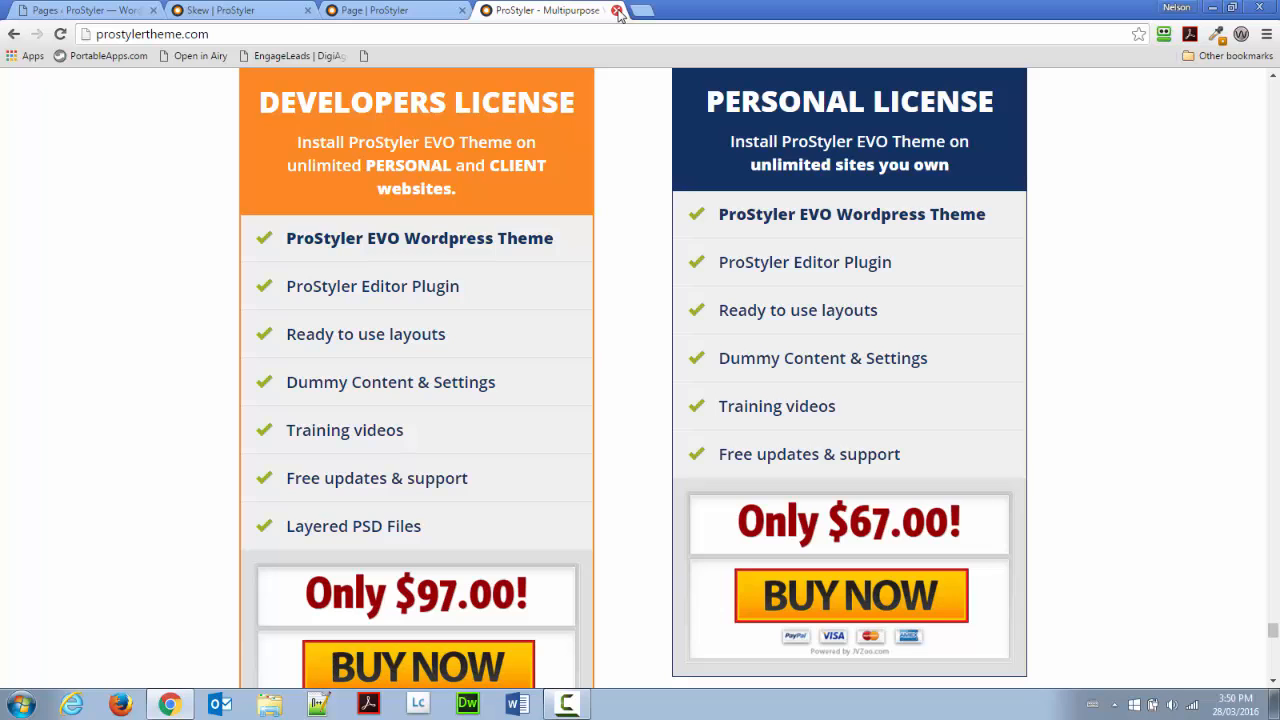
{"action": "left_click", "coordinate": [616, 11]}
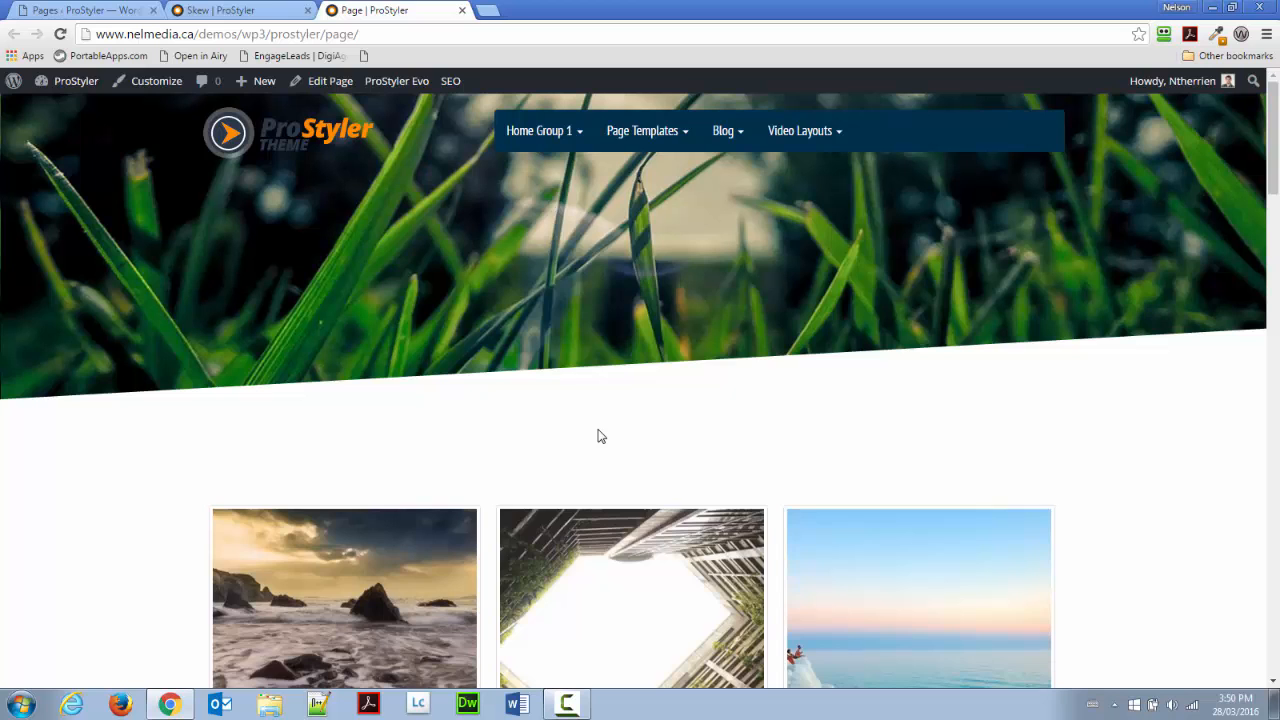
Step: Open the developer tools and inspect the slanted white row directly beneath the header image
{"action": "key", "text": "ctrl+shift+i"}
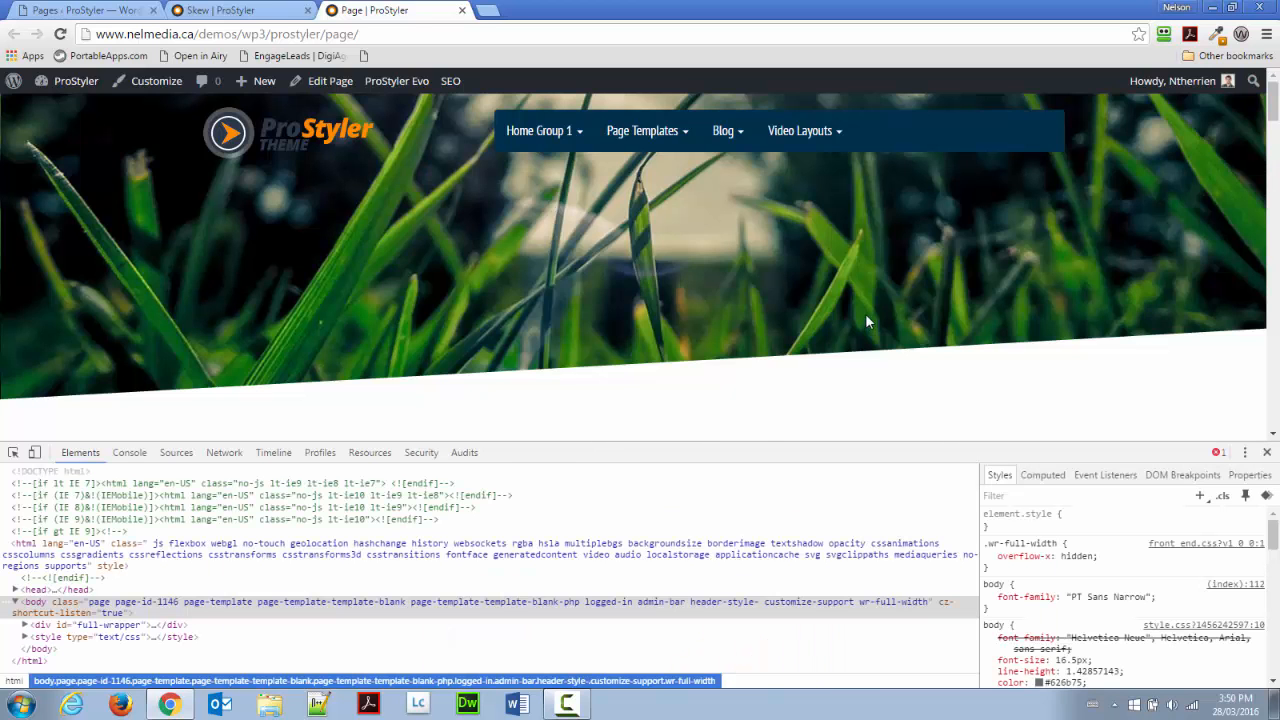
{"action": "scroll", "coordinate": [865, 320], "scroll_direction": "down", "scroll_amount": 2}
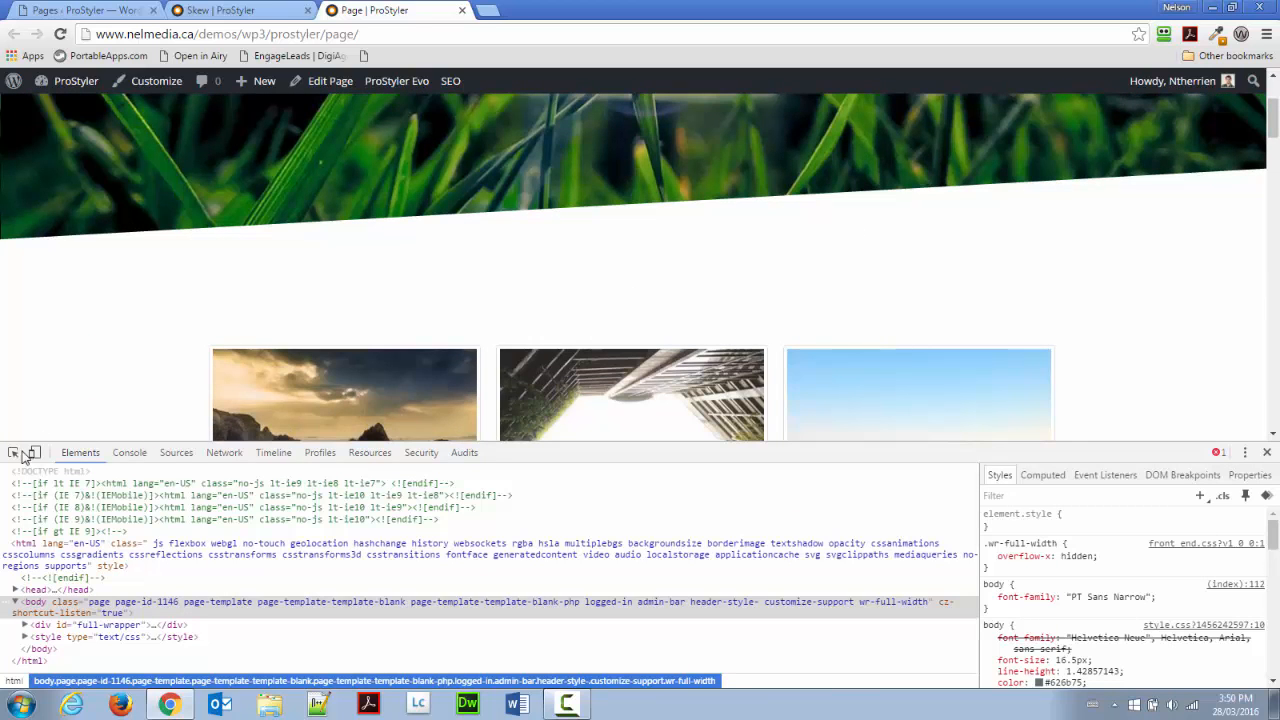
{"action": "left_click", "coordinate": [14, 453]}
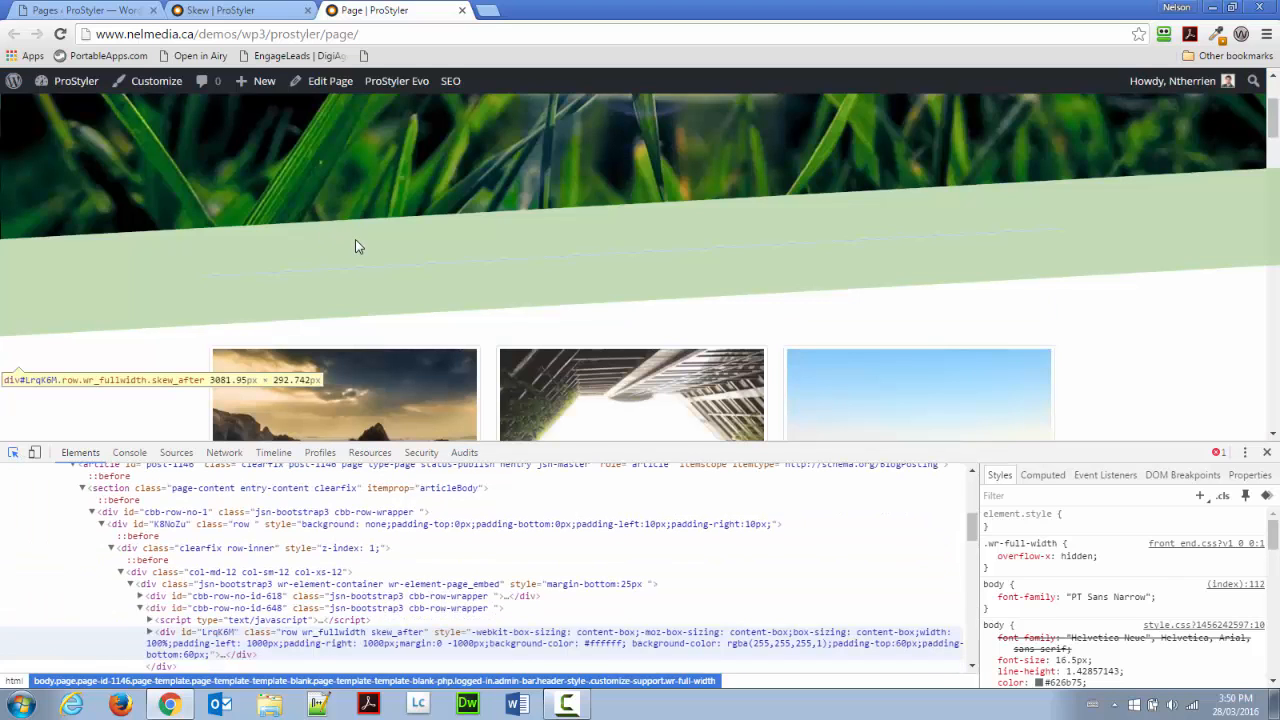
{"action": "left_click", "coordinate": [360, 247]}
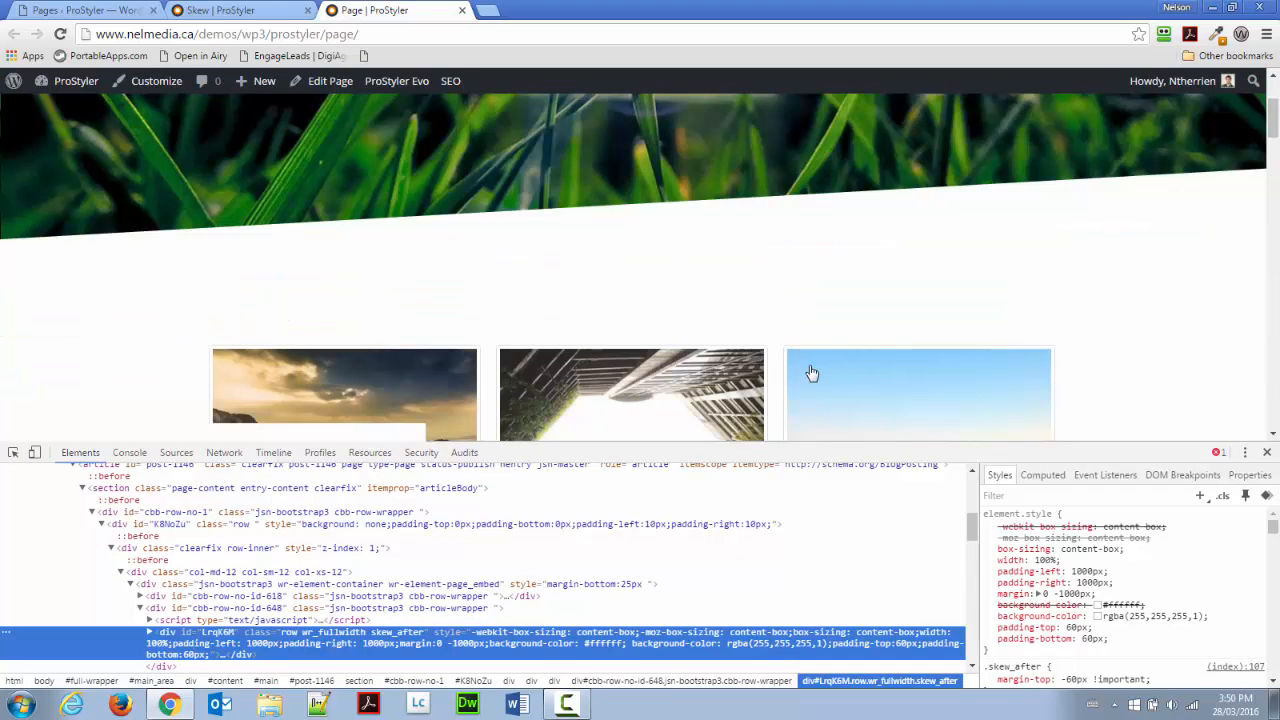
Step: Add a background-color of rgba(255,0,0,.5) to the .skew_before, .skew_after CSS rule
{"action": "scroll", "coordinate": [1274, 540], "scroll_direction": "down", "scroll_amount": 2}
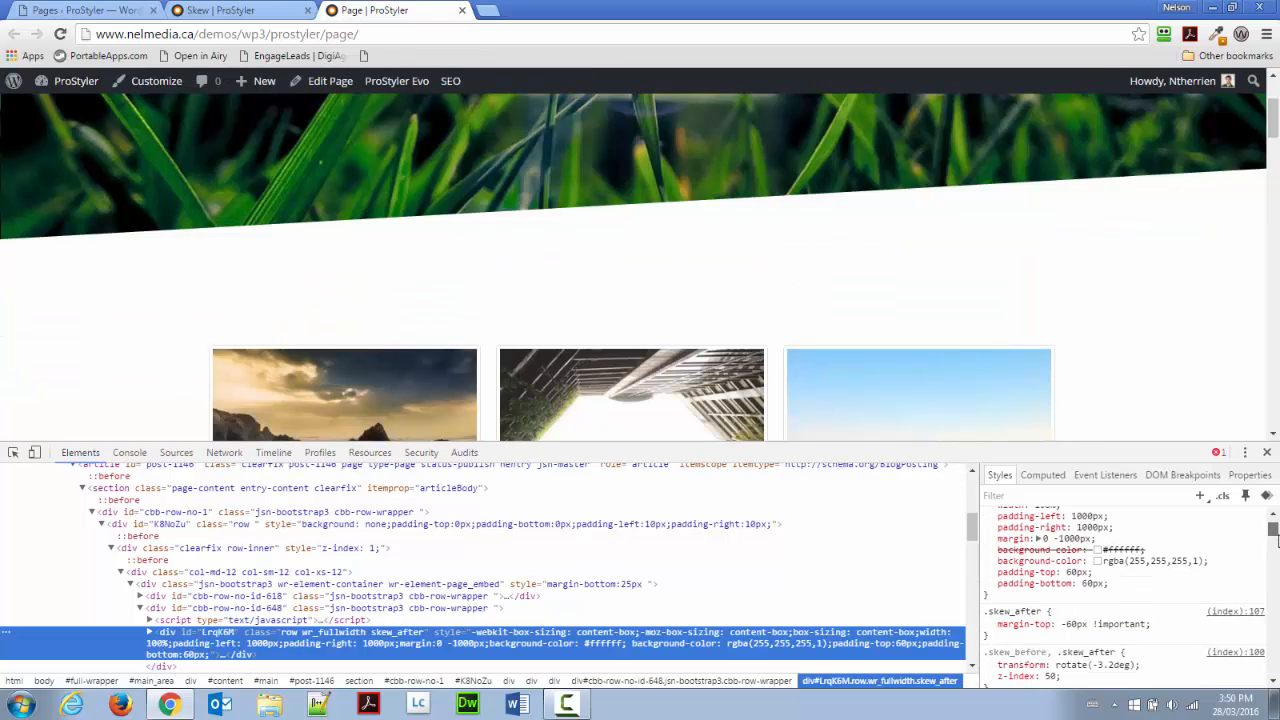
{"action": "scroll", "coordinate": [1277, 540], "scroll_direction": "down", "scroll_amount": 1}
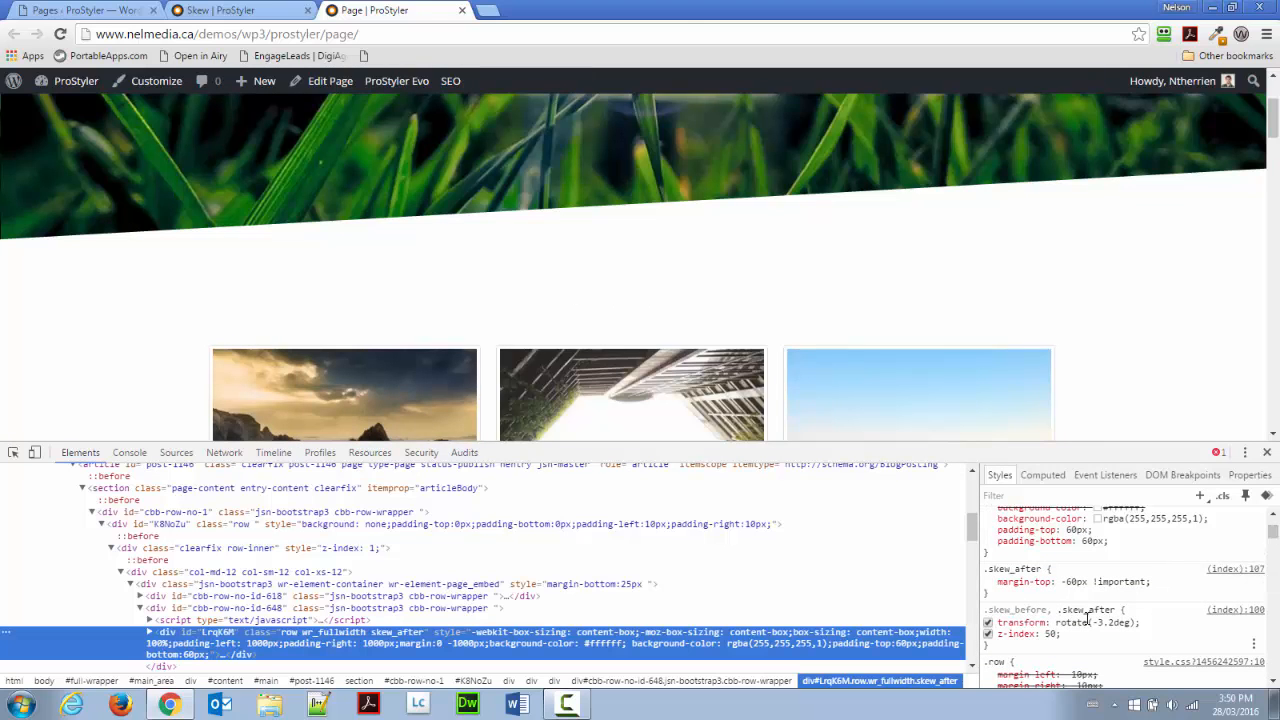
{"action": "left_click", "coordinate": [1055, 634]}
{"action": "left_click", "coordinate": [1055, 634]}
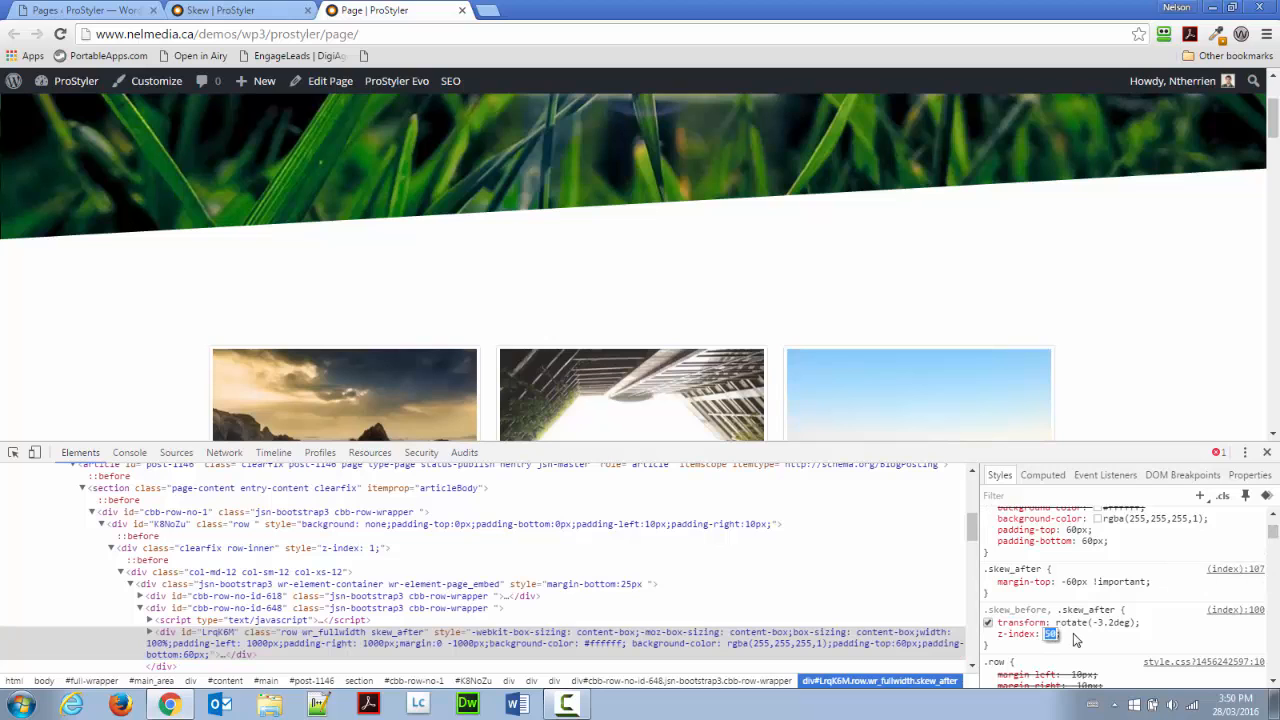
{"action": "key", "text": "Return"}
{"action": "type", "text": "background"}
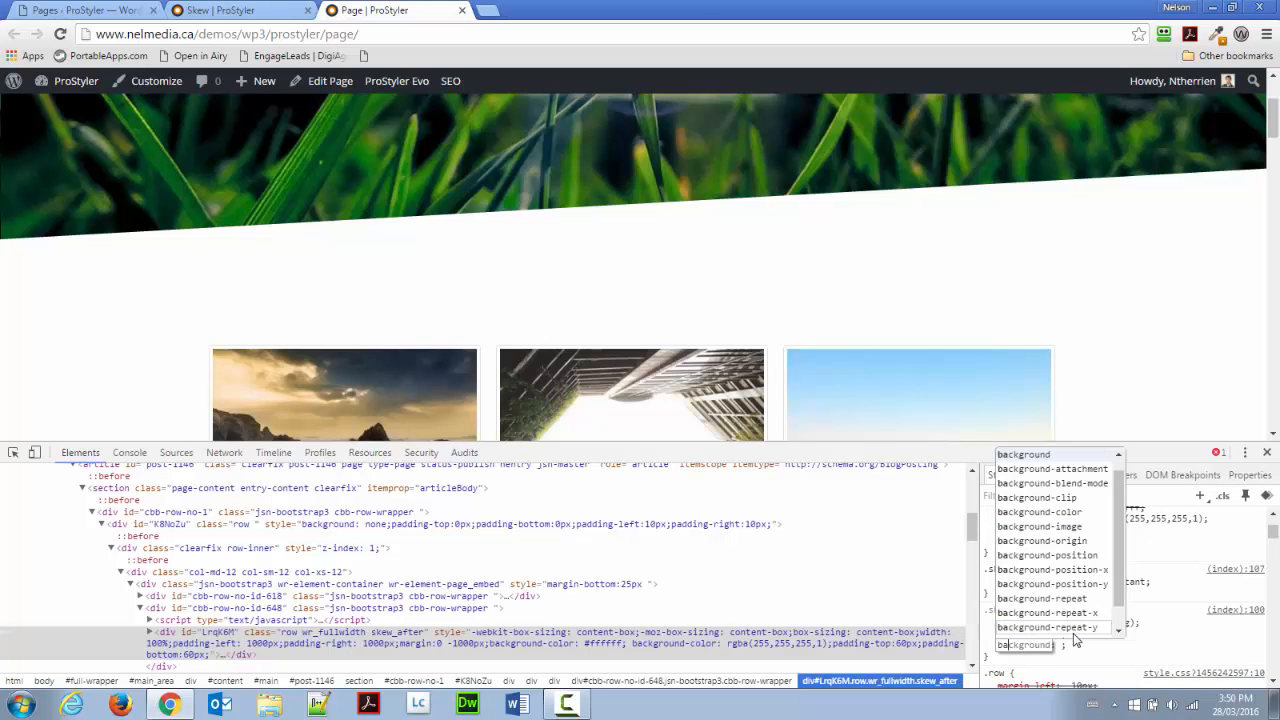
{"action": "key", "text": "Up"}
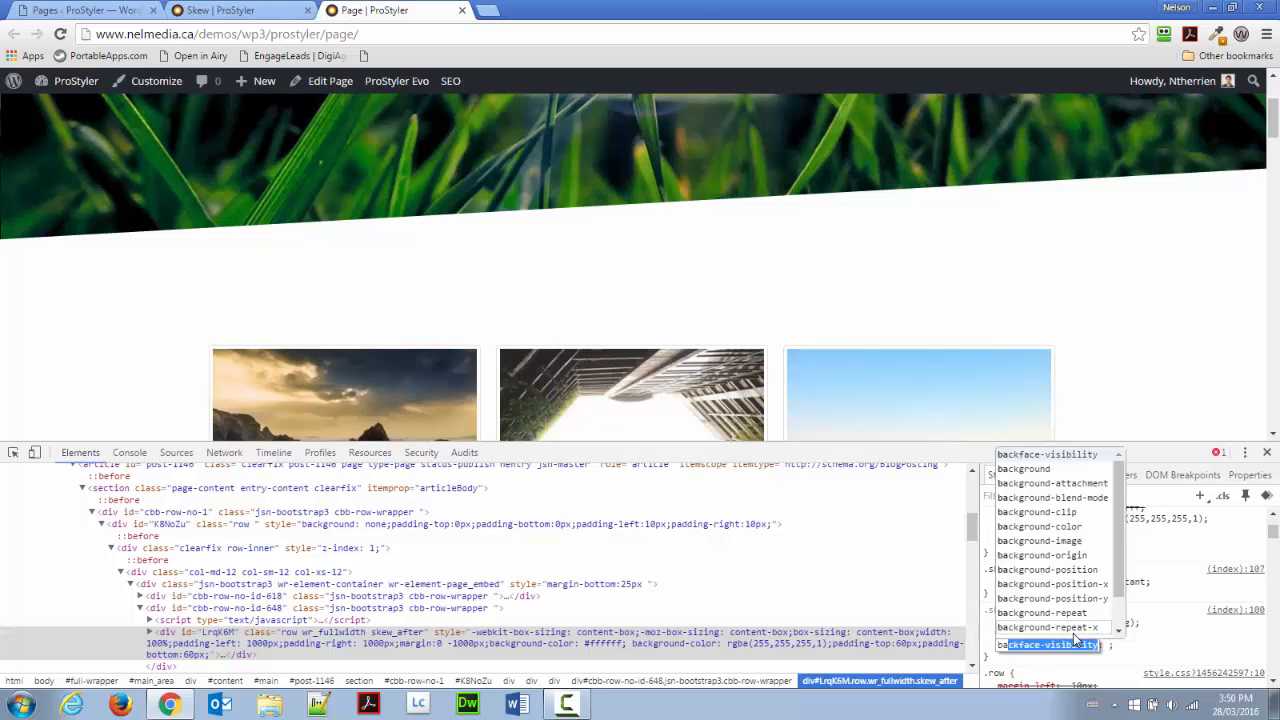
{"action": "key", "text": "Down"}
{"action": "key", "text": "Right"}
{"action": "type", "text": "-co"}
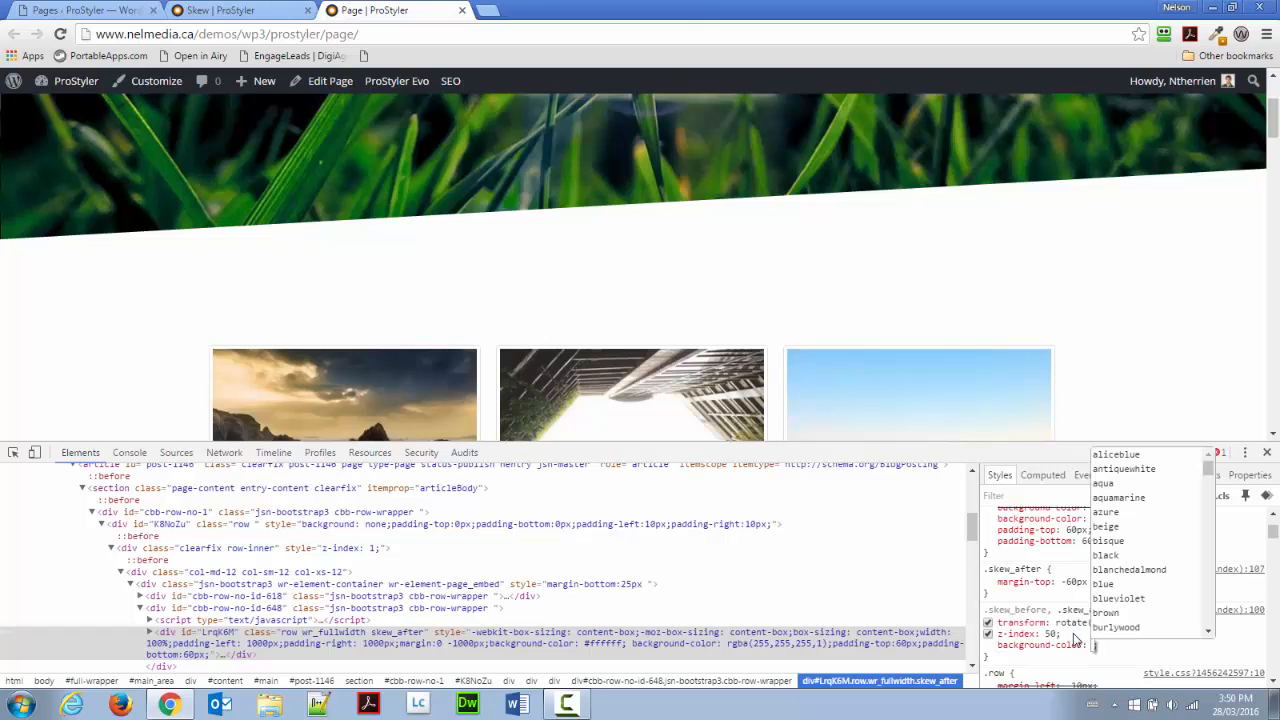
{"action": "type", "text": "rgba"}
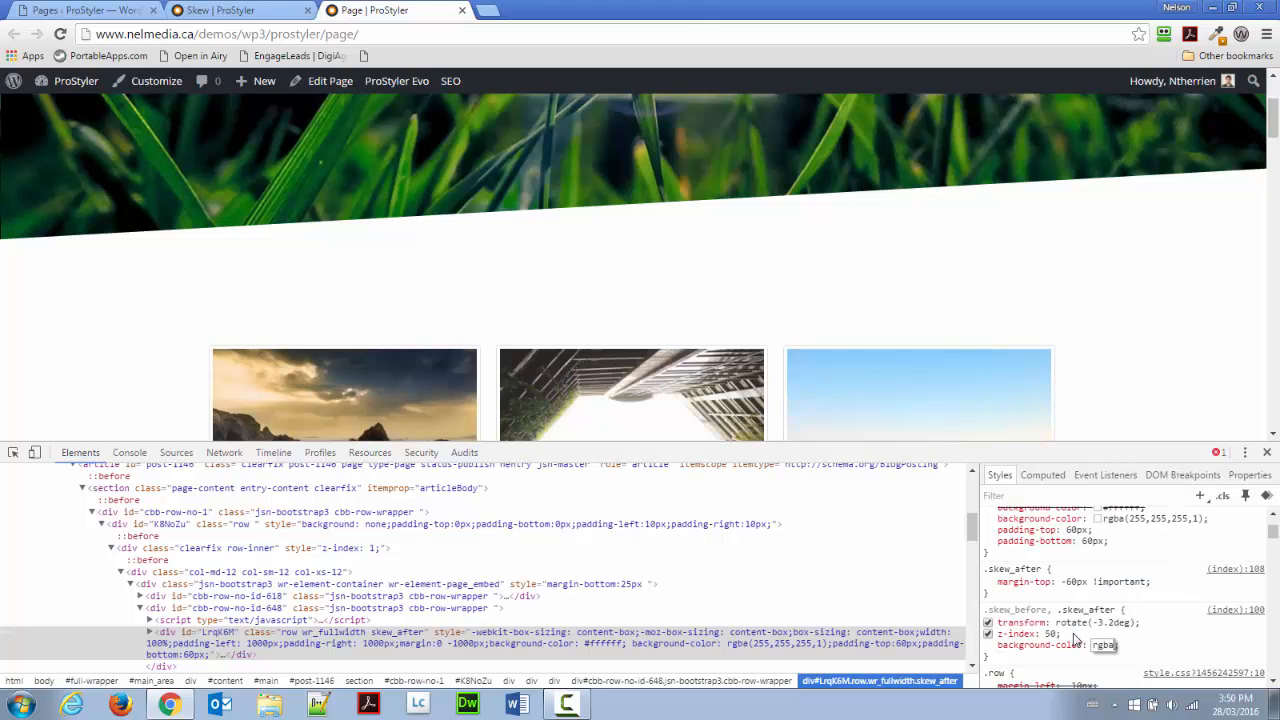
{"action": "type", "text": "(255,0,0,.5)"}
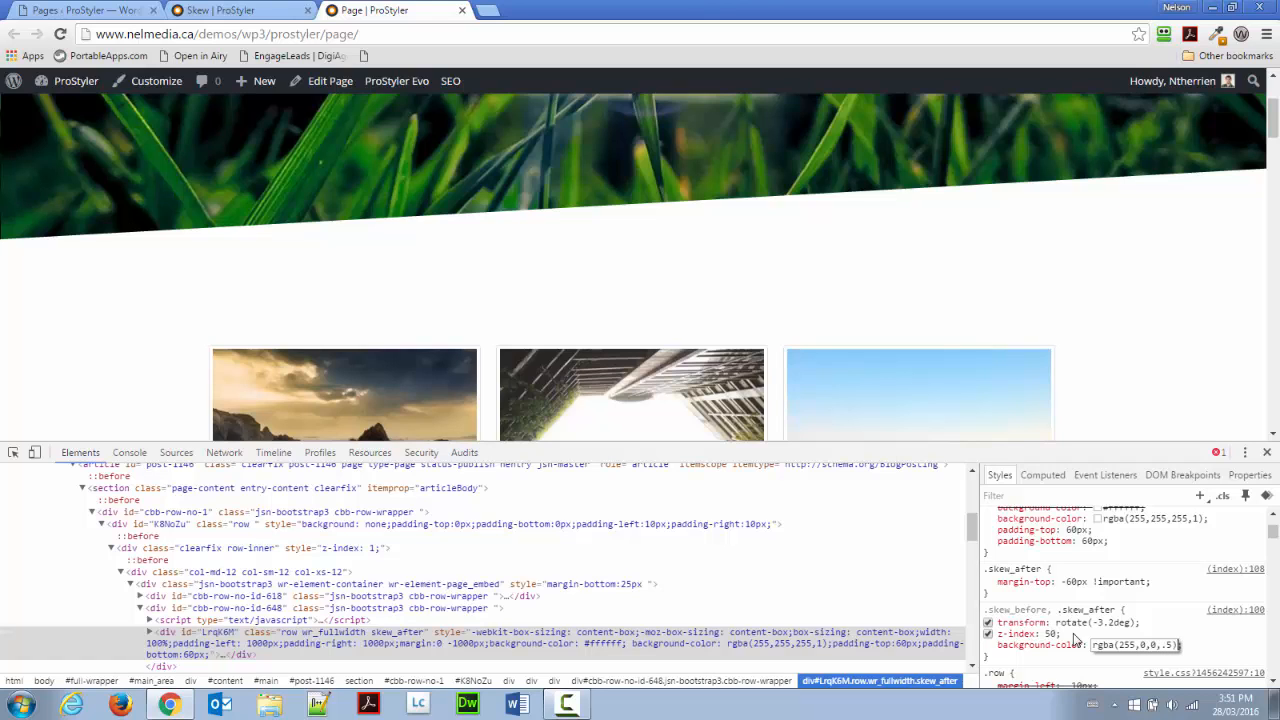
{"action": "key", "text": "Return"}
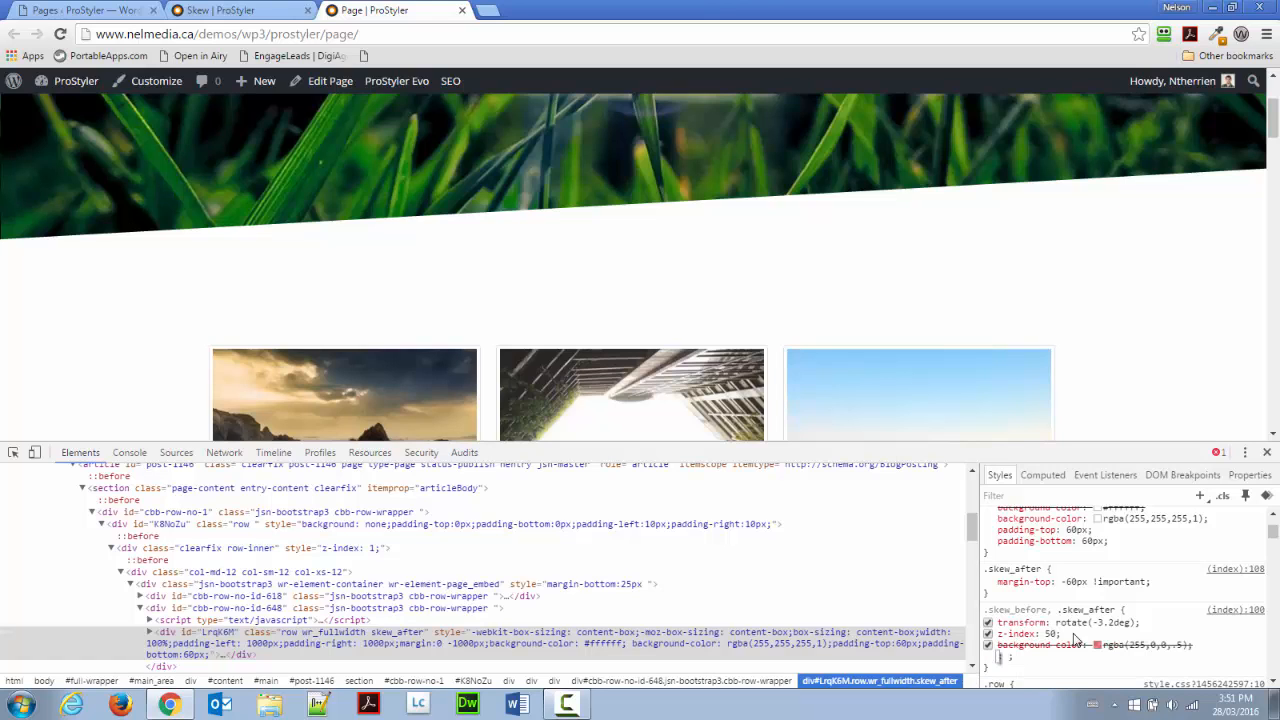
Step: Disable the inspected row's inline background-color declarations #ffffff and rgba(255,255,255,1)
{"action": "scroll", "coordinate": [1068, 603], "scroll_direction": "up", "scroll_amount": 2}
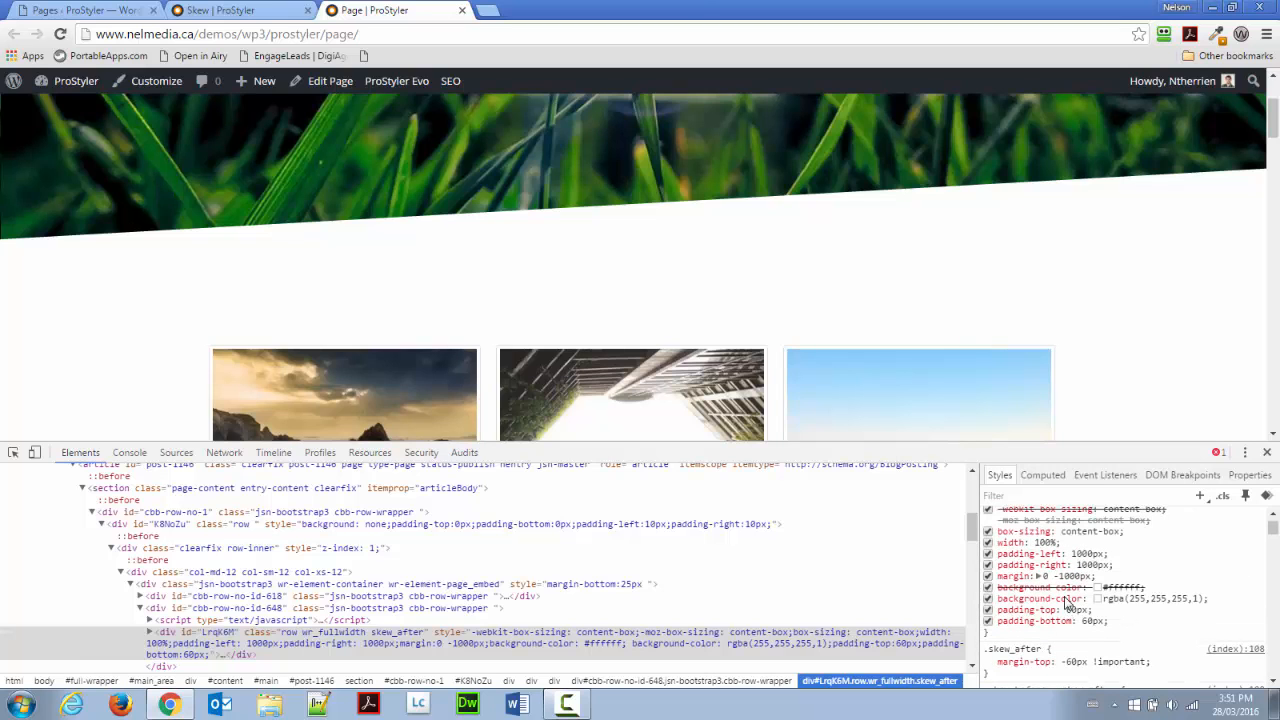
{"action": "left_click", "coordinate": [988, 588]}
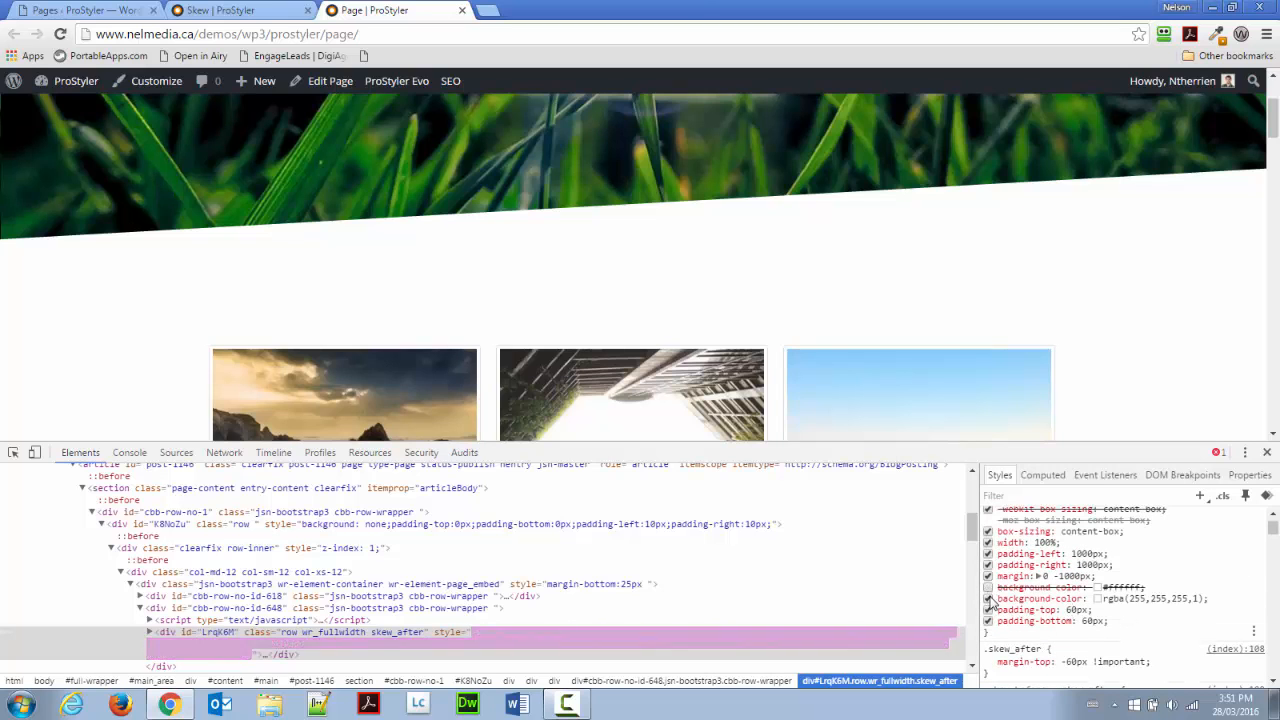
{"action": "left_click", "coordinate": [988, 599]}
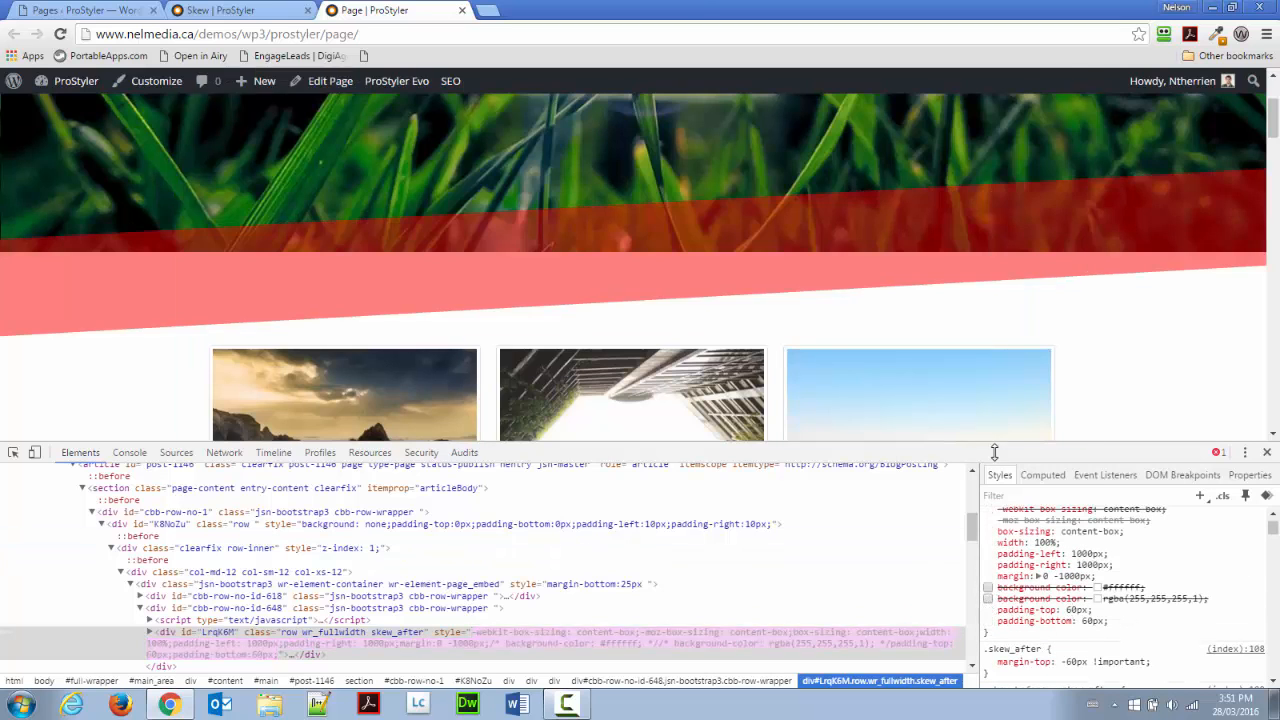
Step: Close the developer tools and examine the tinted row and the blue flip box section further down
{"action": "left_click", "coordinate": [1266, 455]}
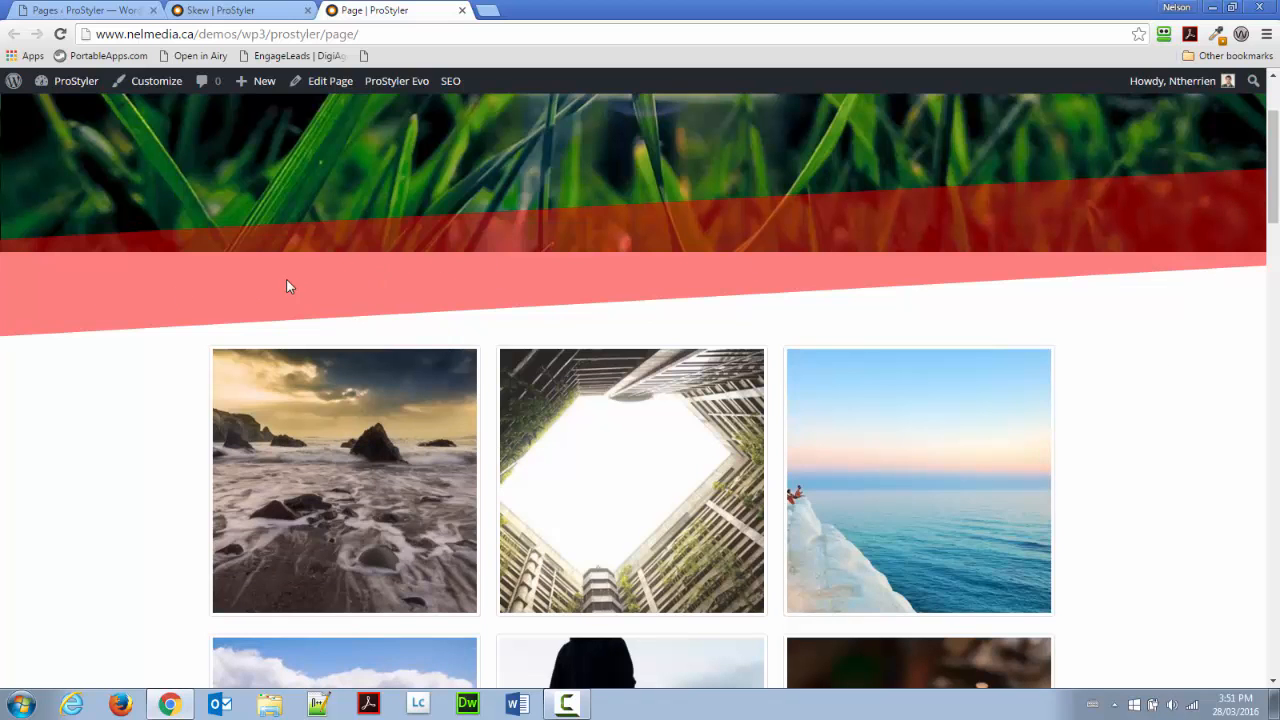
{"action": "scroll", "coordinate": [547, 351], "scroll_direction": "down", "scroll_amount": 7}
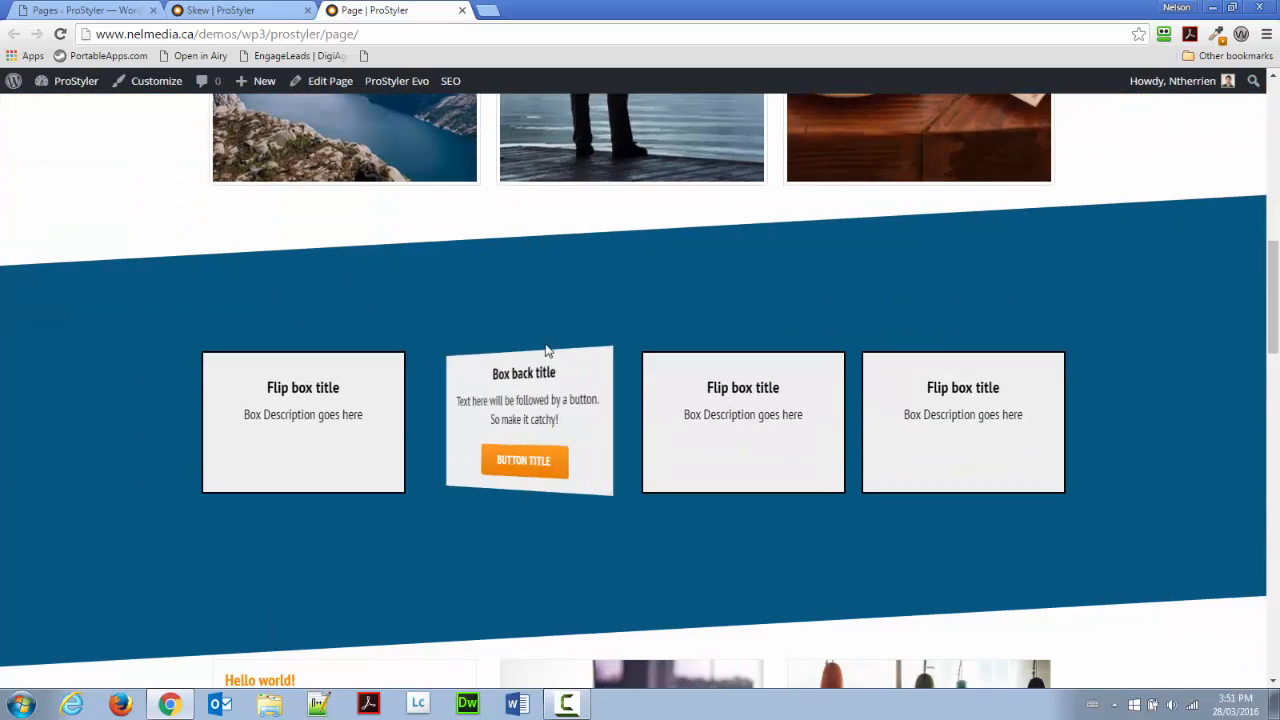
Step: Examine the posts section below the blue flip box area and the tinted slanted row above the photo gallery
{"action": "scroll", "coordinate": [630, 295], "scroll_direction": "down", "scroll_amount": 5}
{"action": "scroll", "coordinate": [633, 299], "scroll_direction": "up", "scroll_amount": 1}
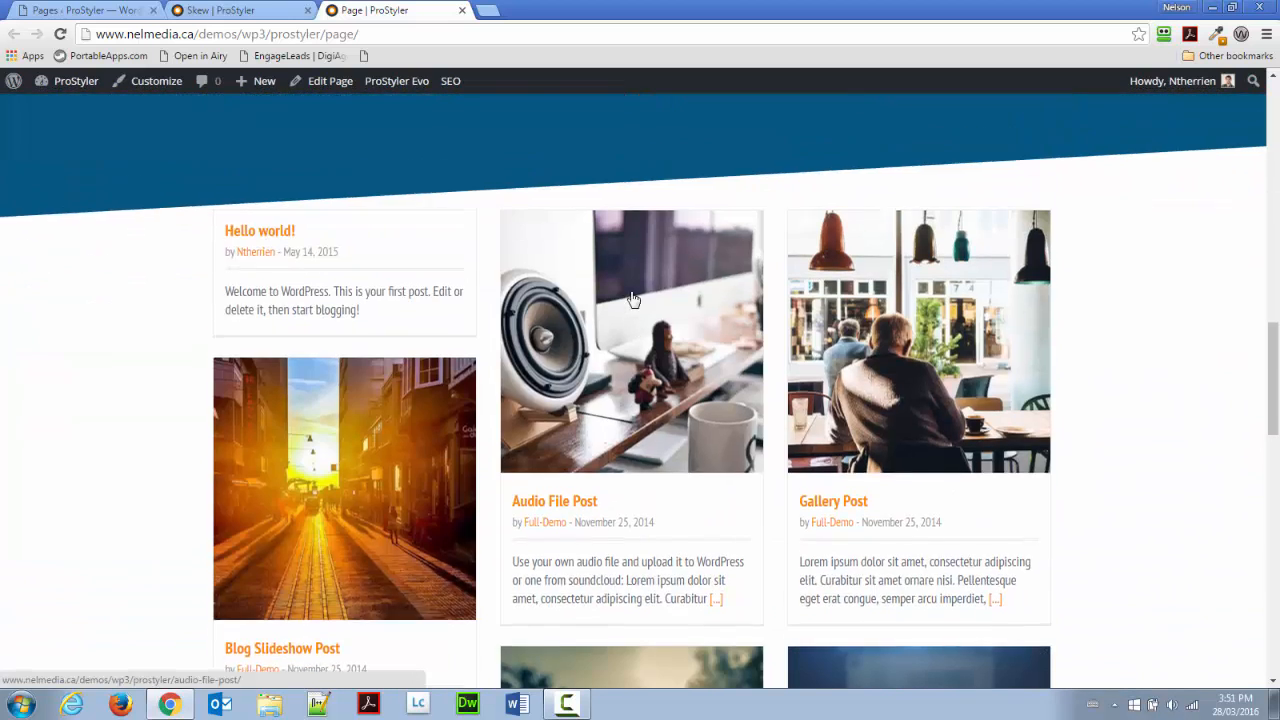
{"action": "scroll", "coordinate": [633, 299], "scroll_direction": "up", "scroll_amount": 10}
{"action": "scroll", "coordinate": [640, 300], "scroll_direction": "down", "scroll_amount": 2}
{"action": "scroll", "coordinate": [905, 230], "scroll_direction": "up", "scroll_amount": 1}
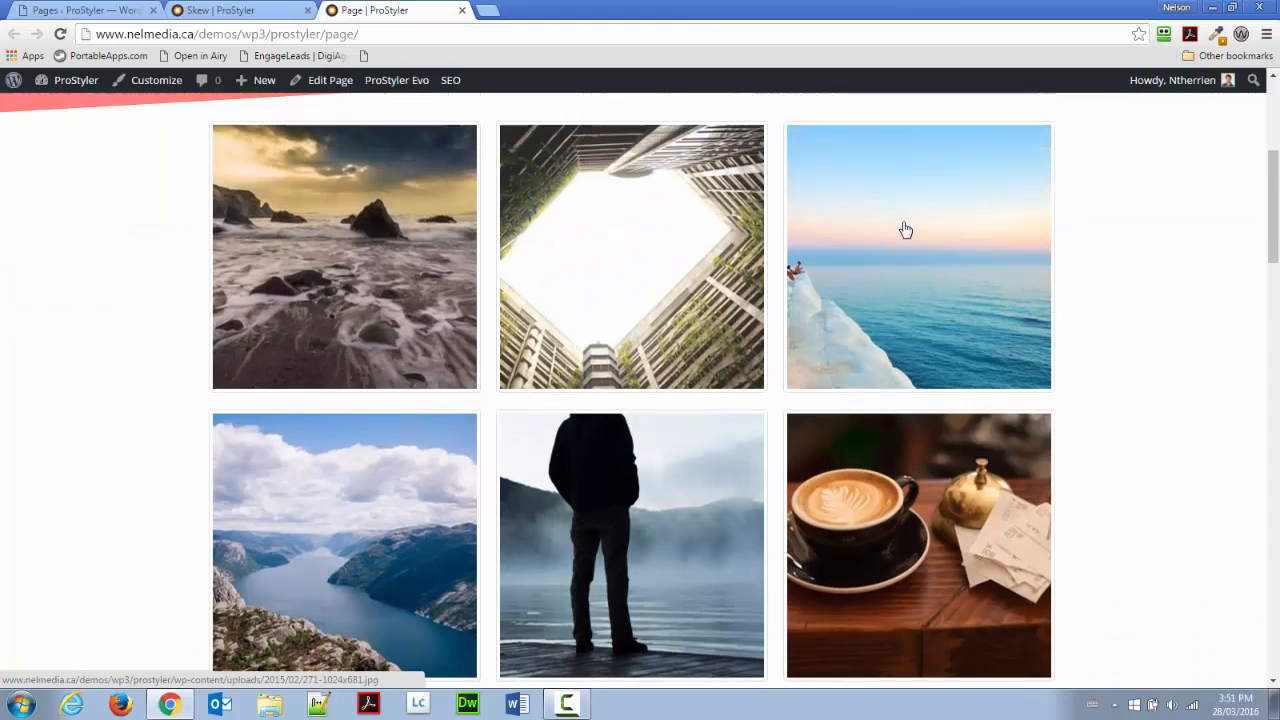
{"action": "scroll", "coordinate": [905, 230], "scroll_direction": "up", "scroll_amount": 1}
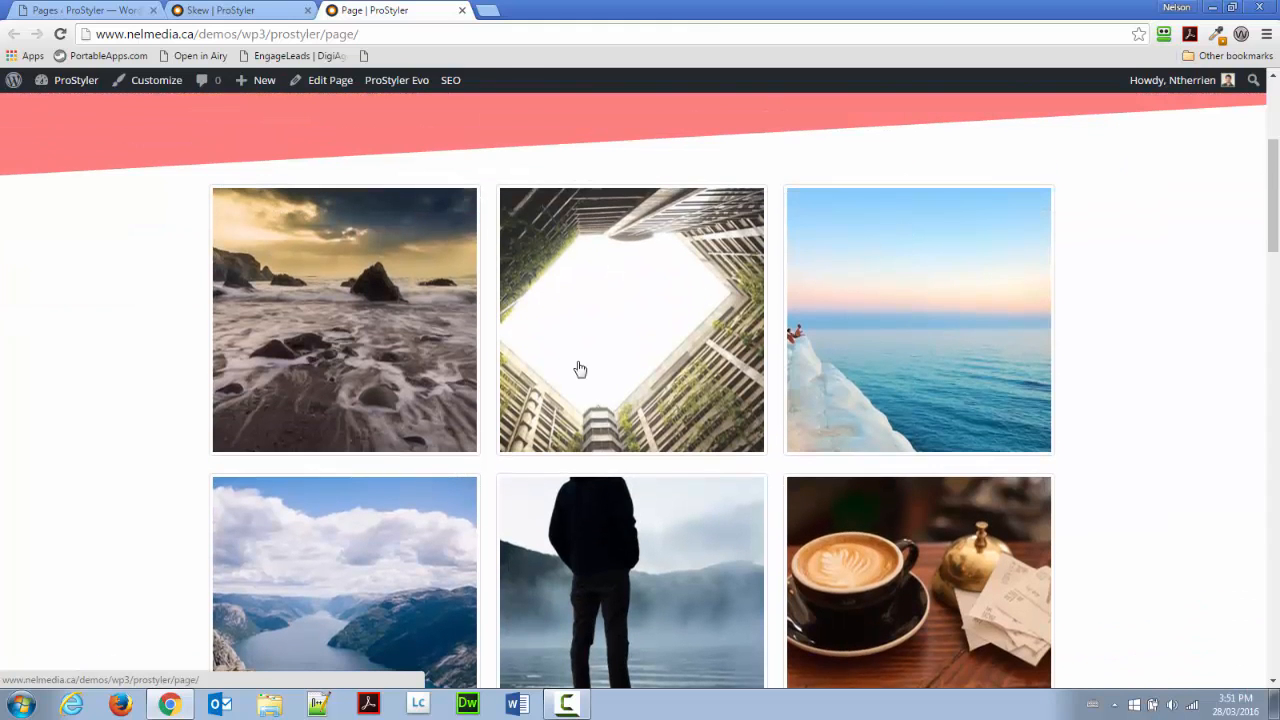
Step: Inspect the .skew_before row above the flip boxes and disable its inline background-color declarations #04577f and rgba(4,87,127,1)
{"action": "key", "text": "ctrl+shift+i"}
{"action": "scroll", "coordinate": [54, 354], "scroll_direction": "down", "scroll_amount": 2}
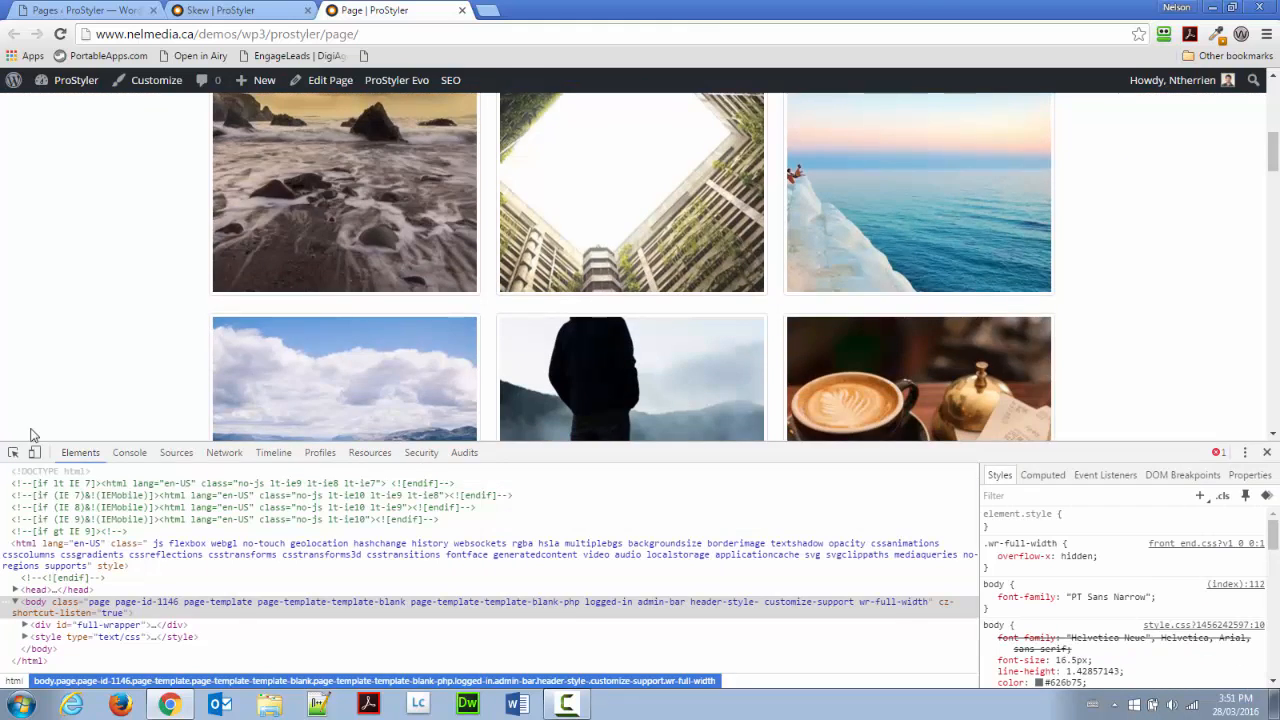
{"action": "left_click", "coordinate": [20, 455]}
{"action": "scroll", "coordinate": [100, 350], "scroll_direction": "down", "scroll_amount": 5}
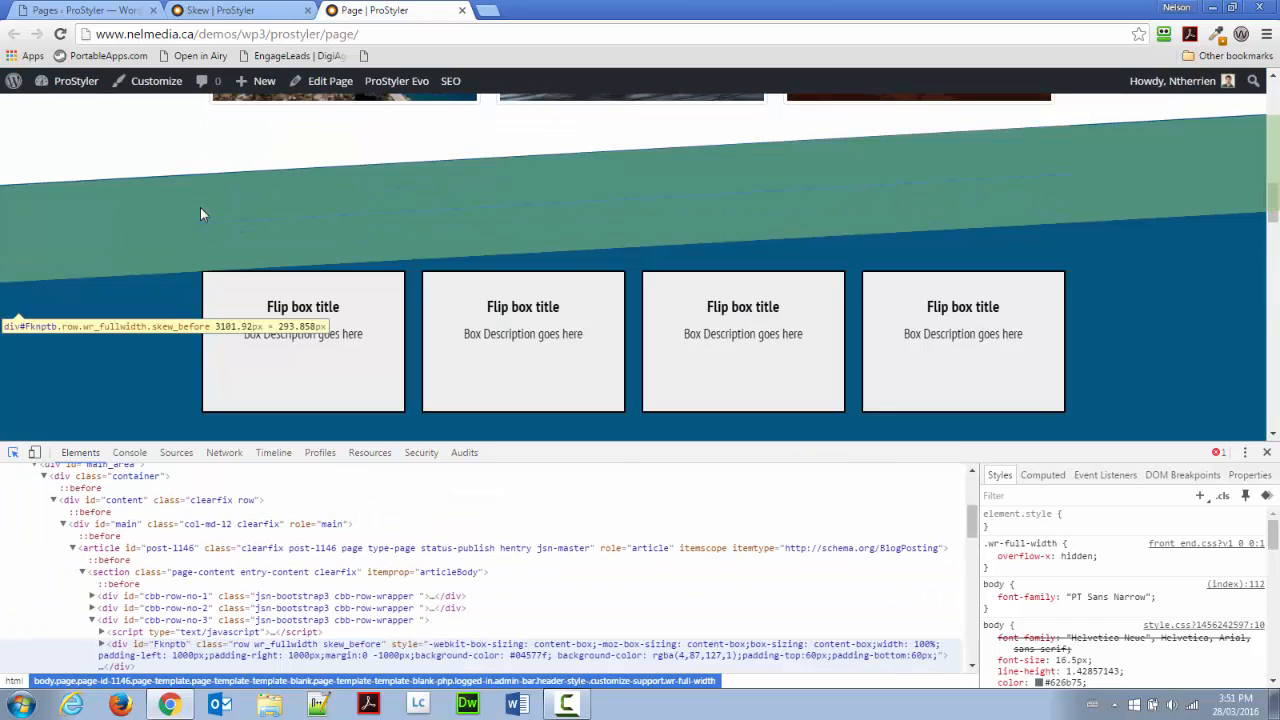
{"action": "left_click", "coordinate": [200, 207]}
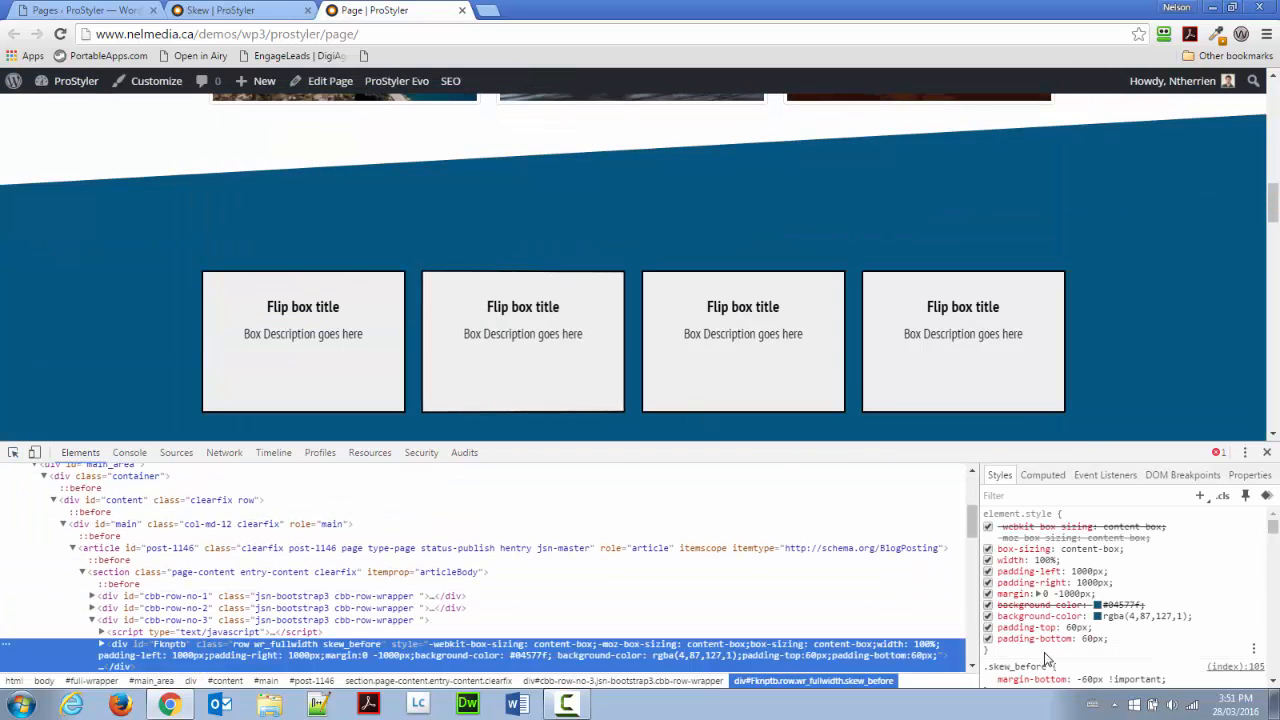
{"action": "left_click", "coordinate": [988, 605]}
{"action": "left_click", "coordinate": [988, 616]}
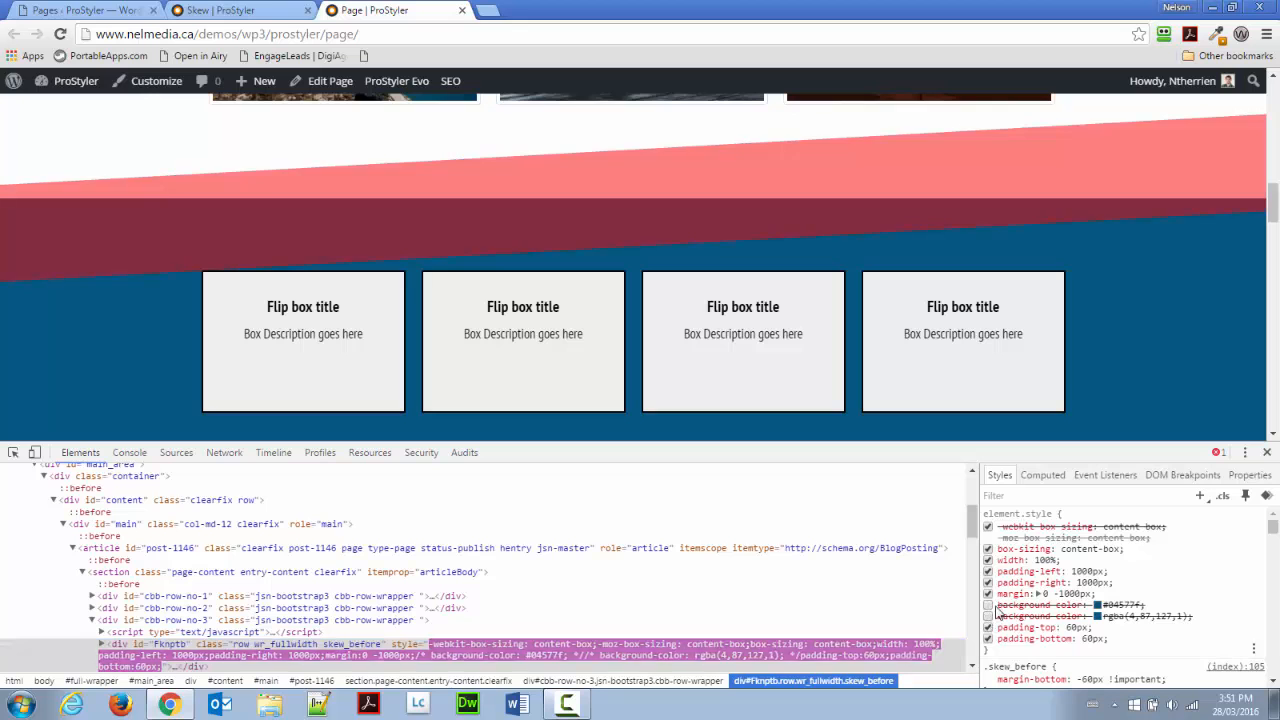
Step: Inspect the .skew_after row below the flip boxes and disable its inline background-colors #04577f and rgba(4,87,127,1)
{"action": "scroll", "coordinate": [1087, 323], "scroll_direction": "down", "scroll_amount": 3}
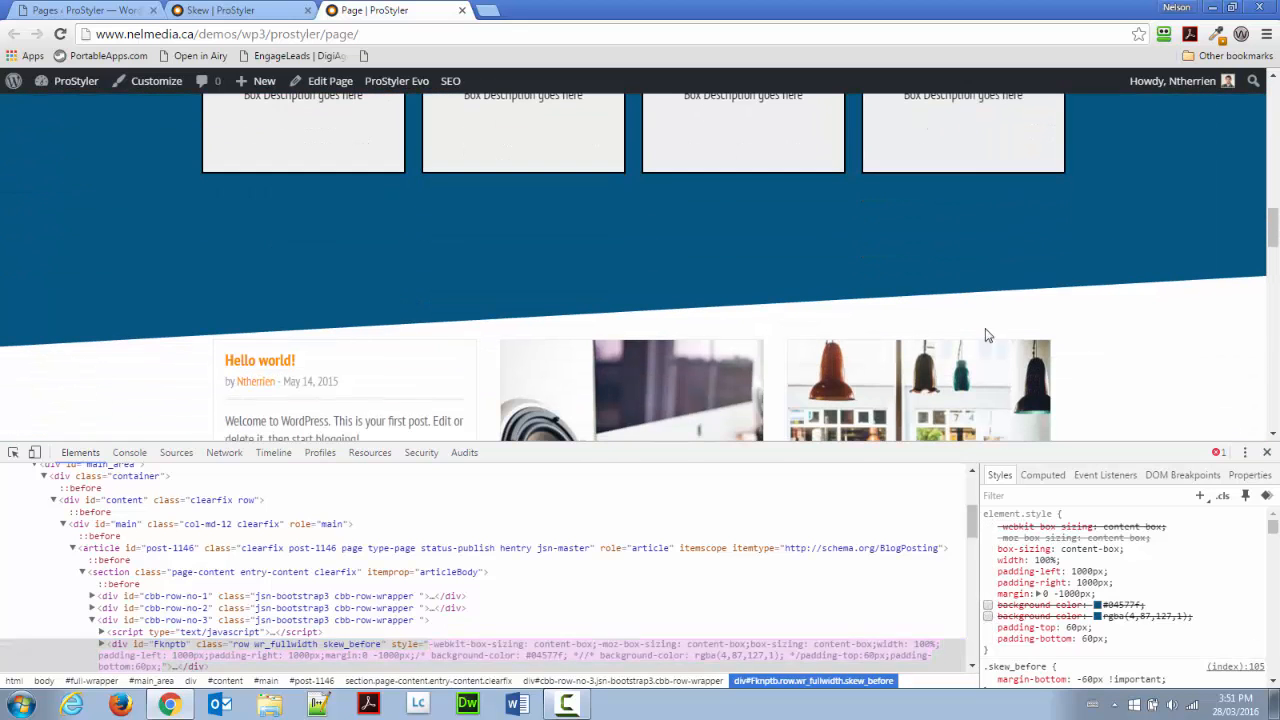
{"action": "left_click", "coordinate": [13, 452]}
{"action": "left_click", "coordinate": [120, 348]}
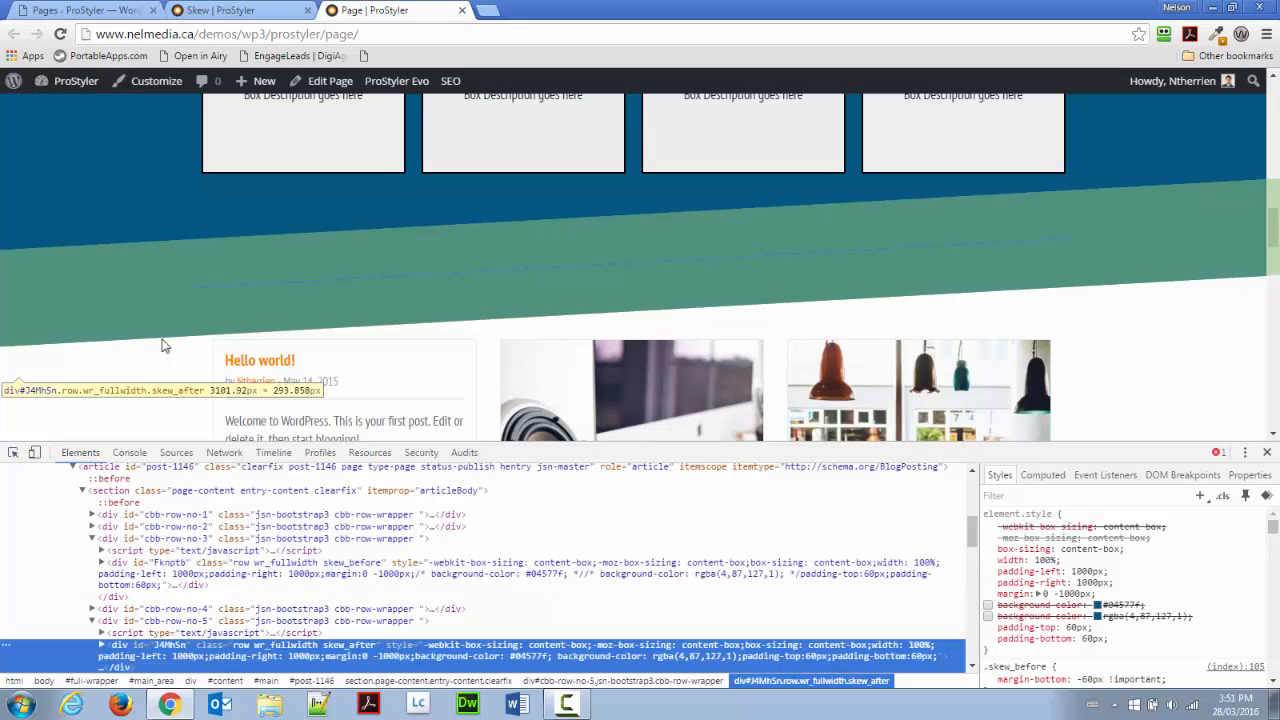
{"action": "left_click", "coordinate": [988, 605]}
{"action": "left_click", "coordinate": [988, 616]}
Step: Inspect the slanted .skew_before row above the footer links and disable its inline background-colors #00304c and rgba(0,48,76,1)
{"action": "scroll", "coordinate": [301, 367], "scroll_direction": "down", "scroll_amount": 15}
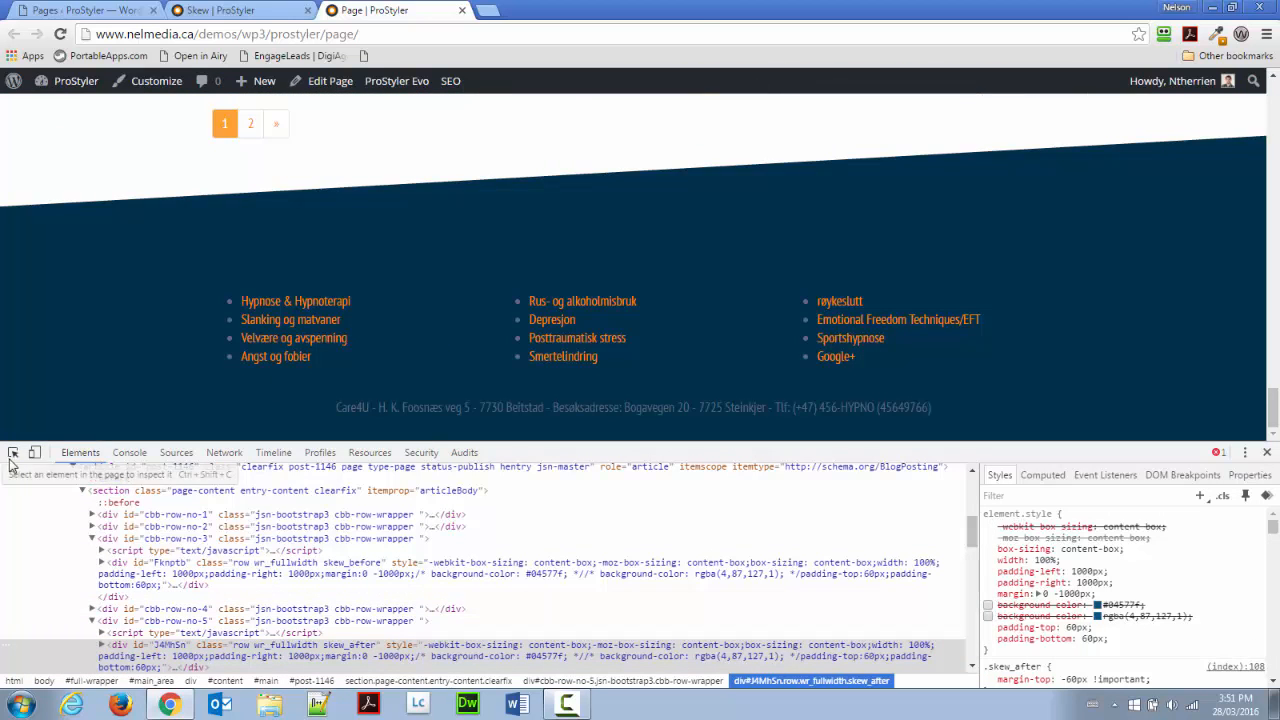
{"action": "left_click", "coordinate": [12, 455]}
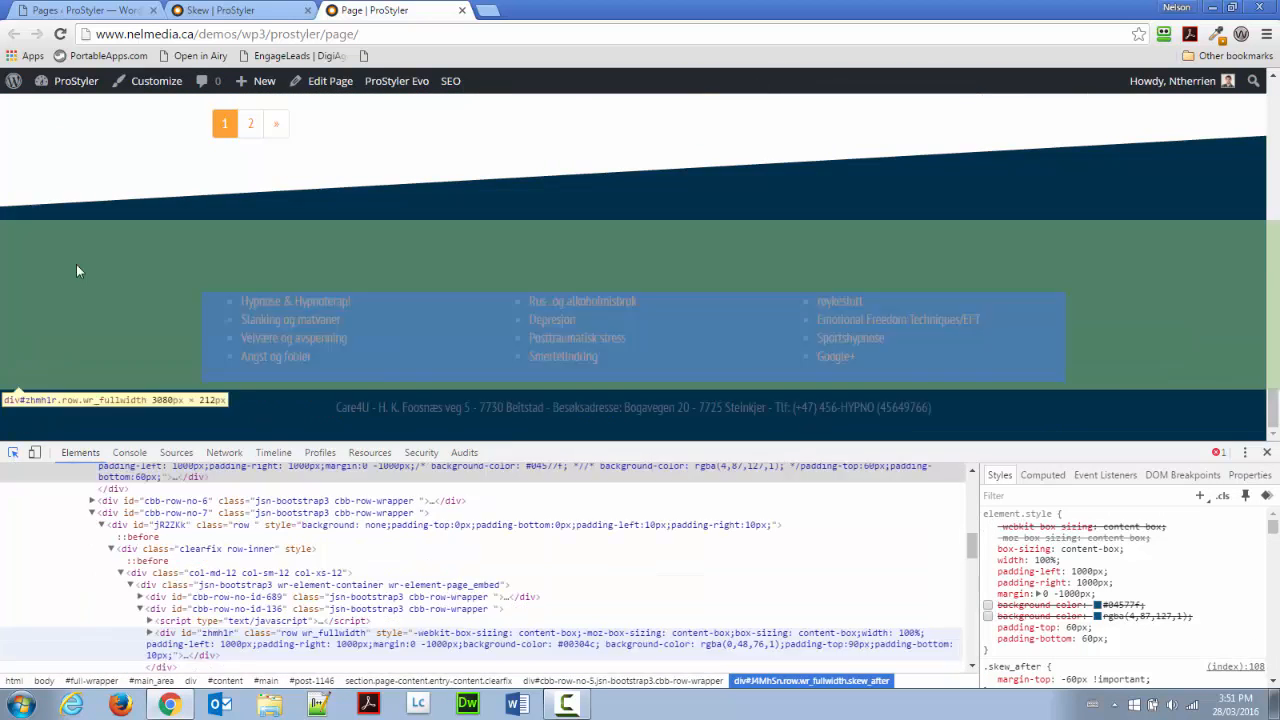
{"action": "left_click", "coordinate": [83, 242]}
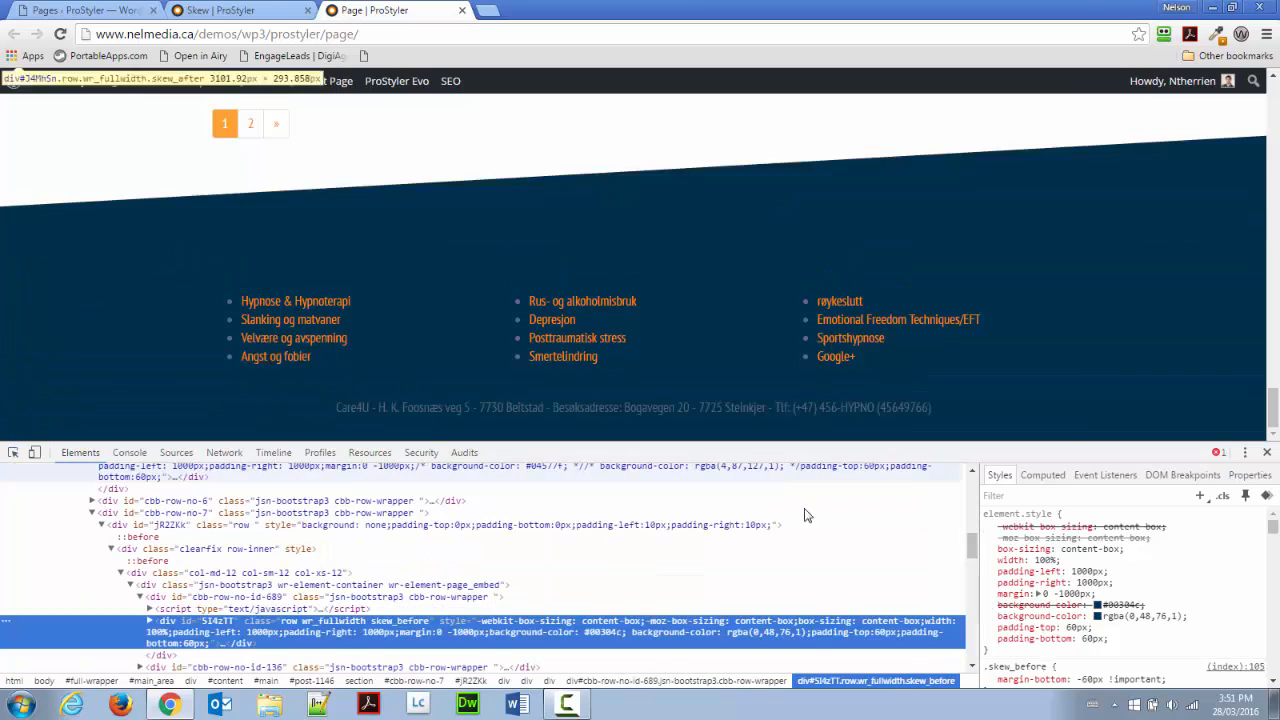
{"action": "left_click", "coordinate": [988, 616]}
{"action": "left_click", "coordinate": [988, 616]}
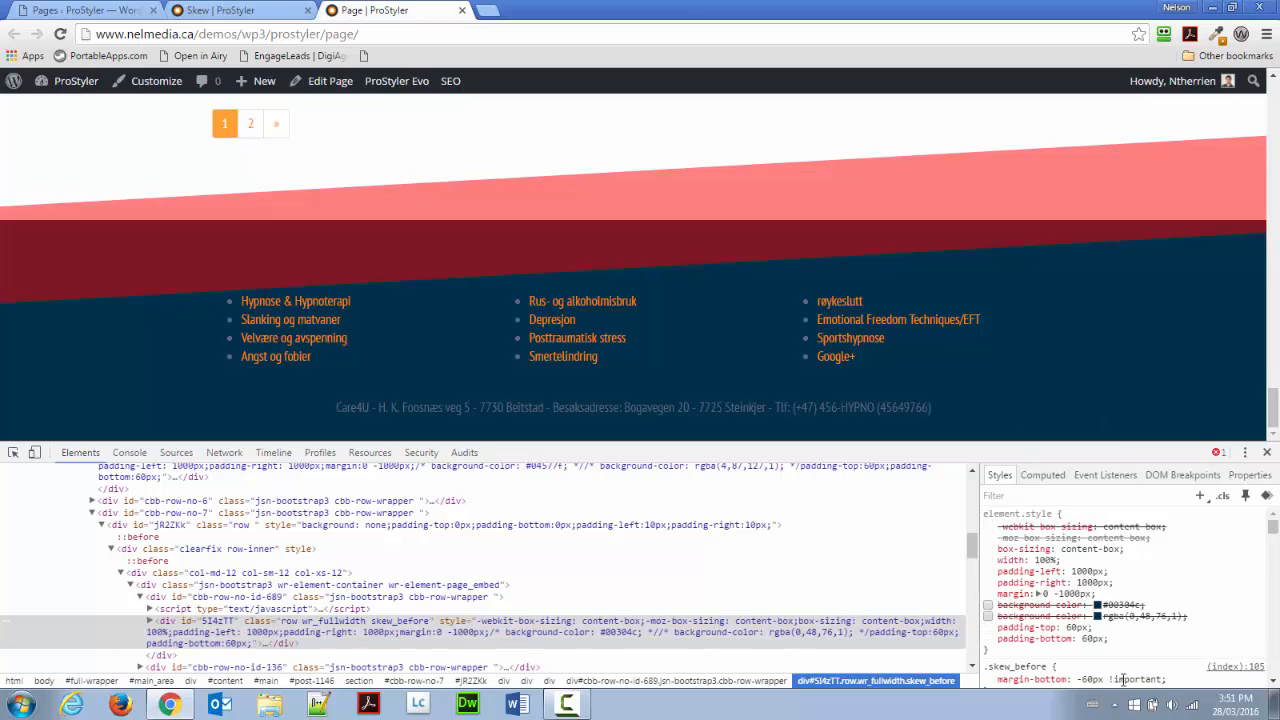
Step: Disable the -60px margin-bottom in .skew_before and the rotate(-3.2deg) transform and z-index 50 in .skew_before, .skew_after
{"action": "scroll", "coordinate": [1040, 600], "scroll_direction": "down", "scroll_amount": 3}
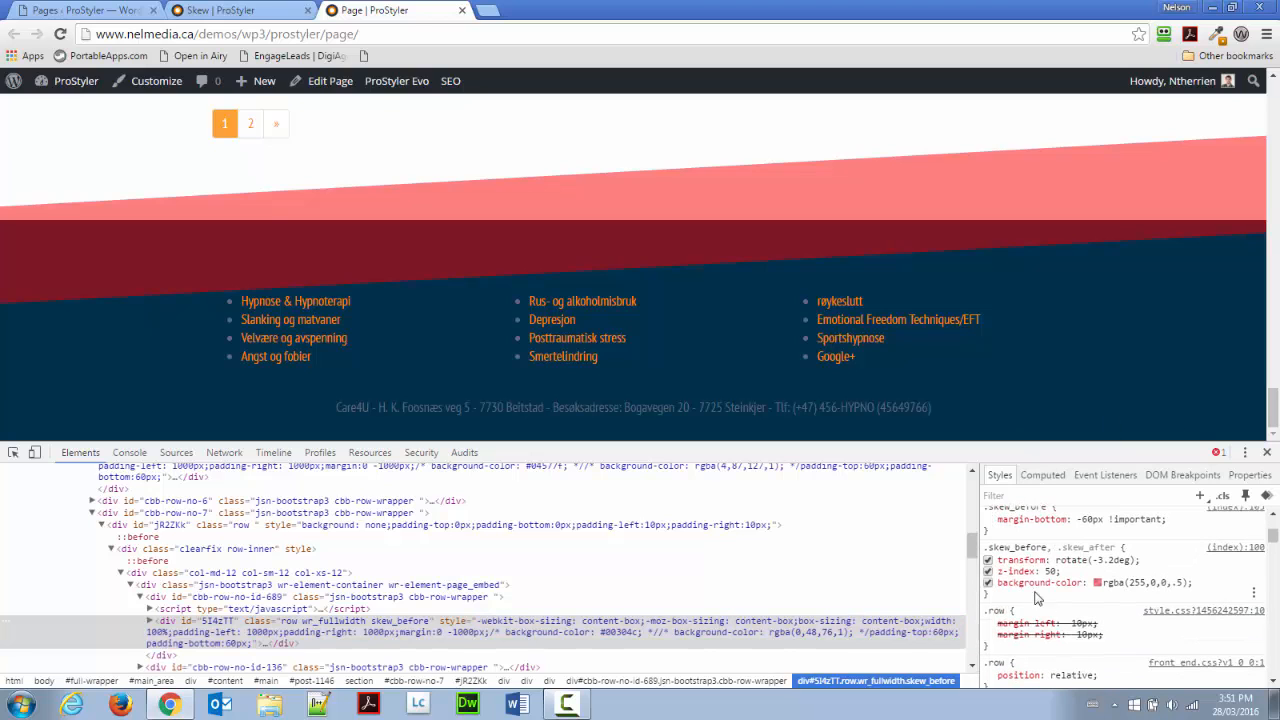
{"action": "left_click", "coordinate": [988, 520]}
{"action": "left_click", "coordinate": [988, 560]}
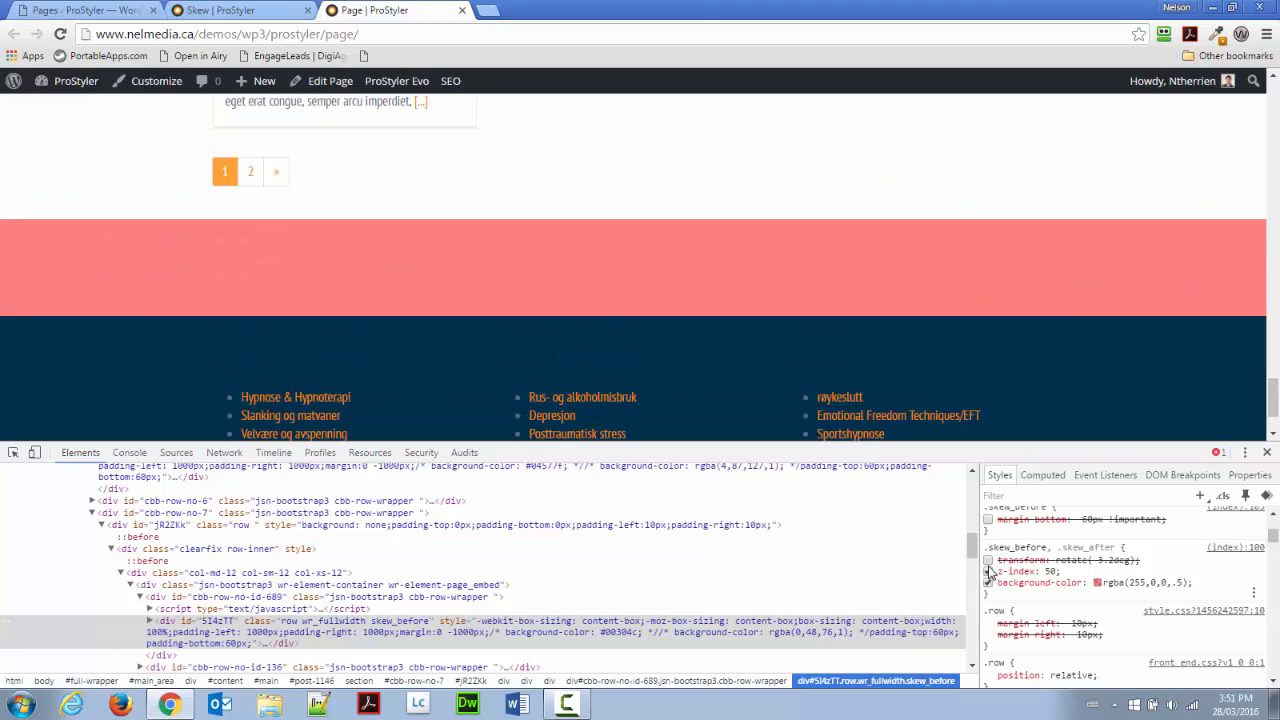
{"action": "left_click", "coordinate": [988, 571]}
Step: Inspect the tinted row directly beneath the header image and disable the -60px margin-top in its .skew_after rule
{"action": "left_click_drag", "start_coordinate": [1271, 396], "coordinate": [1265, 121]}
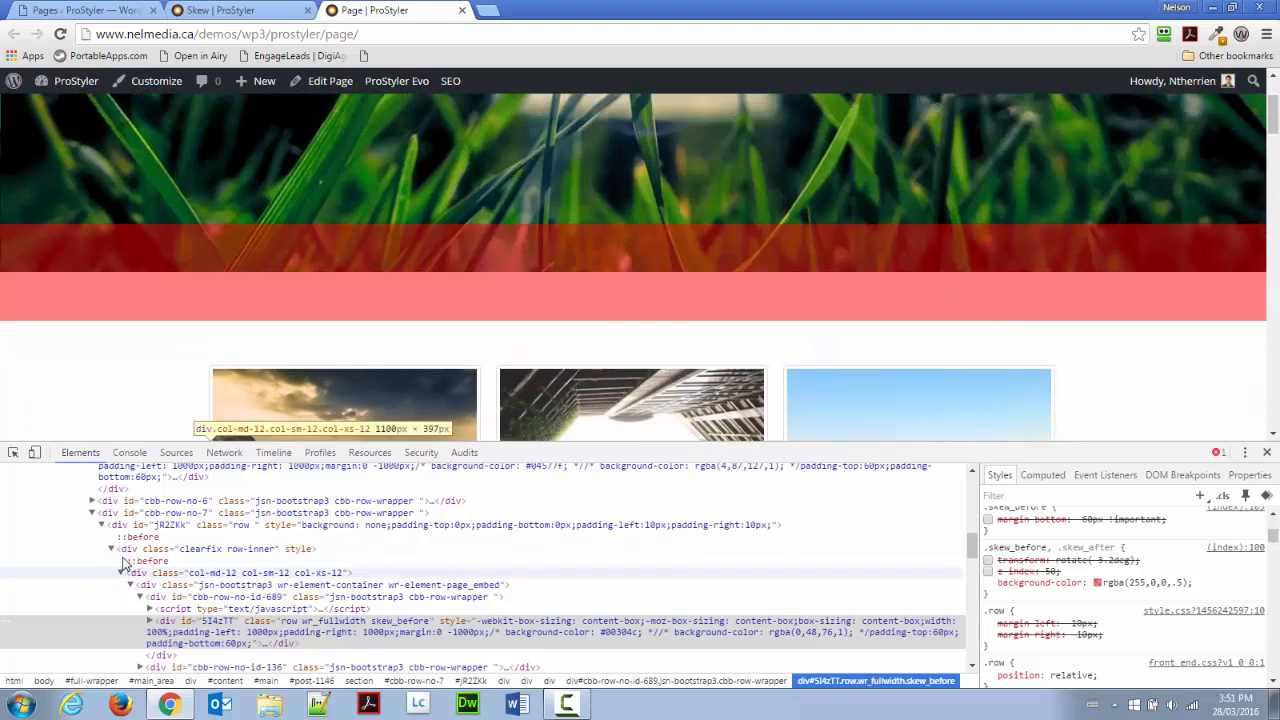
{"action": "left_click", "coordinate": [13, 455]}
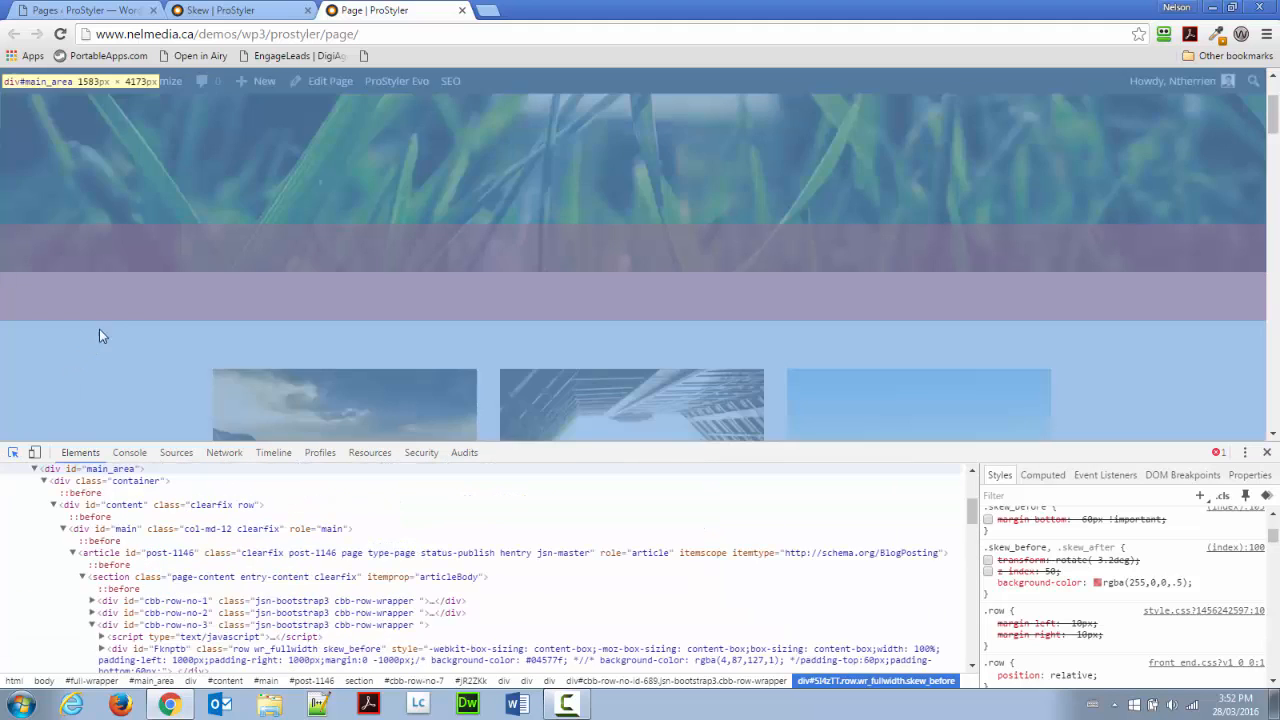
{"action": "left_click", "coordinate": [166, 284]}
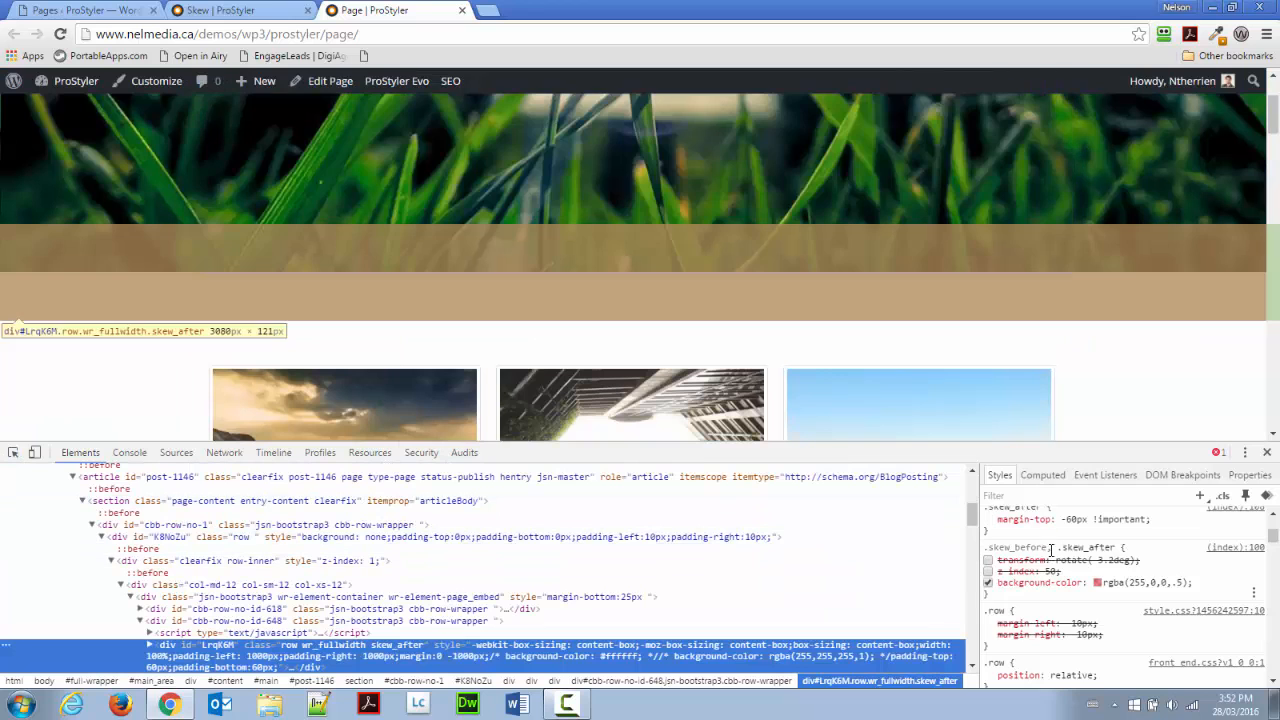
{"action": "scroll", "coordinate": [1000, 590], "scroll_direction": "up", "scroll_amount": 2}
{"action": "left_click", "coordinate": [988, 600]}
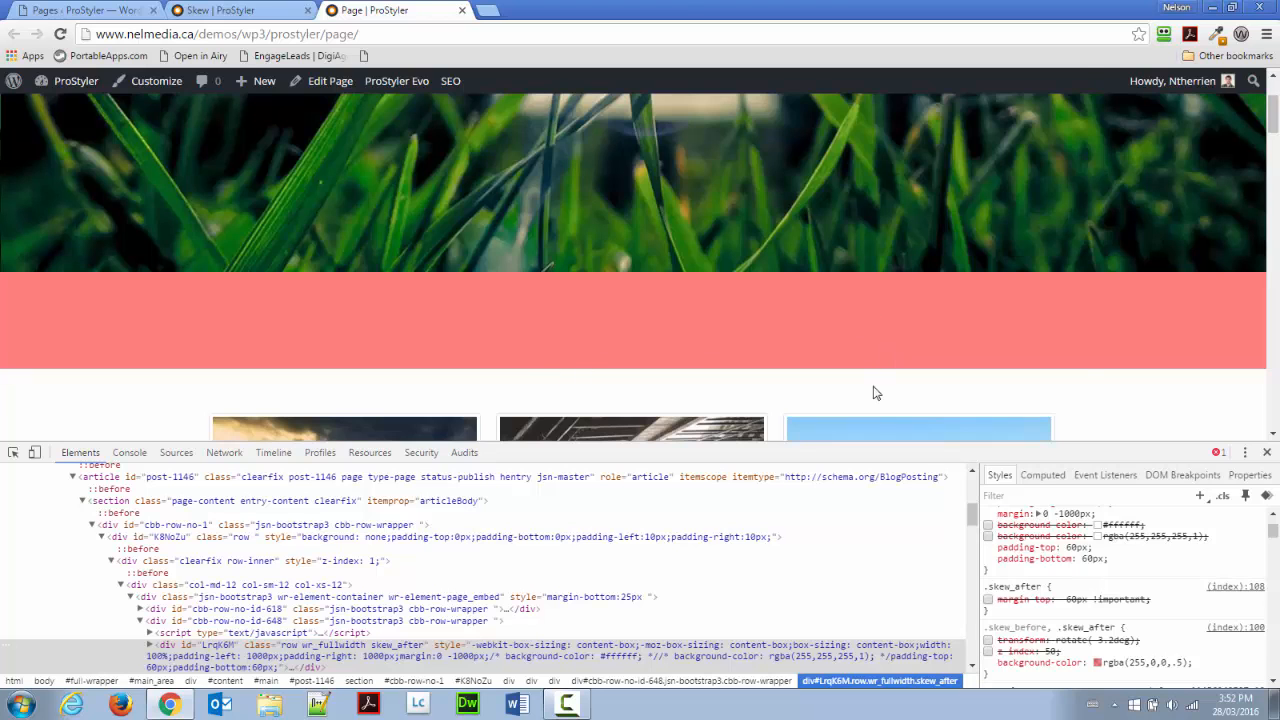
Step: Re-enable the row's #ffffff background-color, disable it again, and examine the row against the header image above
{"action": "left_click", "coordinate": [988, 526]}
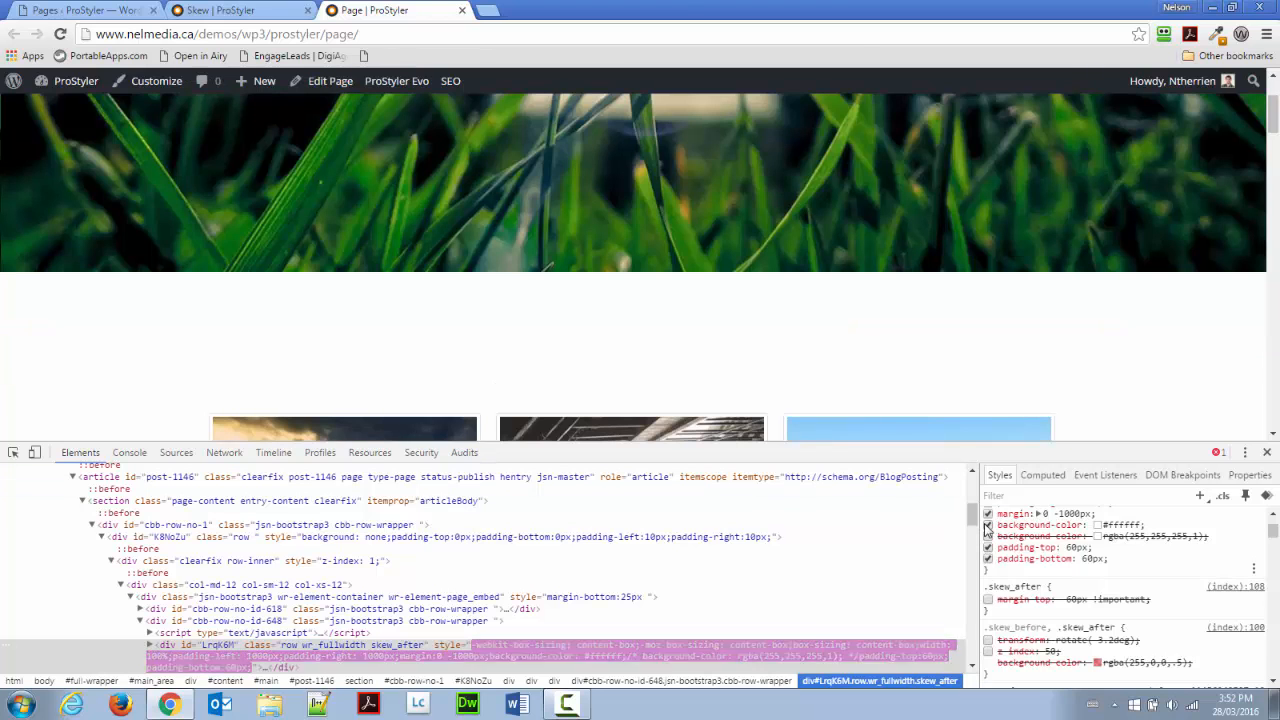
{"action": "left_click", "coordinate": [988, 528]}
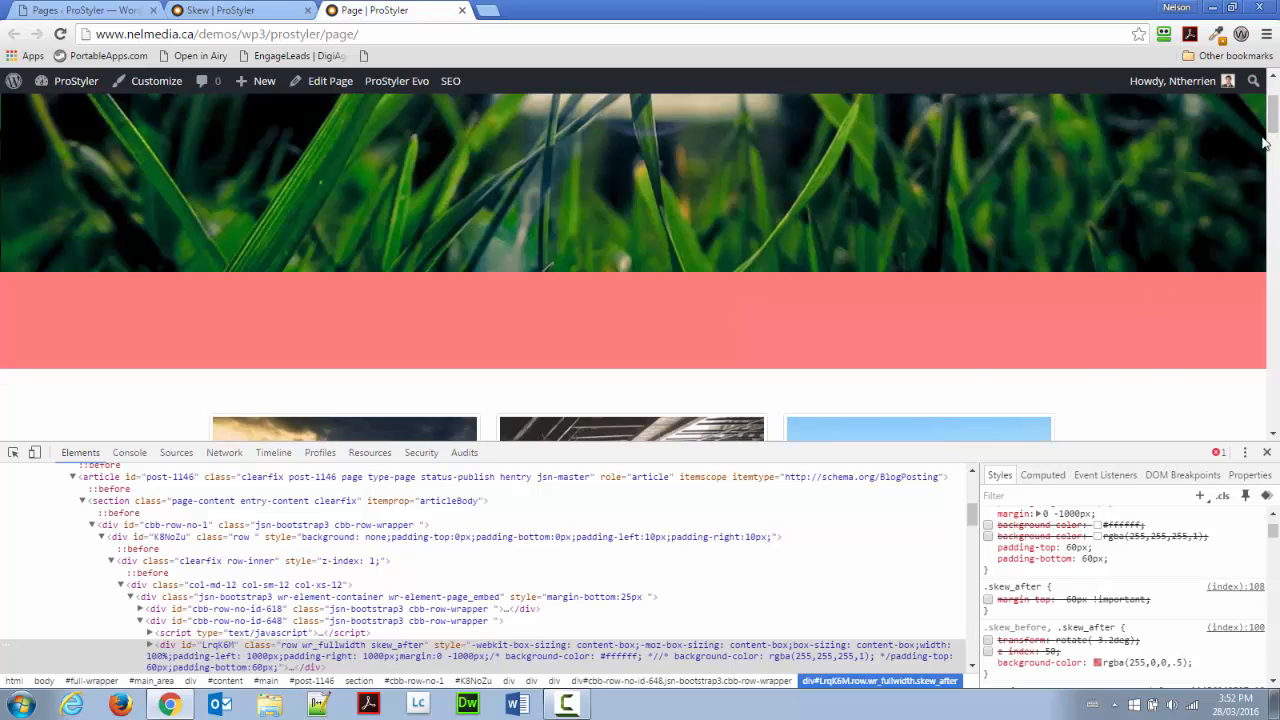
{"action": "scroll", "coordinate": [1268, 140], "scroll_direction": "up", "scroll_amount": 5}
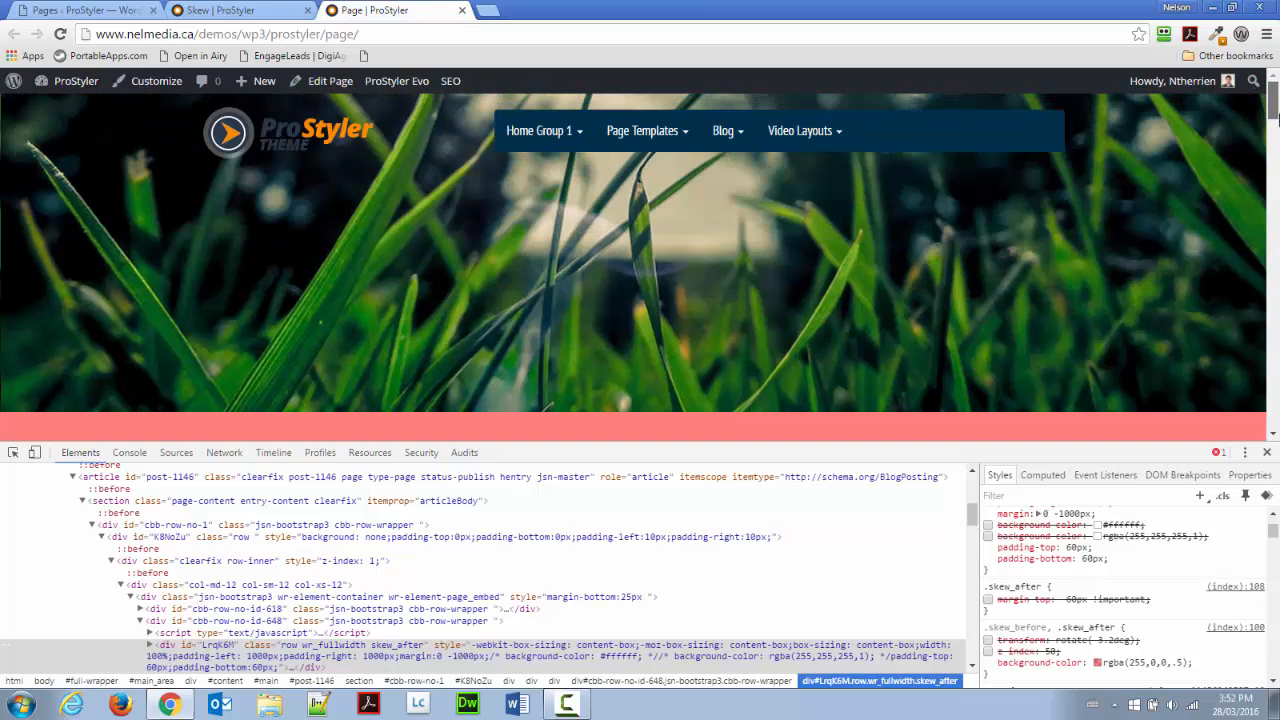
{"action": "left_click_drag", "start_coordinate": [1273, 118], "coordinate": [1275, 125]}
{"action": "scroll", "coordinate": [1275, 125], "scroll_direction": "up", "scroll_amount": 1}
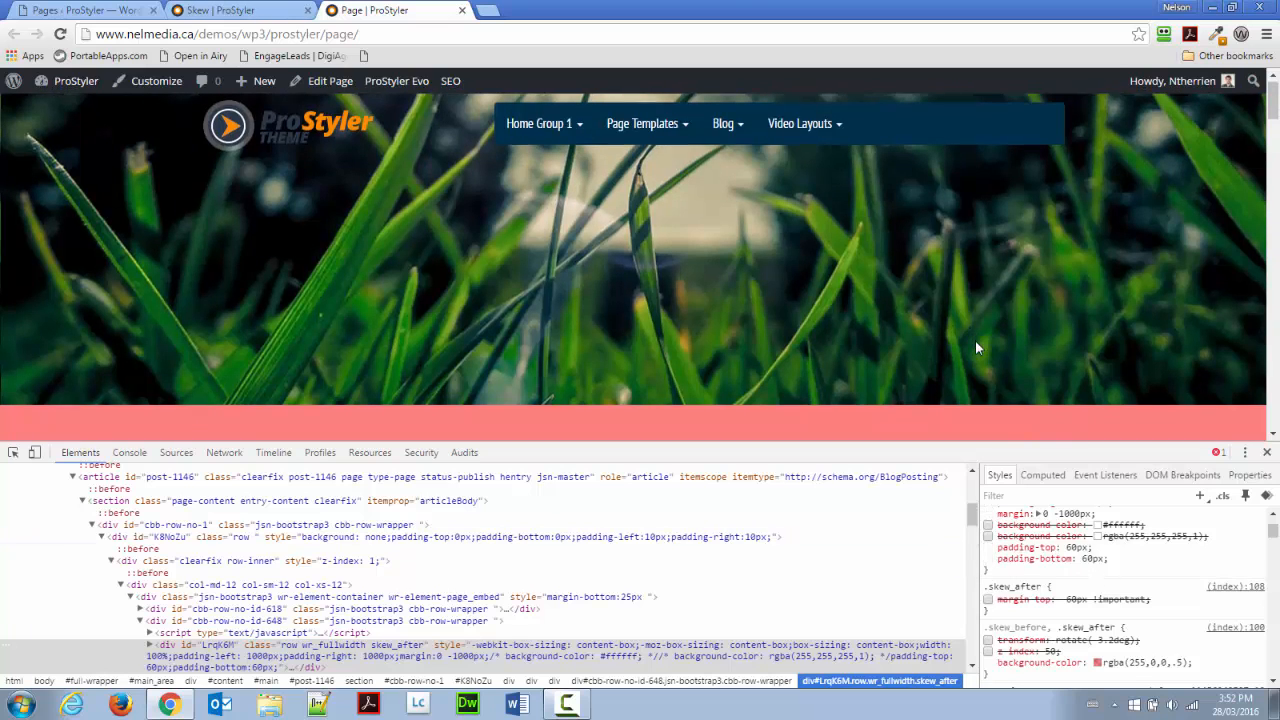
{"action": "scroll", "coordinate": [975, 340], "scroll_direction": "down", "scroll_amount": 2}
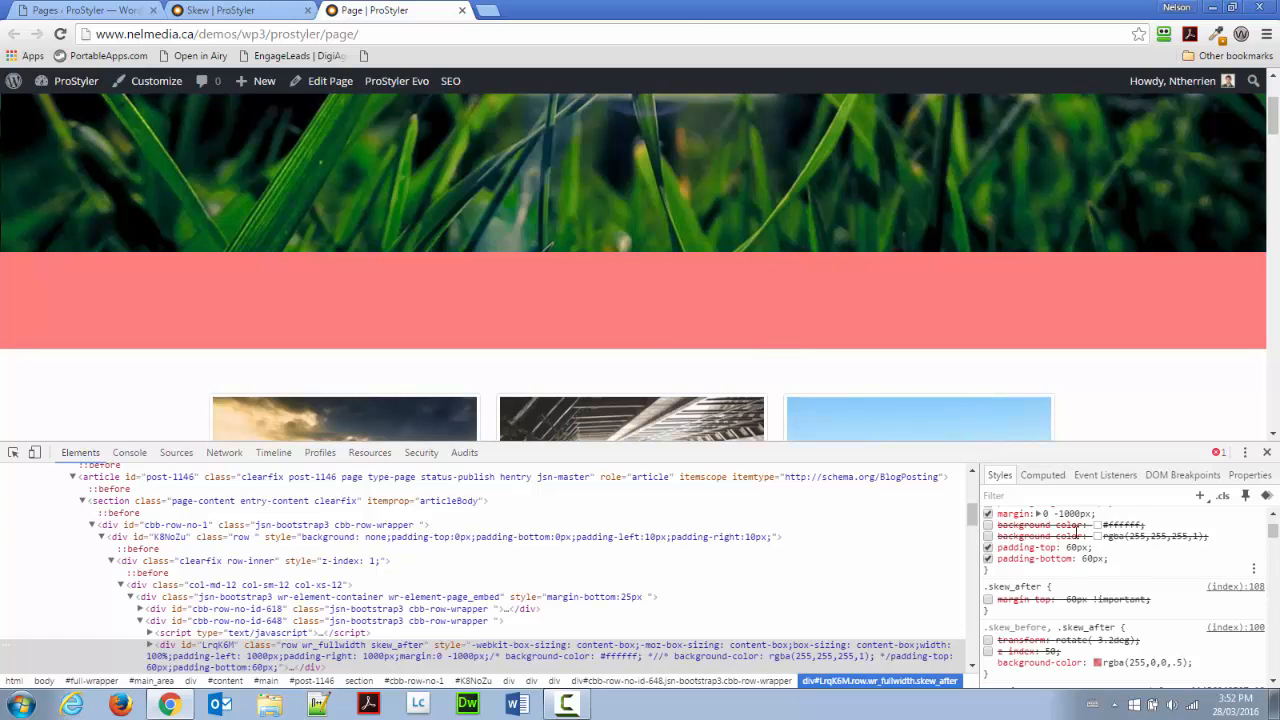
Step: Examine the row's inline padding-top and padding-bottom values together with its .skew_after rules
{"action": "left_click", "coordinate": [1072, 548]}
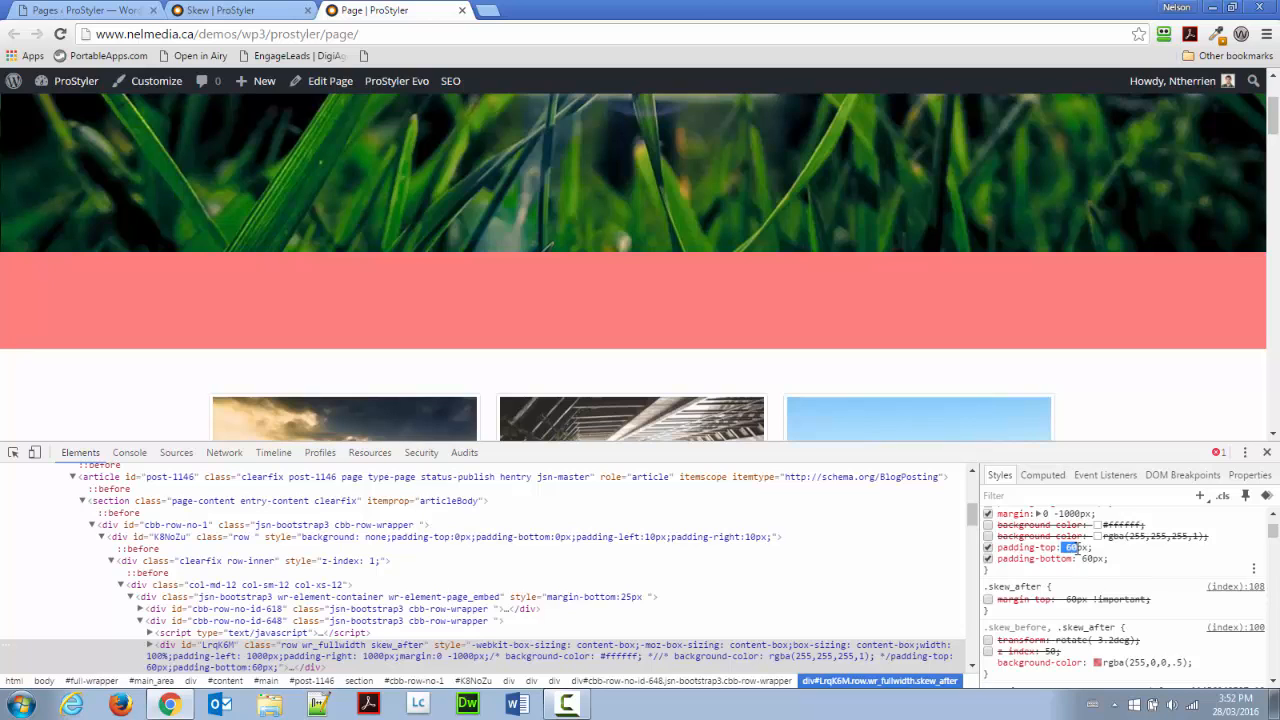
{"action": "left_click", "coordinate": [1087, 559]}
{"action": "scroll", "coordinate": [1095, 345], "scroll_direction": "down", "scroll_amount": 1}
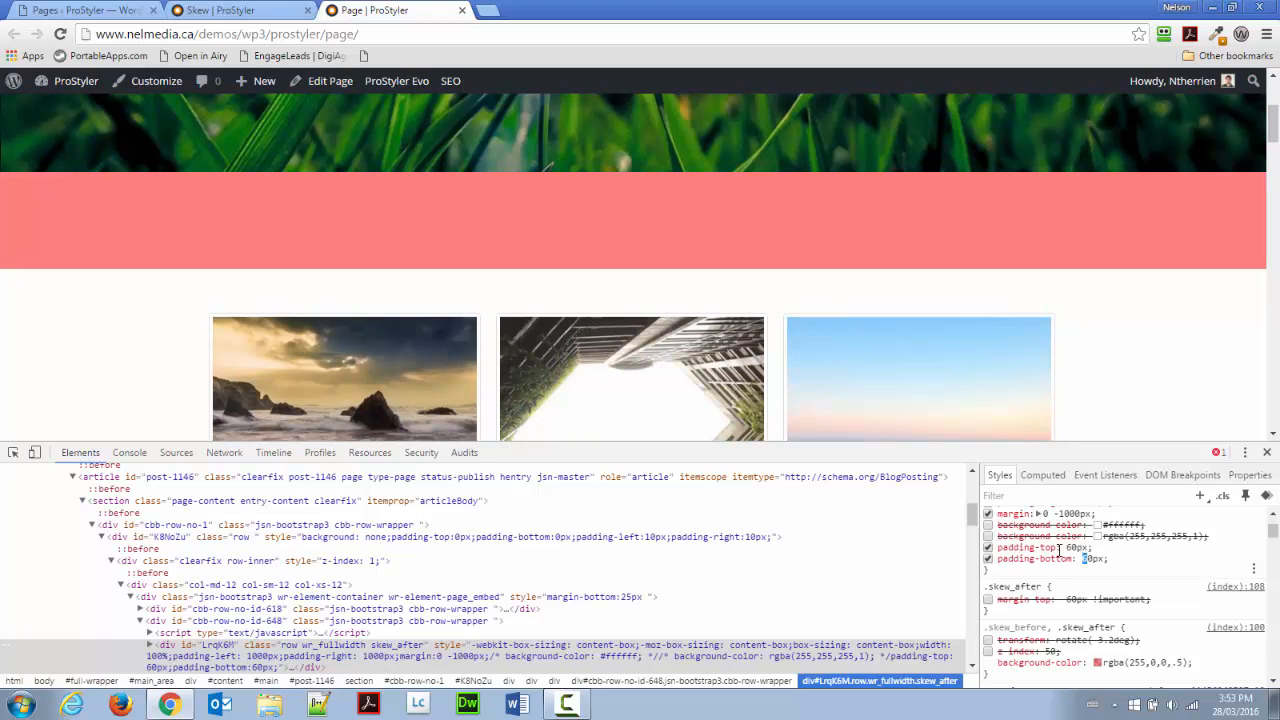
{"action": "scroll", "coordinate": [1083, 575], "scroll_direction": "down", "scroll_amount": 1}
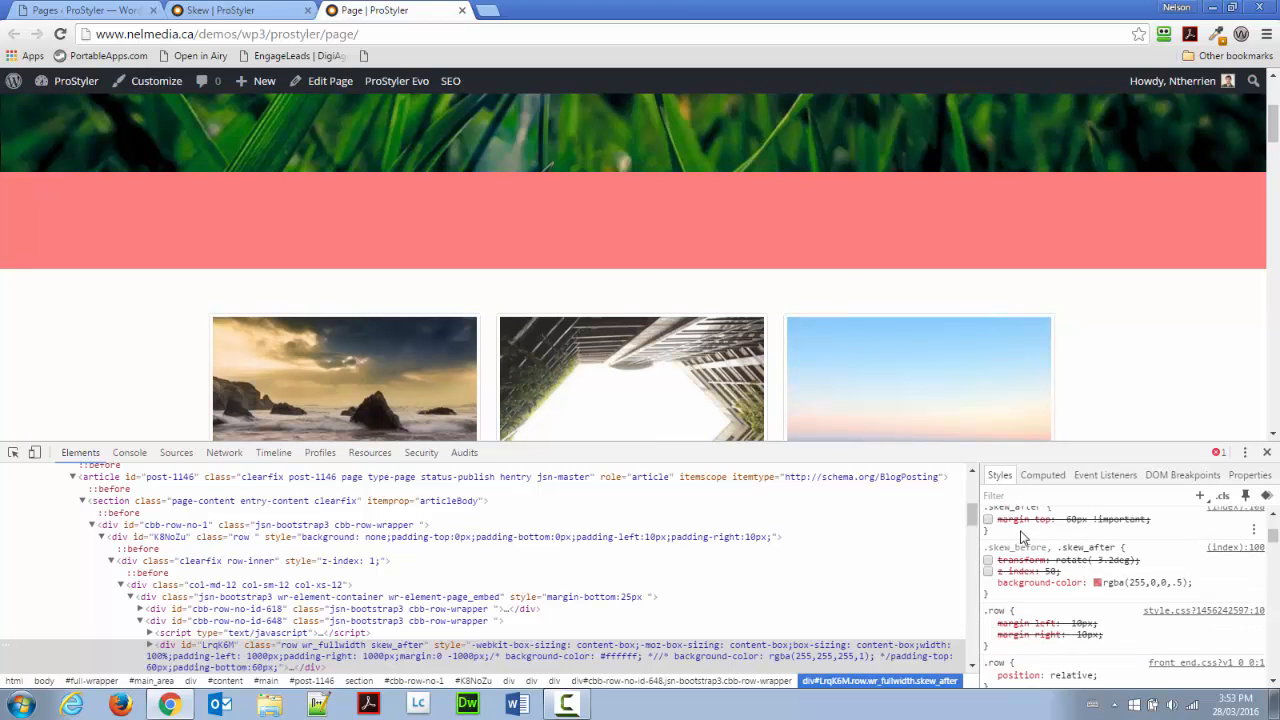
{"action": "scroll", "coordinate": [1020, 545], "scroll_direction": "up", "scroll_amount": 2}
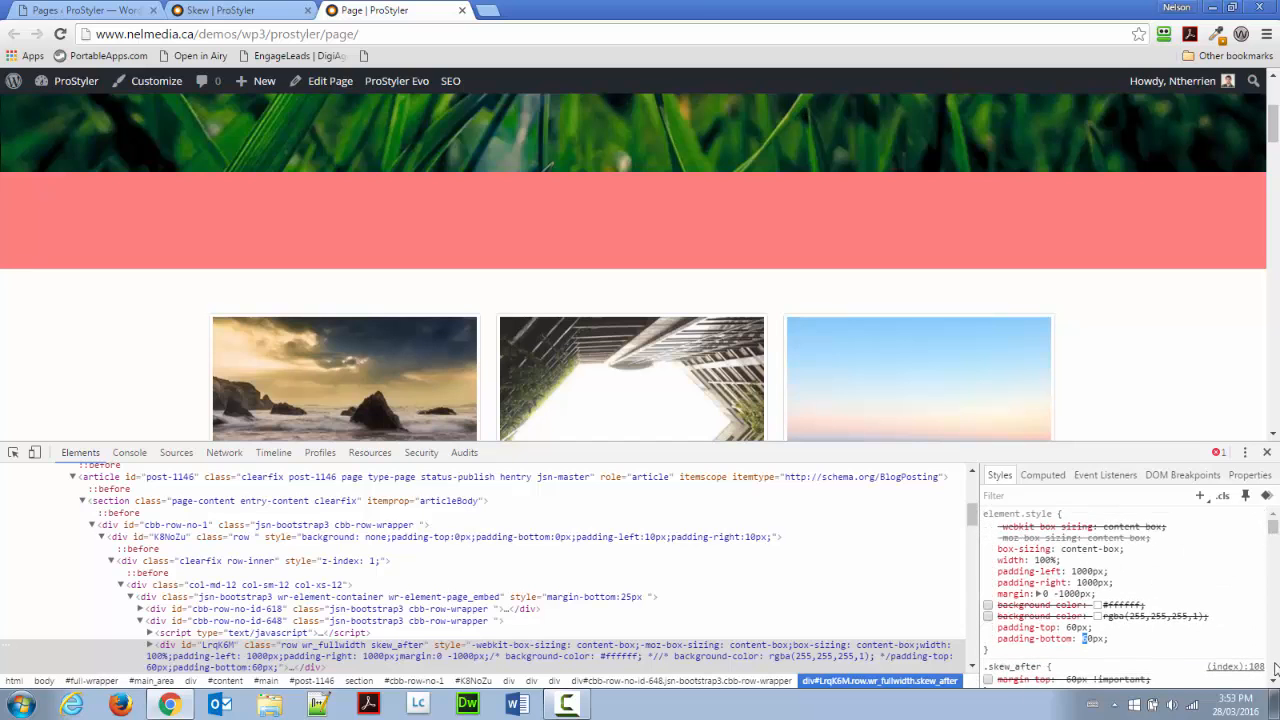
{"action": "scroll", "coordinate": [1275, 686], "scroll_direction": "down", "scroll_amount": 1}
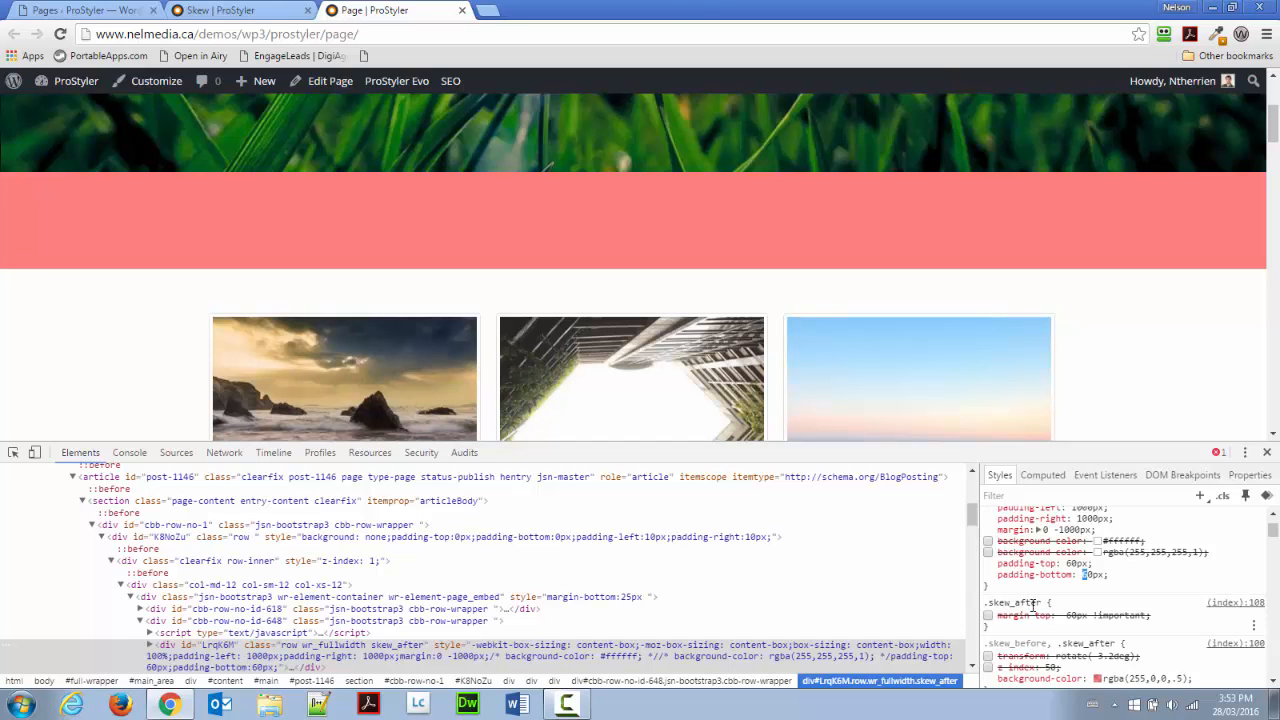
Step: Examine the other tinted rows down to the footer and return to the row beneath the header image
{"action": "scroll", "coordinate": [1064, 281], "scroll_direction": "down", "scroll_amount": 7}
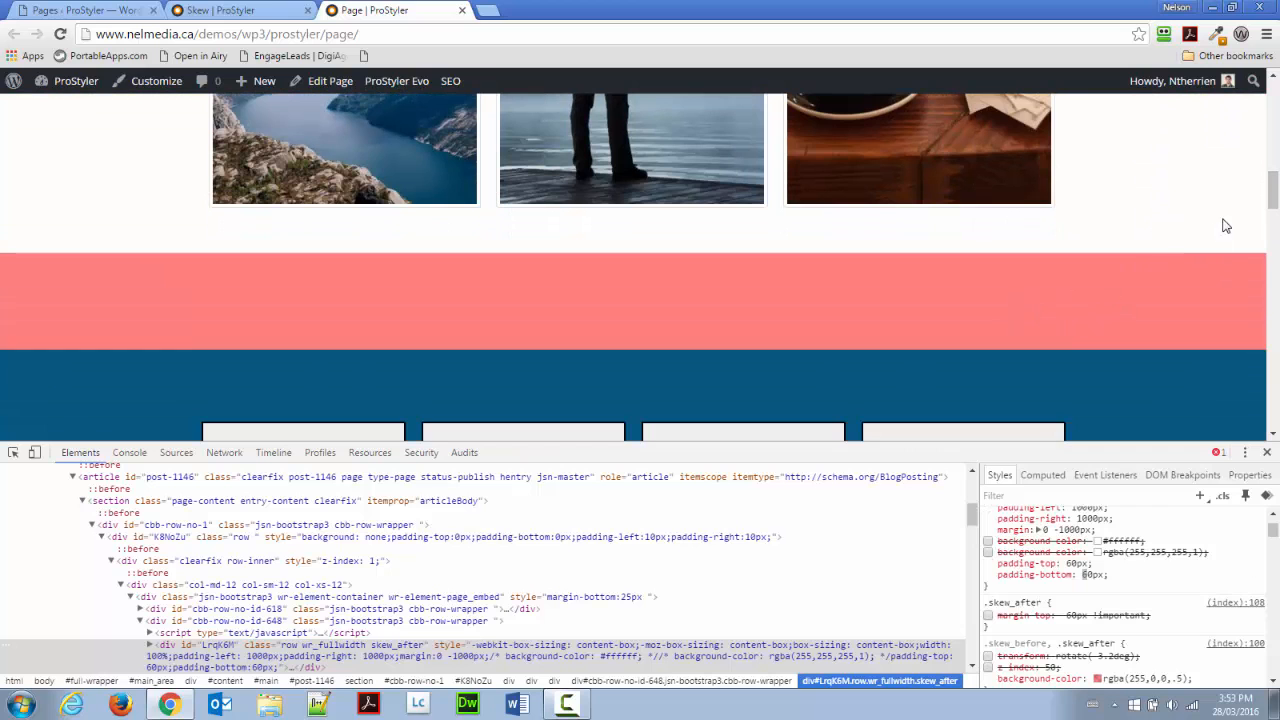
{"action": "left_click_drag", "start_coordinate": [1272, 192], "coordinate": [1276, 425]}
{"action": "scroll", "coordinate": [1088, 347], "scroll_direction": "down", "scroll_amount": 1}
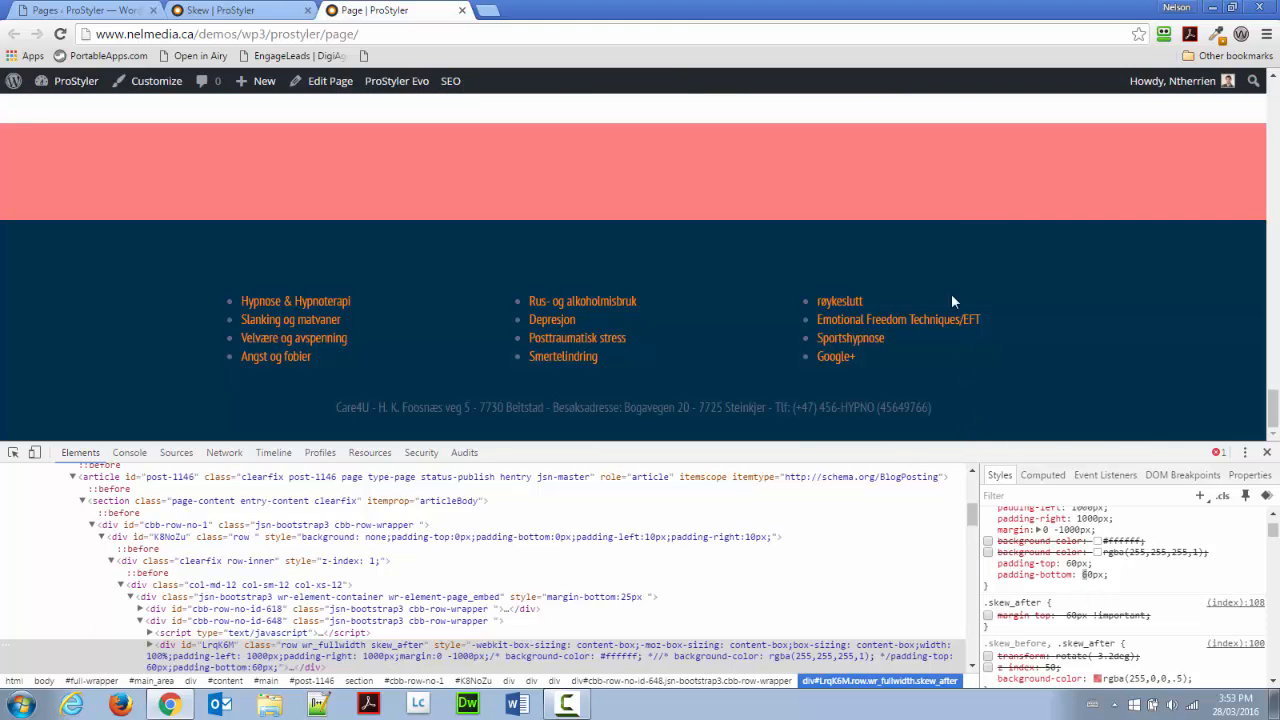
{"action": "left_click_drag", "start_coordinate": [1274, 408], "coordinate": [1274, 122]}
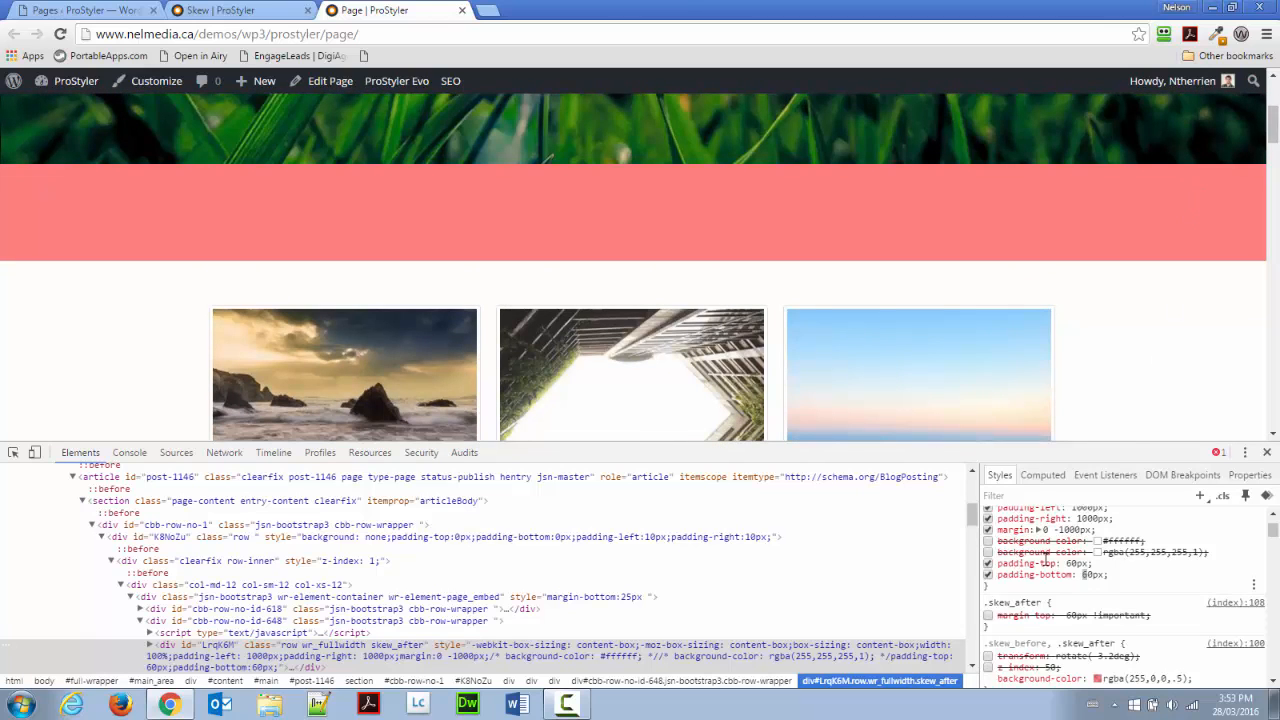
Step: Re-enable the -60px !important margin-top in the .skew_after rule and examine the row's overlap with the header image
{"action": "left_click", "coordinate": [988, 616]}
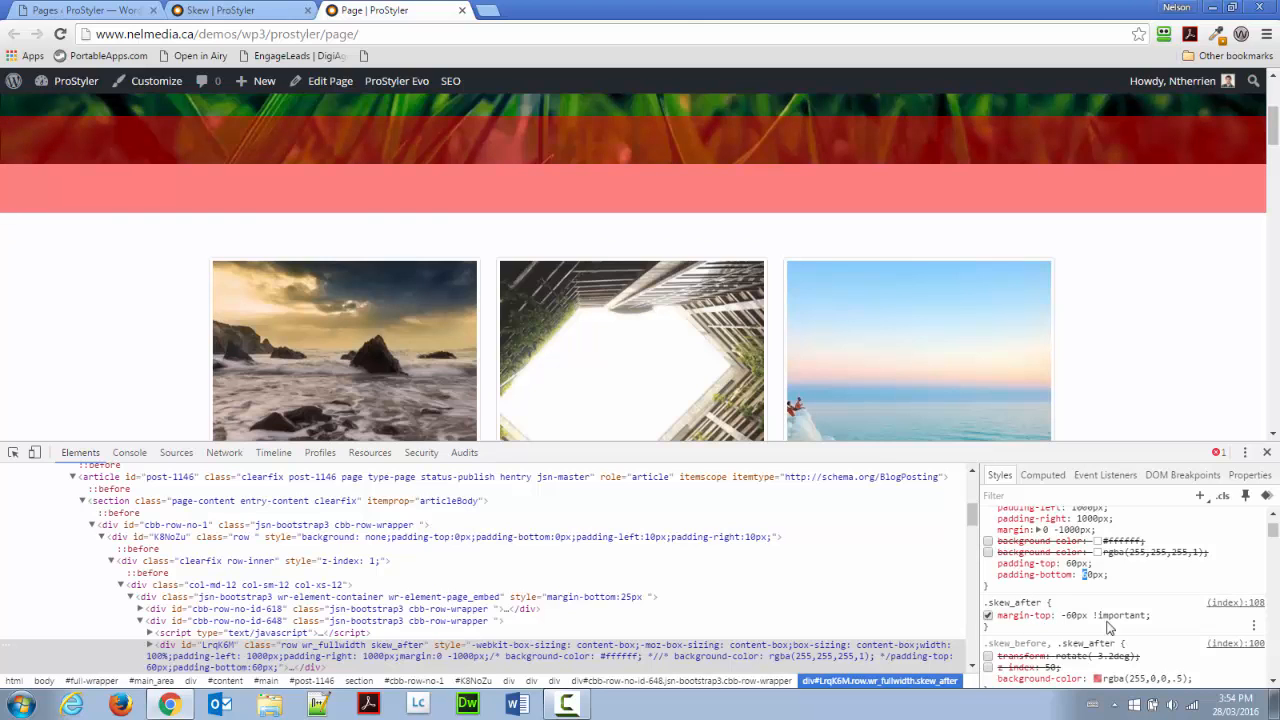
{"action": "left_click_drag", "start_coordinate": [1274, 534], "coordinate": [1275, 541]}
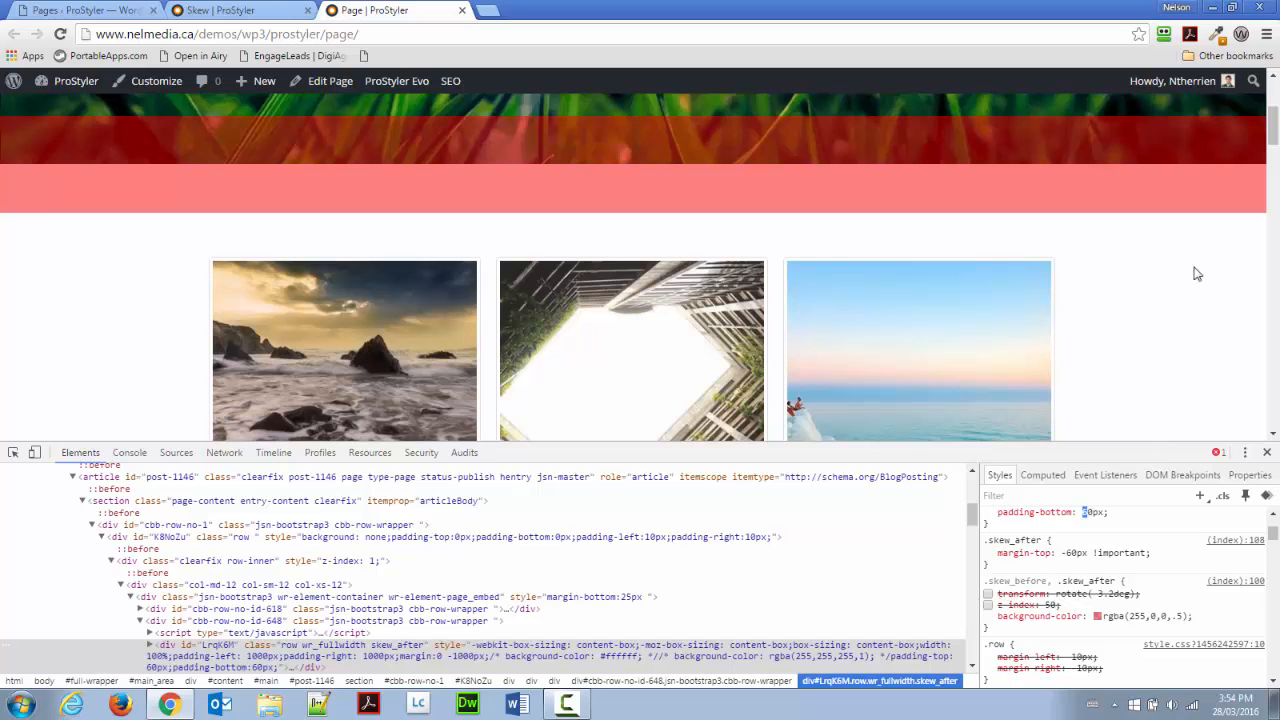
{"action": "mouse_move", "coordinate": [1273, 139]}
{"action": "left_mouse_down"}
{"action": "mouse_move", "coordinate": [1273, 201]}
{"action": "mouse_move", "coordinate": [1275, 129]}
{"action": "left_mouse_up"}
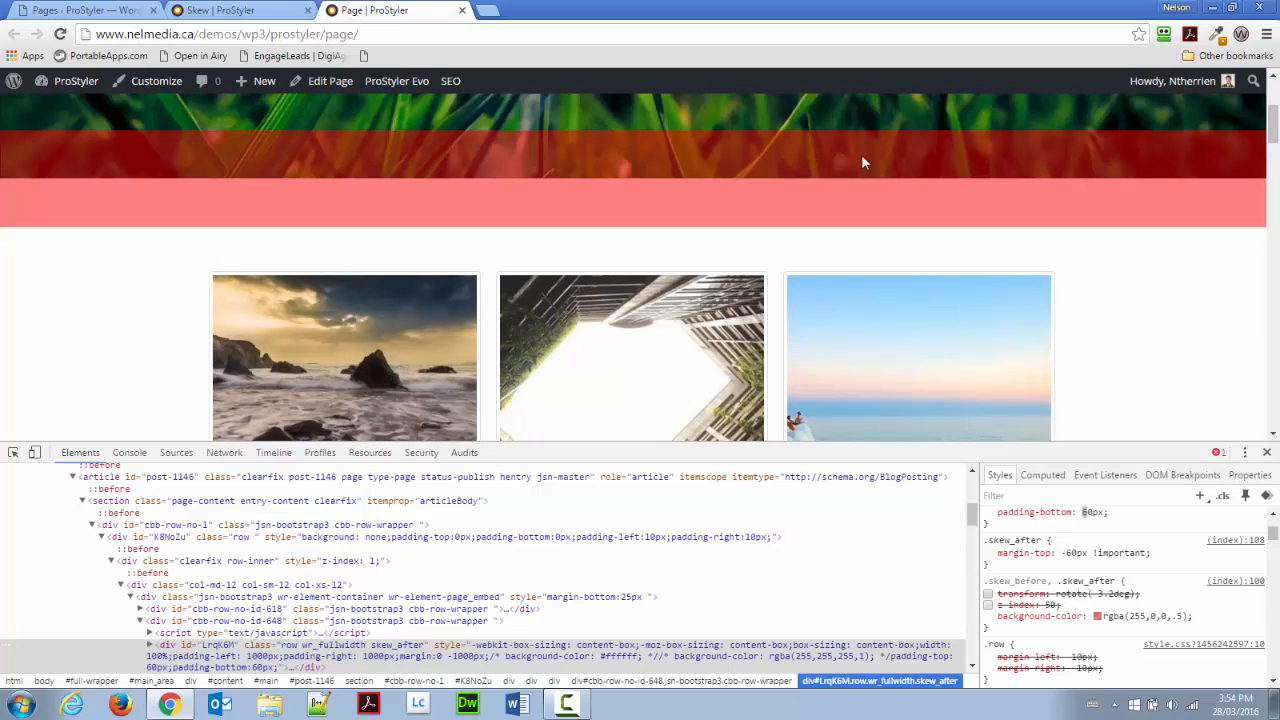
Step: Inspect the tinted row above the flip boxes and re-enable the -60px !important margin-bottom in its .skew_before rule
{"action": "left_click_drag", "start_coordinate": [1273, 130], "coordinate": [1273, 200]}
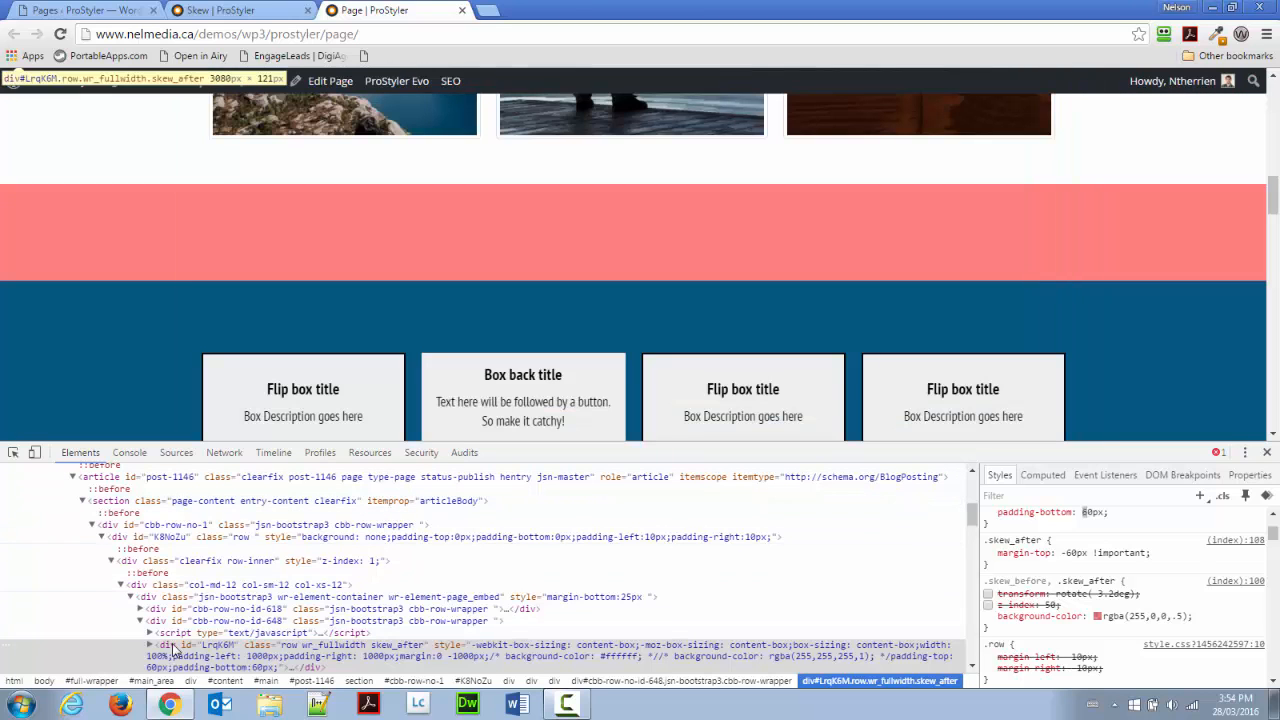
{"action": "left_click", "coordinate": [12, 452]}
{"action": "left_click", "coordinate": [94, 237]}
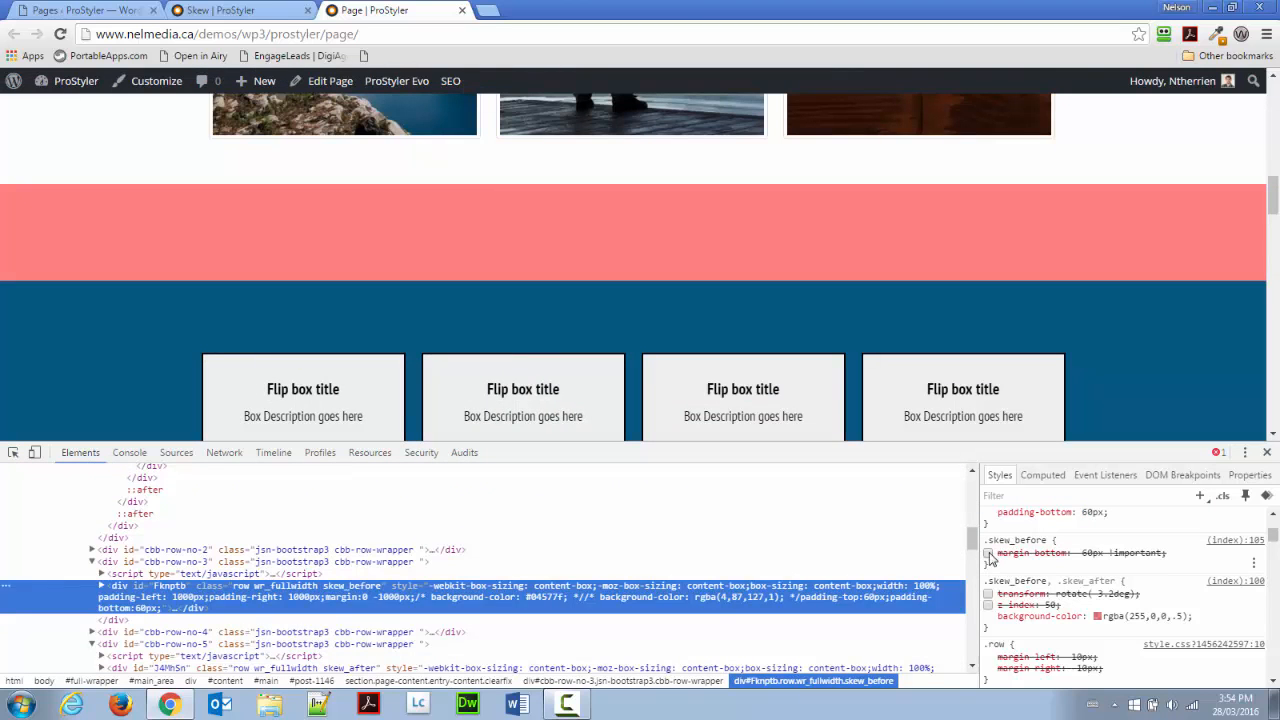
{"action": "left_click", "coordinate": [988, 553]}
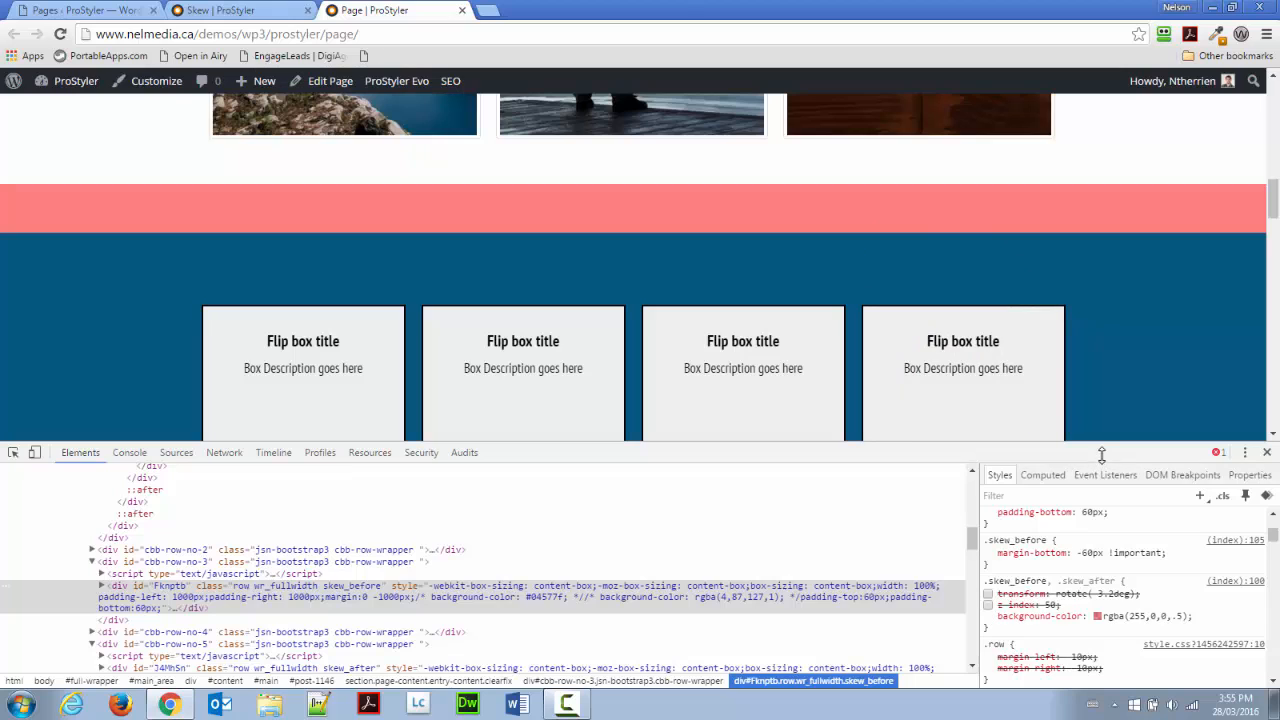
Step: Toggle the shared skew rule's z-index of 50 to compare the row's overlap with the blue section, leaving it enabled
{"action": "left_click", "coordinate": [988, 605]}
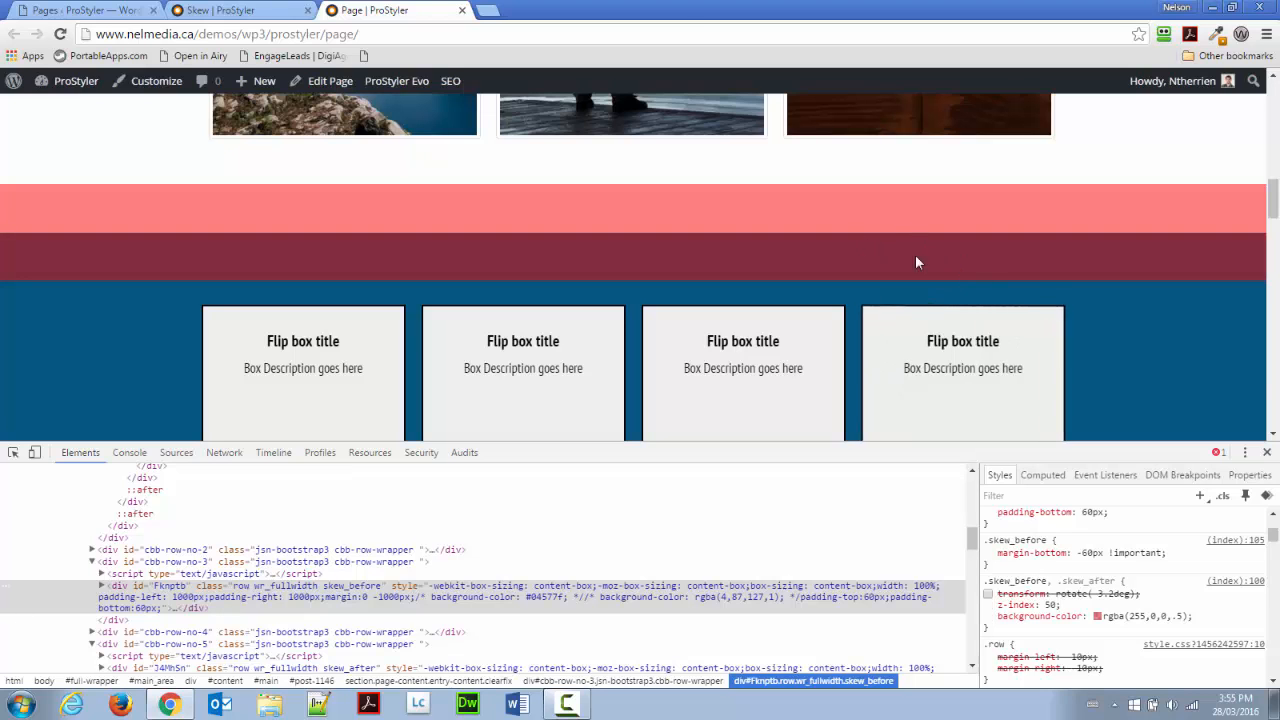
{"action": "left_click", "coordinate": [988, 605]}
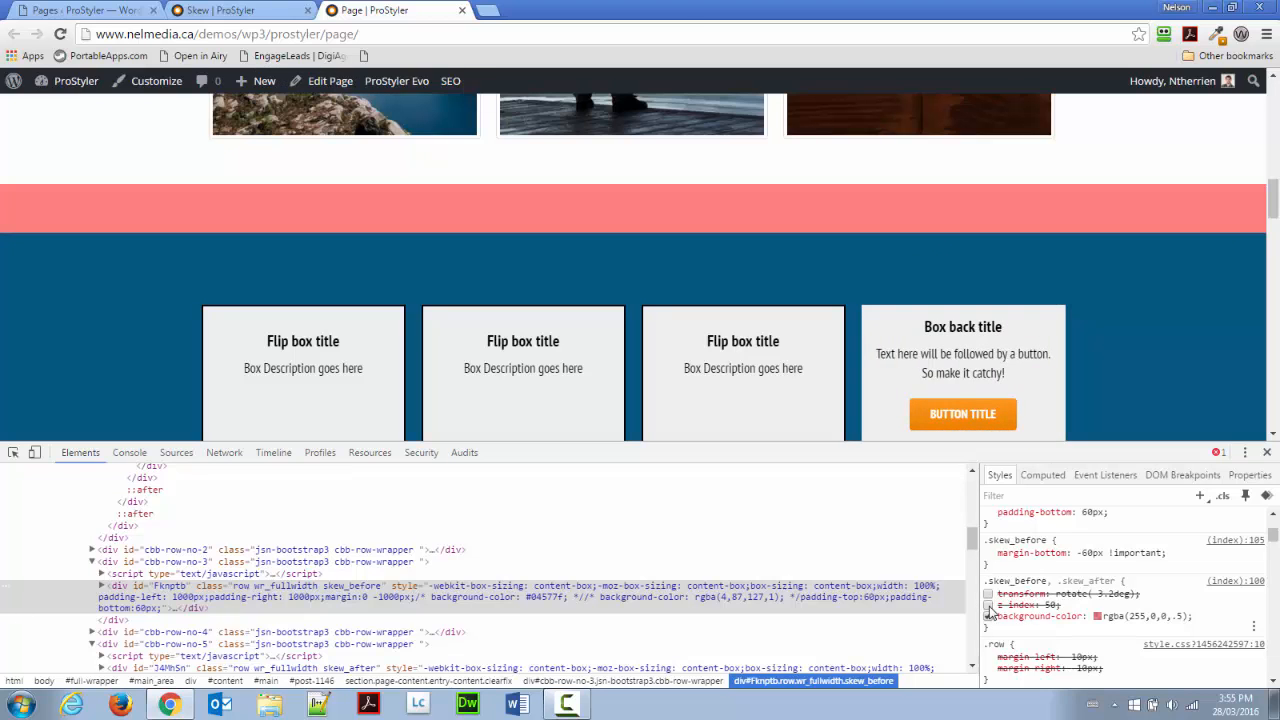
{"action": "left_click", "coordinate": [988, 605]}
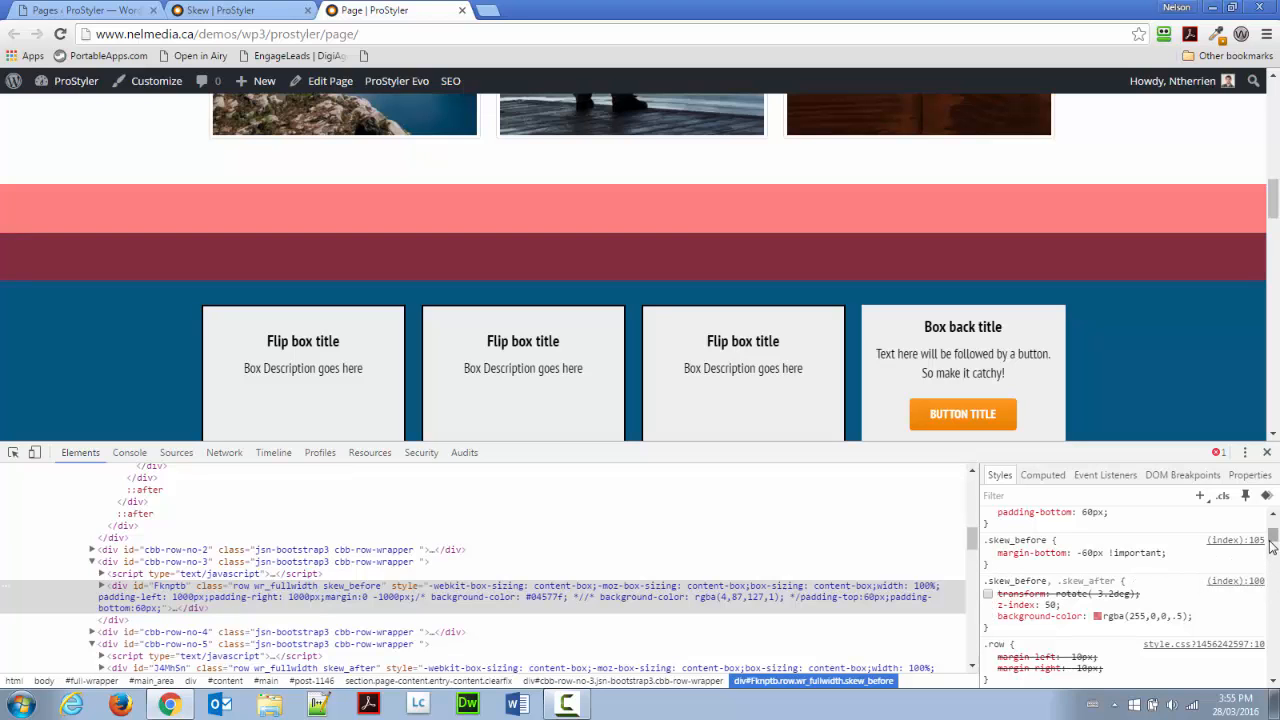
Step: Toggle the rotate(-3.2deg) transform in the shared skew rule to compare the straight and slanted edges, leaving it enabled
{"action": "left_click_drag", "start_coordinate": [1274, 543], "coordinate": [1274, 543]}
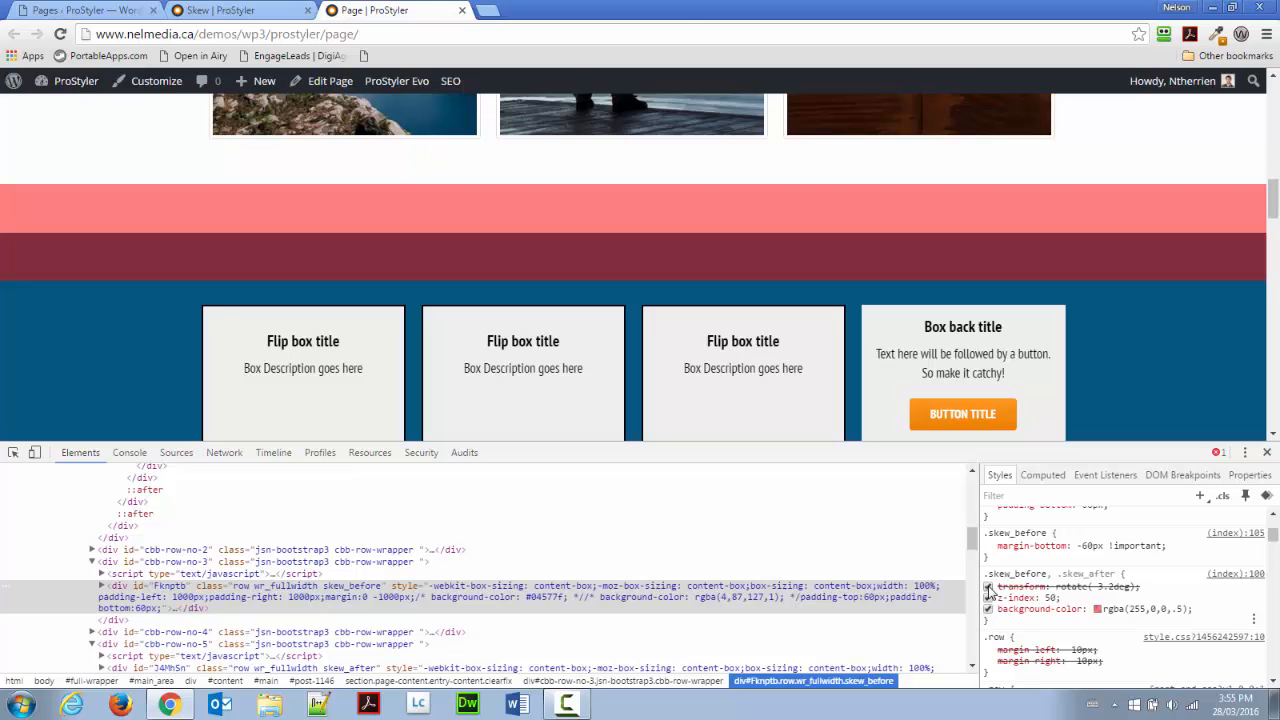
{"action": "left_click", "coordinate": [988, 587]}
{"action": "left_click", "coordinate": [988, 587]}
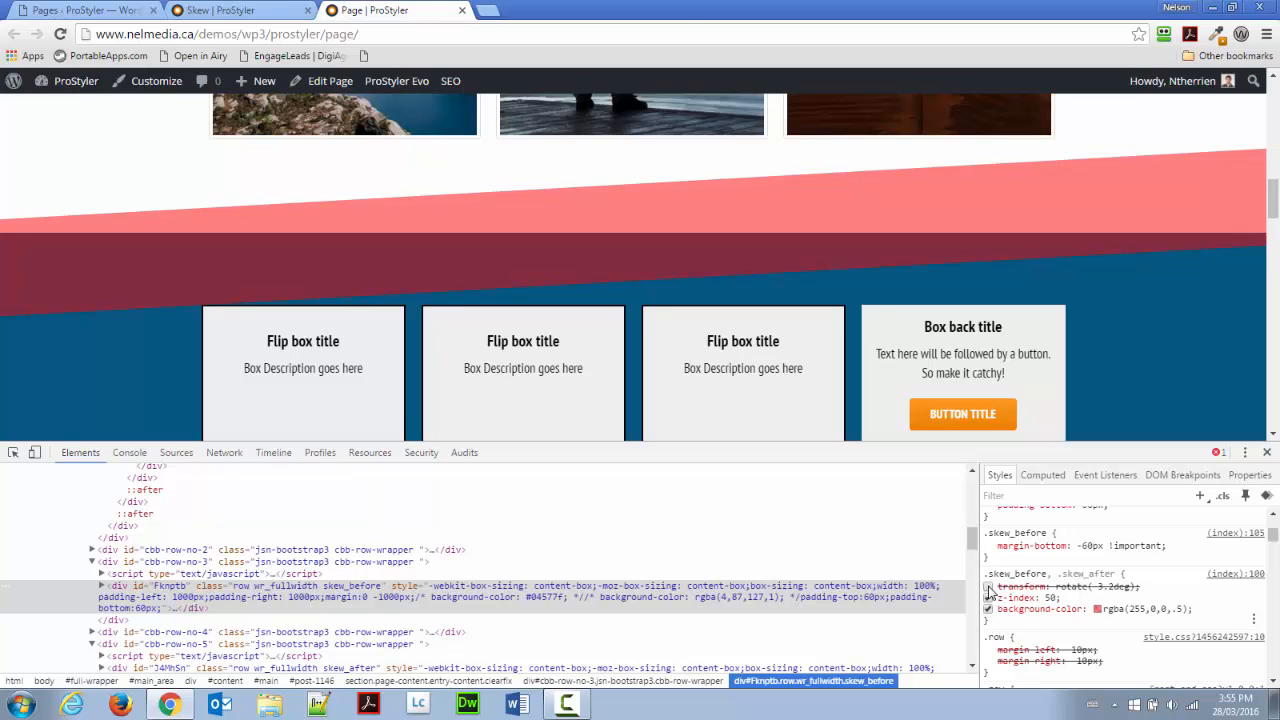
{"action": "left_click", "coordinate": [988, 587]}
{"action": "left_click", "coordinate": [988, 587]}
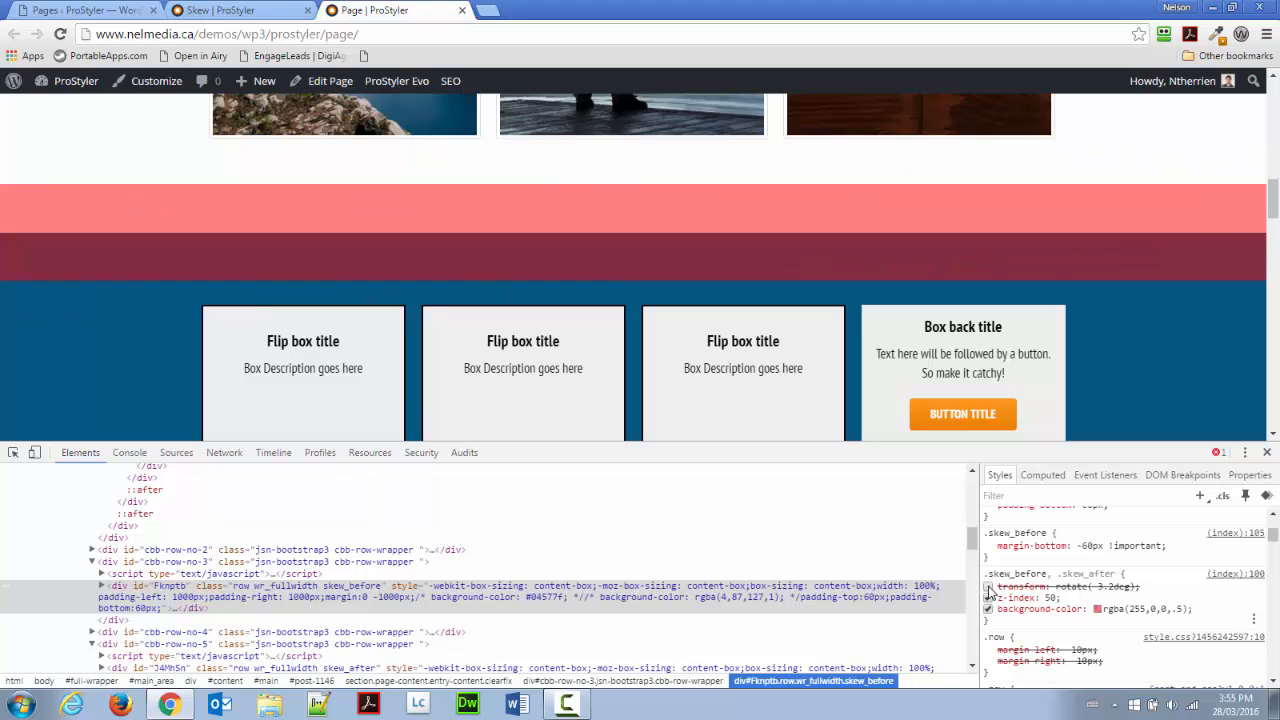
{"action": "left_click", "coordinate": [988, 587]}
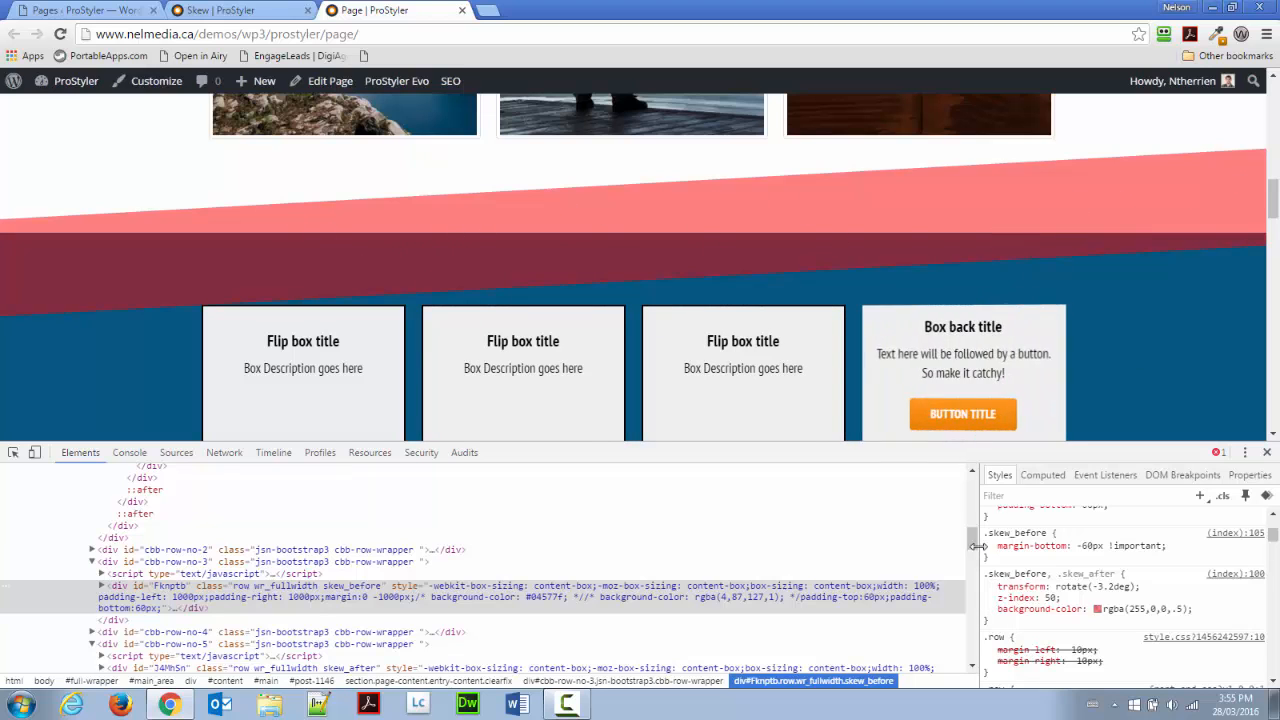
Step: Disable the skew rule's rgba(255,0,0,.5) tint and re-enable the row's #04577f and rgba(4,87,127,1) background colors
{"action": "left_click", "coordinate": [988, 609]}
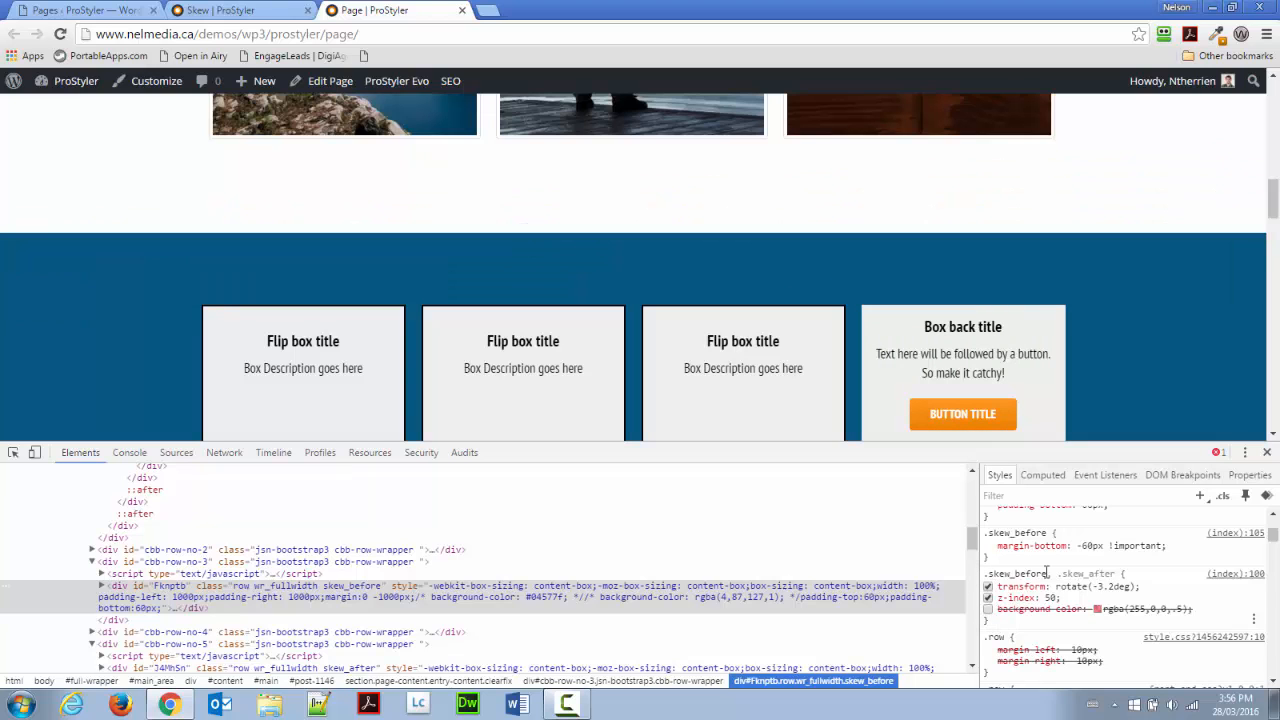
{"action": "scroll", "coordinate": [1046, 572], "scroll_direction": "up", "scroll_amount": 2}
{"action": "left_click", "coordinate": [988, 562]}
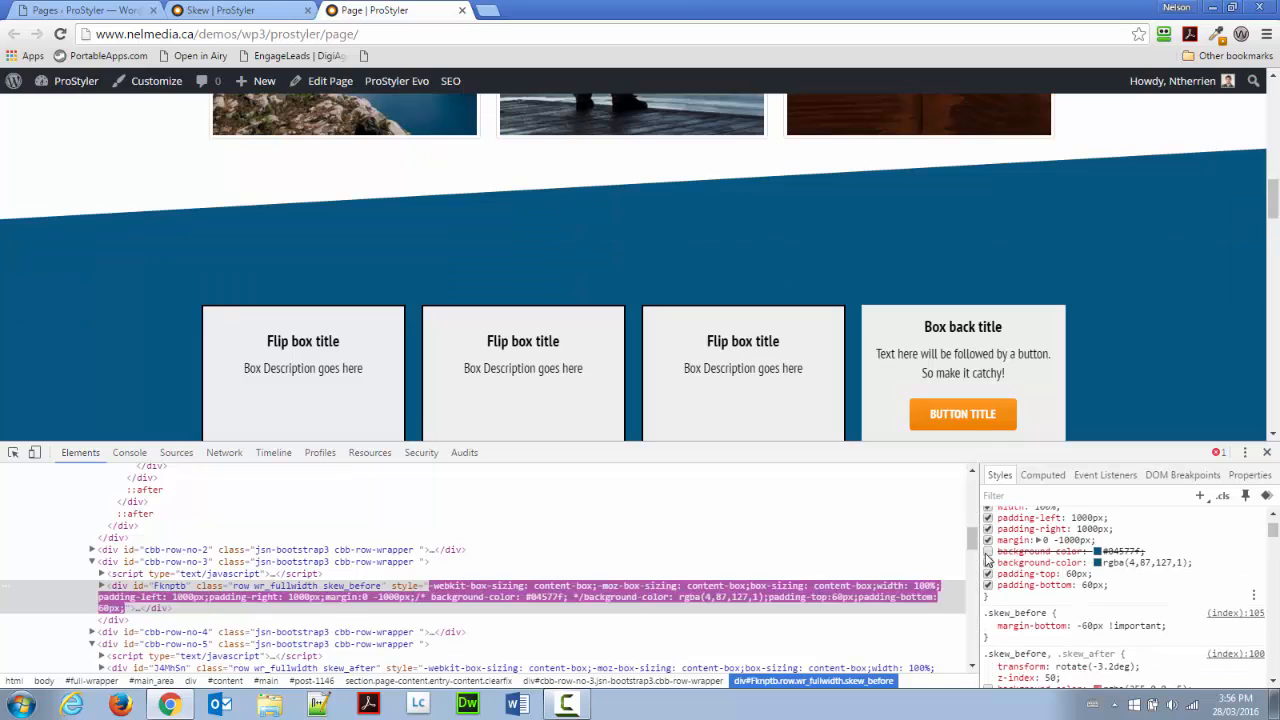
{"action": "left_click", "coordinate": [988, 551]}
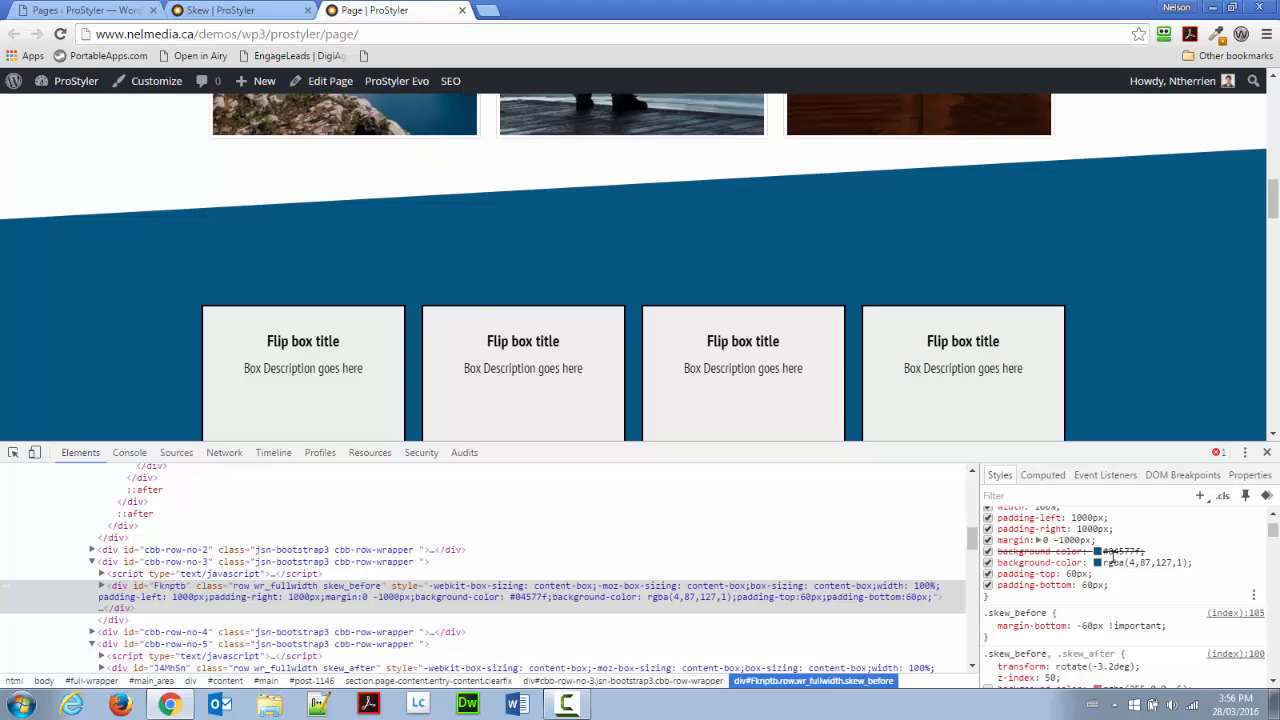
Step: Inspect the row beneath the header image and re-enable its #ffffff and rgba(255,255,255,1) background colors
{"action": "left_click_drag", "start_coordinate": [1273, 200], "coordinate": [1270, 106]}
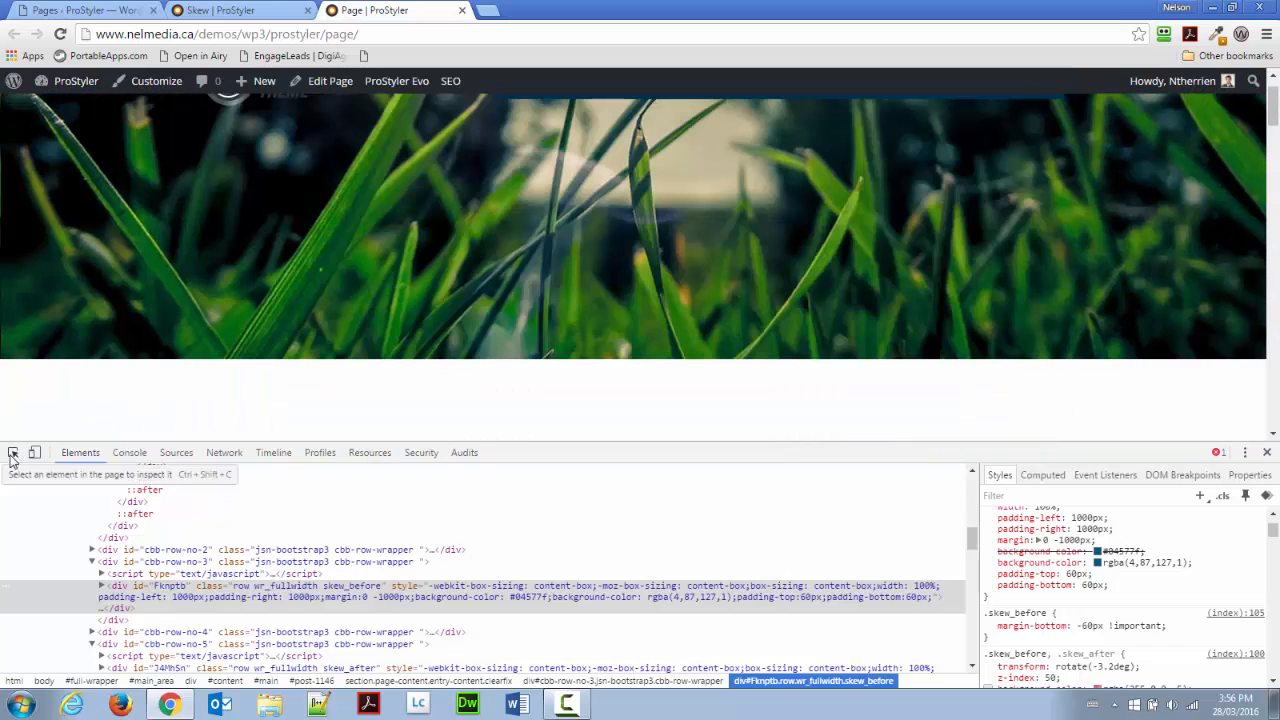
{"action": "left_click", "coordinate": [13, 452]}
{"action": "left_click", "coordinate": [71, 395]}
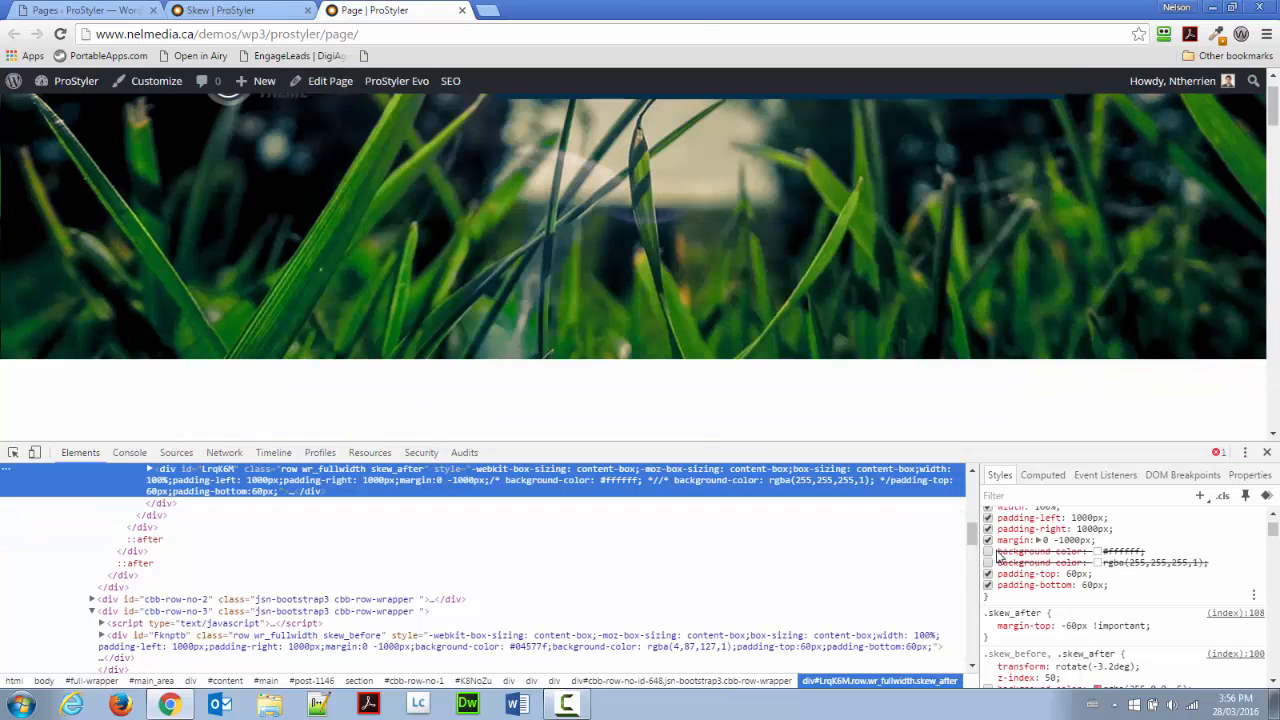
{"action": "left_click", "coordinate": [988, 551]}
{"action": "left_click", "coordinate": [988, 562]}
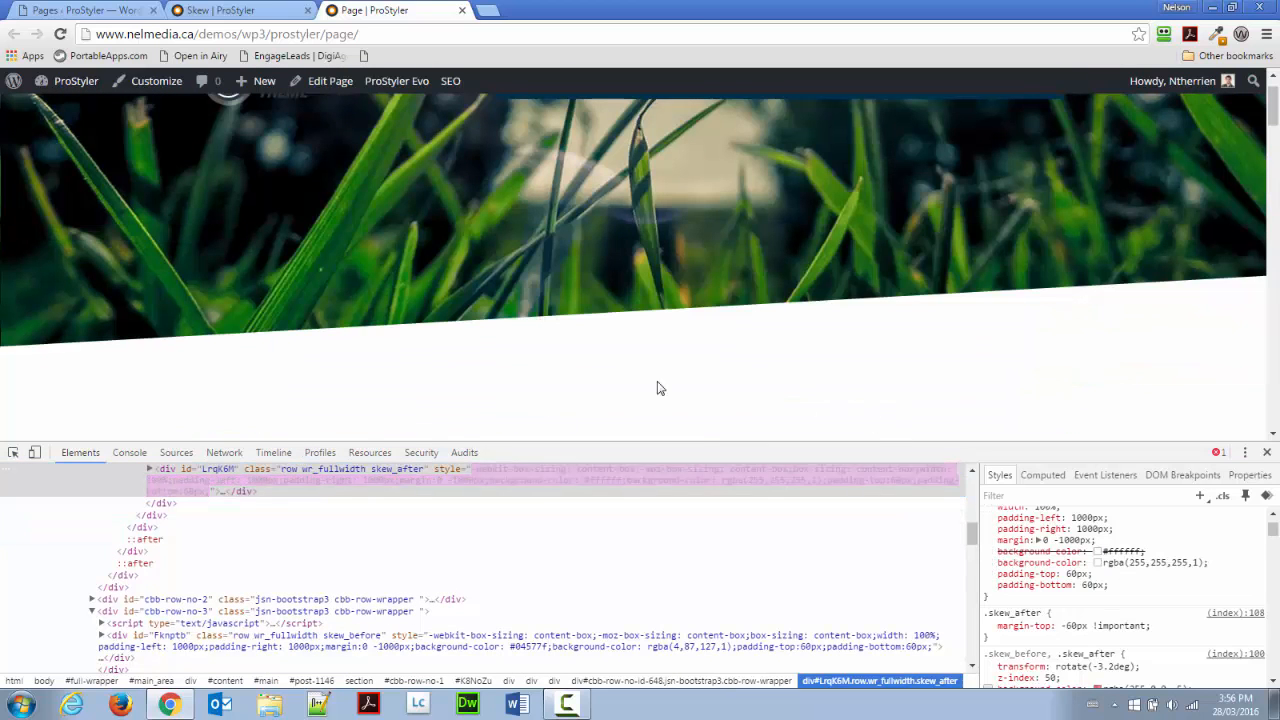
Step: Select the skew_before row above the footer and re-enable its #00304c and rgba(0,48,76,1) background colors
{"action": "scroll", "coordinate": [766, 366], "scroll_direction": "down", "scroll_amount": 1}
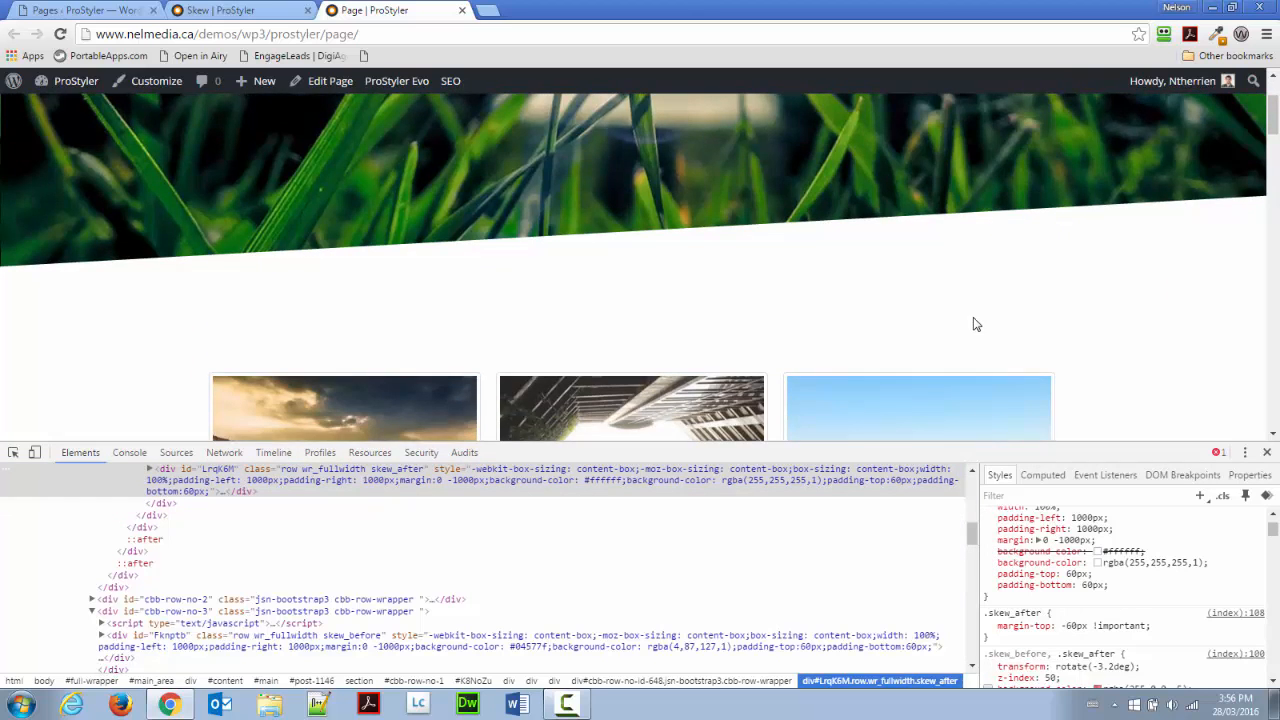
{"action": "scroll", "coordinate": [1058, 345], "scroll_direction": "down", "scroll_amount": 5}
{"action": "scroll", "coordinate": [1058, 345], "scroll_direction": "down", "scroll_amount": 15}
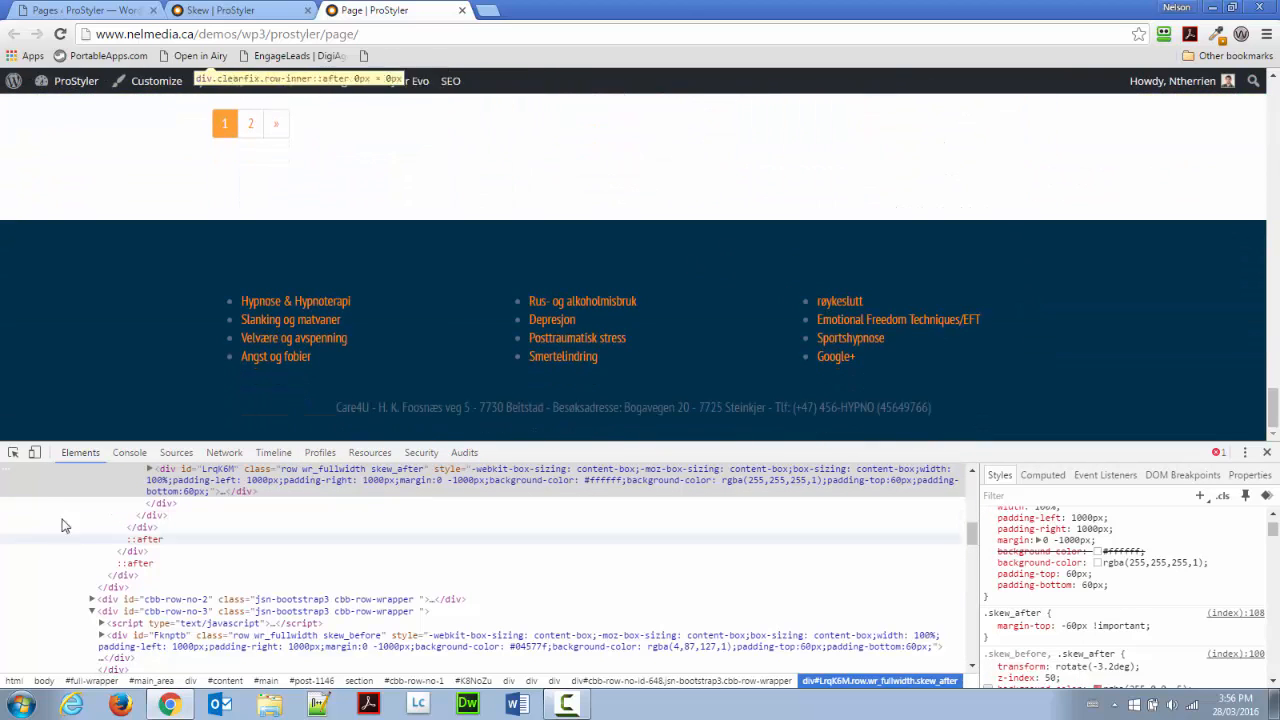
{"action": "left_click", "coordinate": [13, 454]}
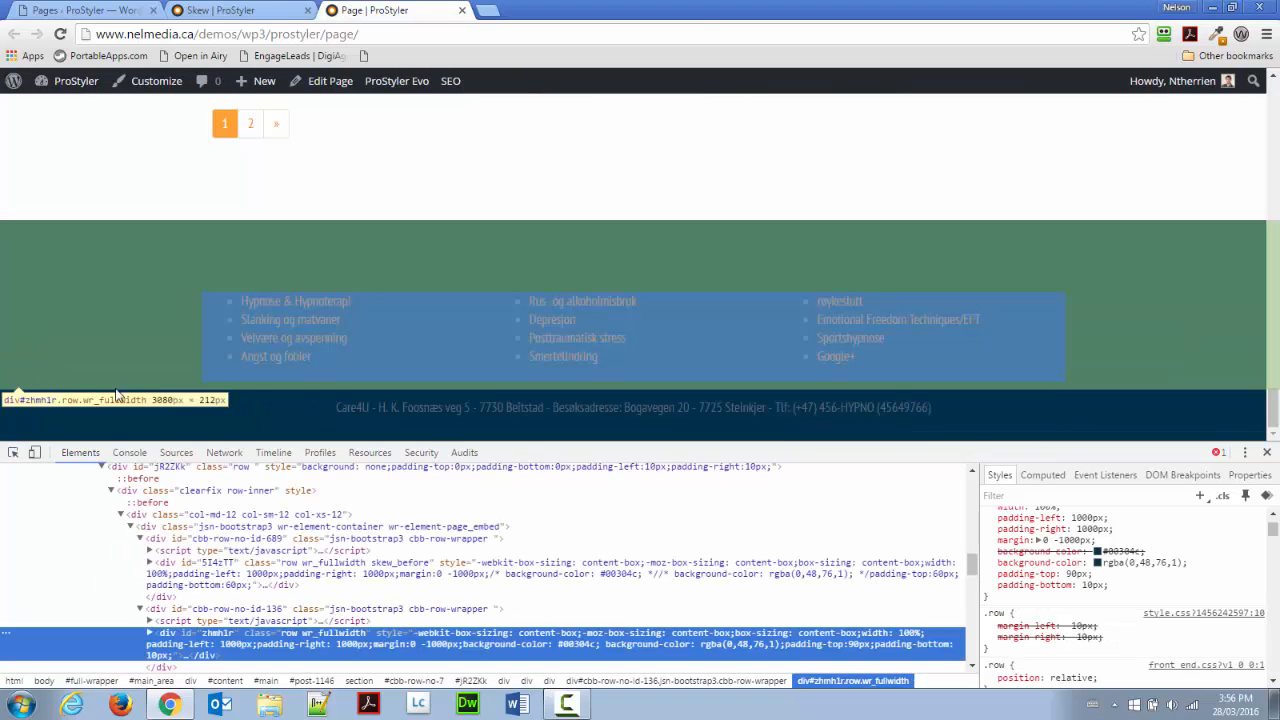
{"action": "left_click", "coordinate": [180, 395]}
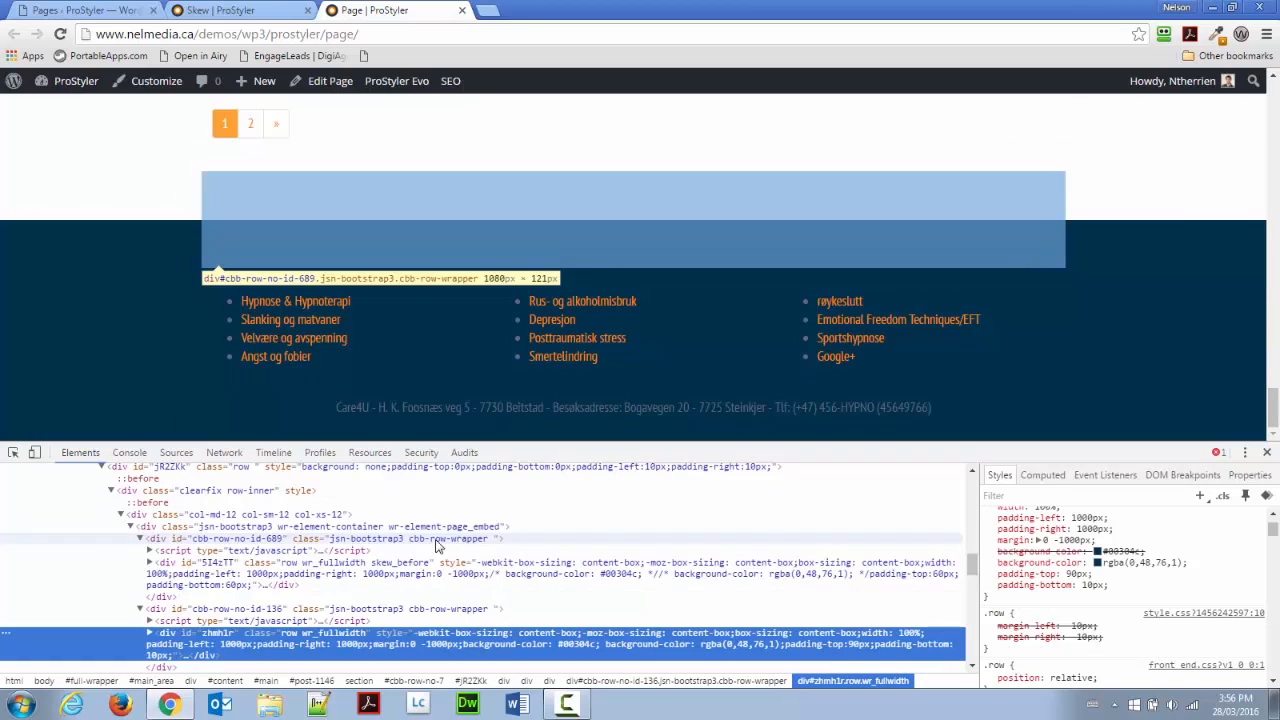
{"action": "left_click", "coordinate": [203, 563]}
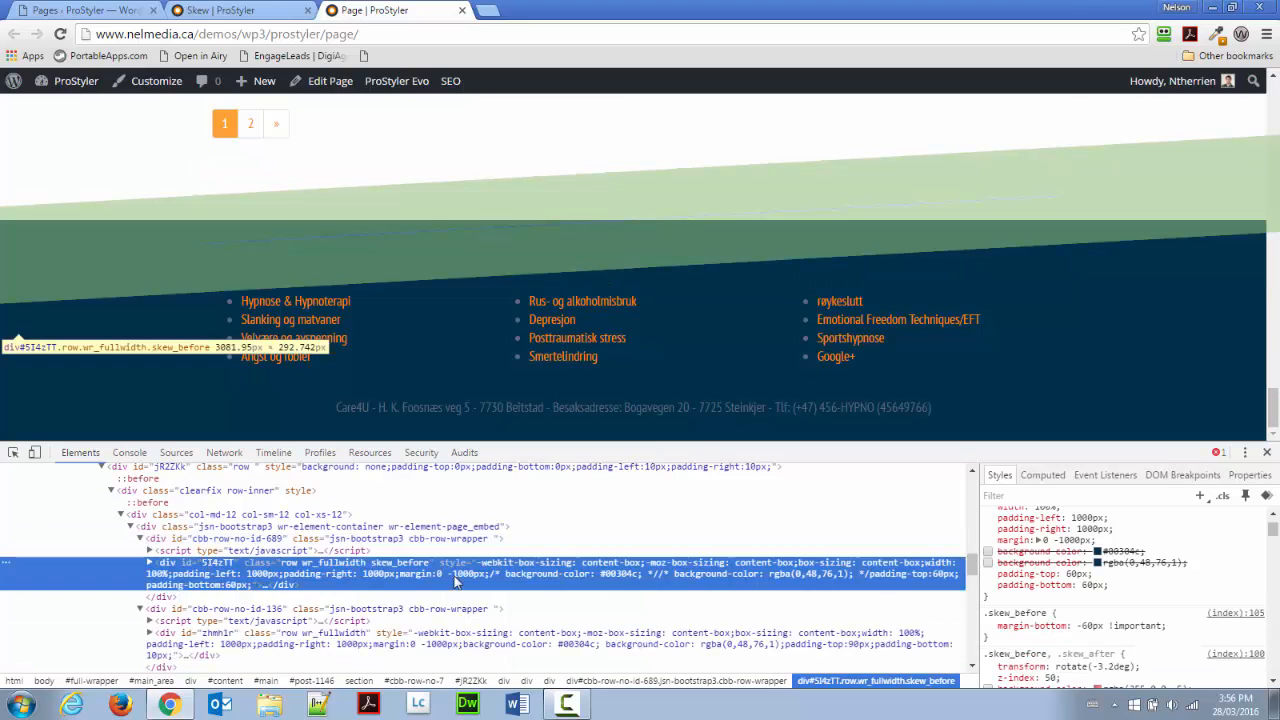
{"action": "left_click", "coordinate": [988, 562]}
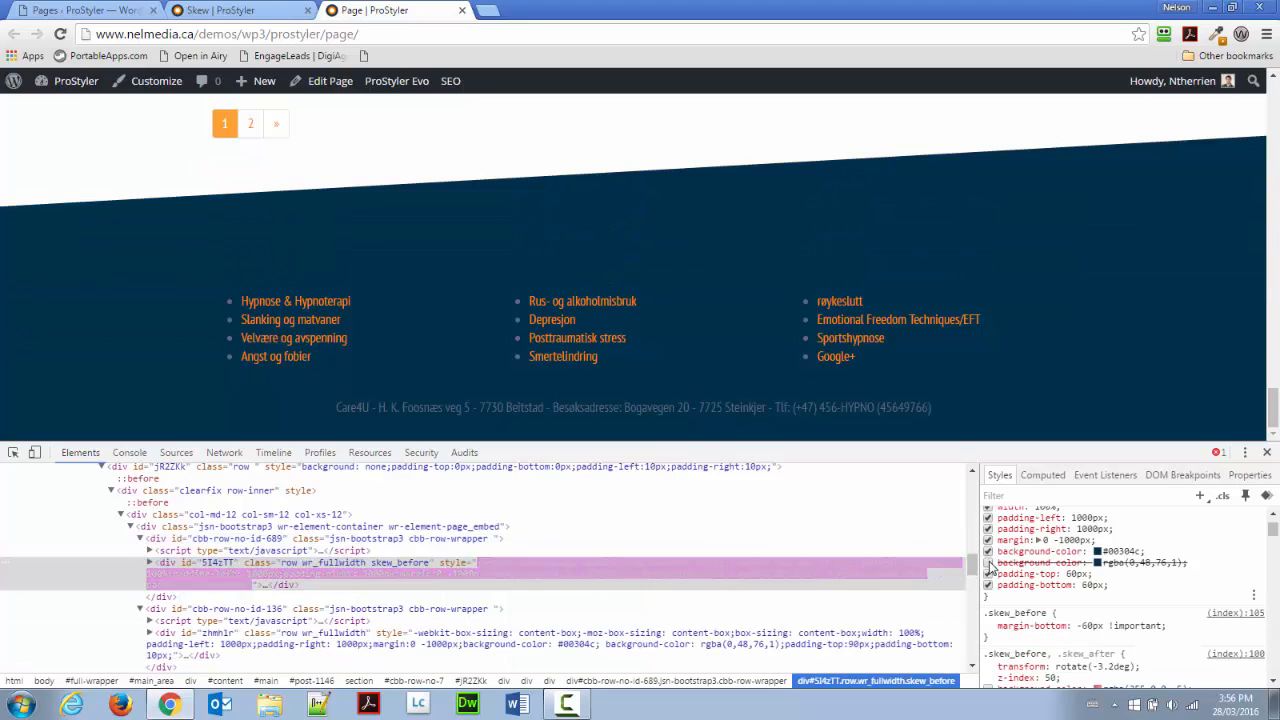
Step: Re-enable the blue background colors of the skew_after row above the blog posts, then close the developer tools and return to the page top
{"action": "scroll", "coordinate": [1040, 556], "scroll_direction": "up", "scroll_amount": 1}
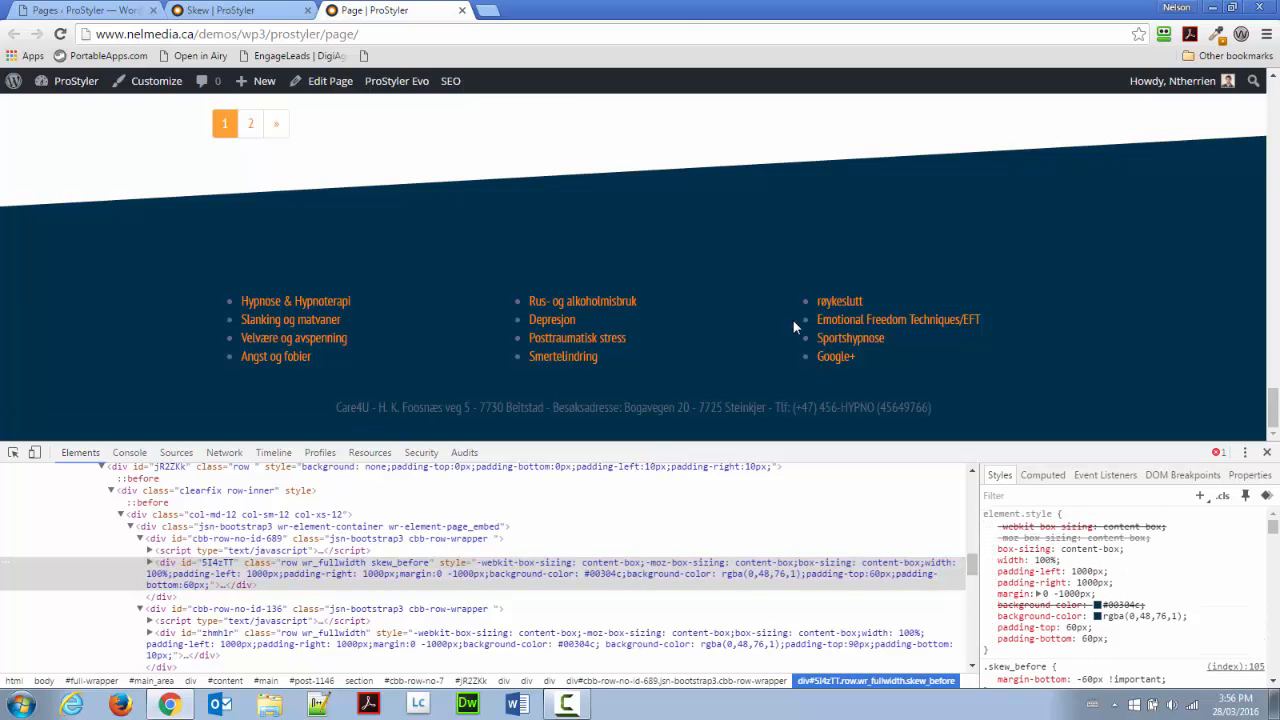
{"action": "scroll", "coordinate": [793, 320], "scroll_direction": "up", "scroll_amount": 6}
{"action": "scroll", "coordinate": [786, 335], "scroll_direction": "up", "scroll_amount": 5}
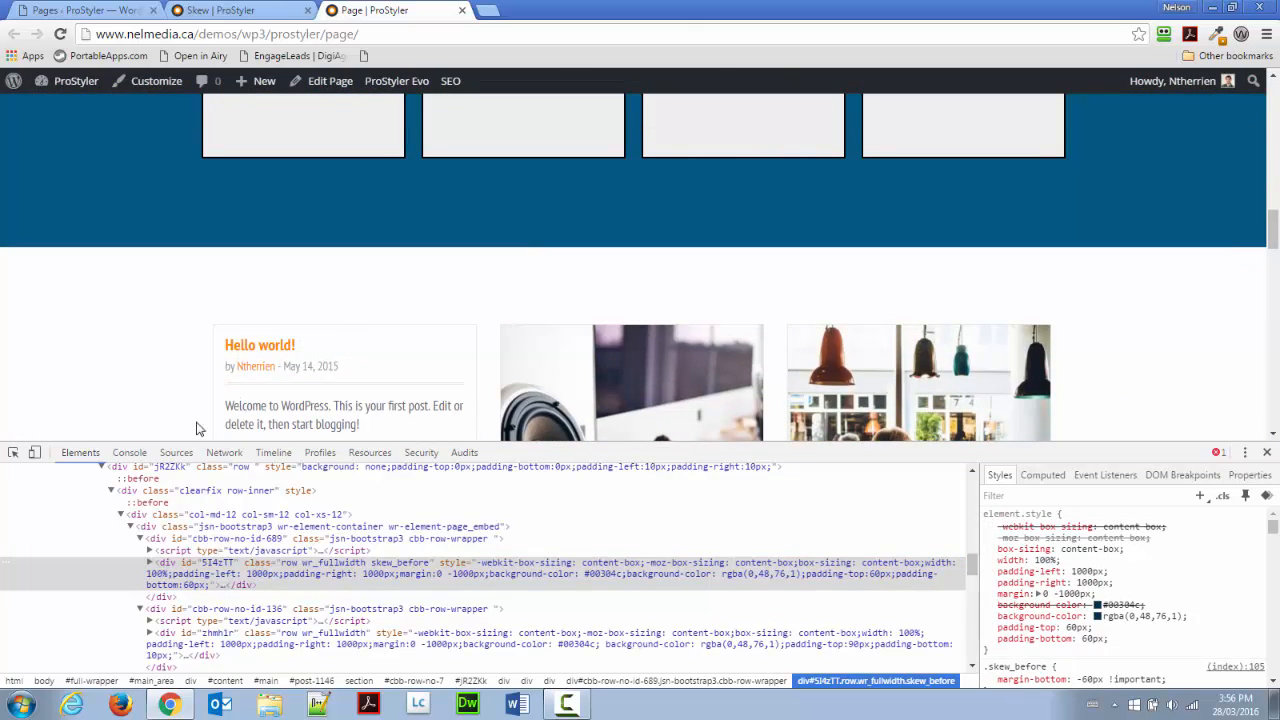
{"action": "left_click", "coordinate": [13, 452]}
{"action": "left_click", "coordinate": [337, 248]}
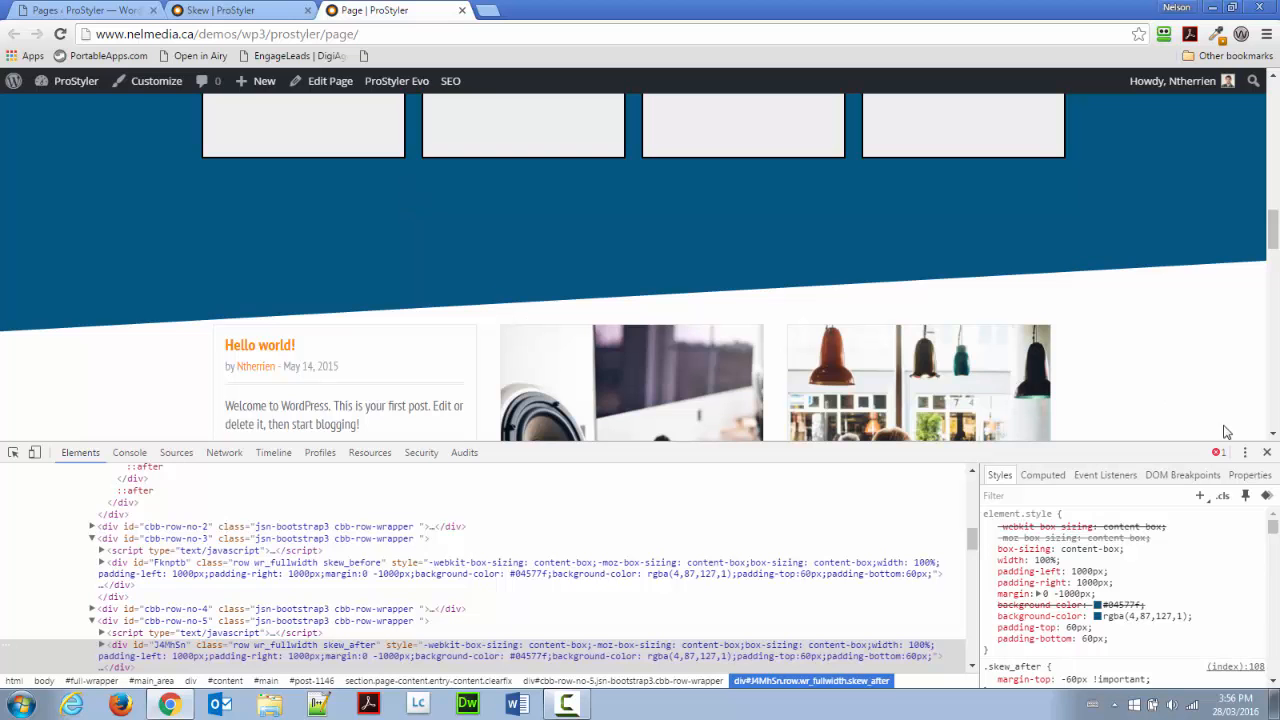
{"action": "left_click", "coordinate": [1266, 452]}
{"action": "scroll", "coordinate": [1200, 462], "scroll_direction": "up", "scroll_amount": 15}
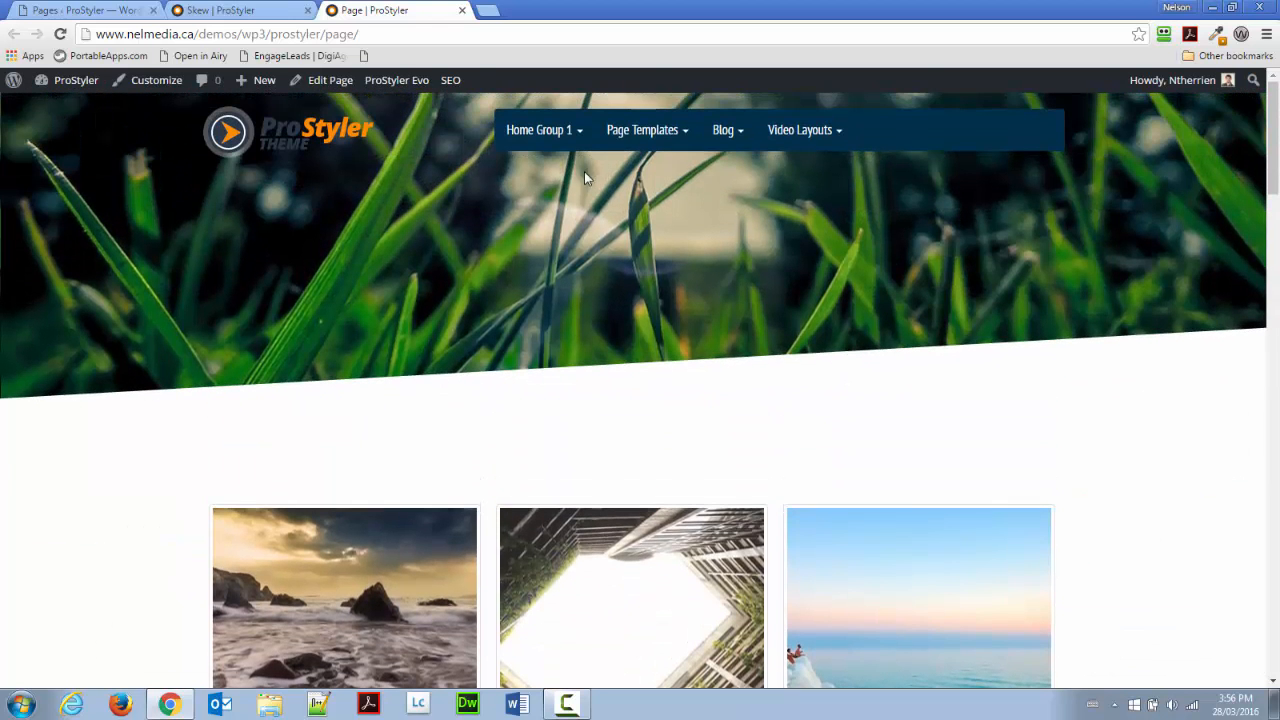
Step: Open the Header page's editor in a new tab from the WordPress Pages list
{"action": "left_click", "coordinate": [75, 10]}
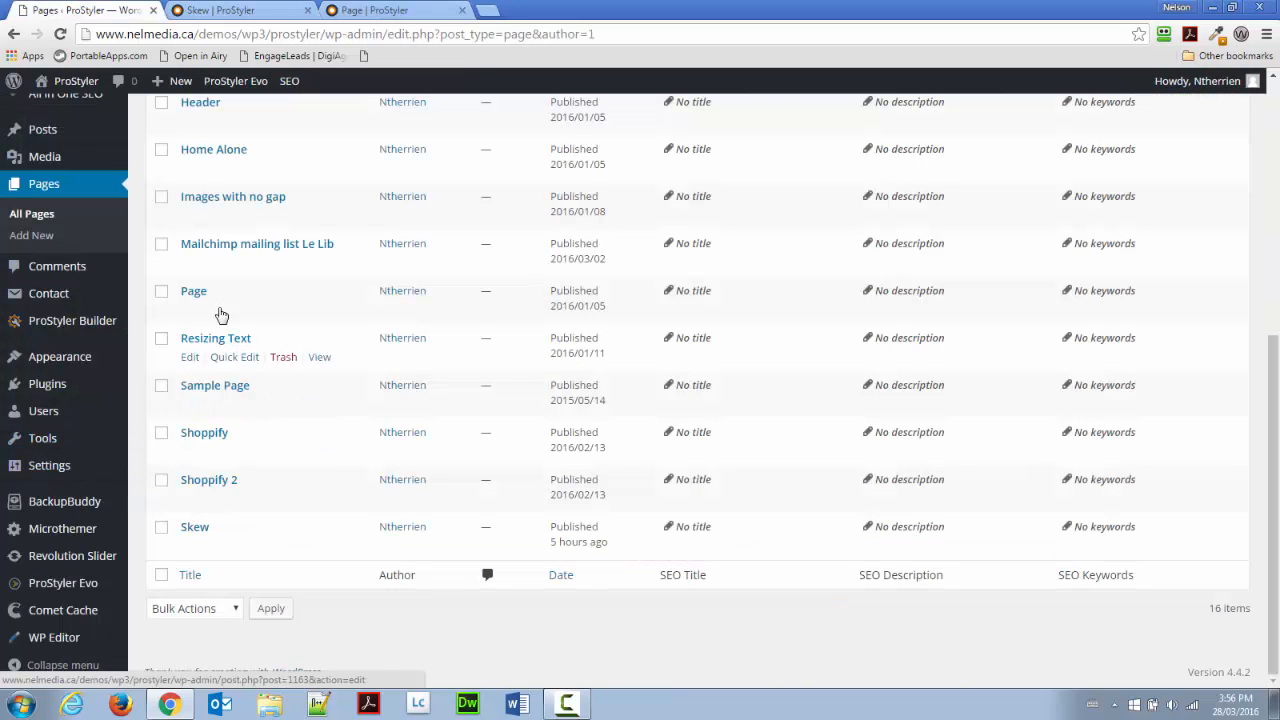
{"action": "scroll", "coordinate": [223, 310], "scroll_direction": "up", "scroll_amount": 3}
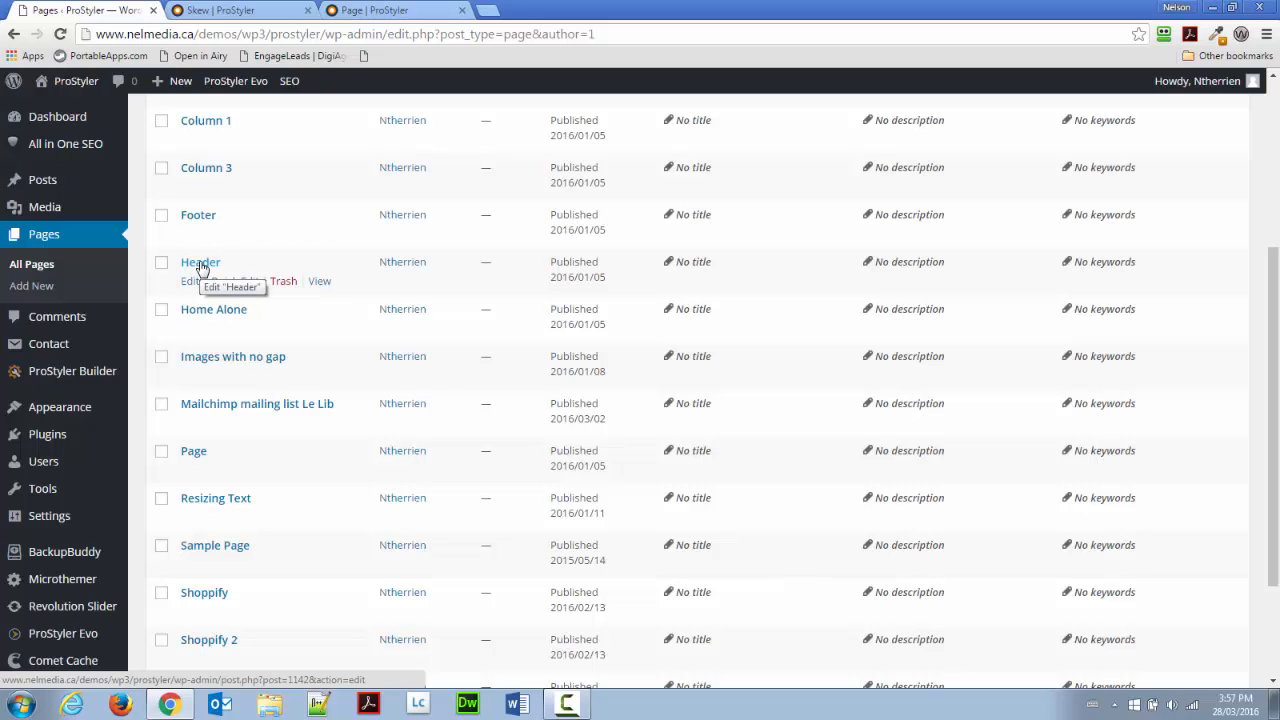
{"action": "right_click", "coordinate": [201, 265]}
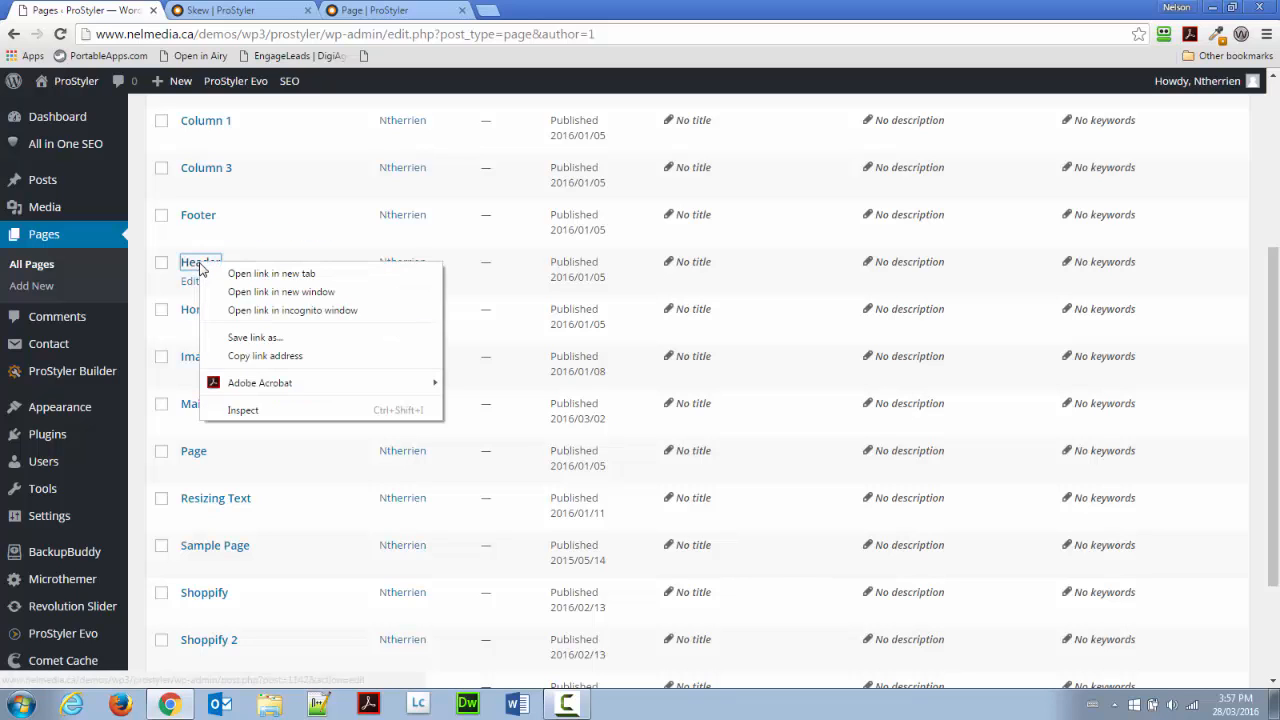
{"action": "left_click", "coordinate": [291, 274]}
{"action": "left_click", "coordinate": [219, 12]}
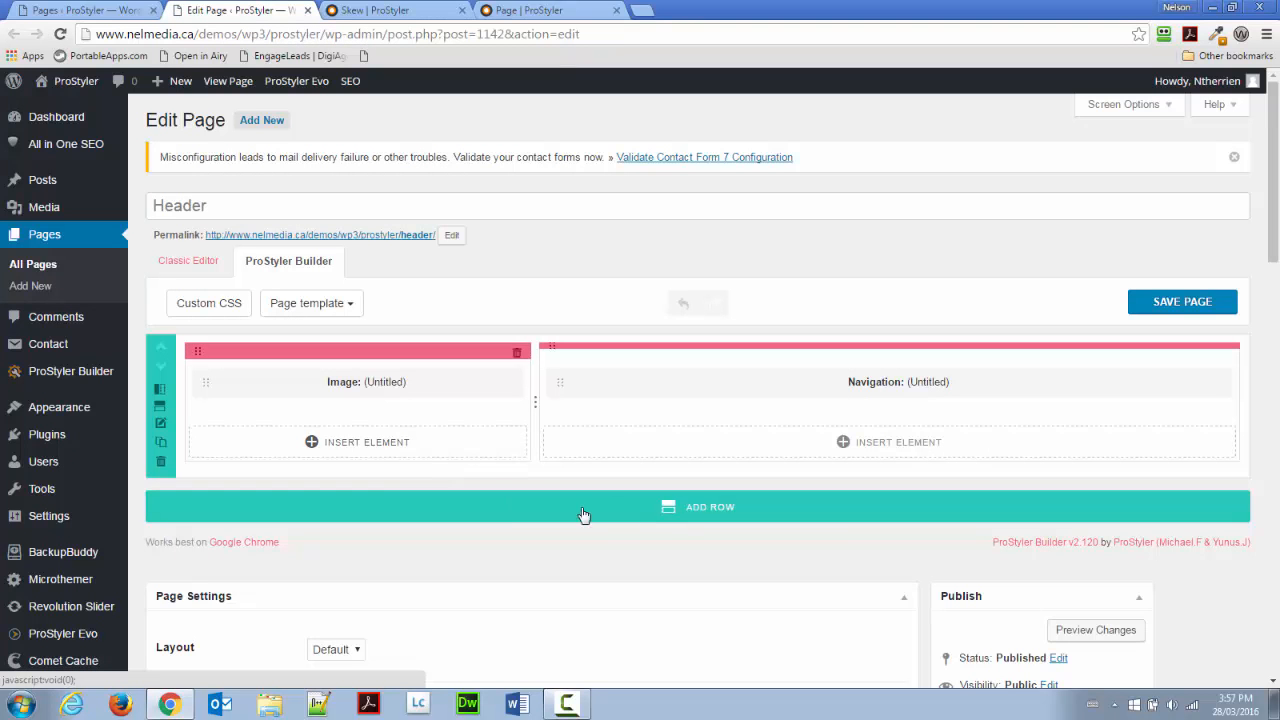
Step: Add a row below the Header page's navigation row, with Full (boxed content) width and a Solid Color background
{"action": "left_click", "coordinate": [690, 507]}
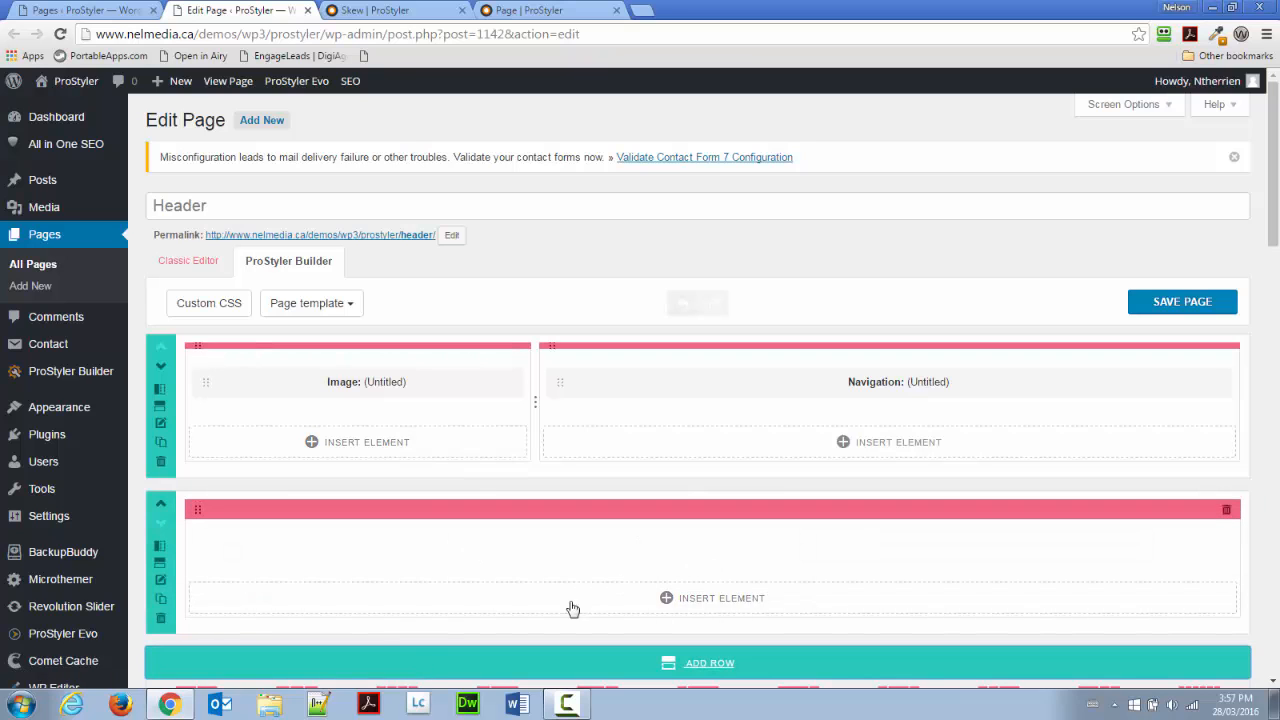
{"action": "left_click", "coordinate": [160, 583]}
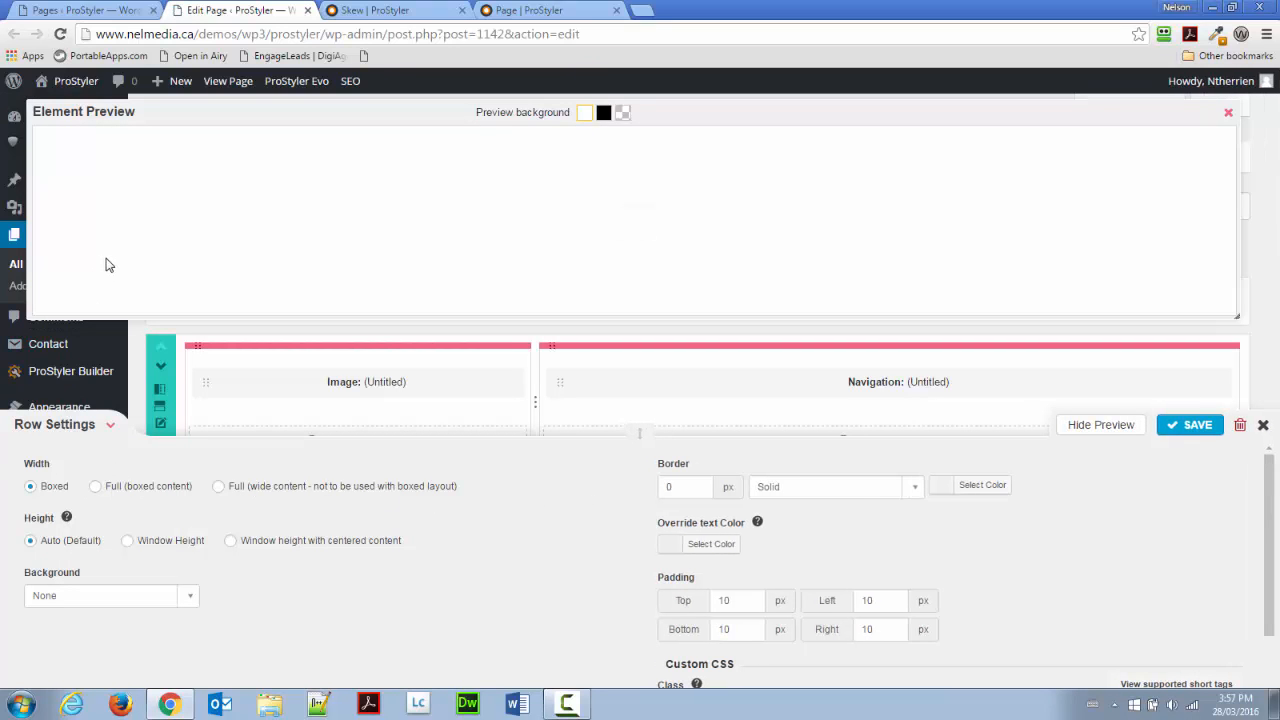
{"action": "left_click", "coordinate": [96, 487]}
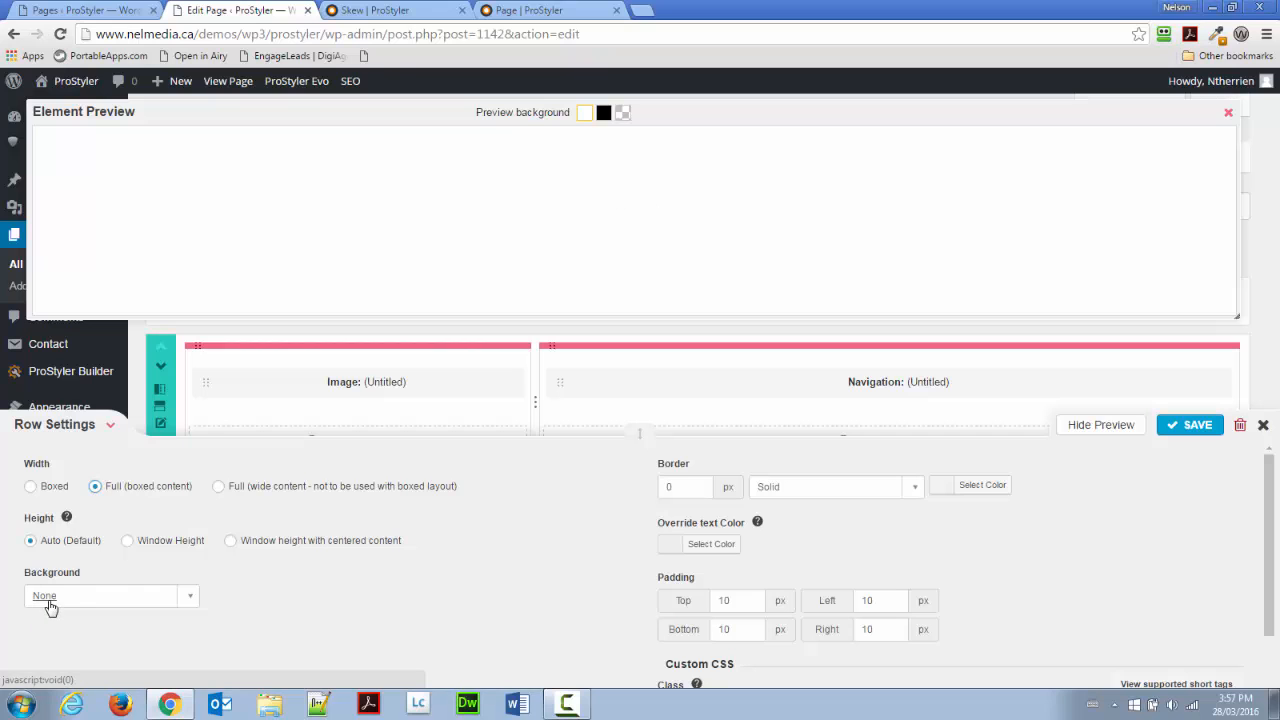
{"action": "left_click", "coordinate": [48, 605]}
{"action": "left_click", "coordinate": [64, 474]}
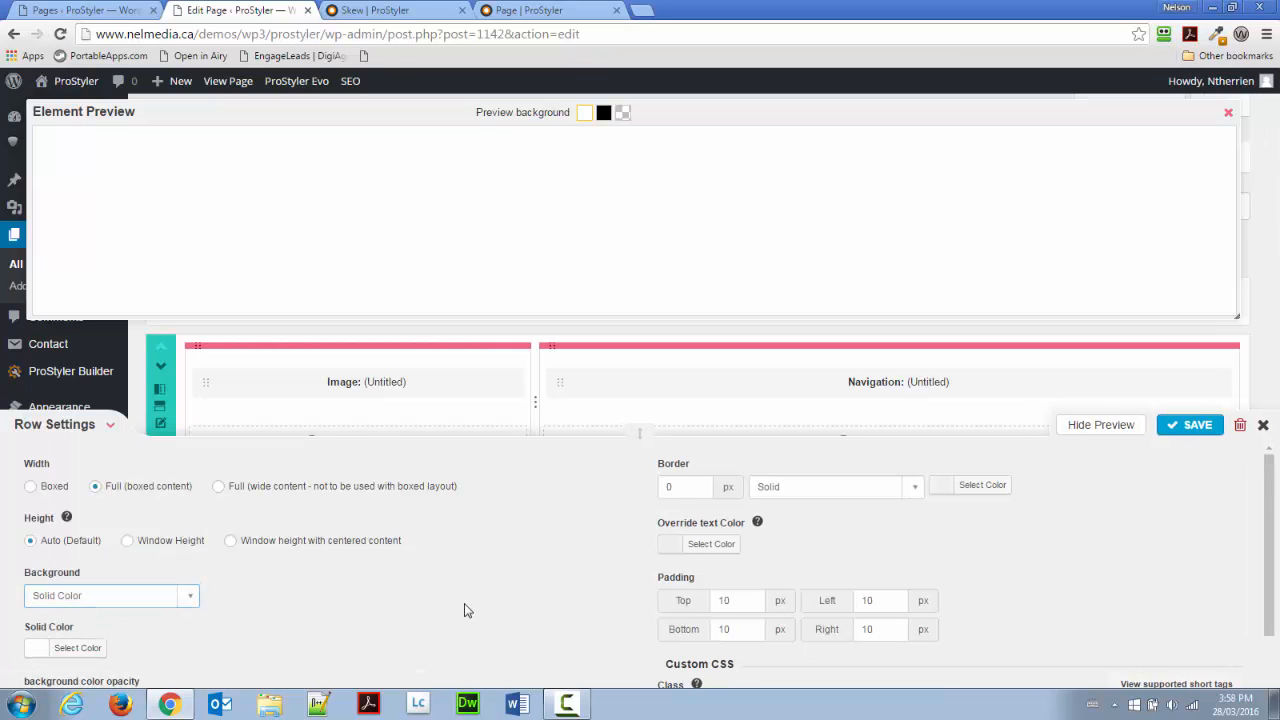
Step: Set the new header row's top, left, bottom and right padding to 0 px
{"action": "scroll", "coordinate": [551, 603], "scroll_direction": "down", "scroll_amount": 1}
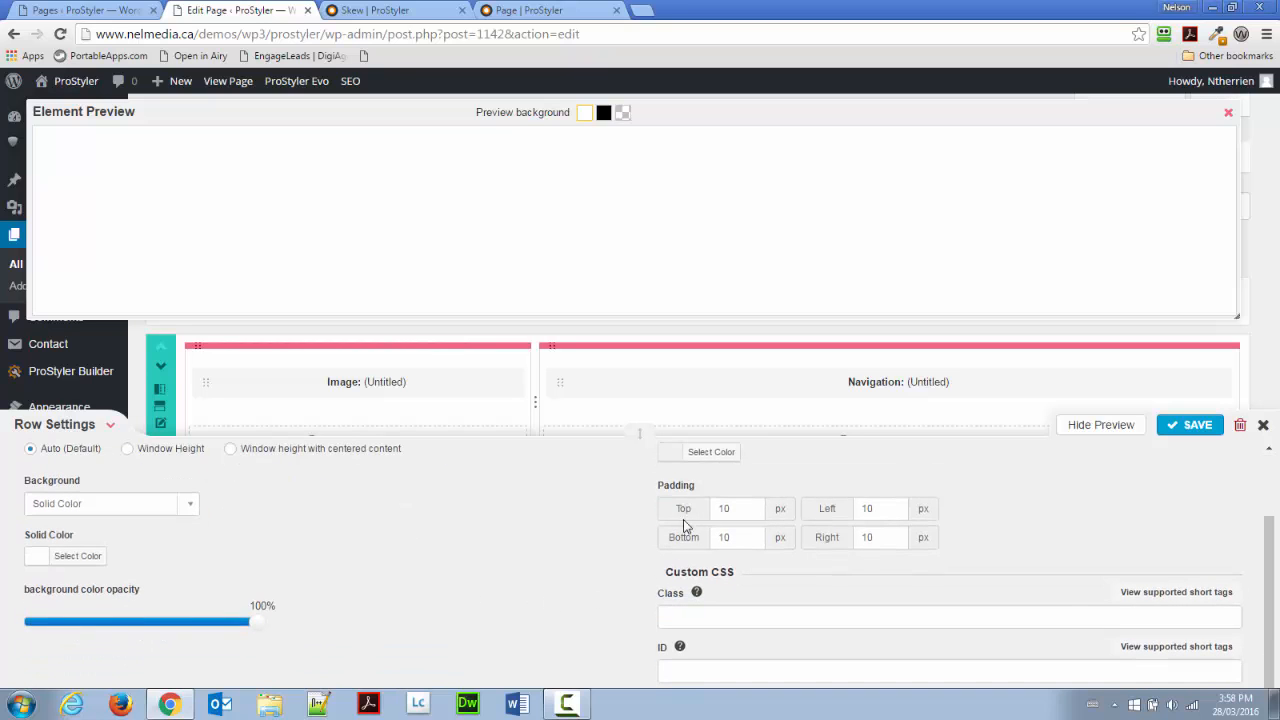
{"action": "left_click_drag", "start_coordinate": [737, 512], "coordinate": [660, 513]}
{"action": "key", "text": "Tab"}
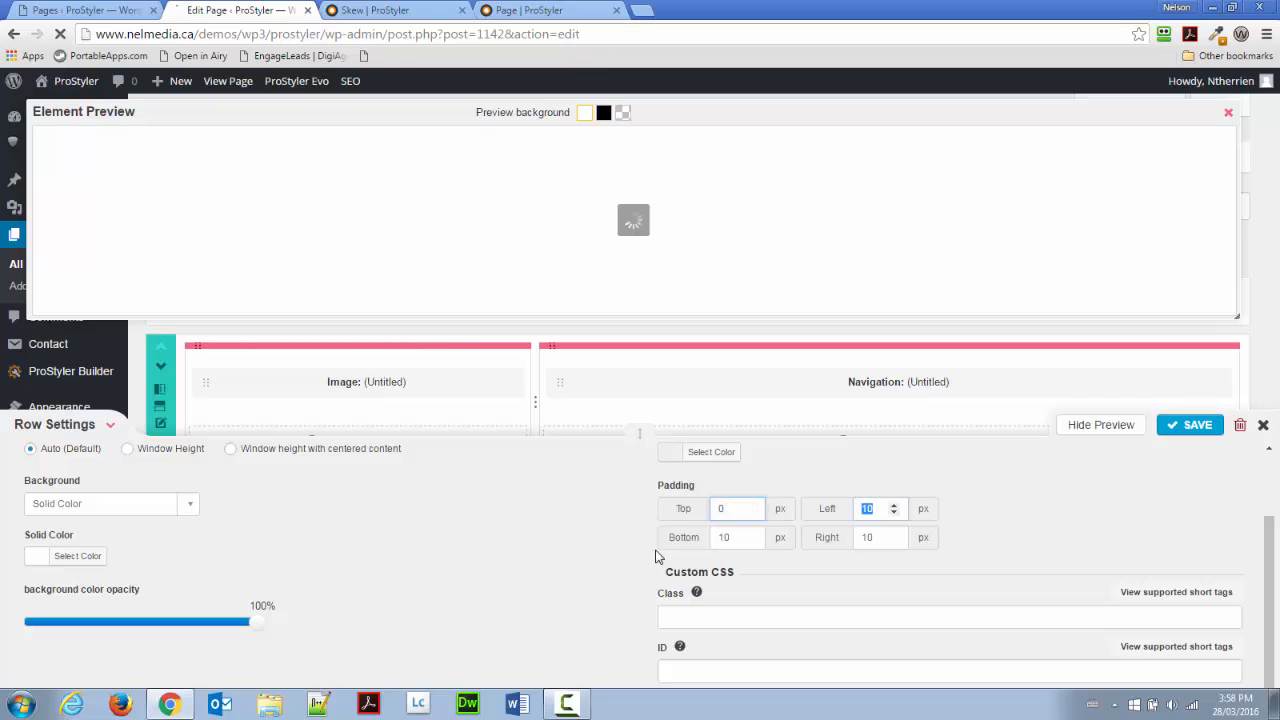
{"action": "type", "text": "0"}
{"action": "key", "text": "Tab"}
{"action": "type", "text": "0"}
{"action": "key", "text": "Tab"}
{"action": "type", "text": "0"}
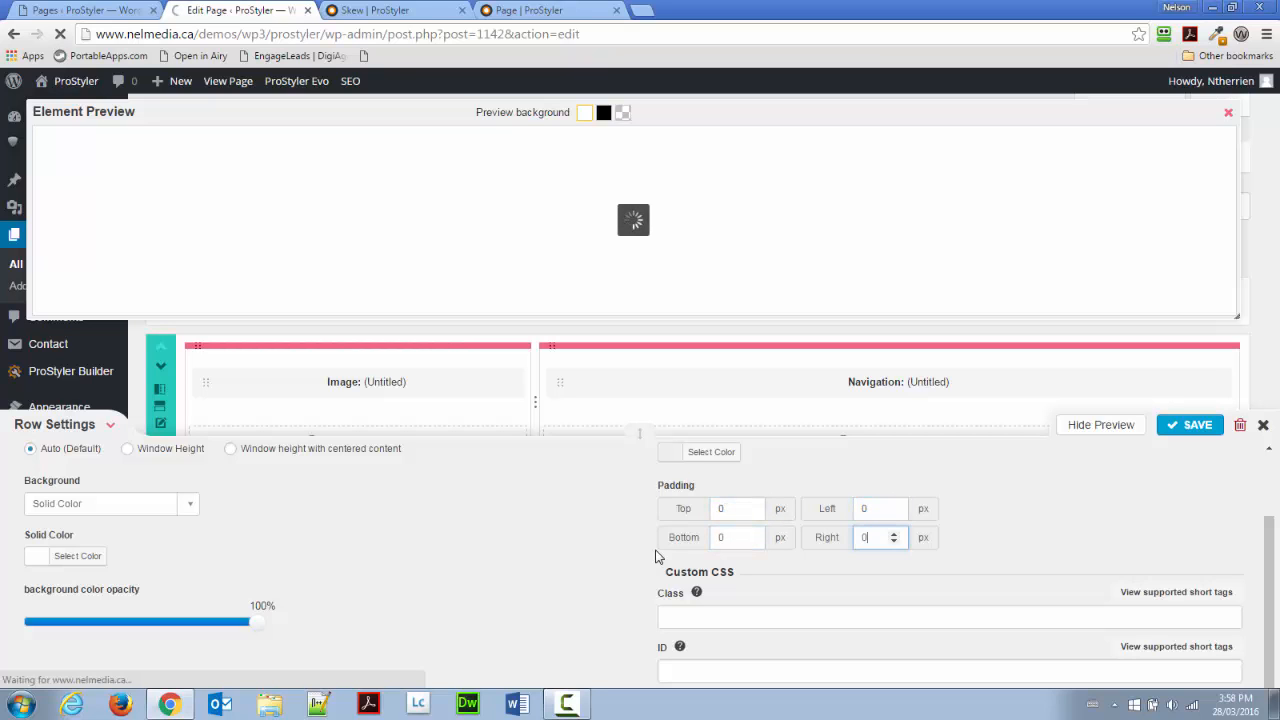
Step: Give the new header row the custom CSS class skew_after, then save the row settings and the page
{"action": "left_click", "coordinate": [699, 613]}
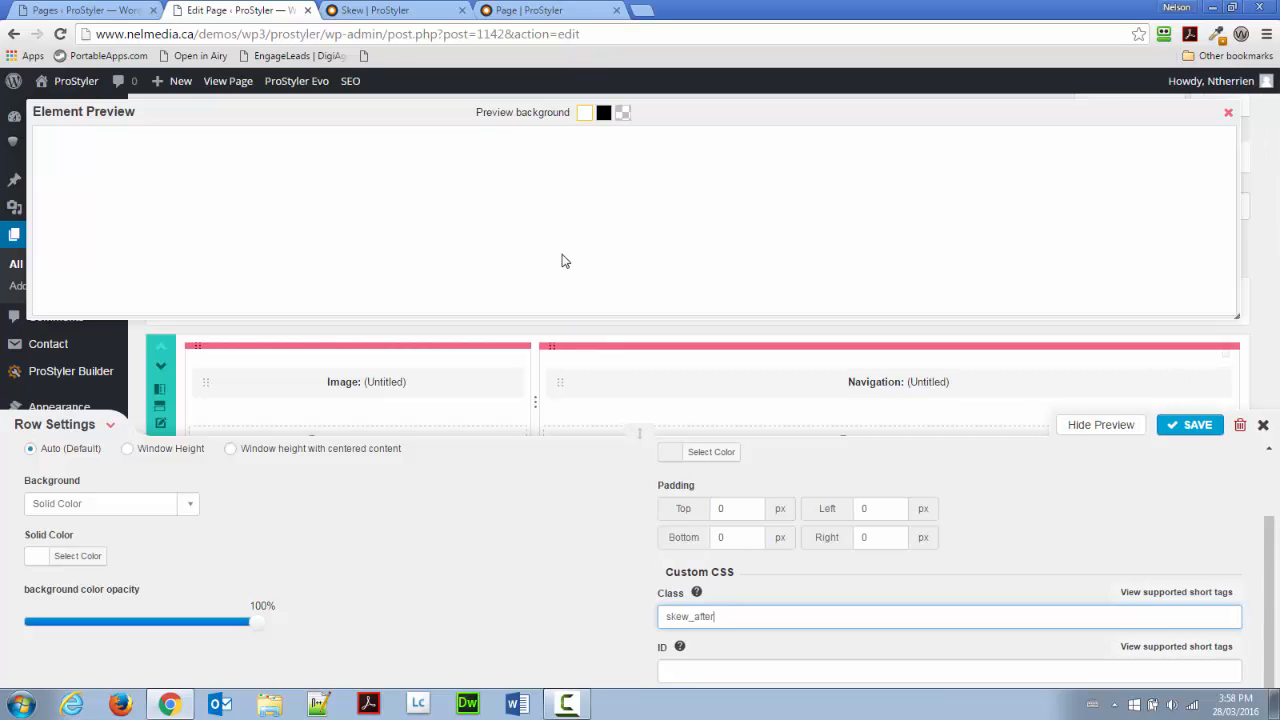
{"action": "left_click", "coordinate": [1182, 425]}
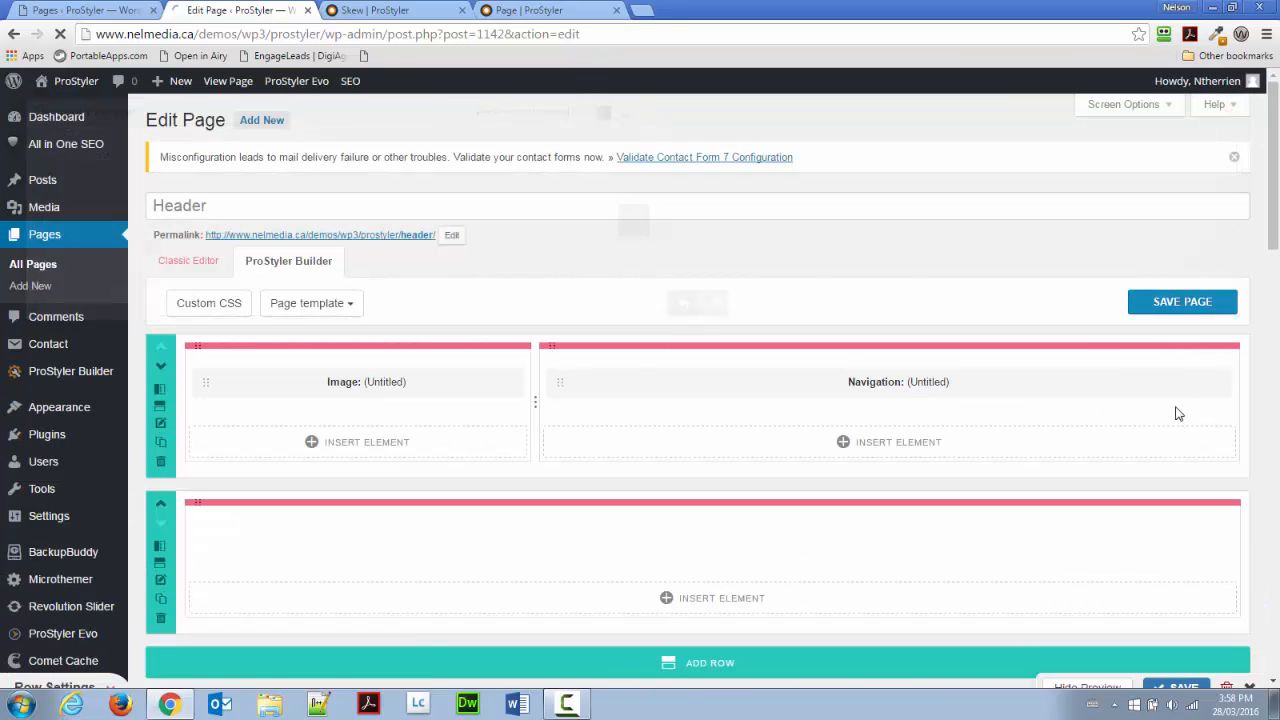
{"action": "left_click", "coordinate": [1176, 304]}
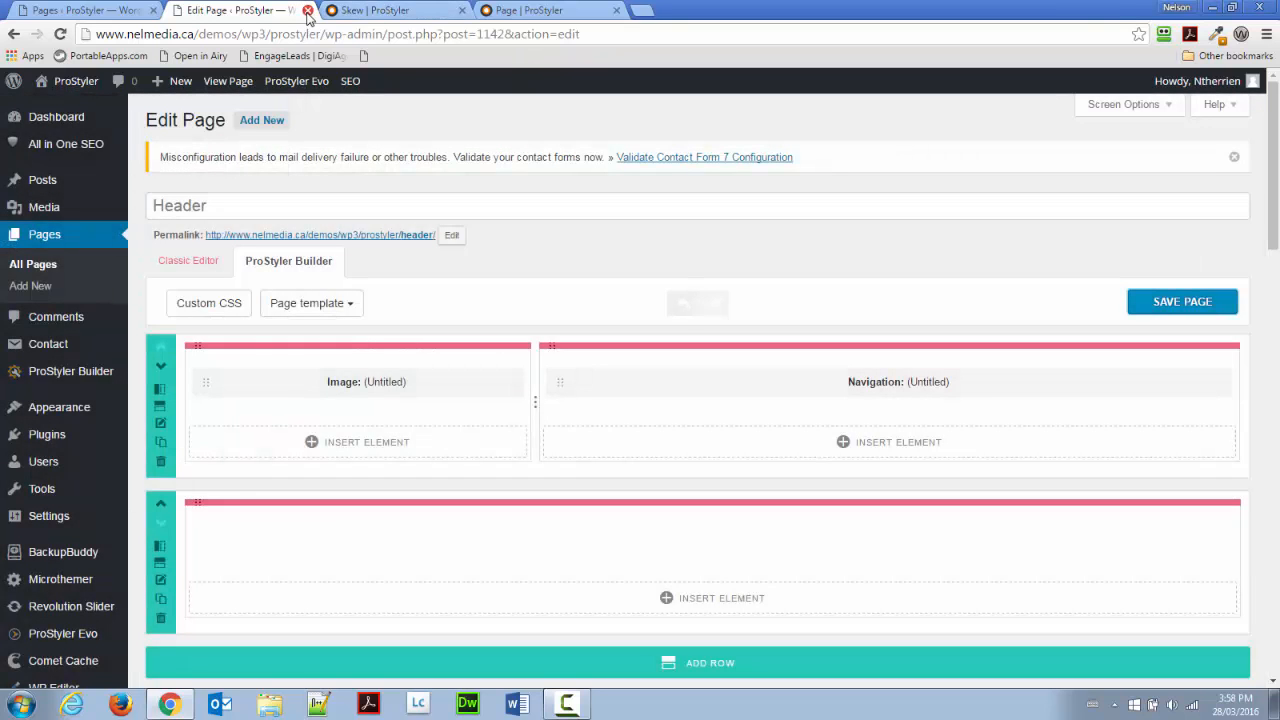
Step: Close the Header page's editor and open the Footer page's editor in a new tab from the Pages list
{"action": "key", "text": "ctrl+w"}
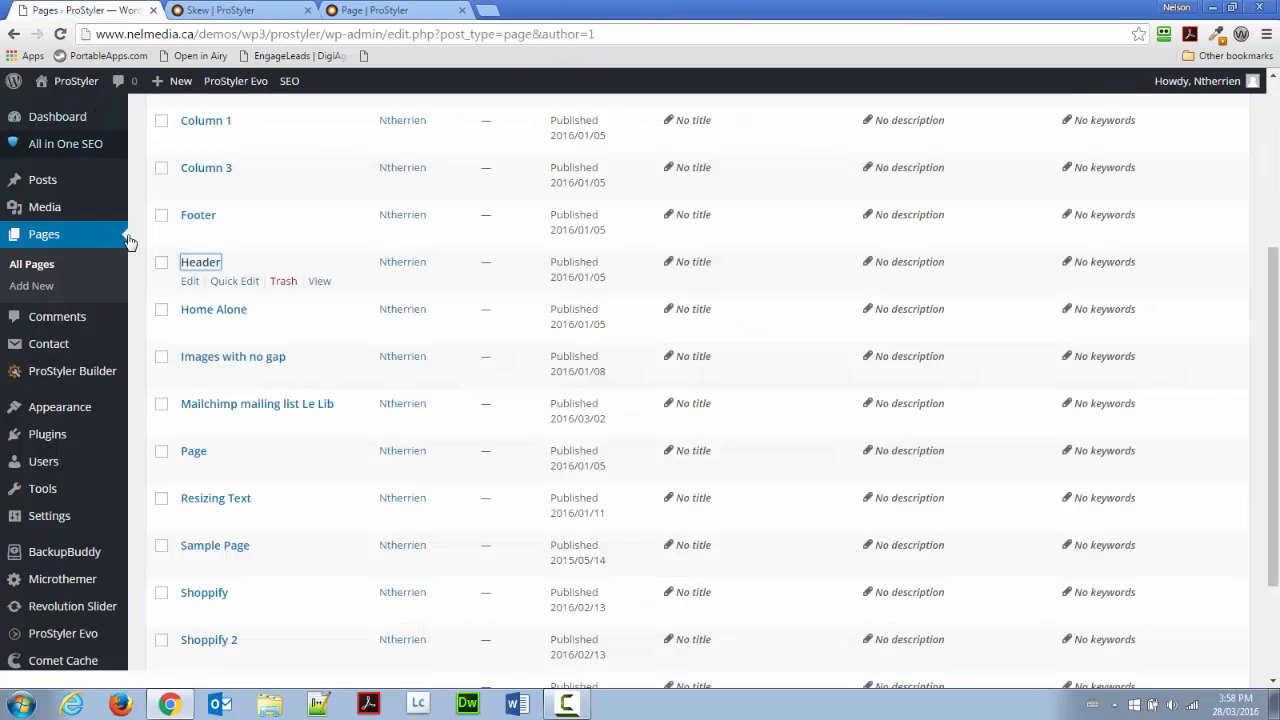
{"action": "right_click", "coordinate": [198, 215]}
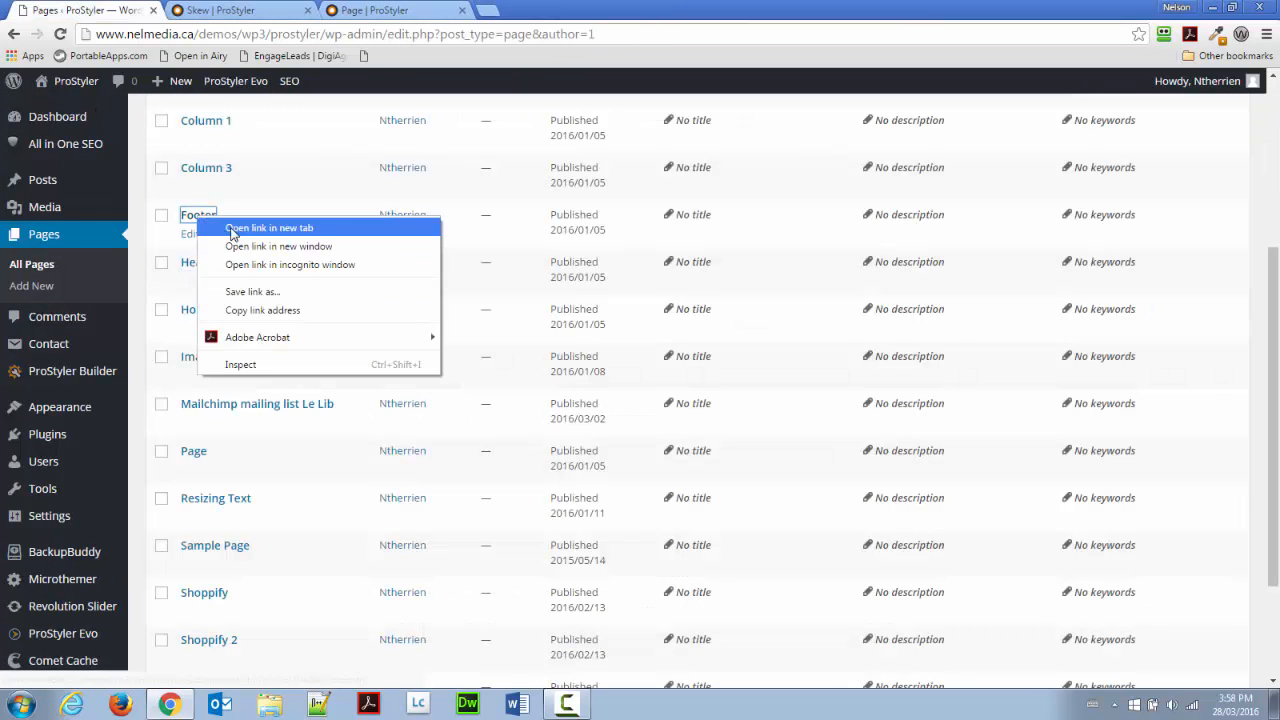
{"action": "left_click", "coordinate": [218, 227]}
{"action": "left_click", "coordinate": [228, 12]}
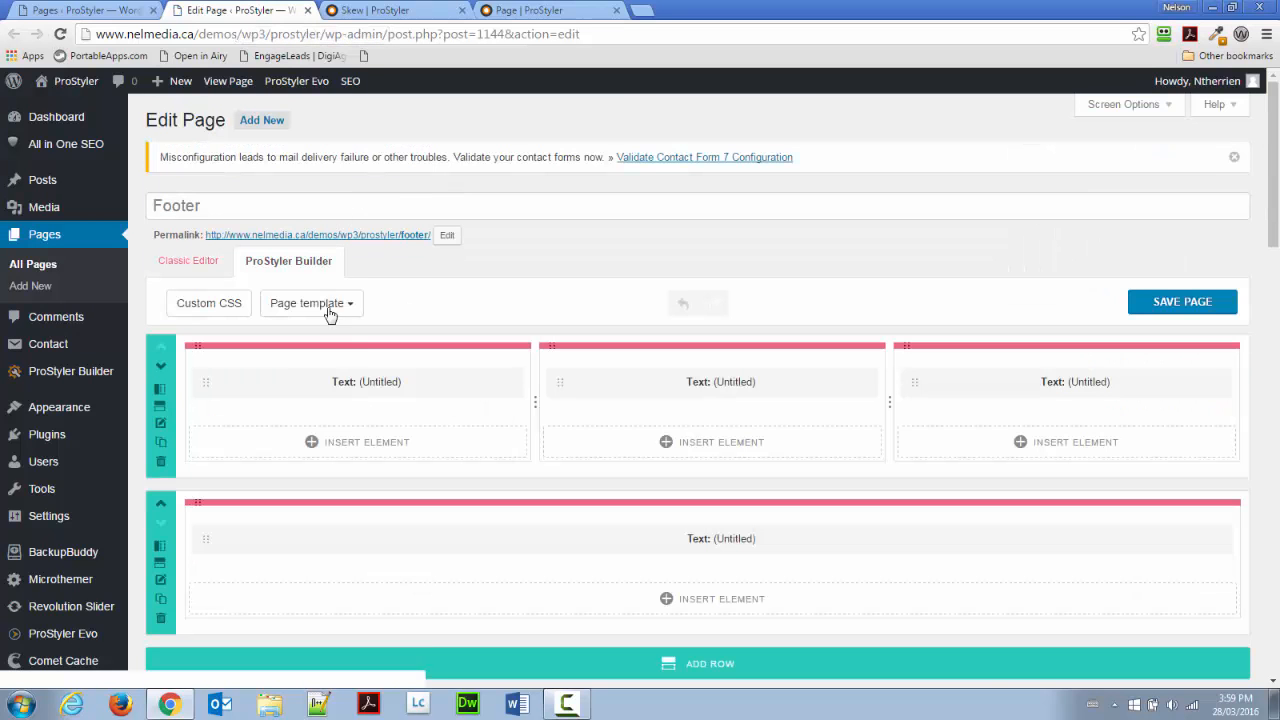
Step: Add an empty row to the Footer page and move it above the three-column text row
{"action": "left_click", "coordinate": [694, 670]}
{"action": "scroll", "coordinate": [636, 496], "scroll_direction": "down", "scroll_amount": 1}
{"action": "scroll", "coordinate": [636, 496], "scroll_direction": "down", "scroll_amount": 1}
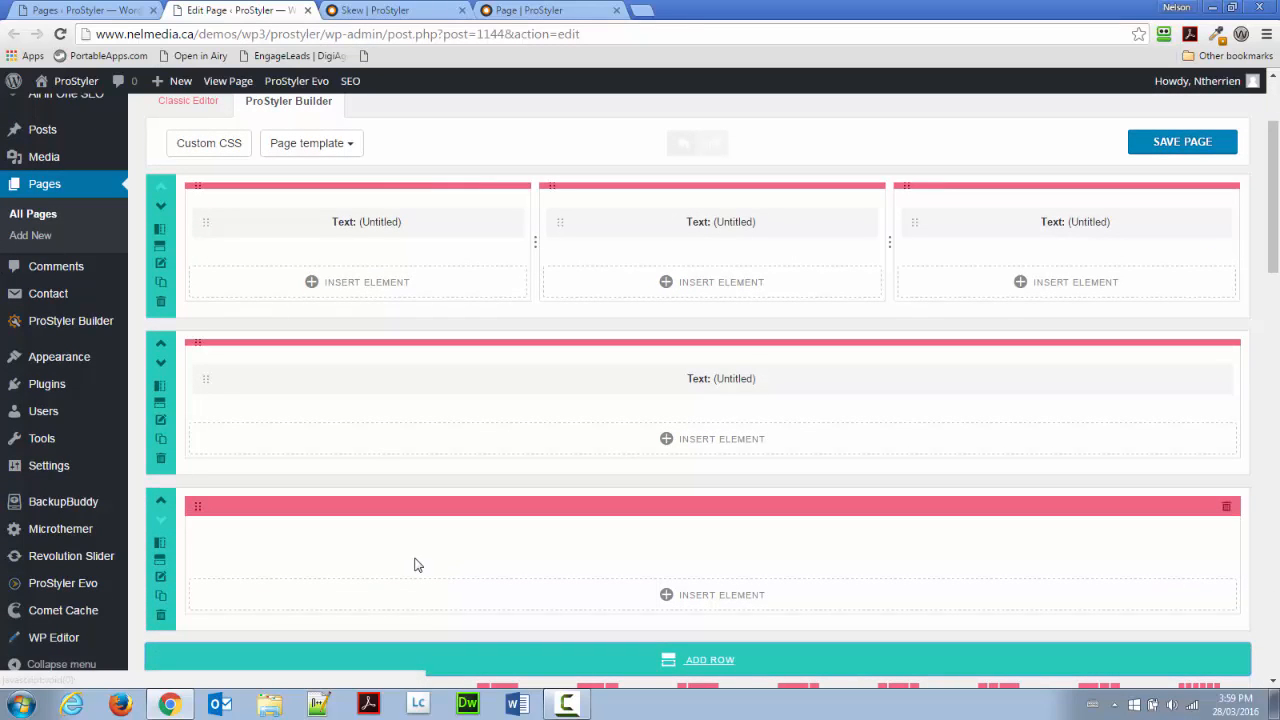
{"action": "left_click", "coordinate": [161, 503]}
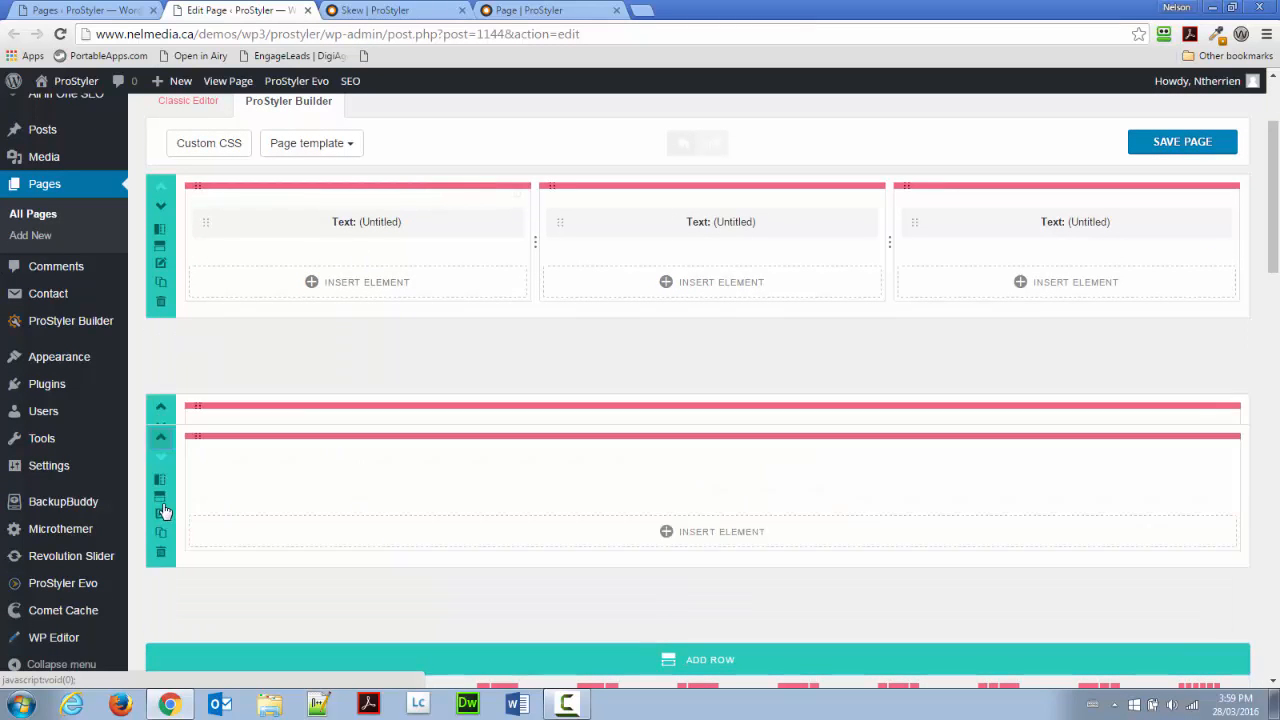
{"action": "left_click", "coordinate": [162, 355]}
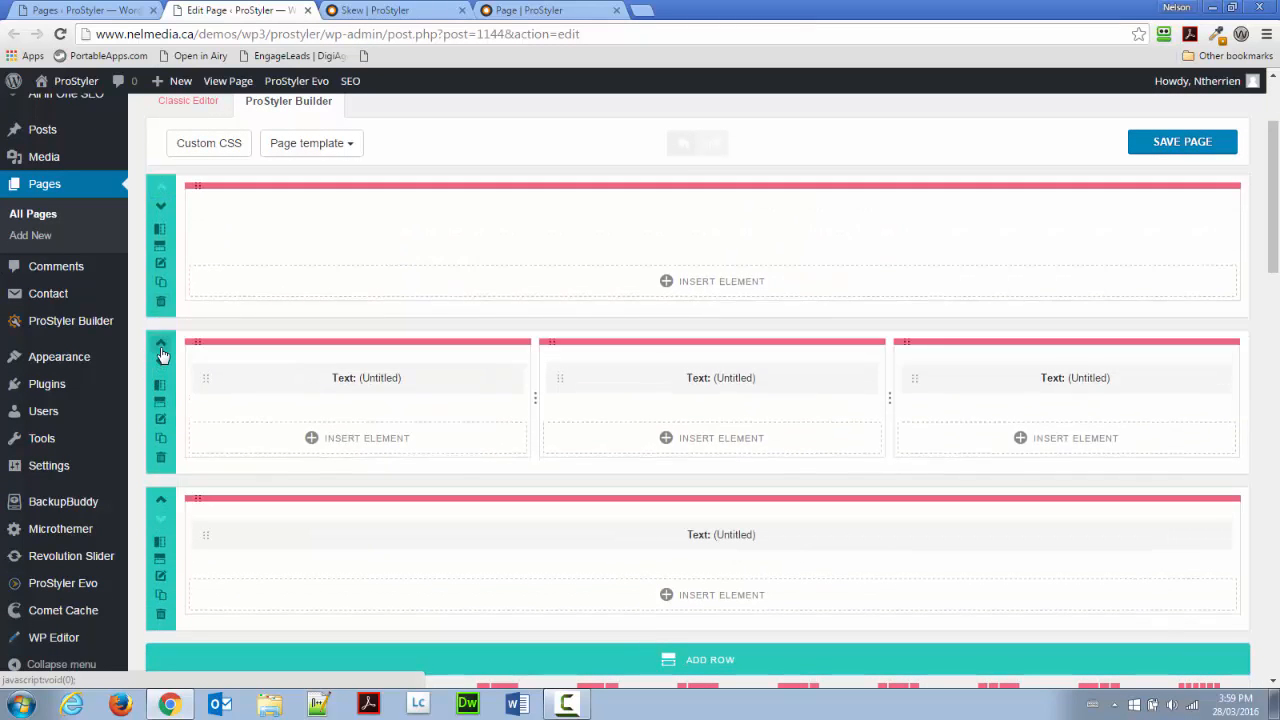
Step: Set the empty footer row to Full (boxed content) width with a dark blue Solid Color background
{"action": "left_click", "coordinate": [161, 264]}
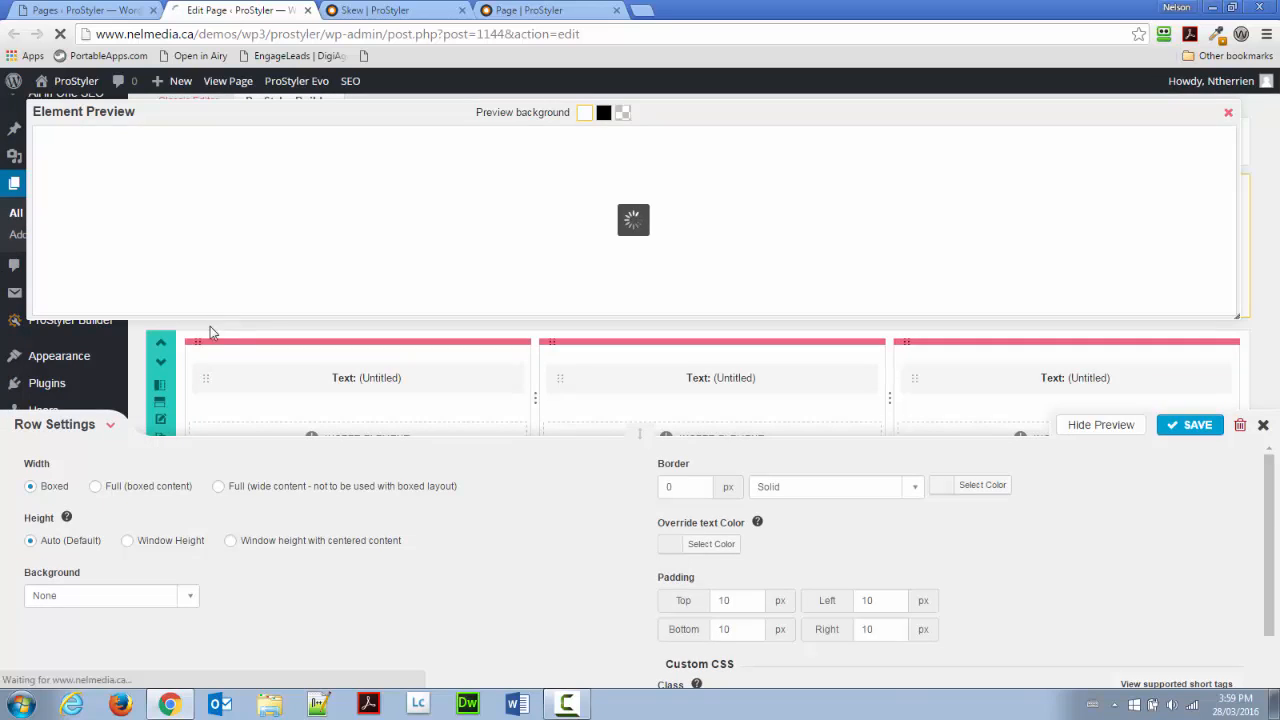
{"action": "left_click", "coordinate": [108, 494]}
{"action": "scroll", "coordinate": [110, 520], "scroll_direction": "down", "scroll_amount": 1}
{"action": "left_click", "coordinate": [92, 517]}
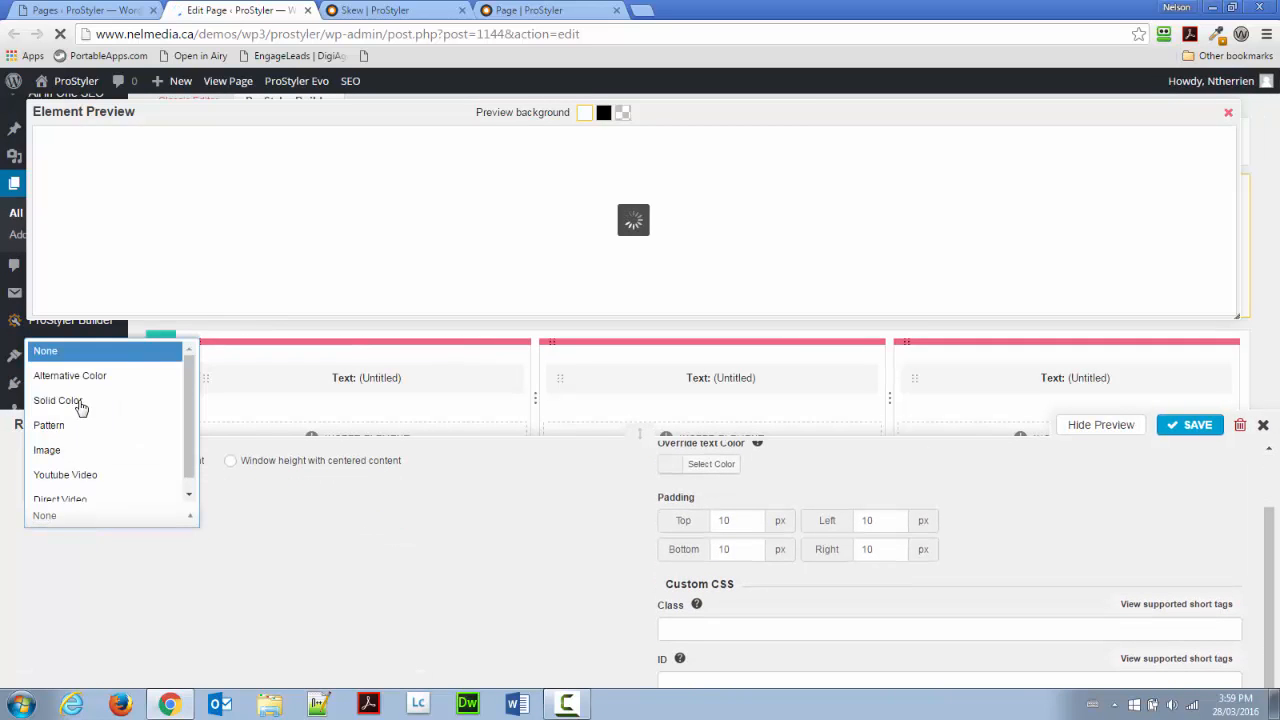
{"action": "key", "text": "Return"}
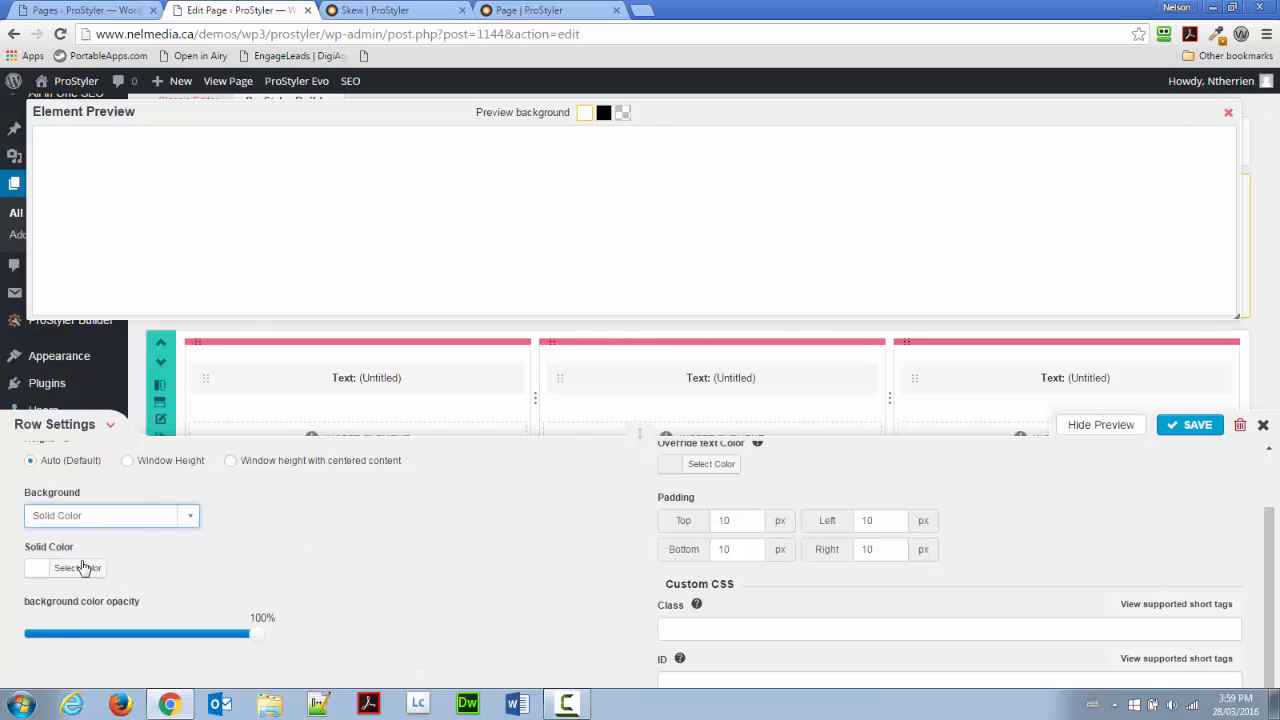
{"action": "left_click", "coordinate": [45, 572]}
{"action": "scroll", "coordinate": [215, 560], "scroll_direction": "down", "scroll_amount": 1}
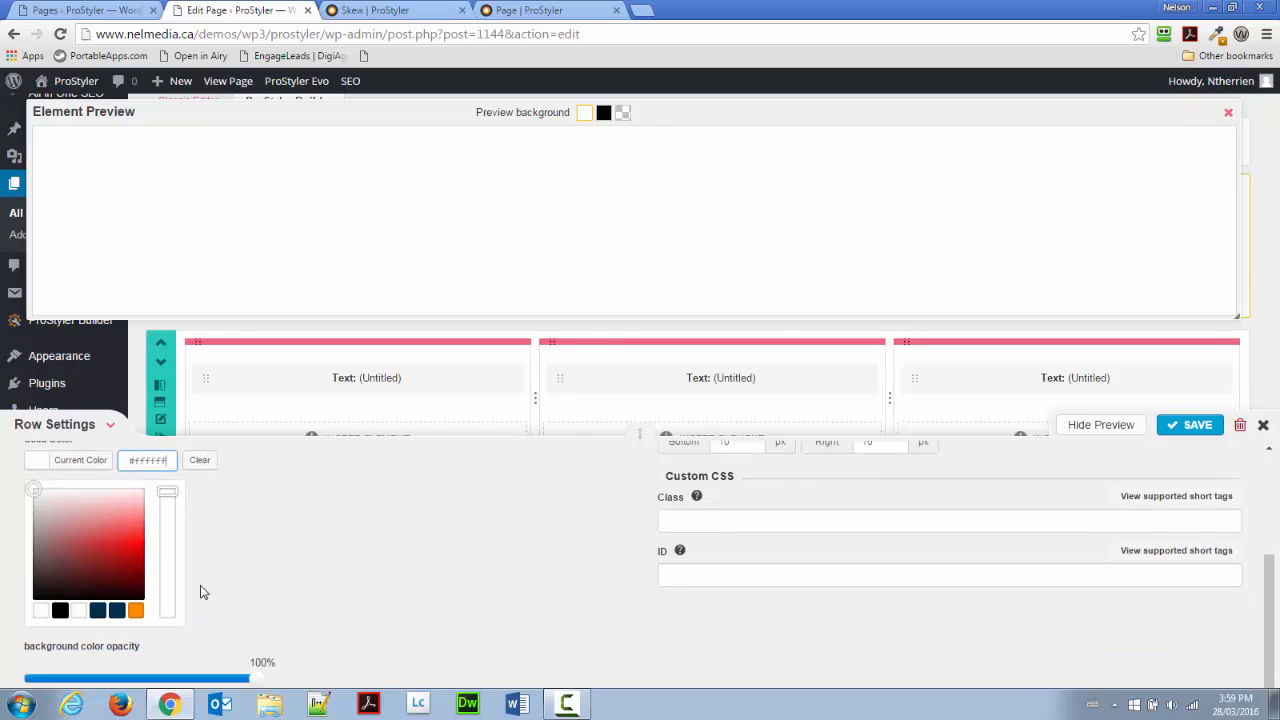
{"action": "left_click", "coordinate": [116, 610]}
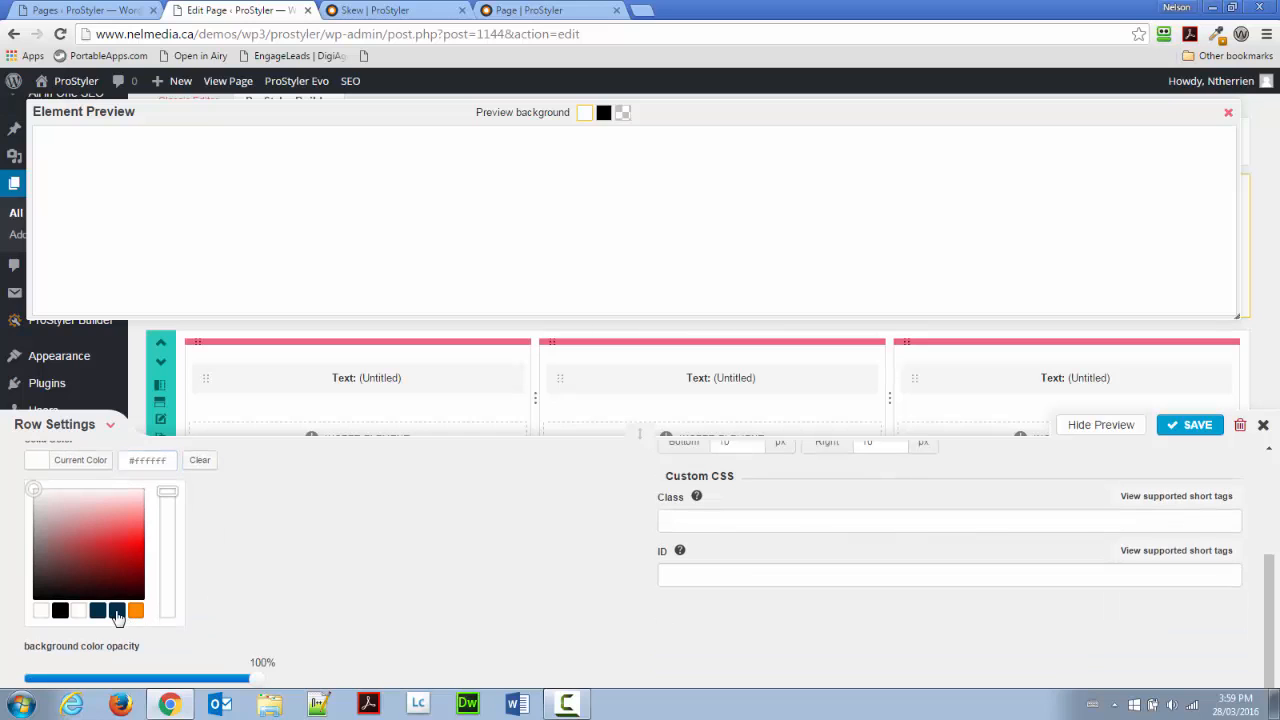
{"action": "left_click", "coordinate": [306, 583]}
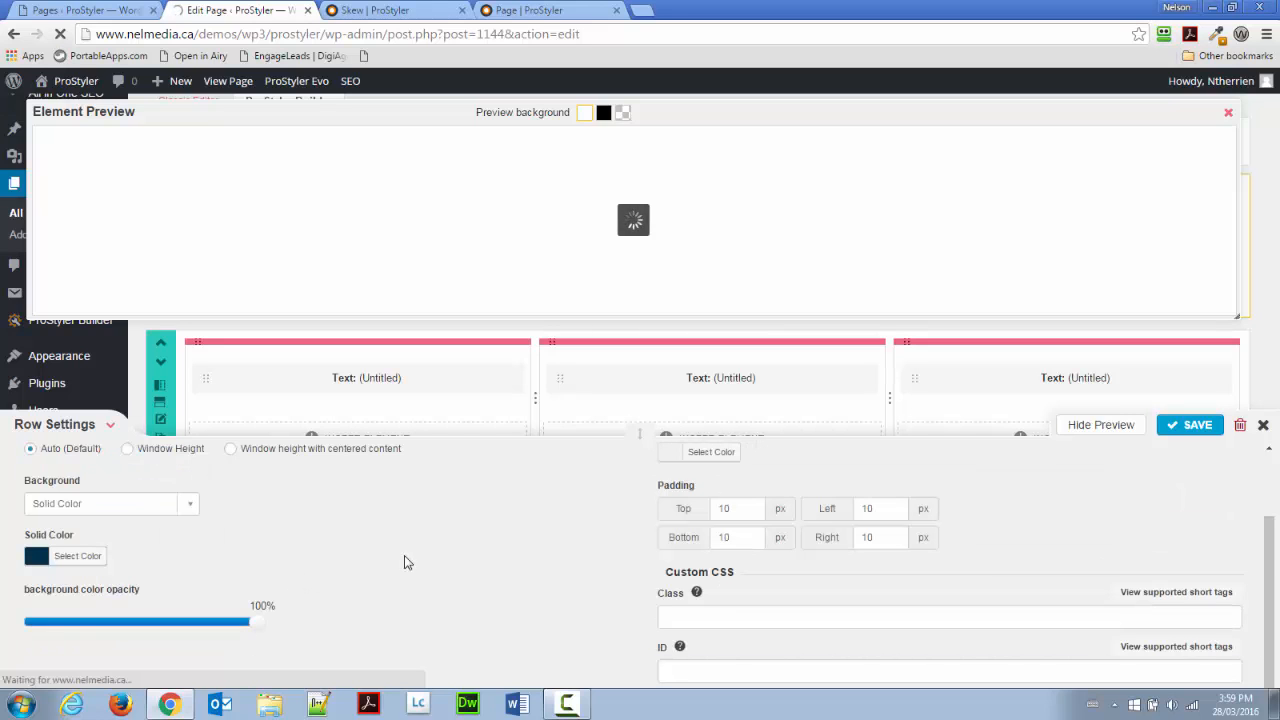
Step: Set the empty footer row's padding to 0 px on all four sides
{"action": "left_click_drag", "start_coordinate": [737, 508], "coordinate": [655, 514]}
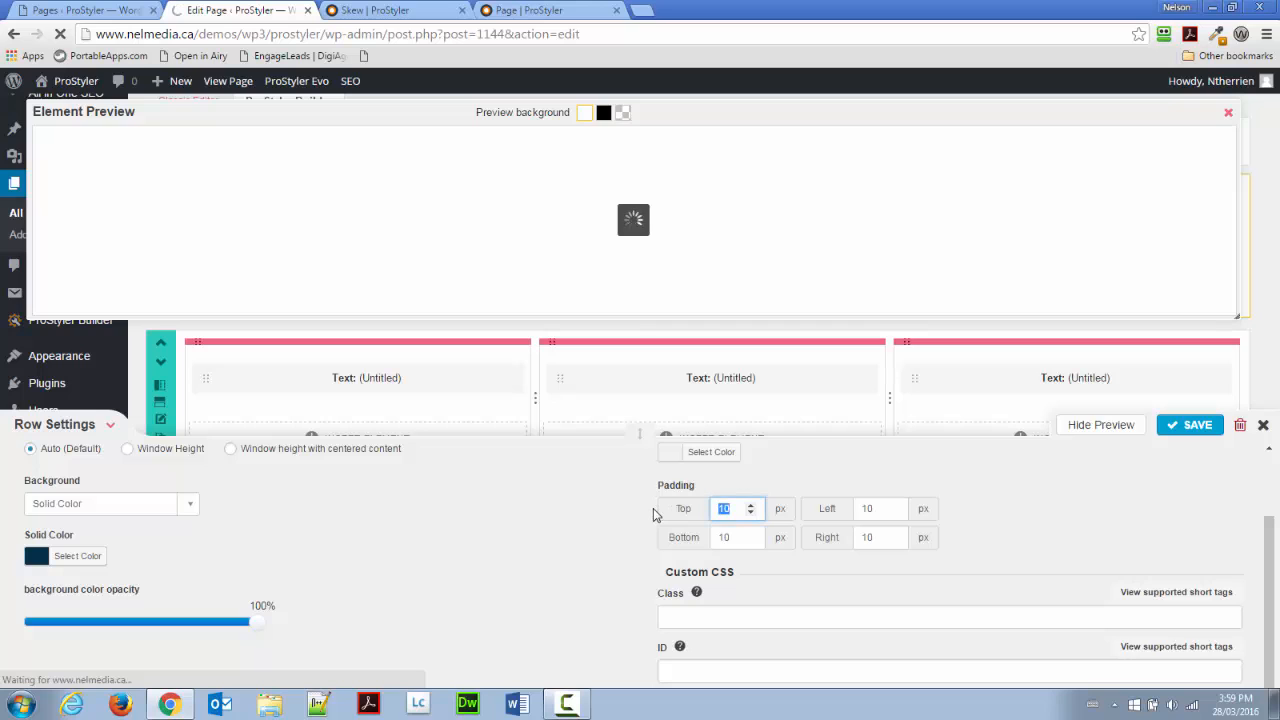
{"action": "type", "text": "0"}
{"action": "key", "text": "Tab"}
{"action": "type", "text": "0"}
{"action": "key", "text": "Tab"}
{"action": "type", "text": "0"}
{"action": "key", "text": "Tab"}
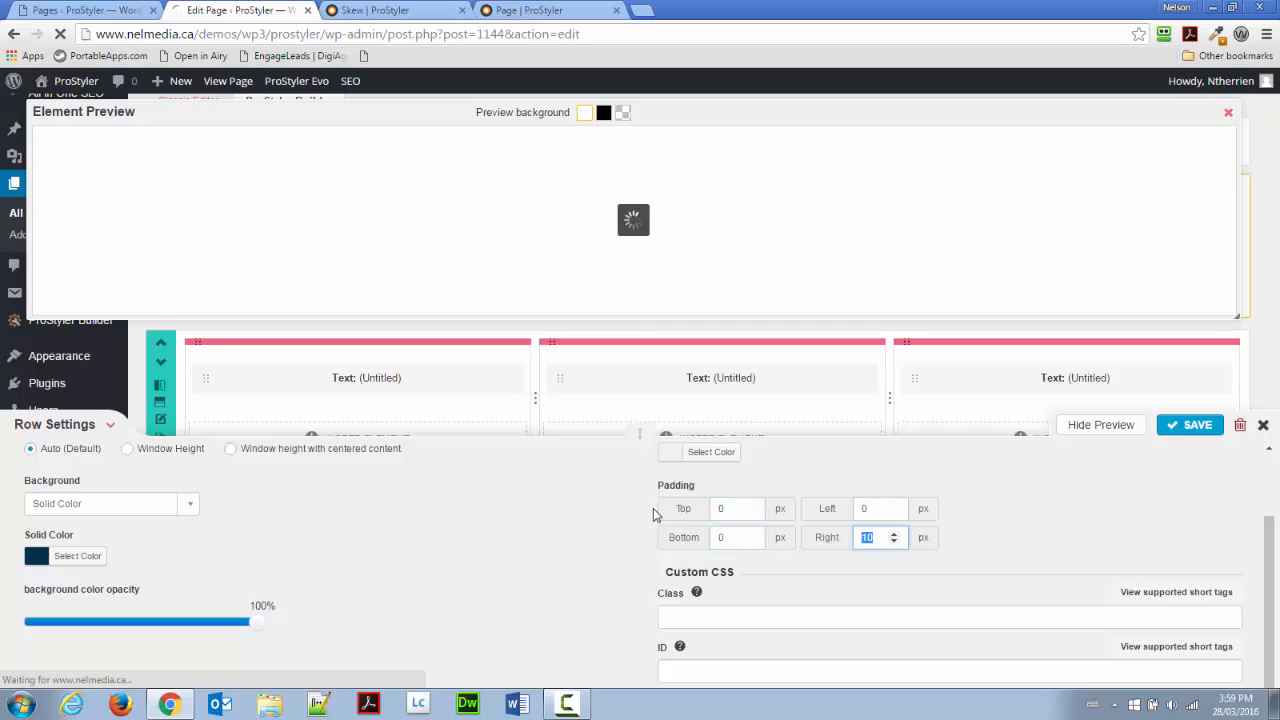
{"action": "type", "text": "0"}
Step: Assign the custom CSS class skew_before to the empty footer row, then save the row settings and the page
{"action": "left_click", "coordinate": [743, 618]}
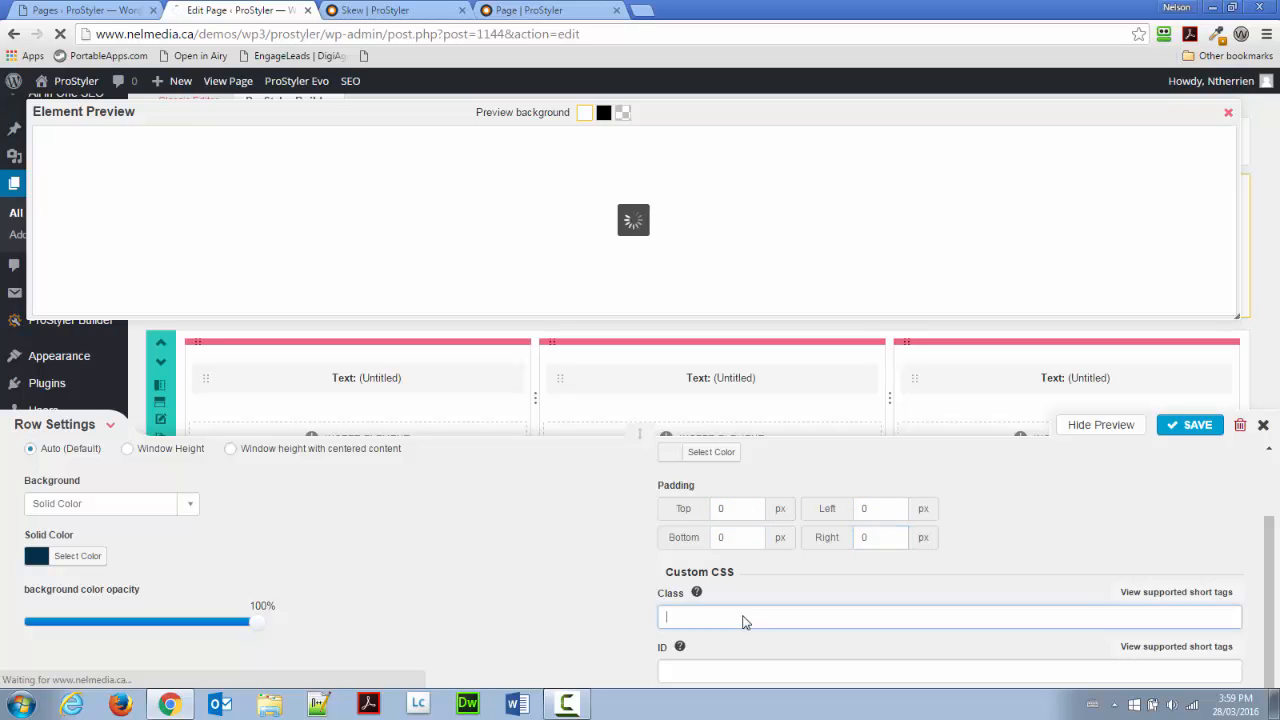
{"action": "type", "text": "sd"}
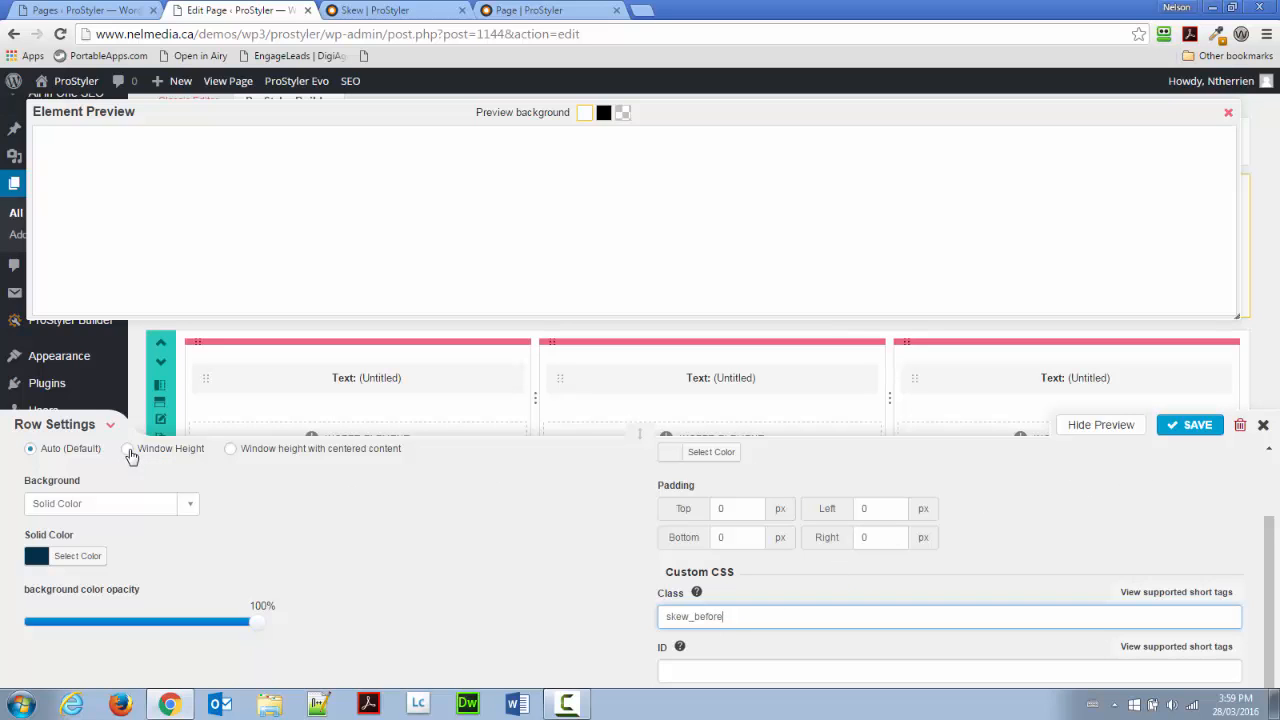
{"action": "scroll", "coordinate": [160, 469], "scroll_direction": "up", "scroll_amount": 1}
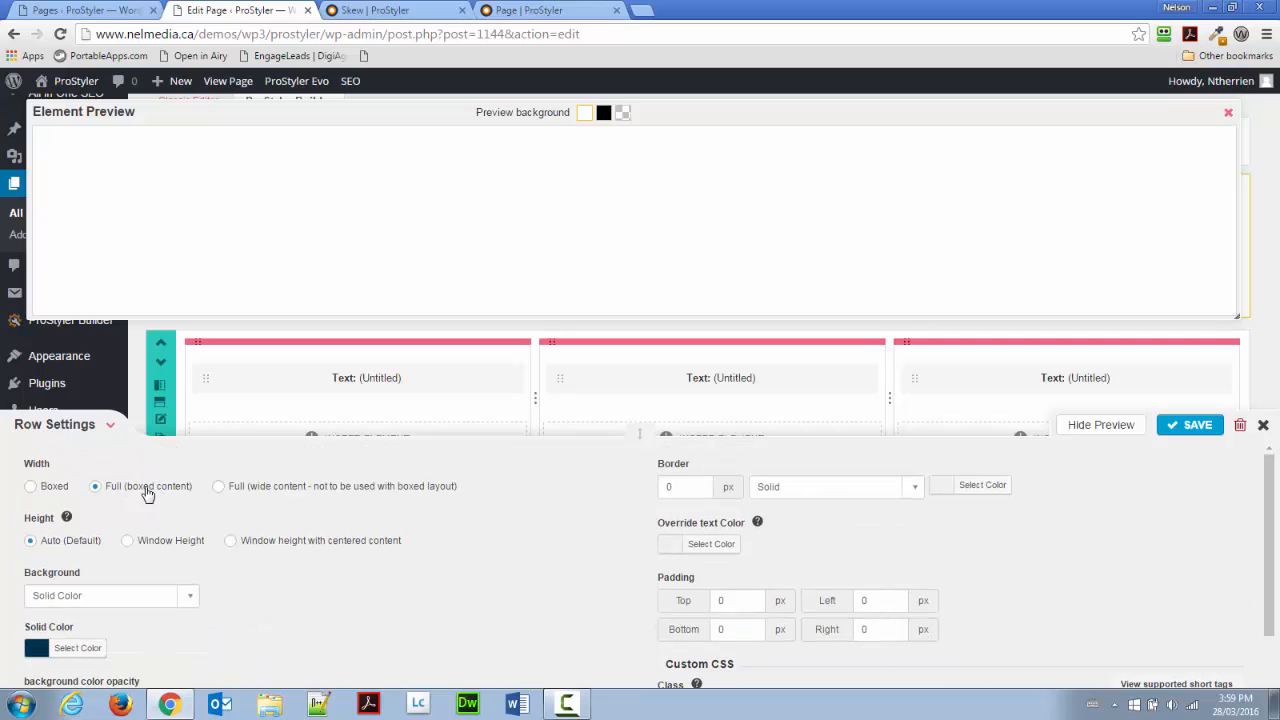
{"action": "left_click", "coordinate": [1178, 434]}
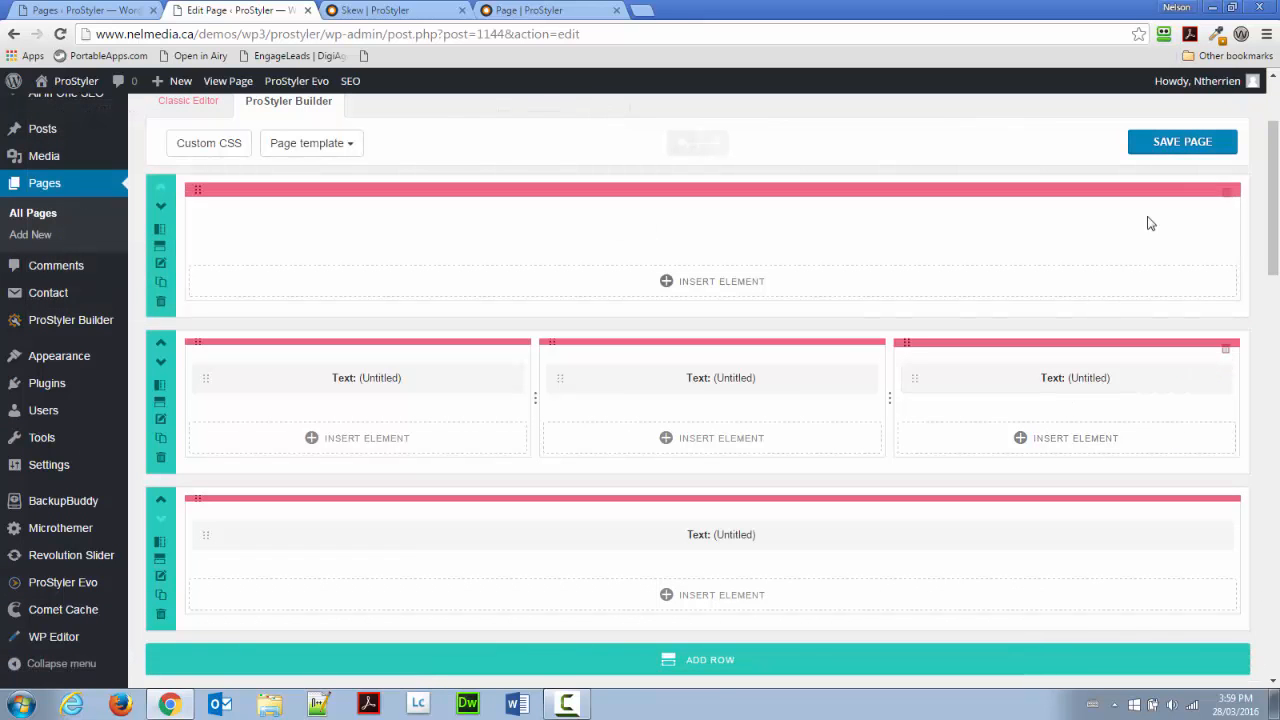
{"action": "left_click", "coordinate": [1165, 146]}
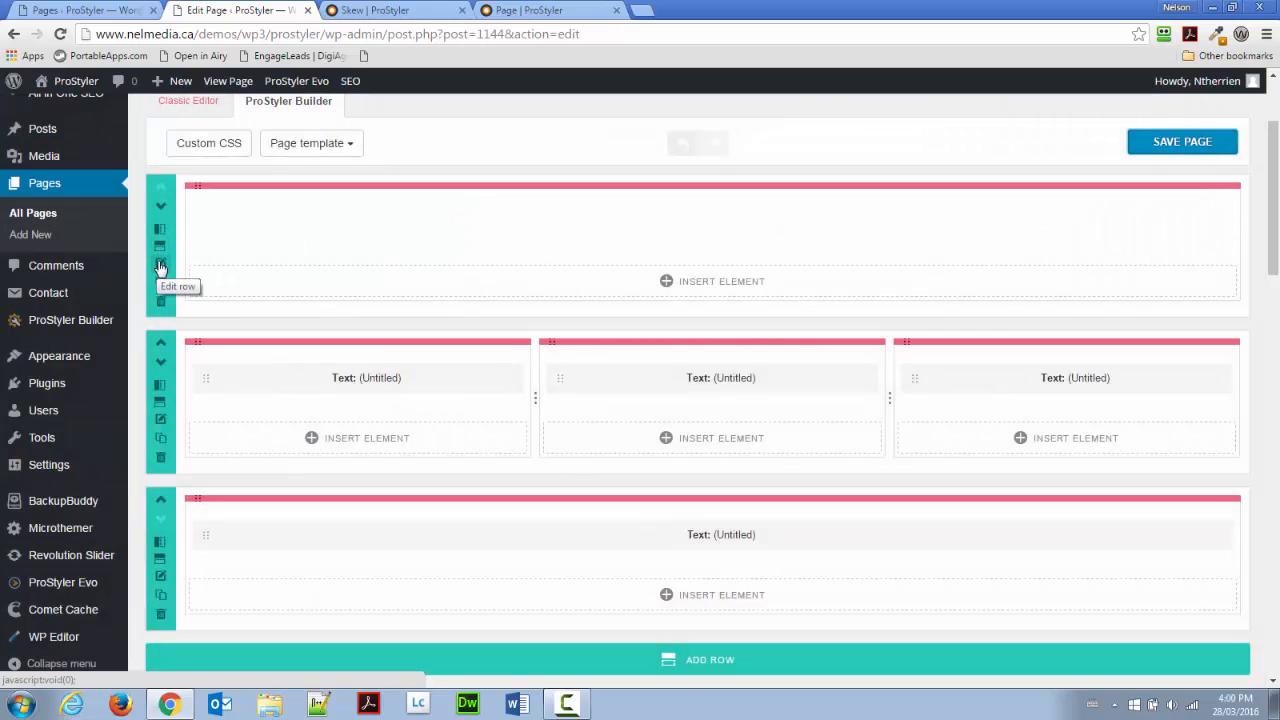
Step: Review the three-column footer row's width and background settings, then close them without saving
{"action": "left_click", "coordinate": [159, 424]}
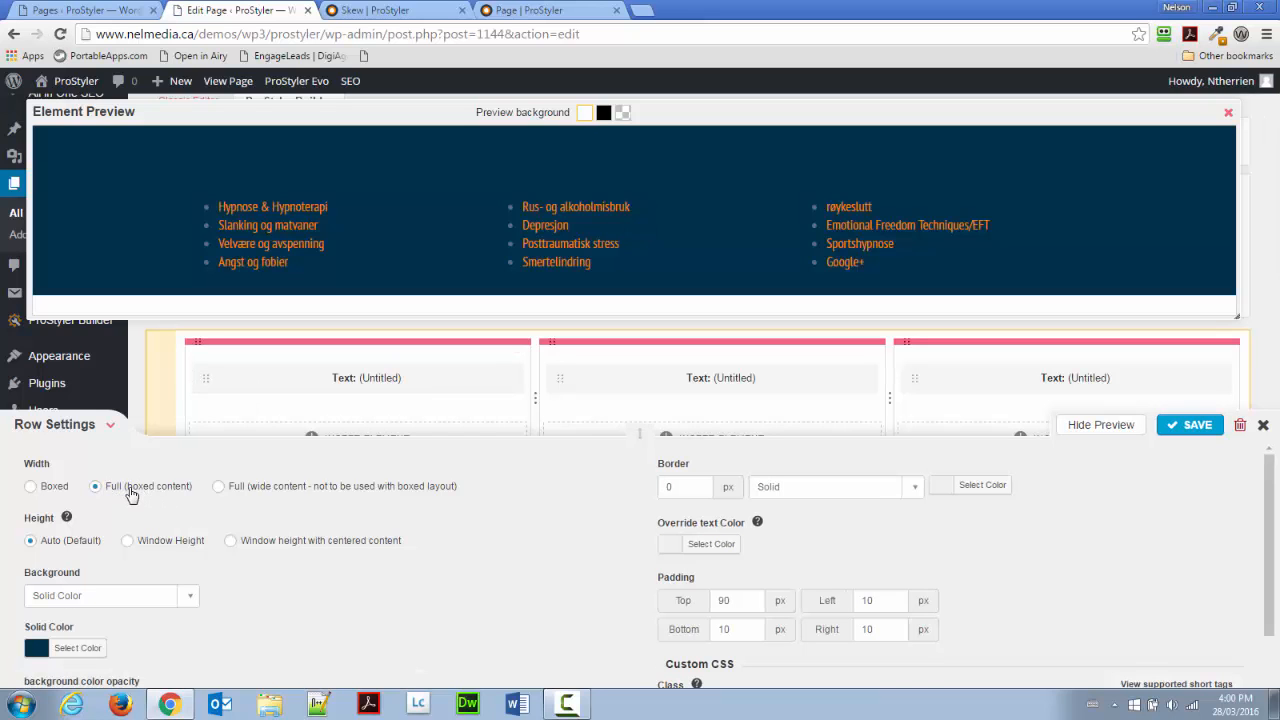
{"action": "left_click", "coordinate": [1250, 426]}
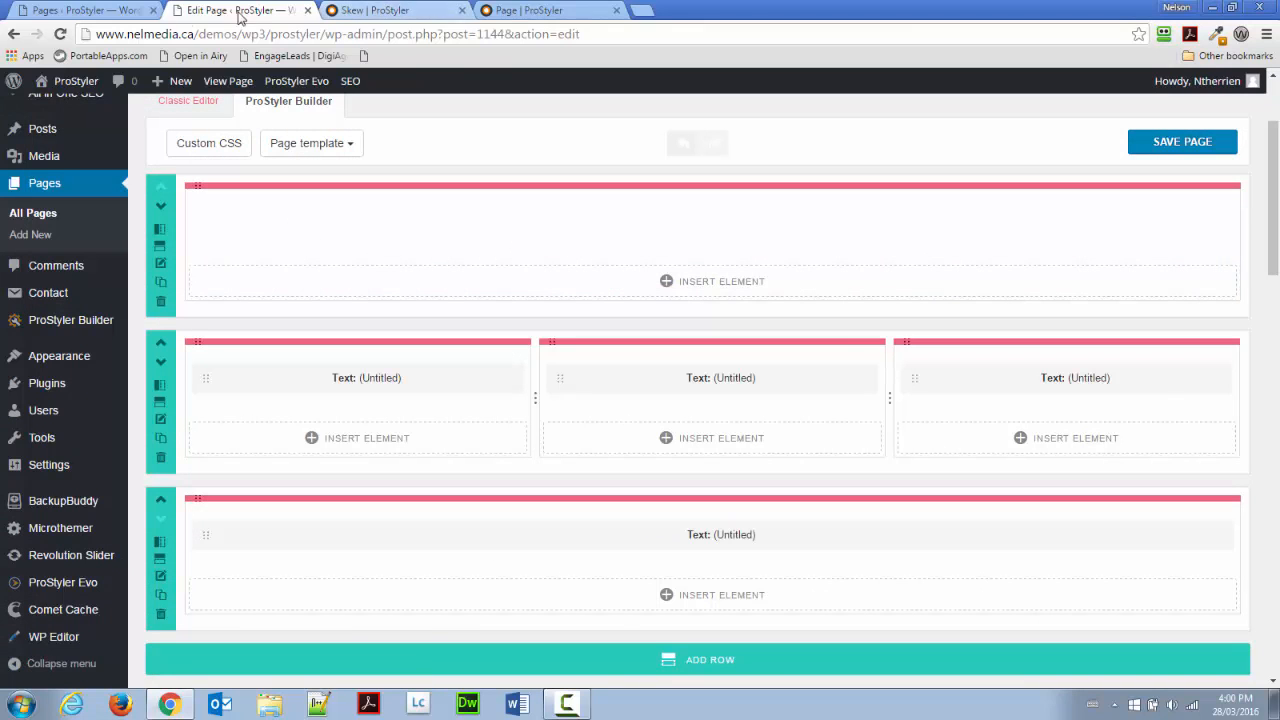
Step: Close the Footer page editor without keeping unsaved changes, and open the Skew page for editing in a new tab
{"action": "left_click", "coordinate": [307, 10]}
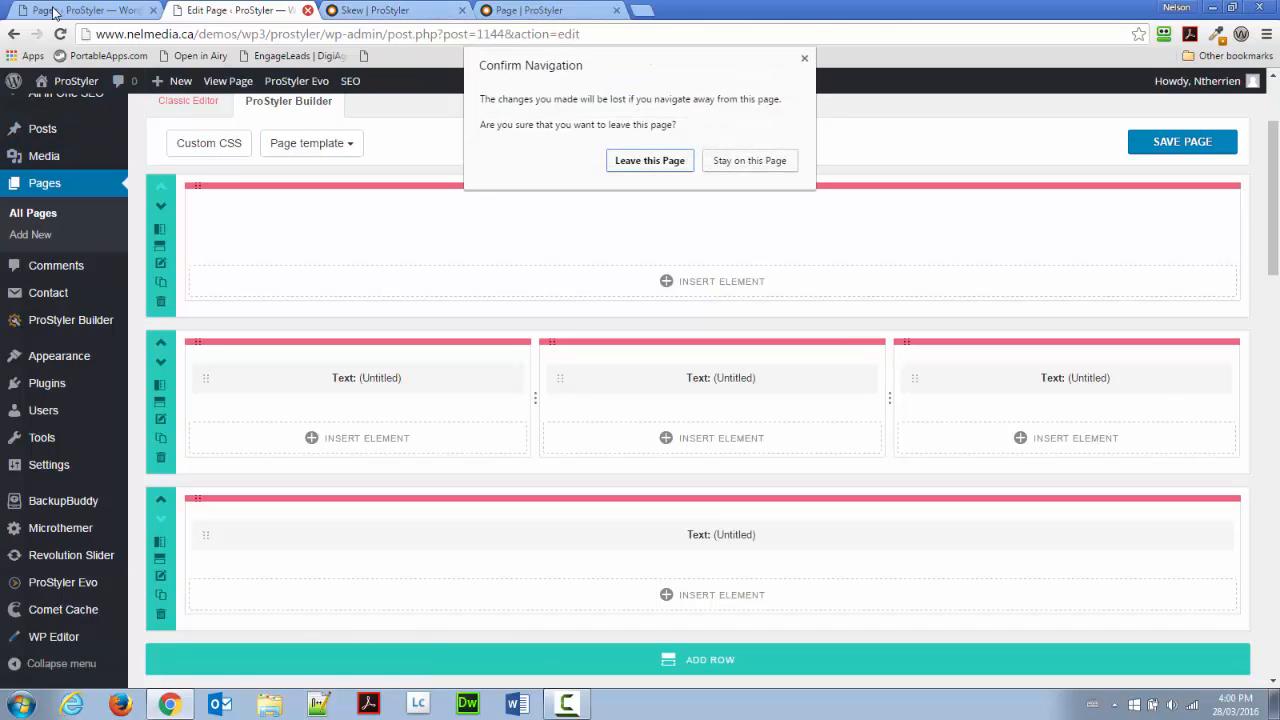
{"action": "left_click", "coordinate": [650, 161]}
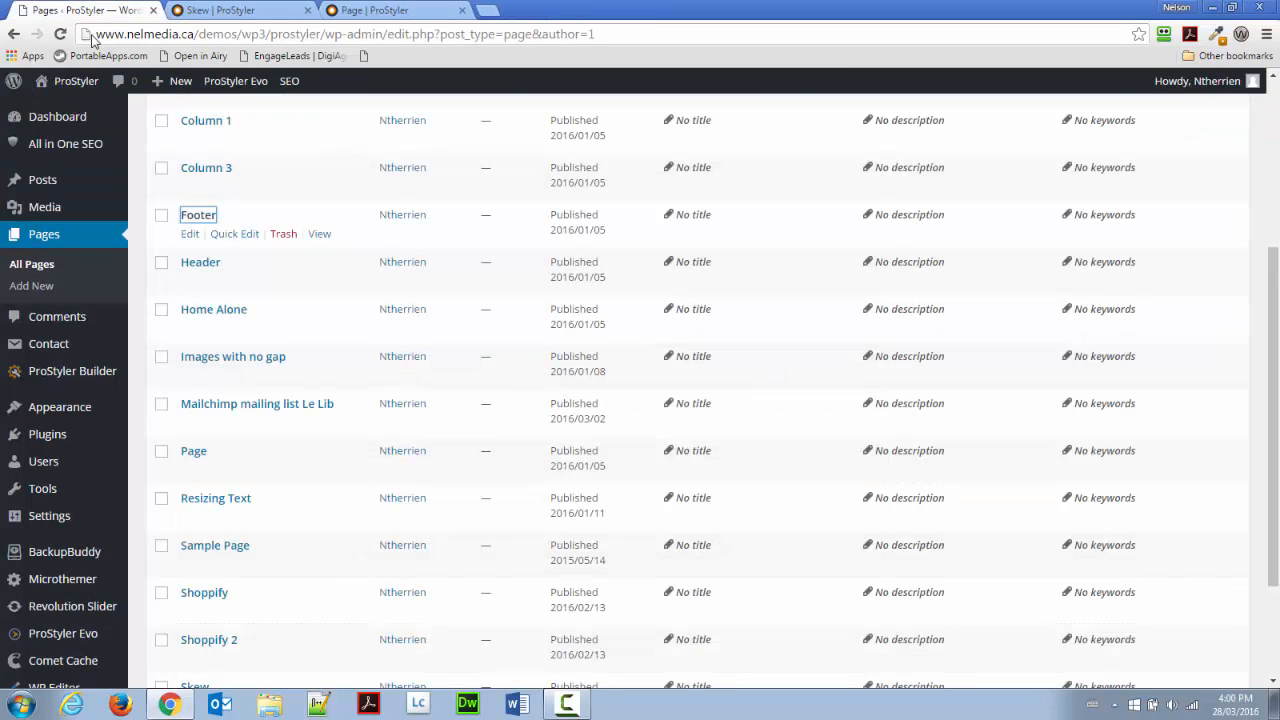
{"action": "scroll", "coordinate": [240, 548], "scroll_direction": "down", "scroll_amount": 1}
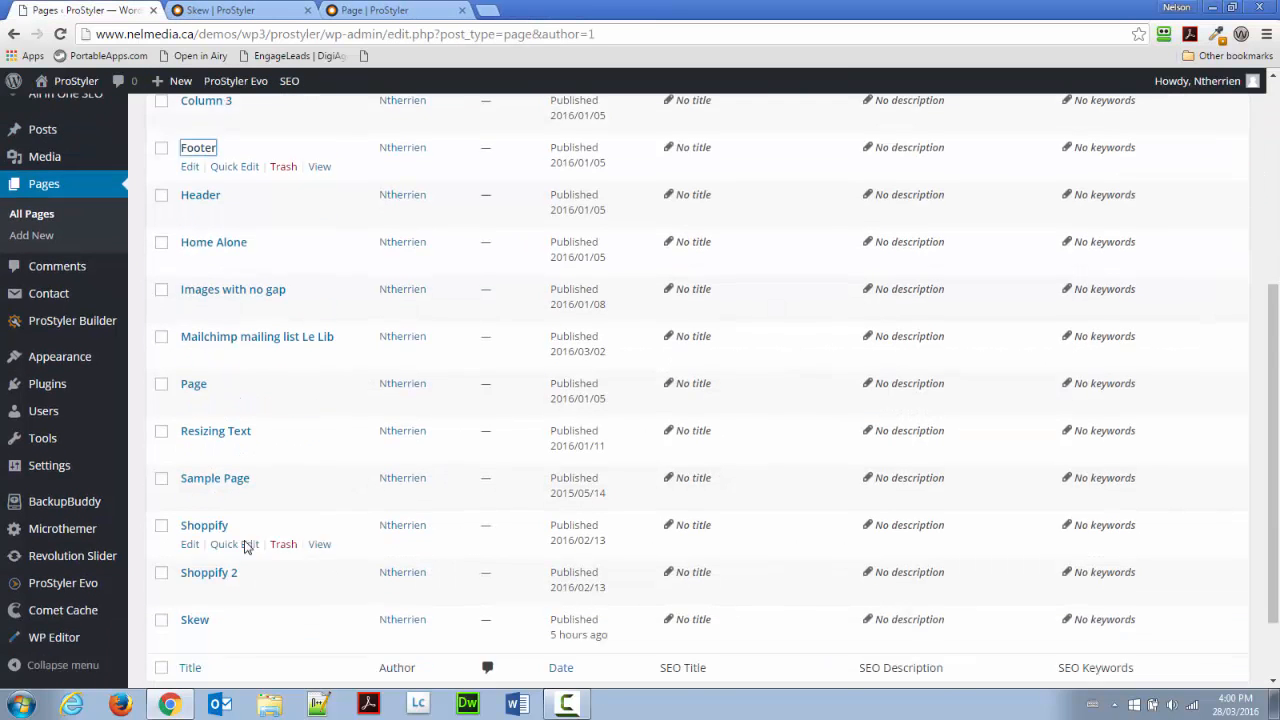
{"action": "scroll", "coordinate": [245, 548], "scroll_direction": "down", "scroll_amount": 1}
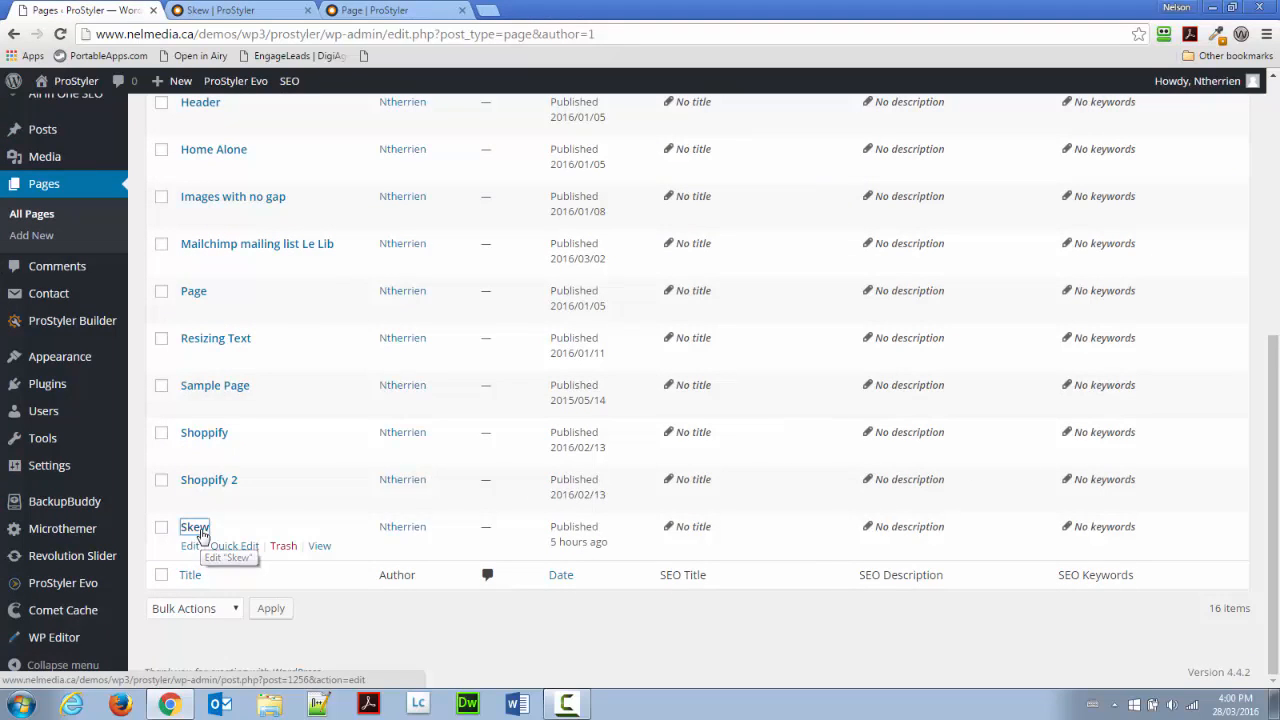
{"action": "right_click", "coordinate": [200, 533]}
{"action": "left_click", "coordinate": [234, 377]}
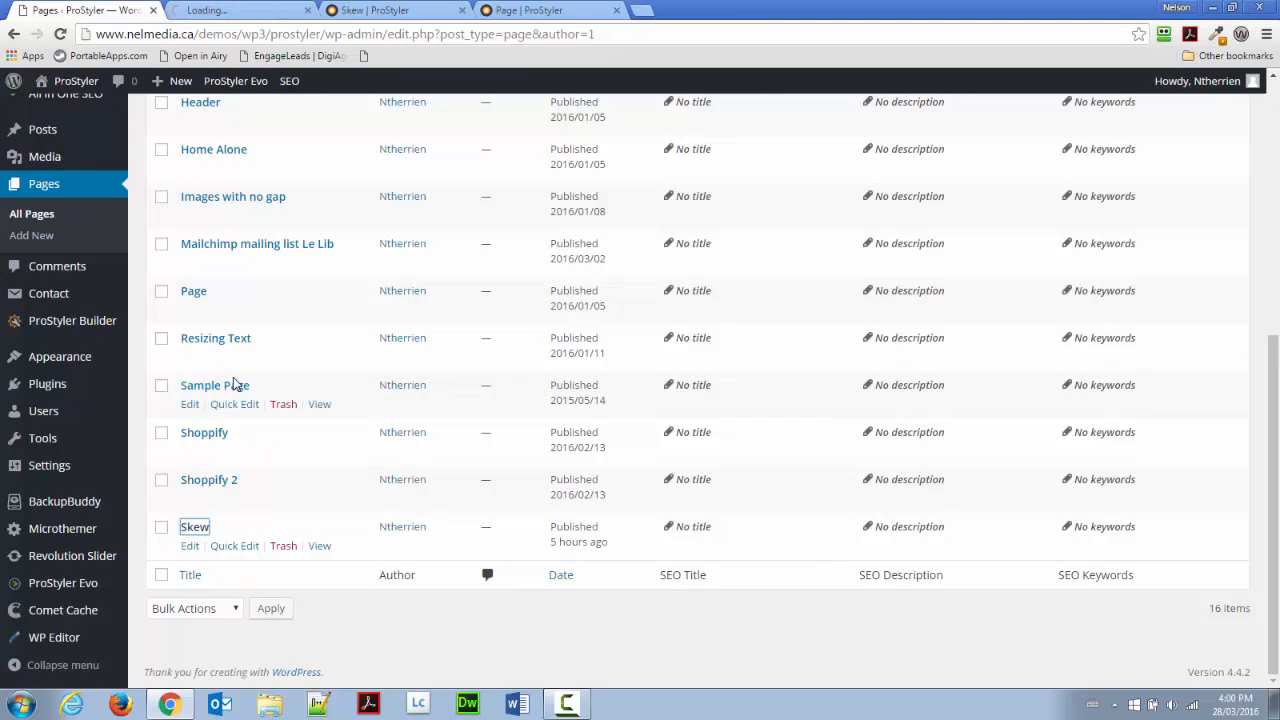
{"action": "left_click", "coordinate": [226, 10]}
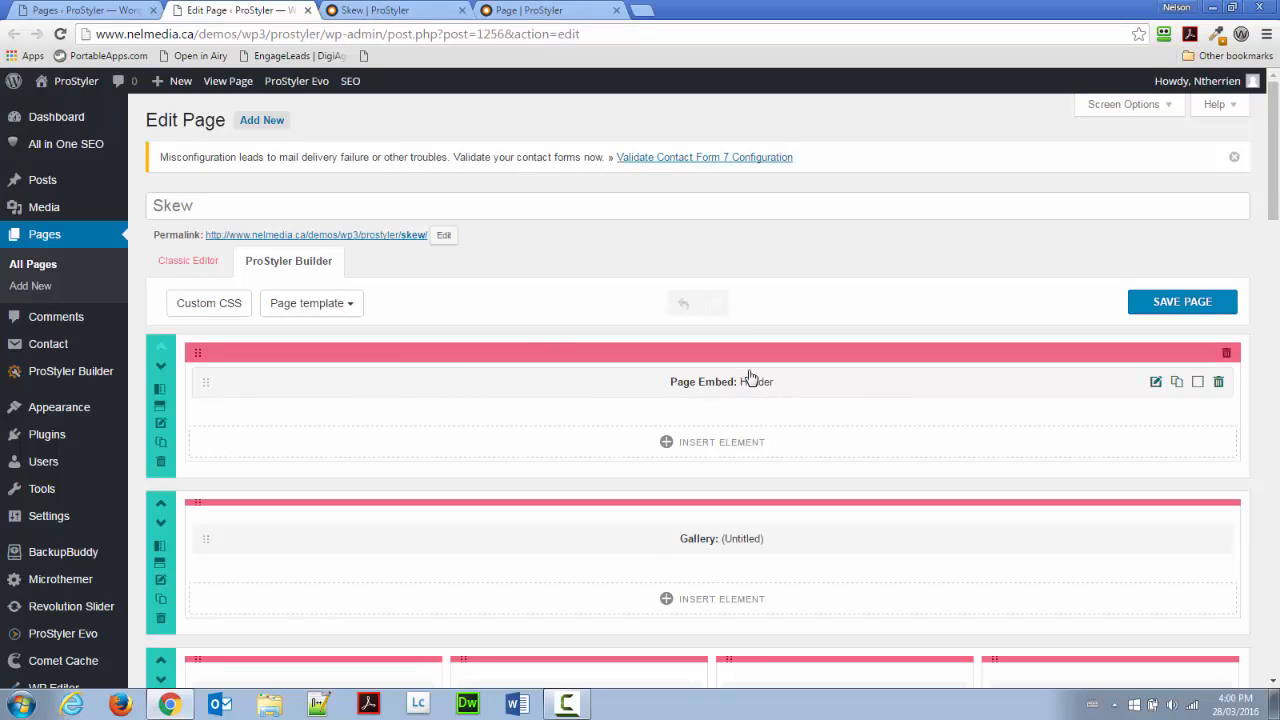
Step: Review the Skew page's rows, add an empty single-column row and move it directly above the four-column flip box row
{"action": "scroll", "coordinate": [726, 384], "scroll_direction": "down", "scroll_amount": 2}
{"action": "scroll", "coordinate": [726, 384], "scroll_direction": "down", "scroll_amount": 8}
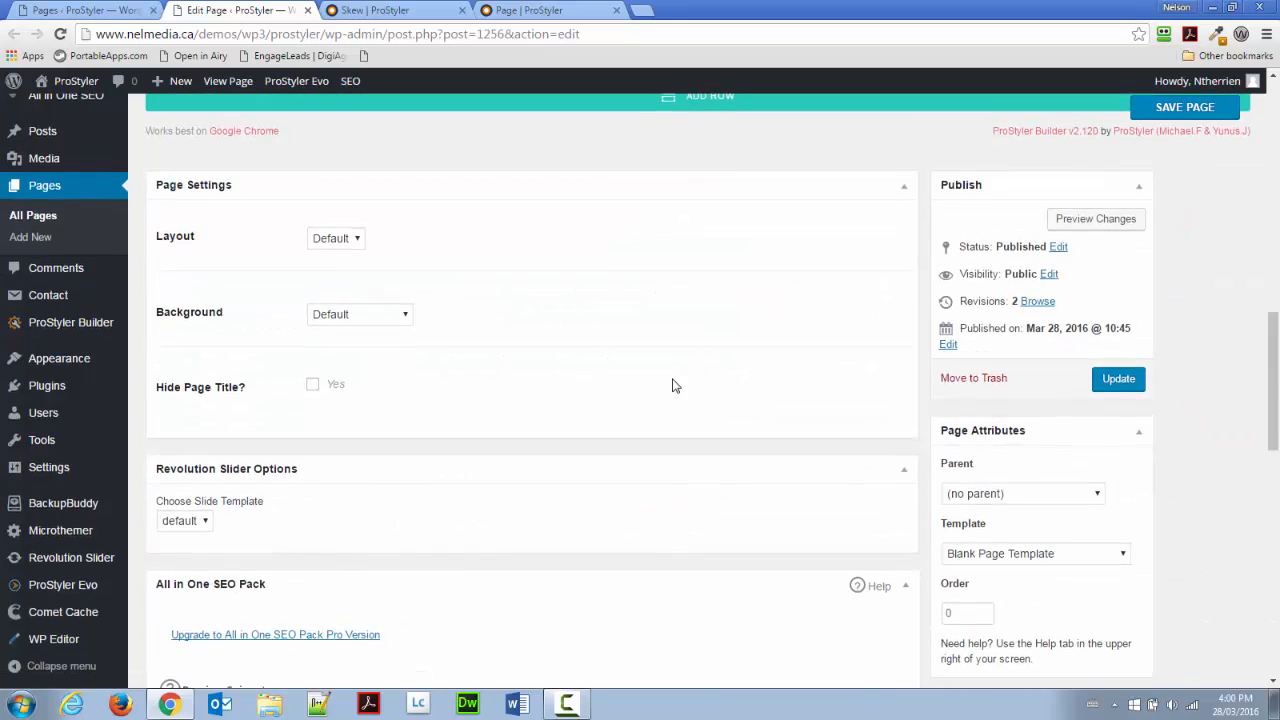
{"action": "scroll", "coordinate": [674, 383], "scroll_direction": "up", "scroll_amount": 2}
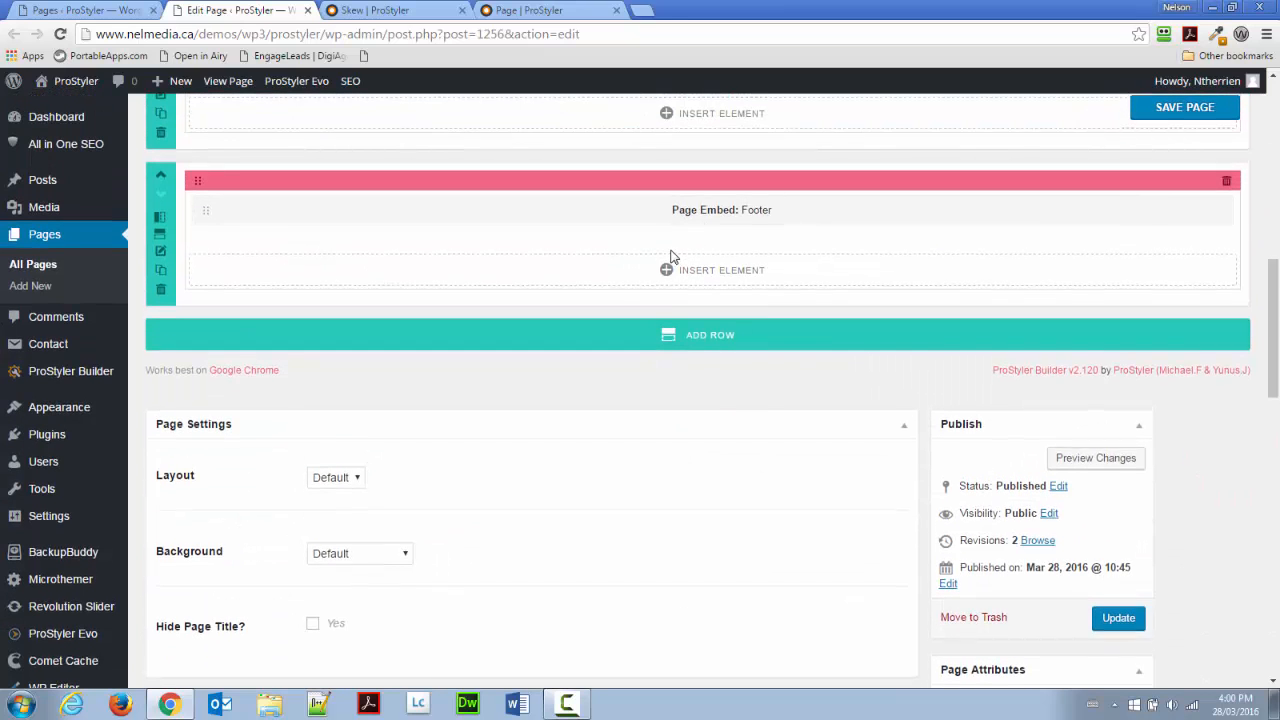
{"action": "scroll", "coordinate": [666, 265], "scroll_direction": "up", "scroll_amount": 2}
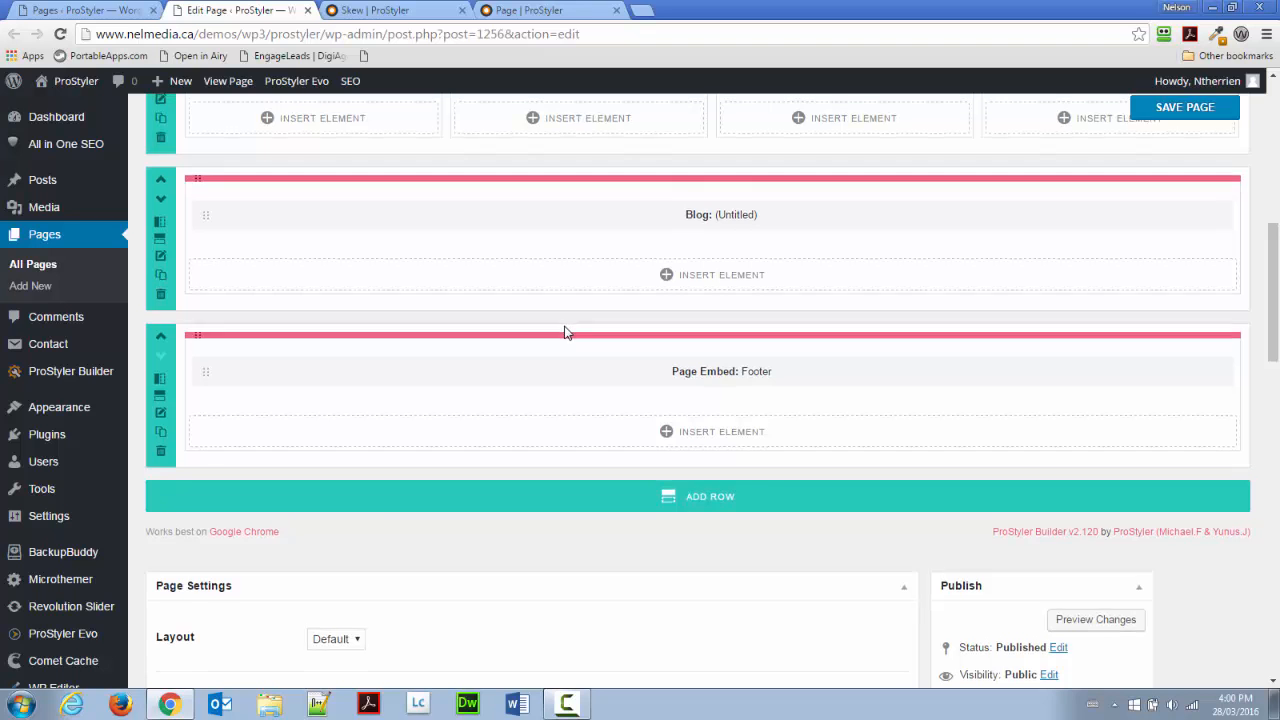
{"action": "scroll", "coordinate": [562, 320], "scroll_direction": "up", "scroll_amount": 5}
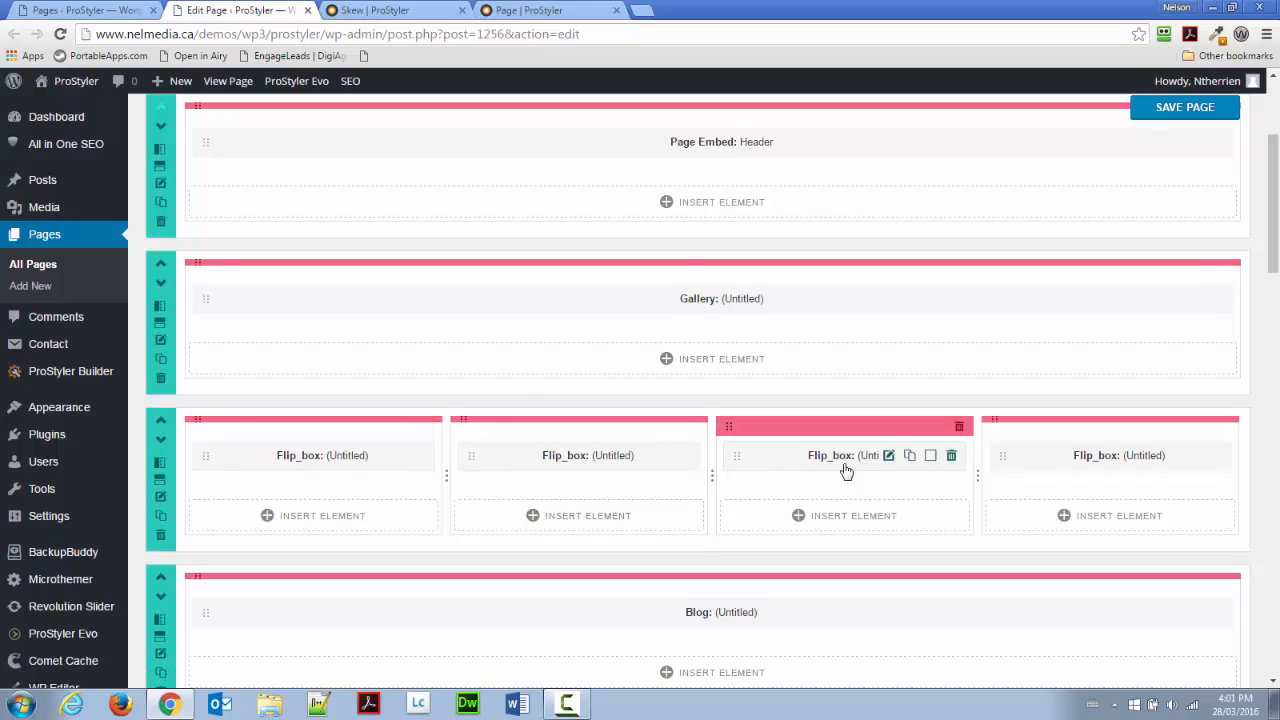
{"action": "scroll", "coordinate": [846, 471], "scroll_direction": "down", "scroll_amount": 3}
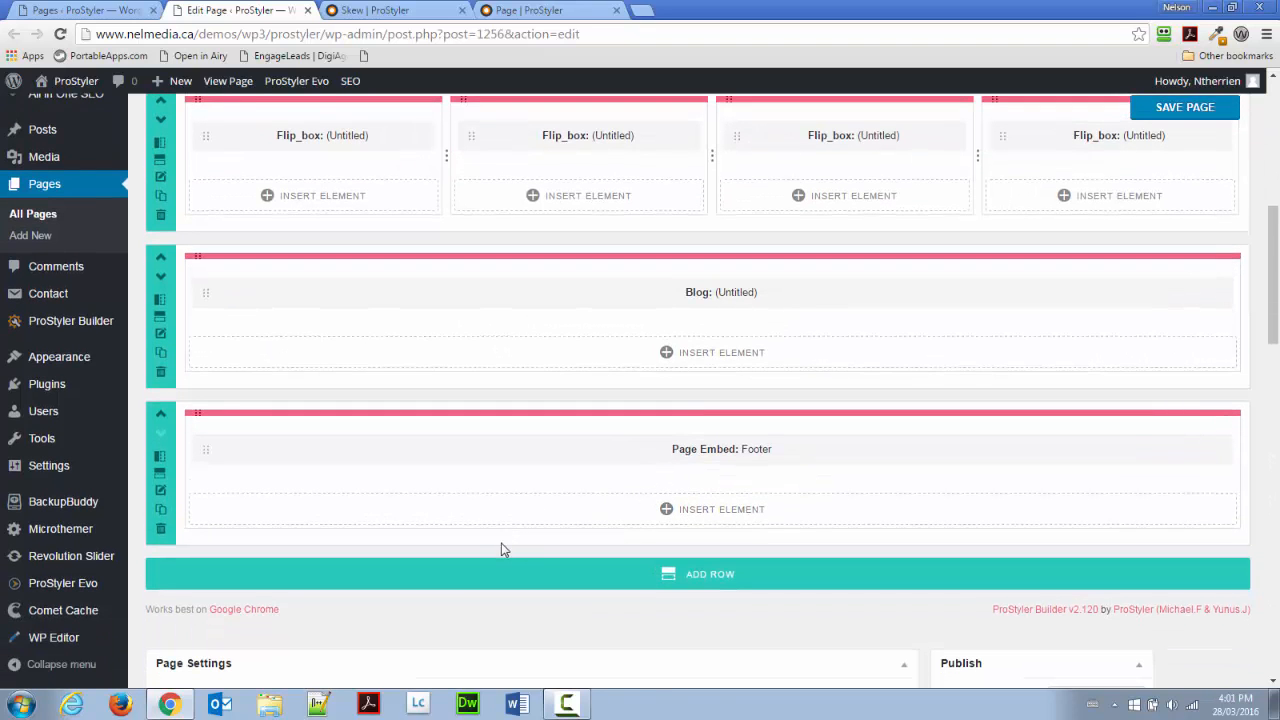
{"action": "left_click", "coordinate": [497, 572]}
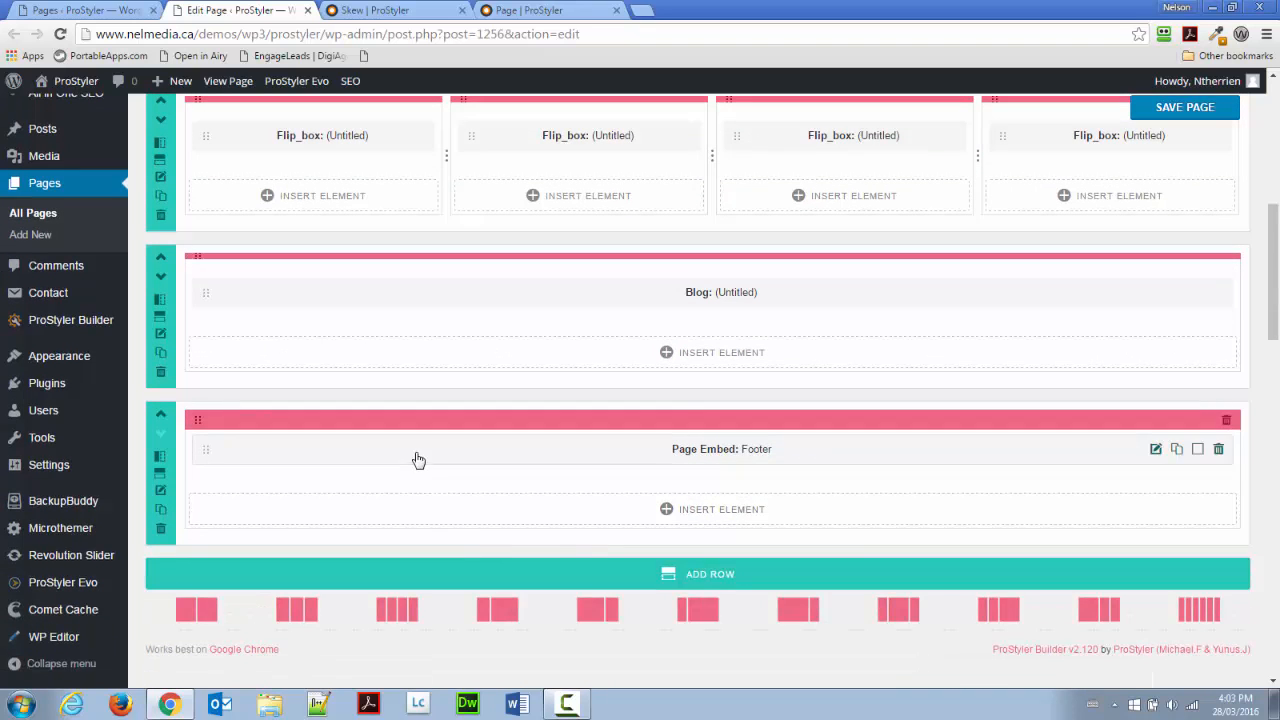
{"action": "left_click", "coordinate": [398, 574]}
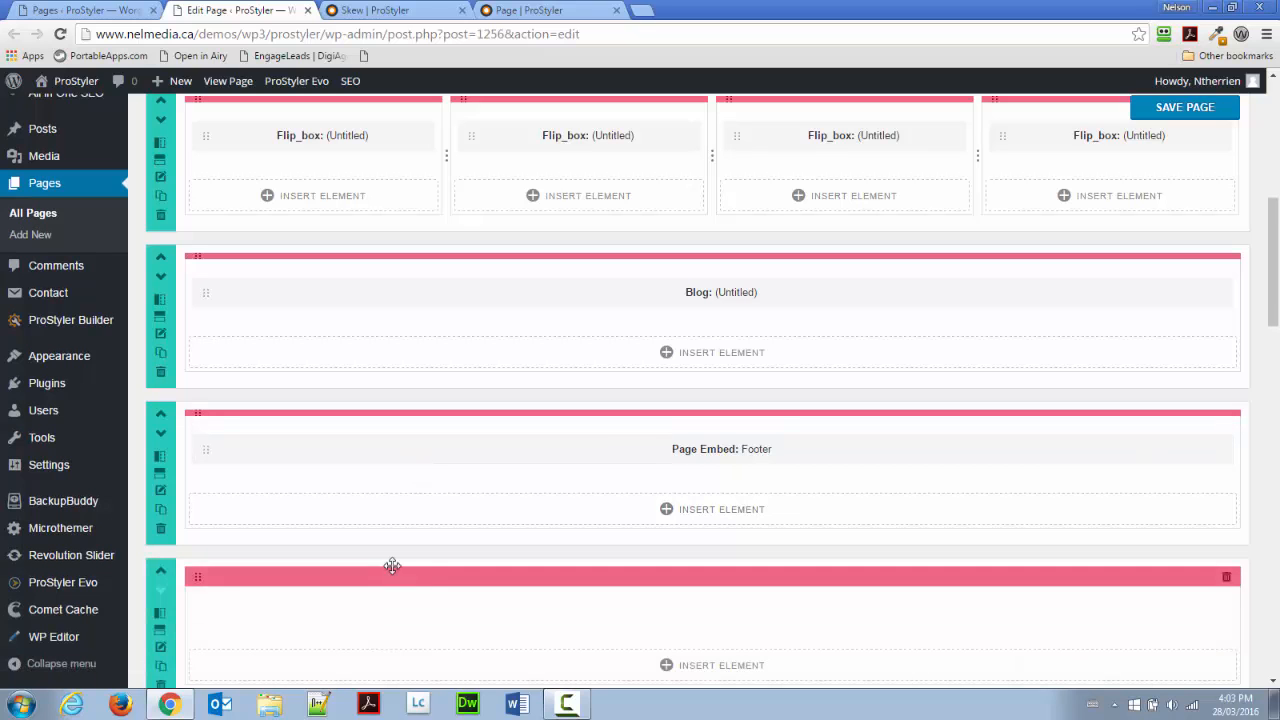
{"action": "left_click", "coordinate": [158, 574]}
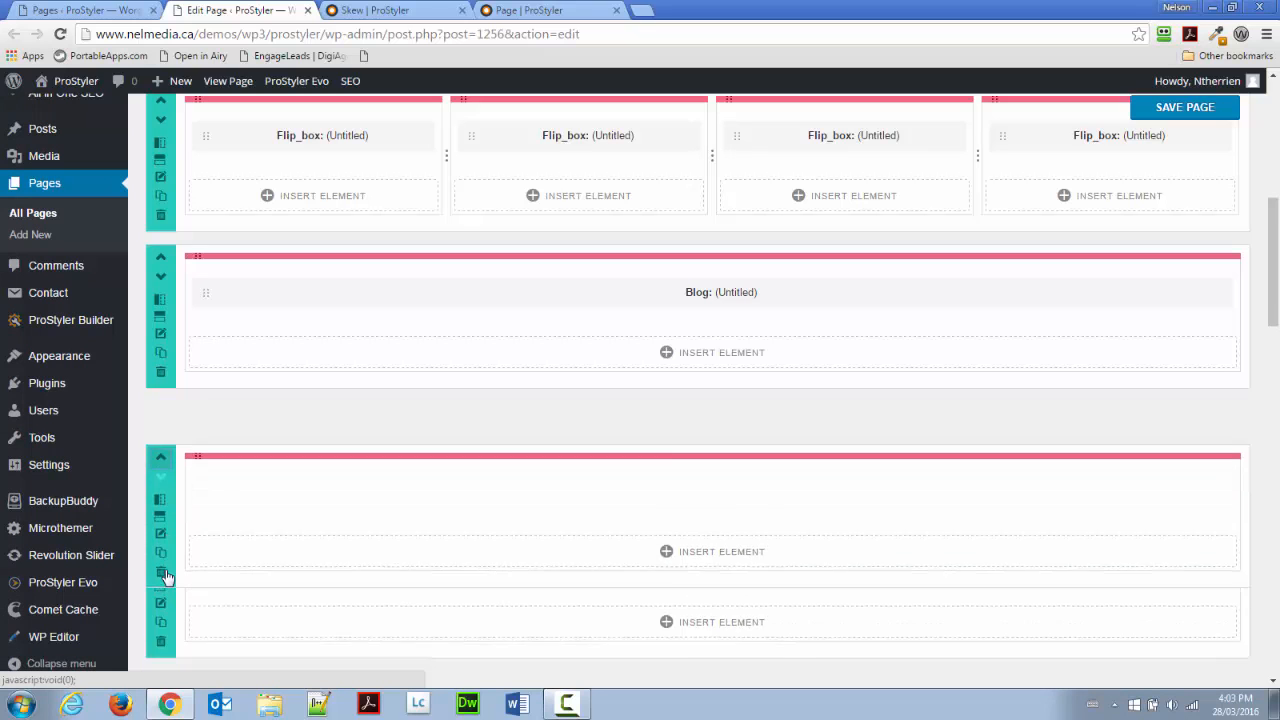
{"action": "left_click", "coordinate": [157, 420]}
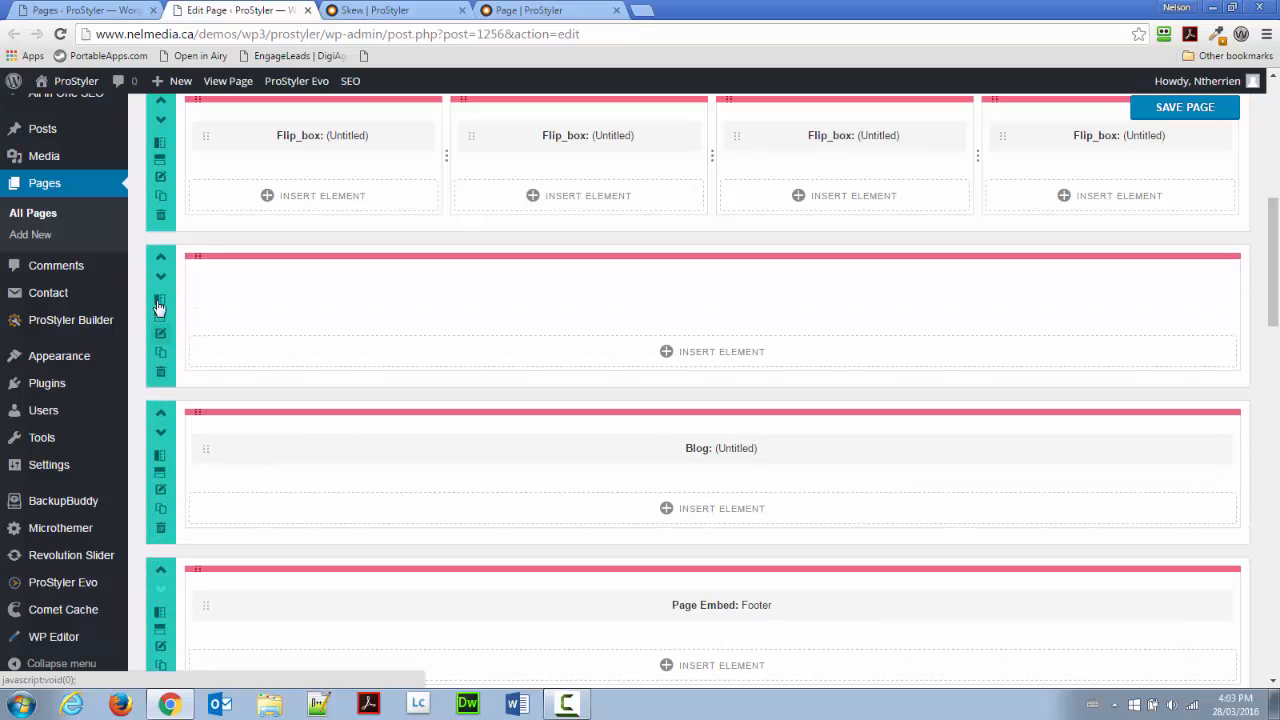
{"action": "left_click", "coordinate": [163, 262]}
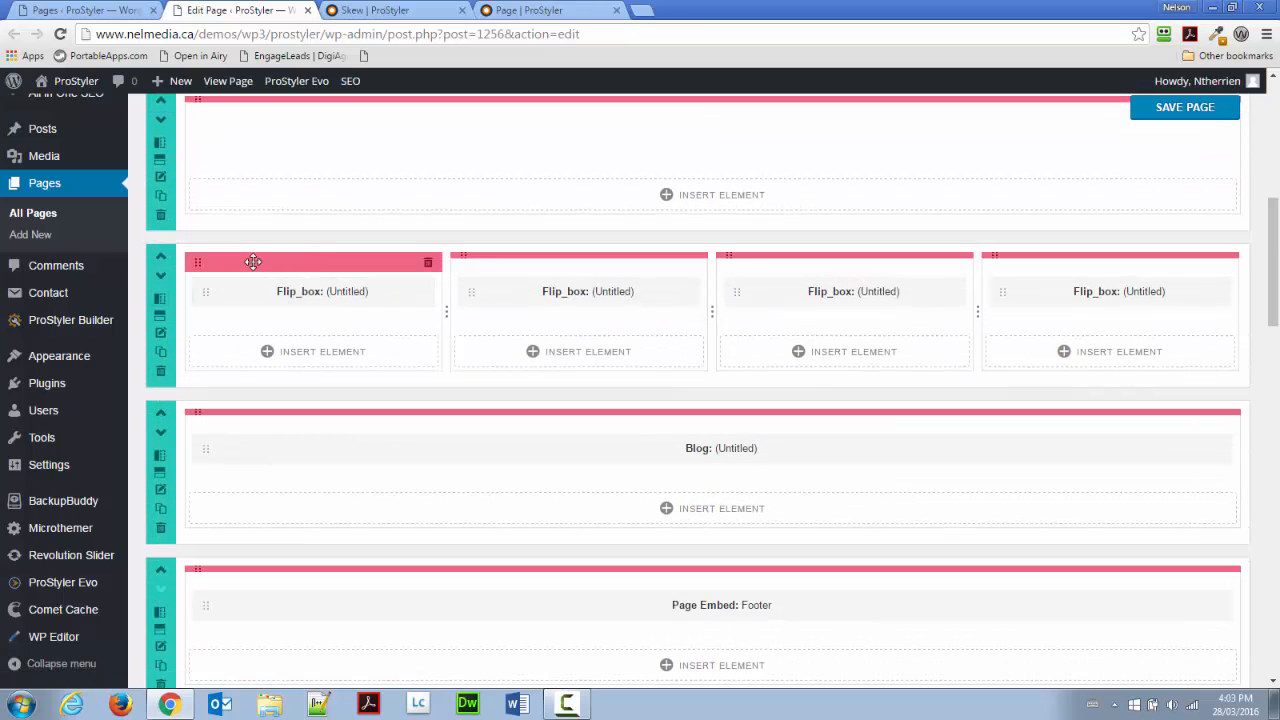
Step: Set the empty row above the flip boxes to Full (boxed content) width, checking the flip box section on the published Skew page
{"action": "scroll", "coordinate": [158, 255], "scroll_direction": "up", "scroll_amount": 1}
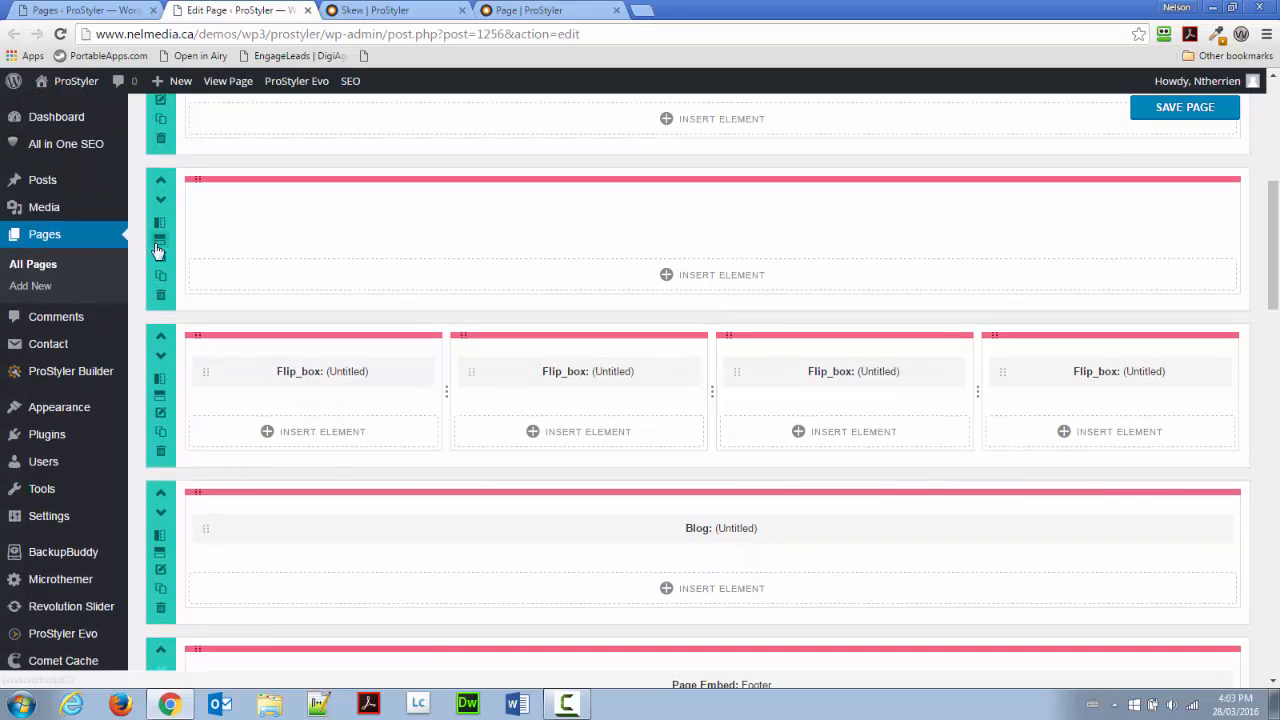
{"action": "left_click", "coordinate": [158, 260]}
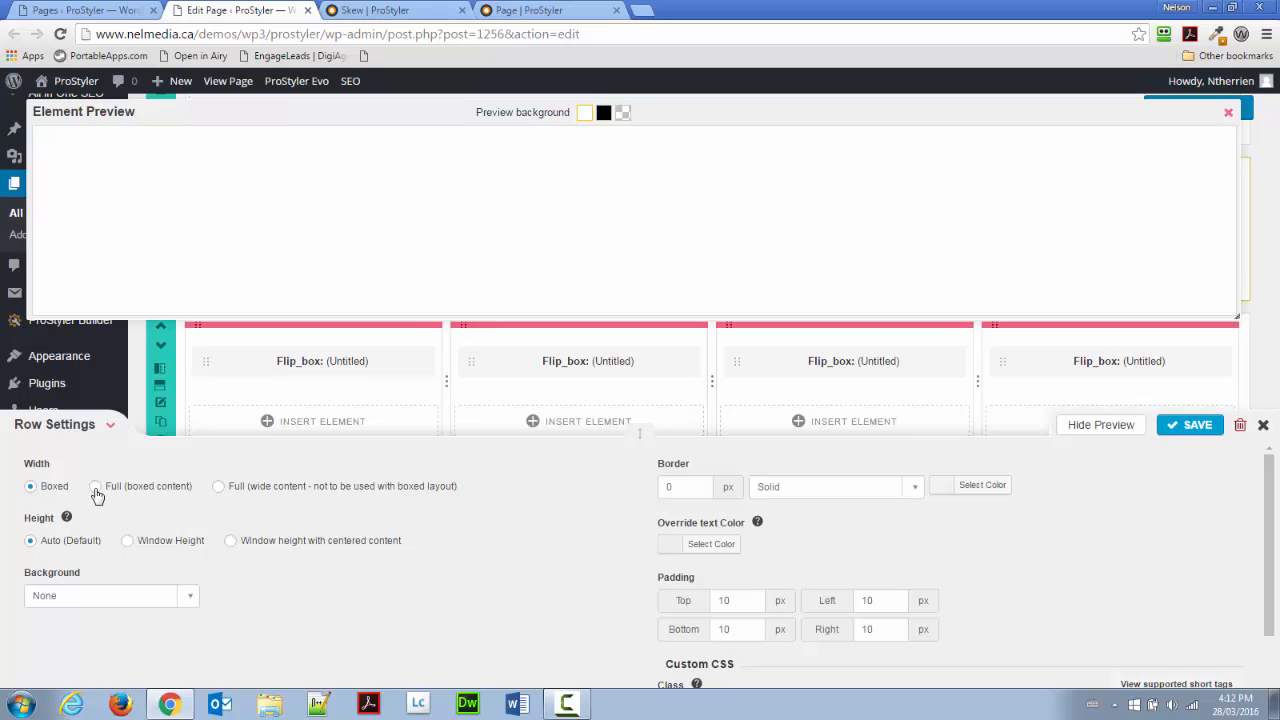
{"action": "left_click", "coordinate": [95, 488]}
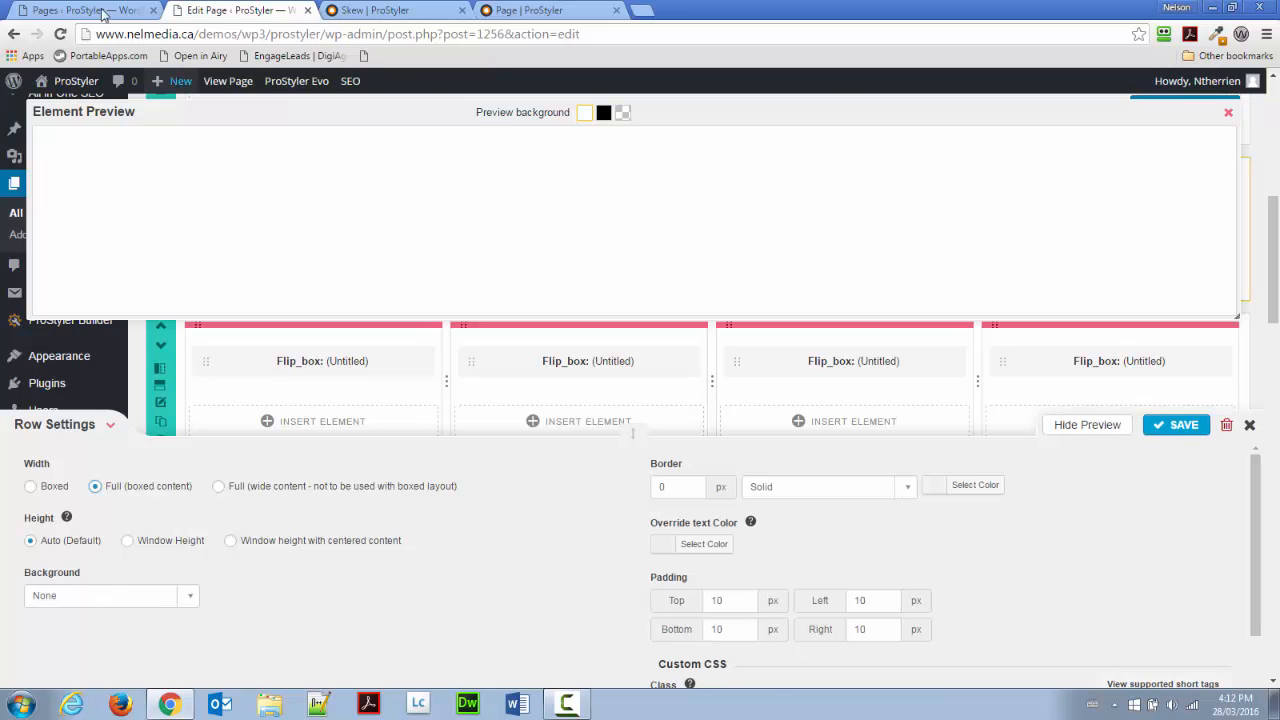
{"action": "left_click", "coordinate": [375, 12]}
{"action": "scroll", "coordinate": [390, 340], "scroll_direction": "down", "scroll_amount": 8}
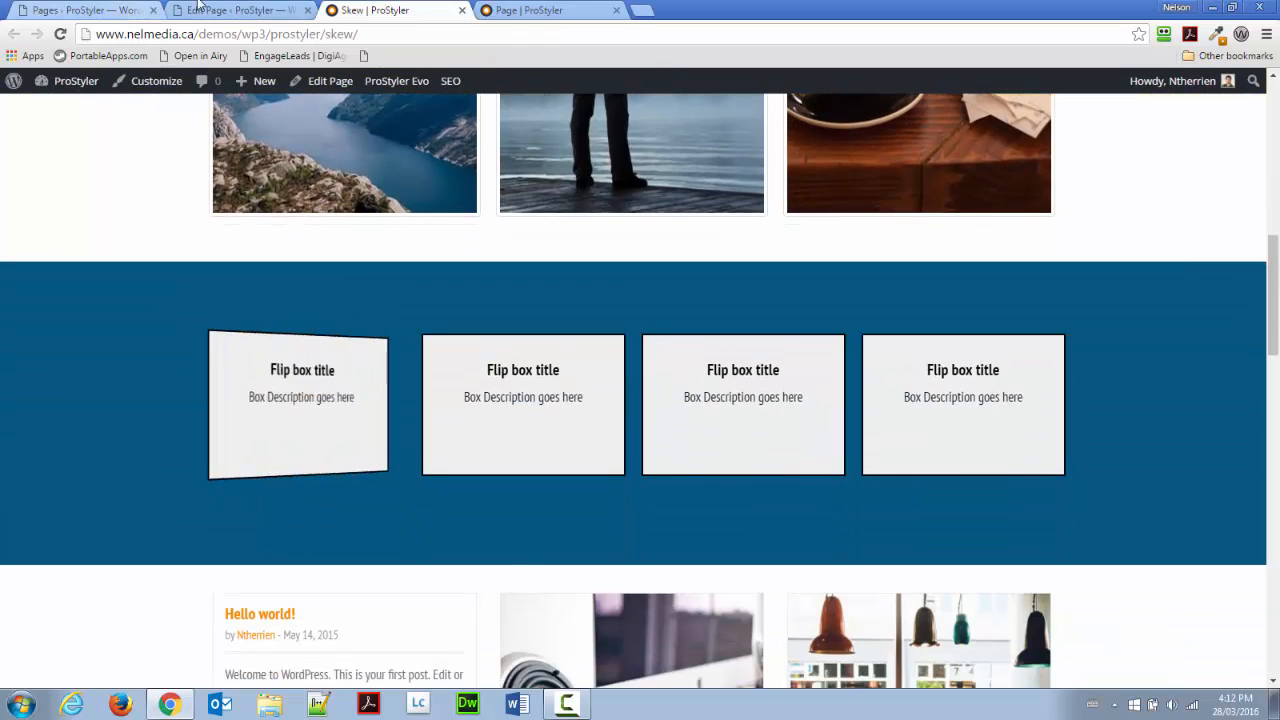
{"action": "left_click", "coordinate": [199, 7]}
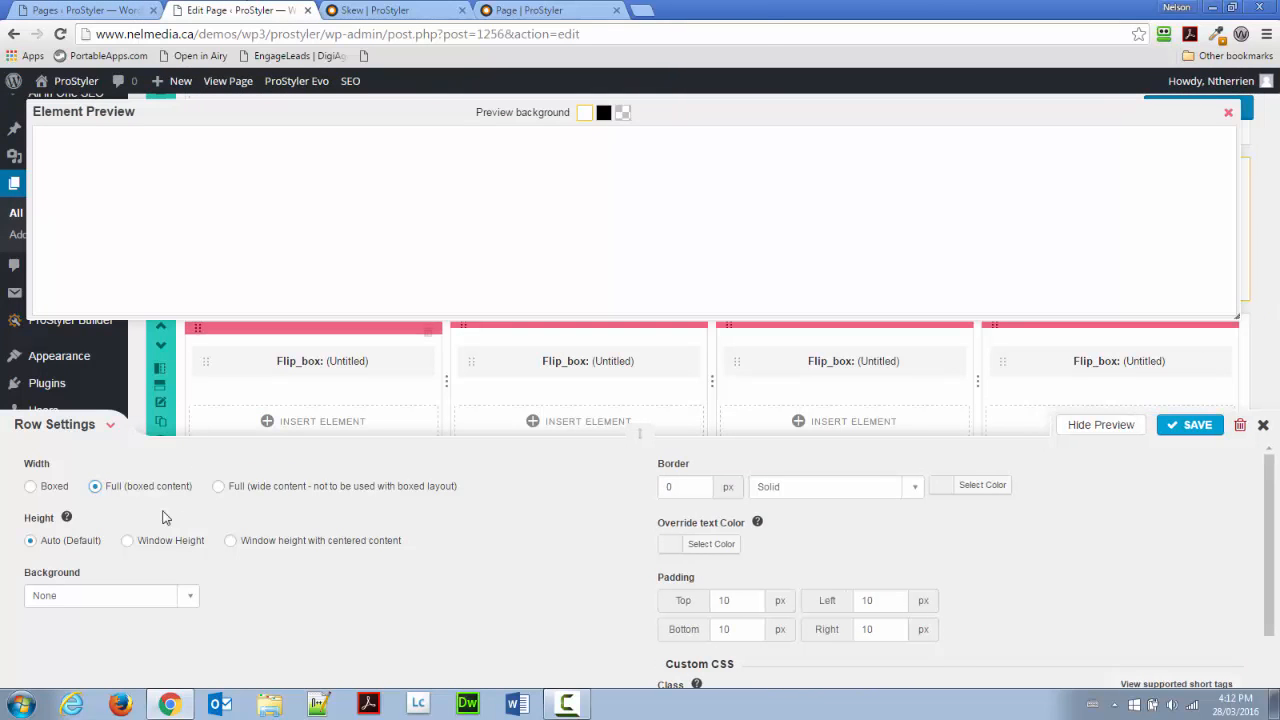
Step: Give the empty row above the flip boxes a Solid Color background in dark blue
{"action": "left_click", "coordinate": [148, 600]}
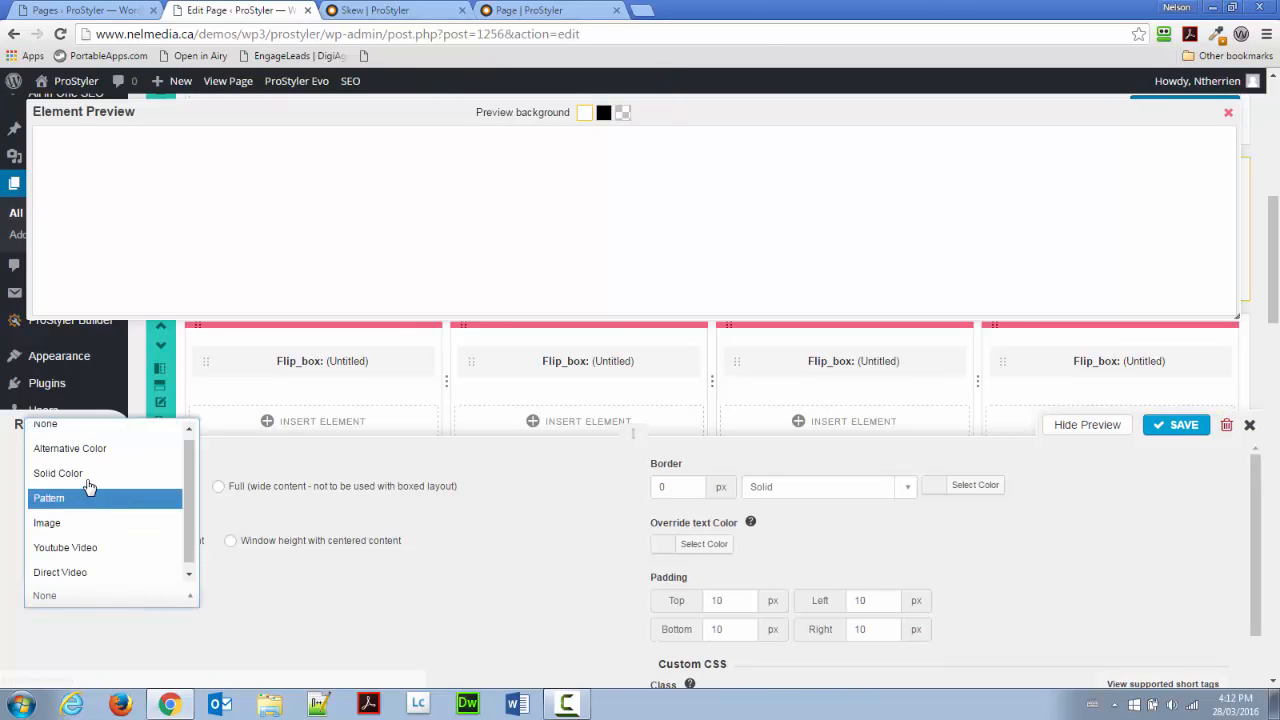
{"action": "left_click", "coordinate": [91, 623]}
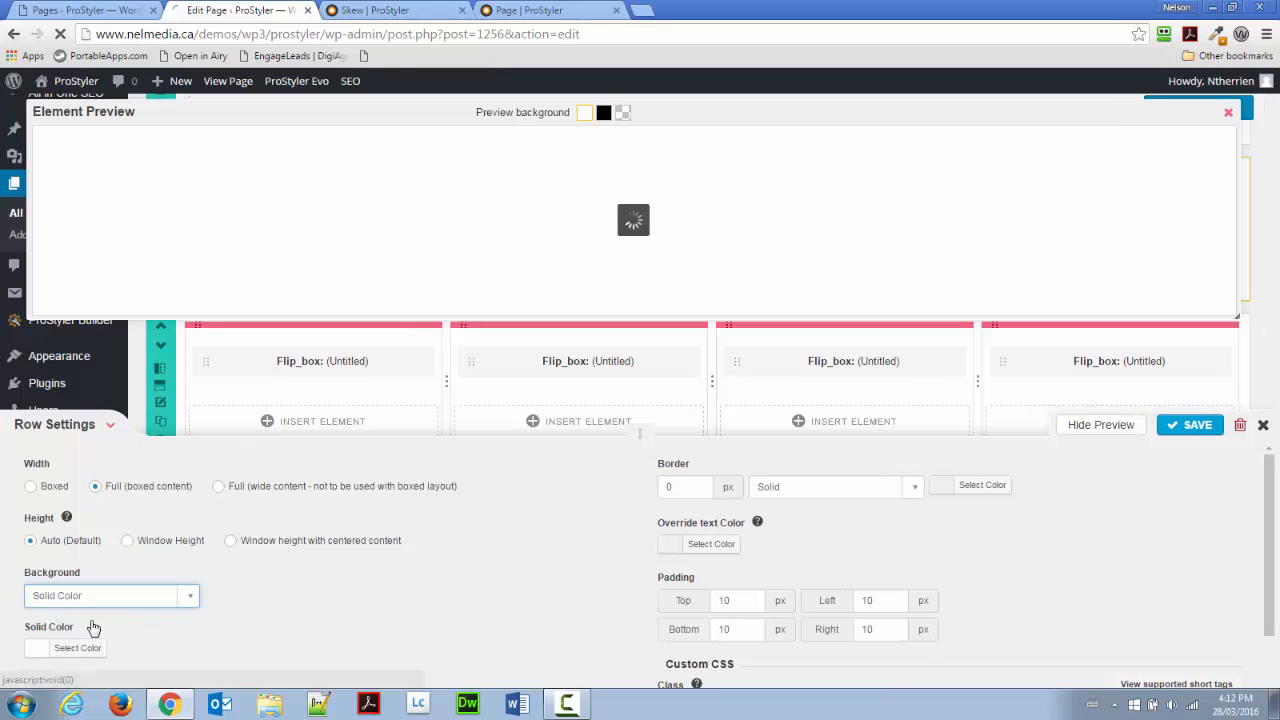
{"action": "left_click", "coordinate": [54, 645]}
{"action": "scroll", "coordinate": [80, 620], "scroll_direction": "down", "scroll_amount": 2}
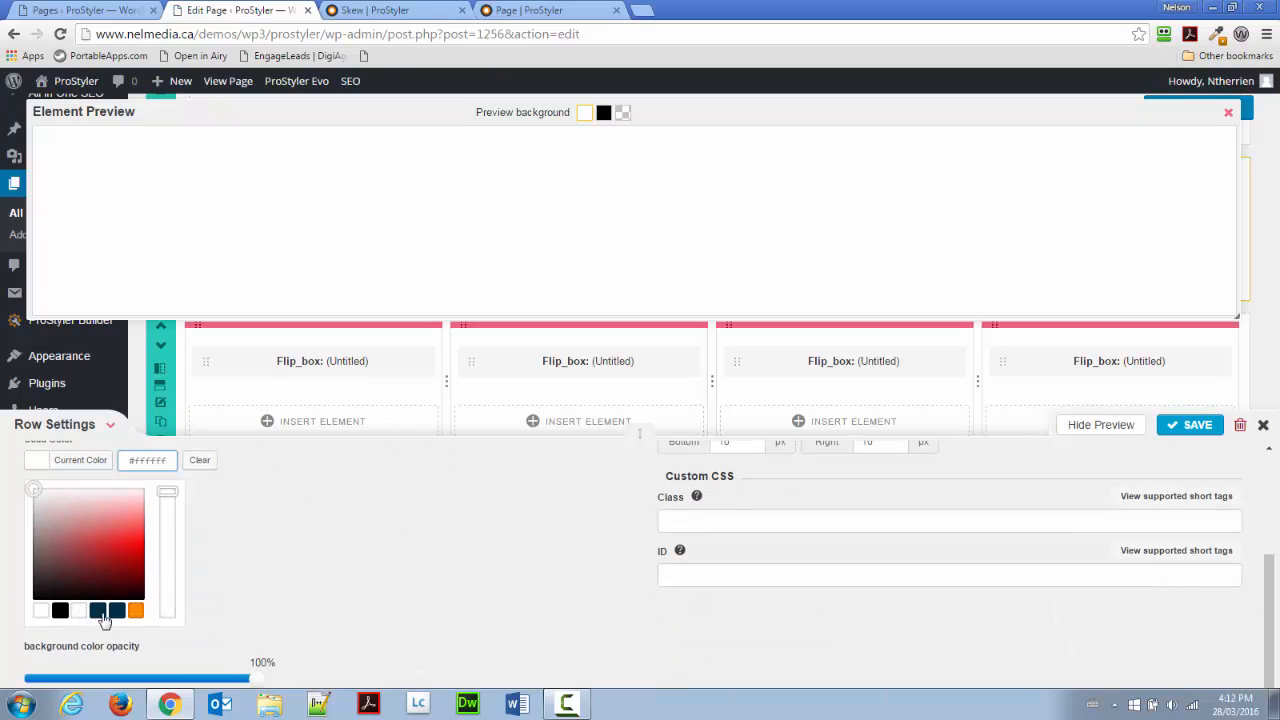
{"action": "left_click", "coordinate": [117, 611]}
{"action": "left_click", "coordinate": [304, 584]}
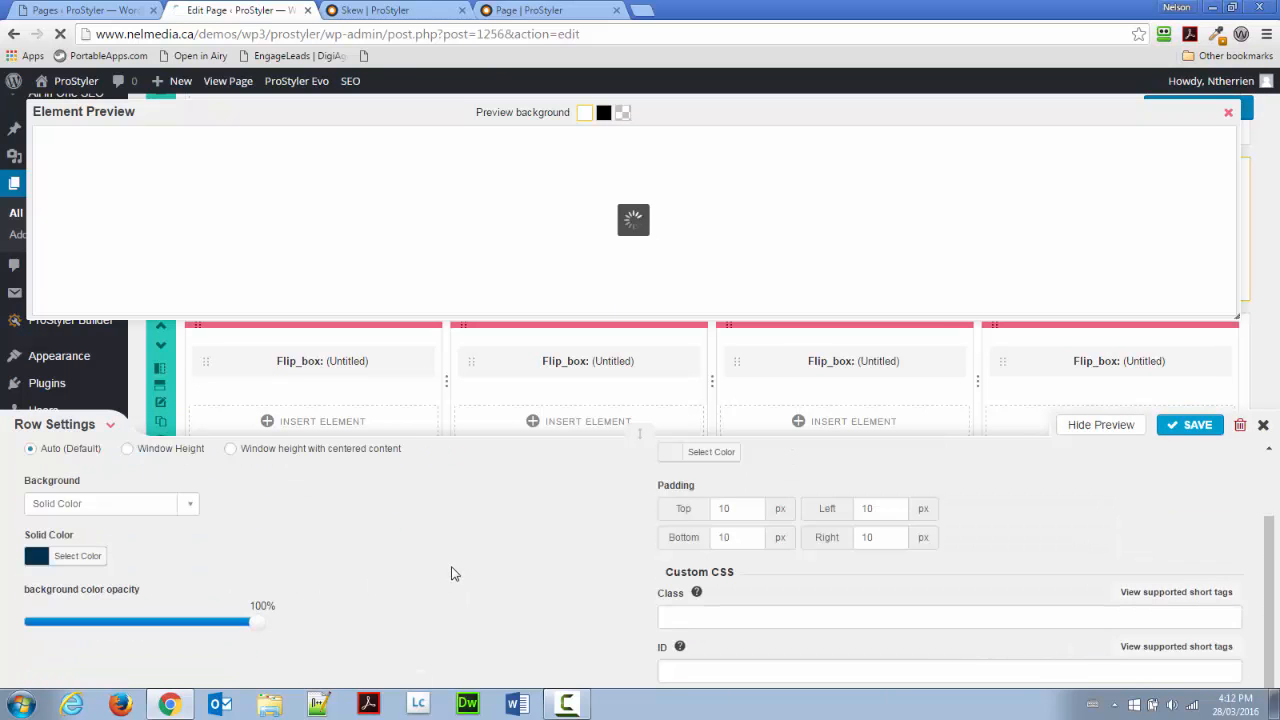
Step: Set the padding of the empty row above the flip boxes to 0 px on all four sides
{"action": "left_click_drag", "start_coordinate": [737, 508], "coordinate": [614, 517]}
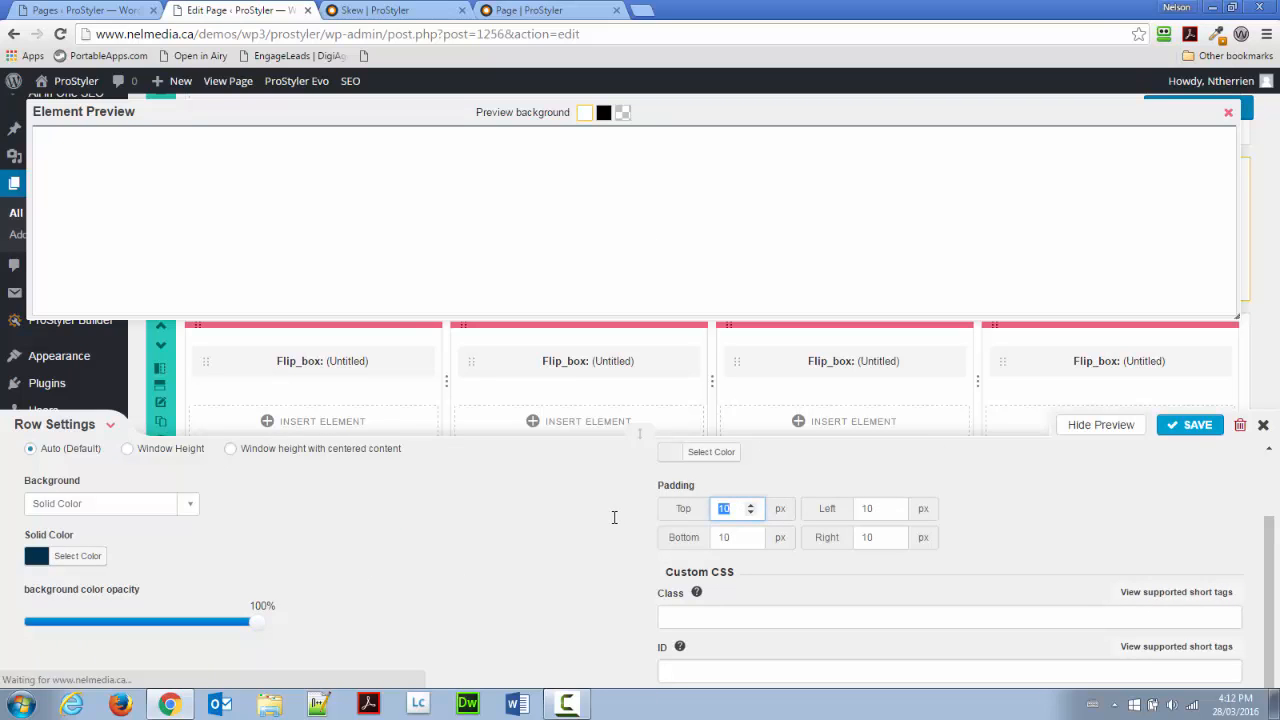
{"action": "type", "text": "0"}
{"action": "key", "text": "Tab"}
{"action": "type", "text": "0"}
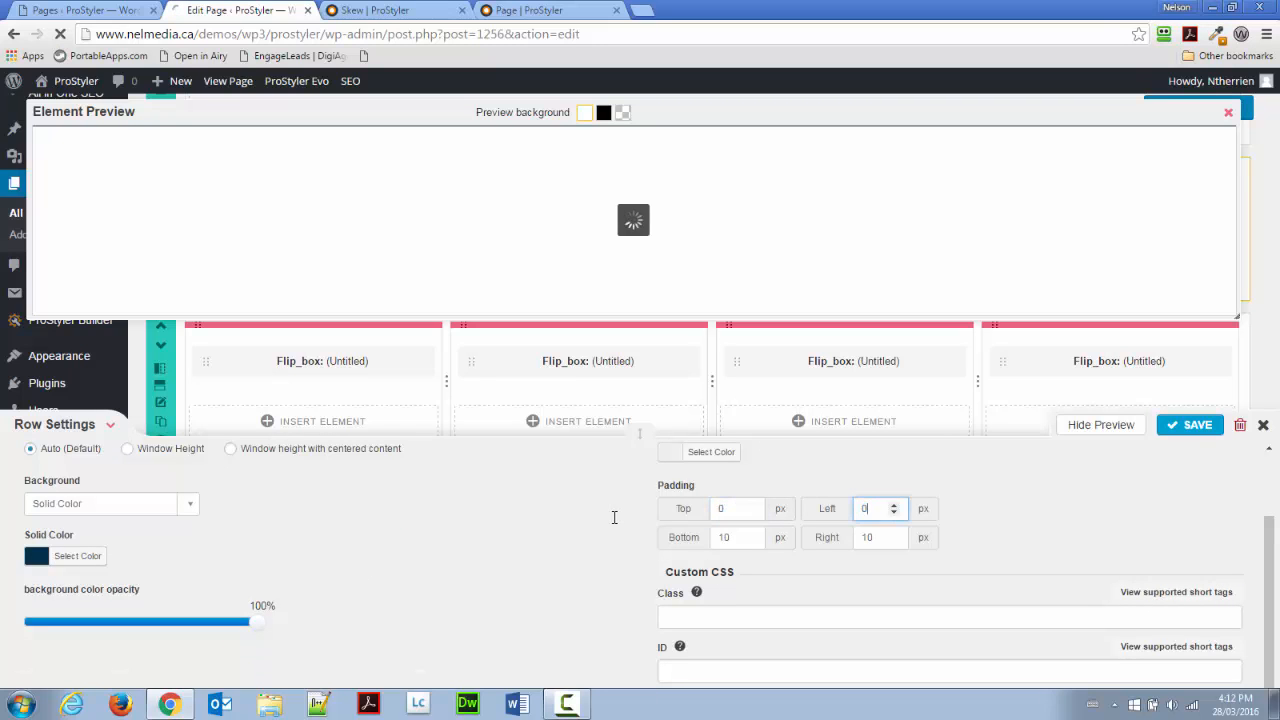
{"action": "key", "text": "Tab"}
{"action": "type", "text": "0"}
{"action": "key", "text": "Tab"}
{"action": "type", "text": "0"}
Step: Assign the custom CSS class skew_before to the row above the flip boxes and save the row settings
{"action": "key", "text": "Tab"}
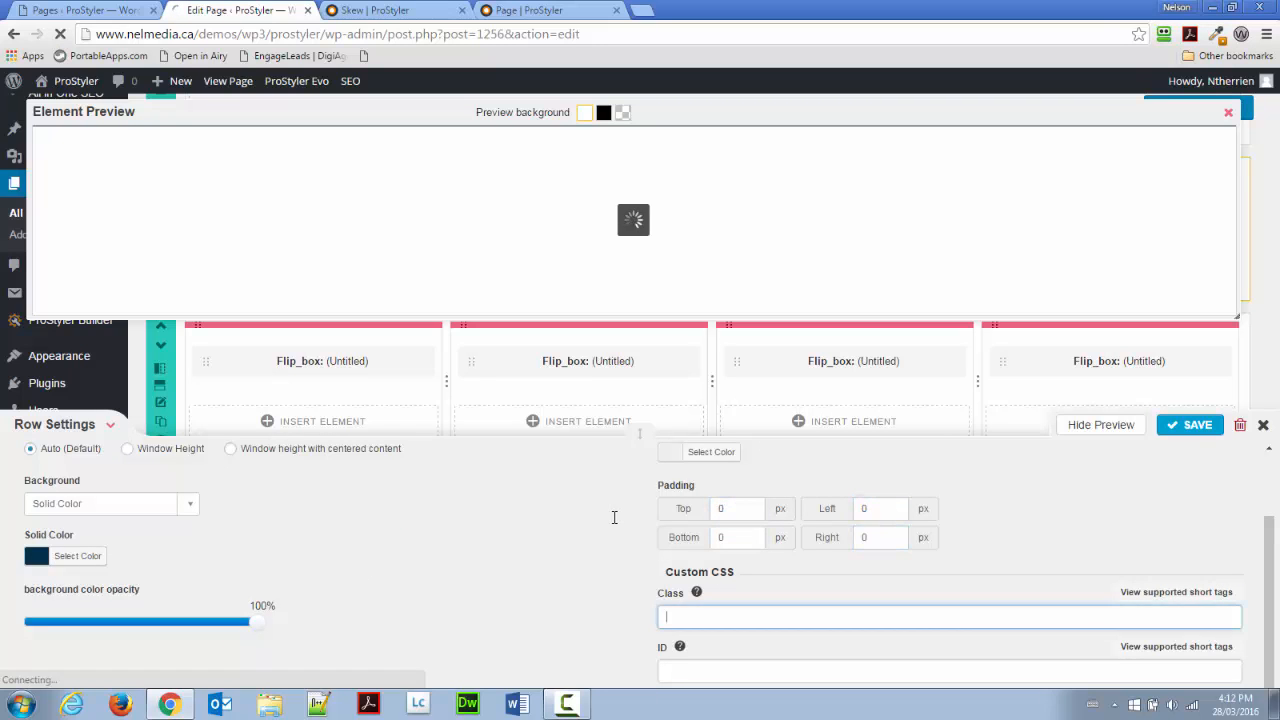
{"action": "type", "text": "skew_before"}
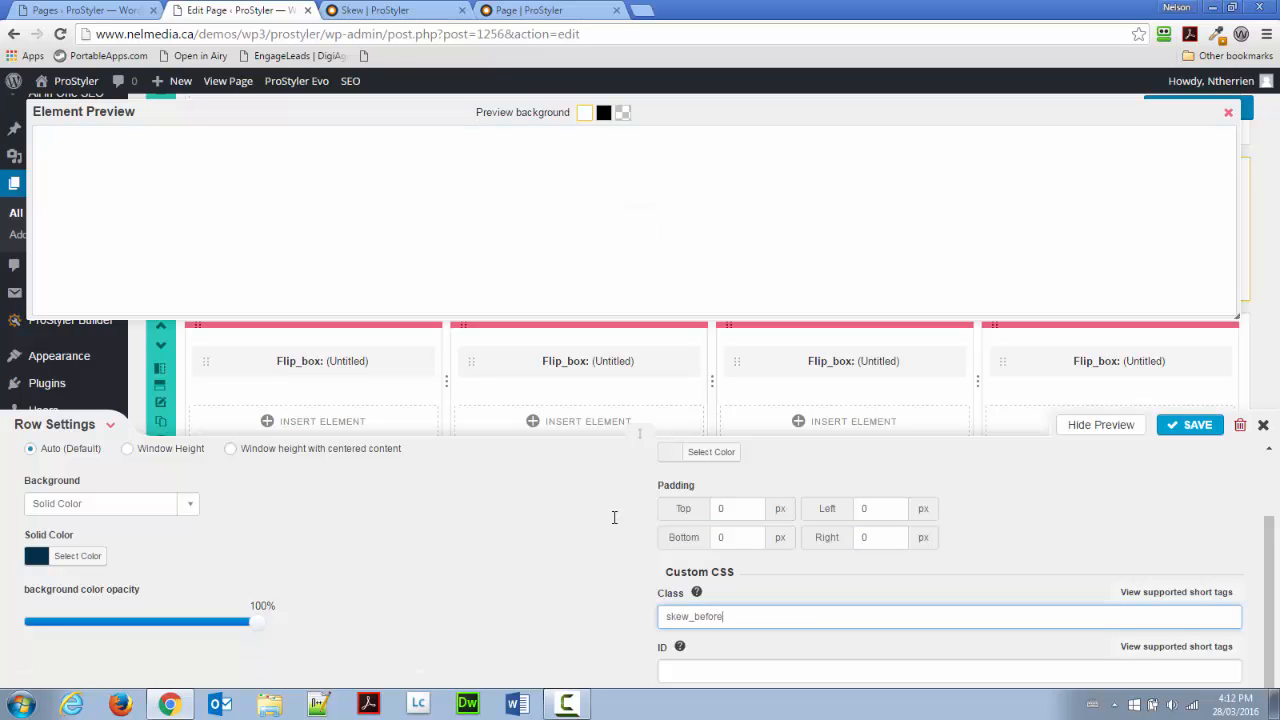
{"action": "left_click", "coordinate": [1184, 425]}
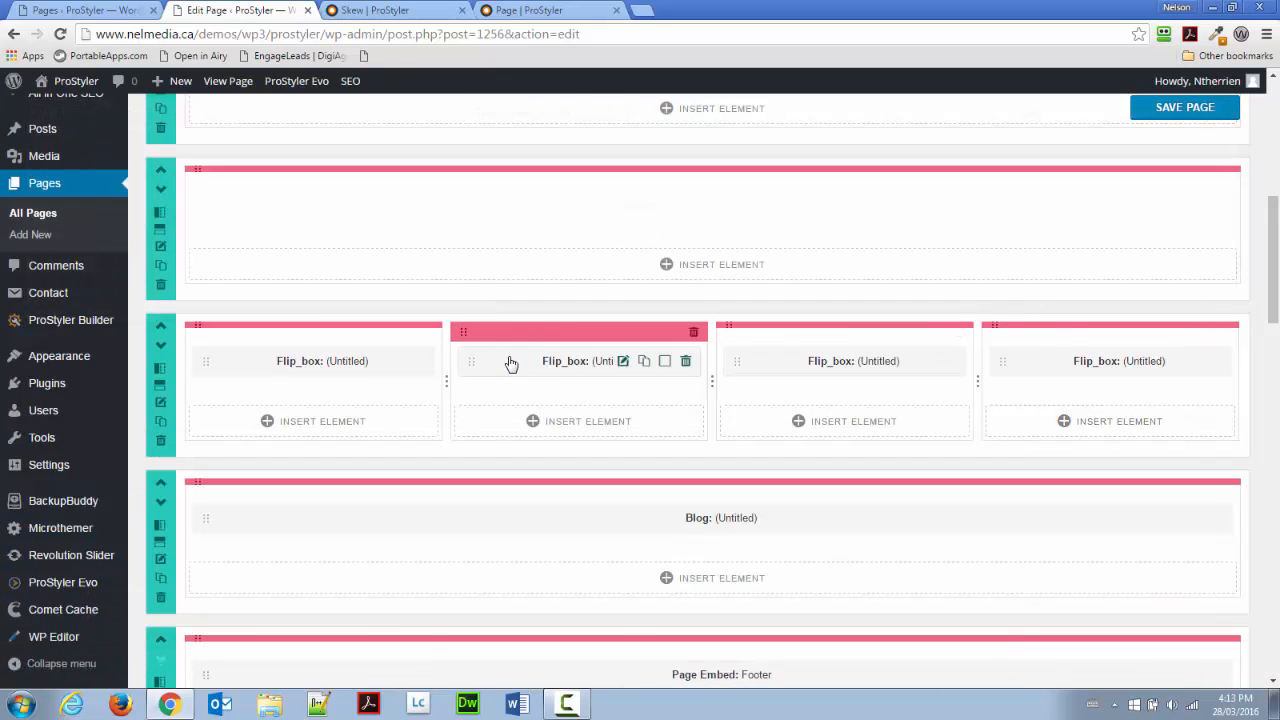
Step: Add an empty row between the flip boxes row and the Blog row, using the flip box section of the sample Page as reference
{"action": "left_click", "coordinate": [530, 10]}
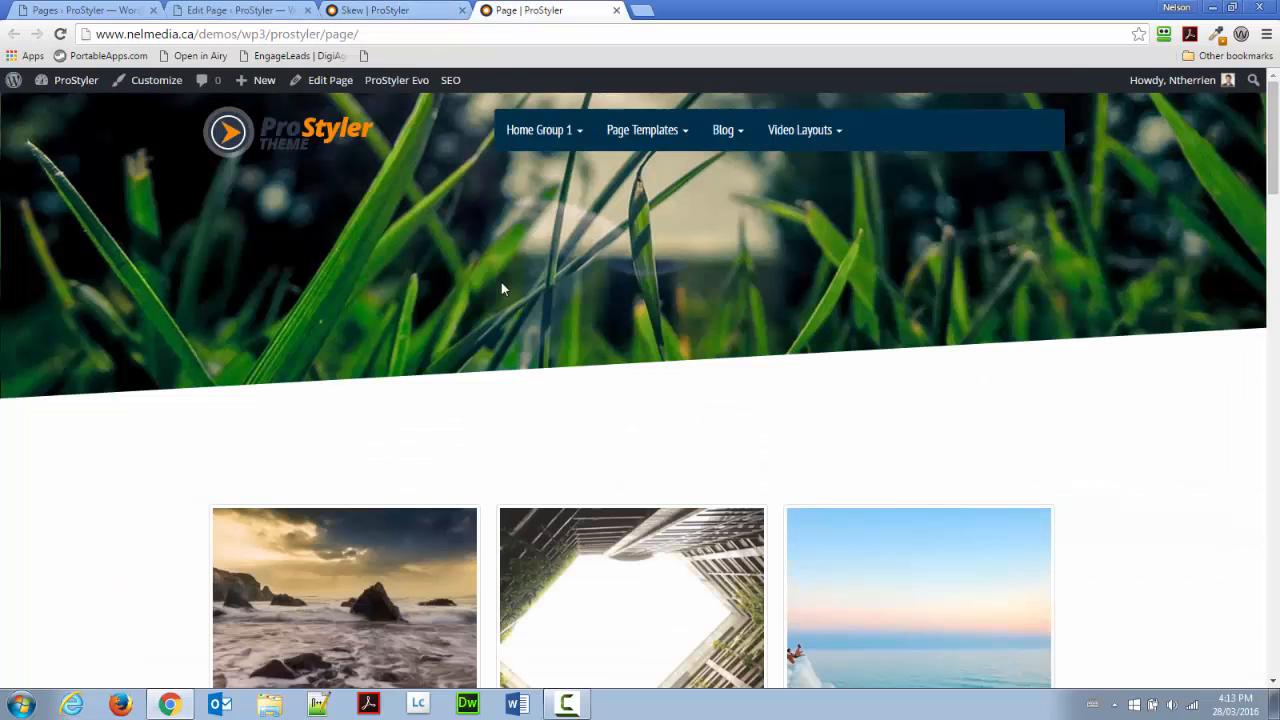
{"action": "scroll", "coordinate": [501, 288], "scroll_direction": "down", "scroll_amount": 7}
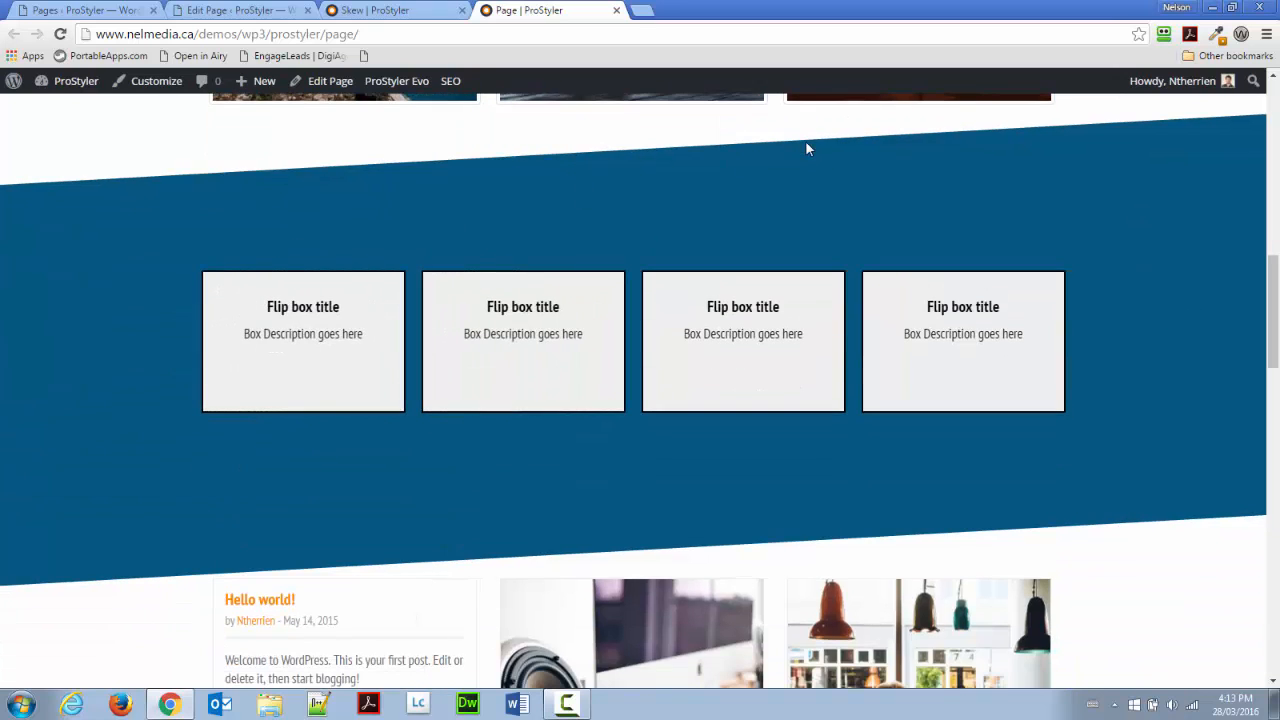
{"action": "left_click", "coordinate": [228, 12]}
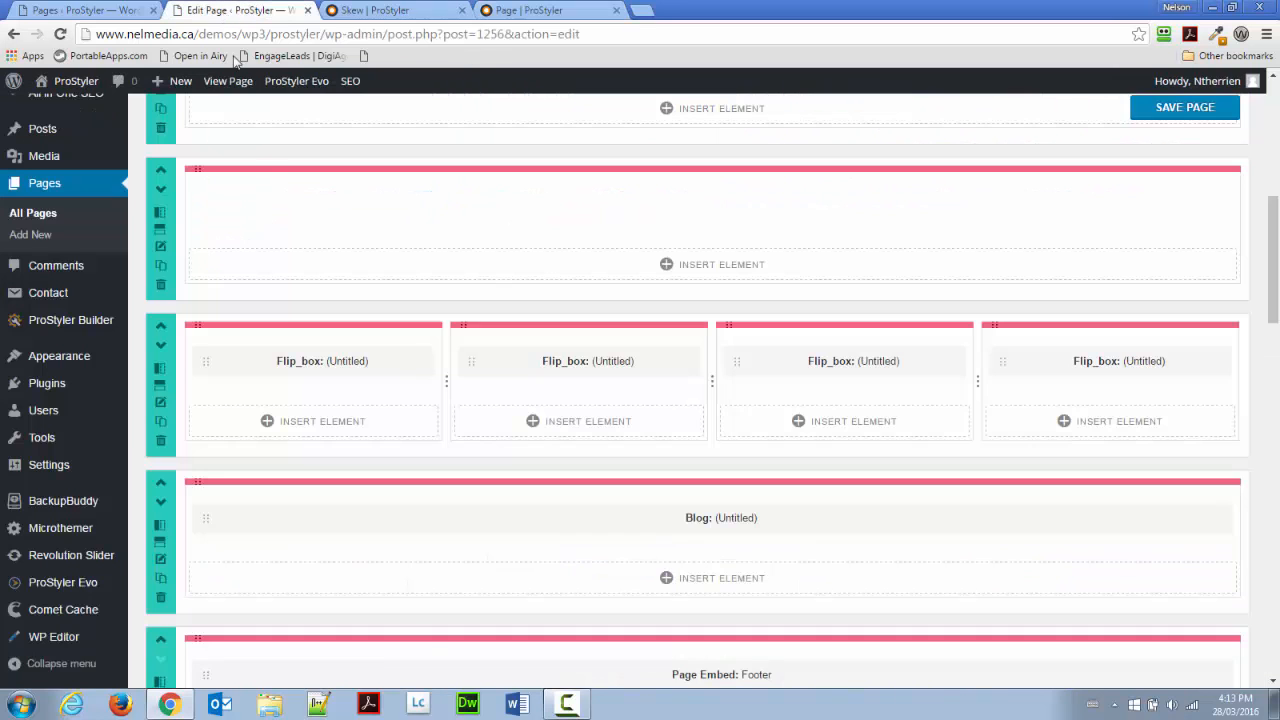
{"action": "scroll", "coordinate": [500, 480], "scroll_direction": "down", "scroll_amount": 3}
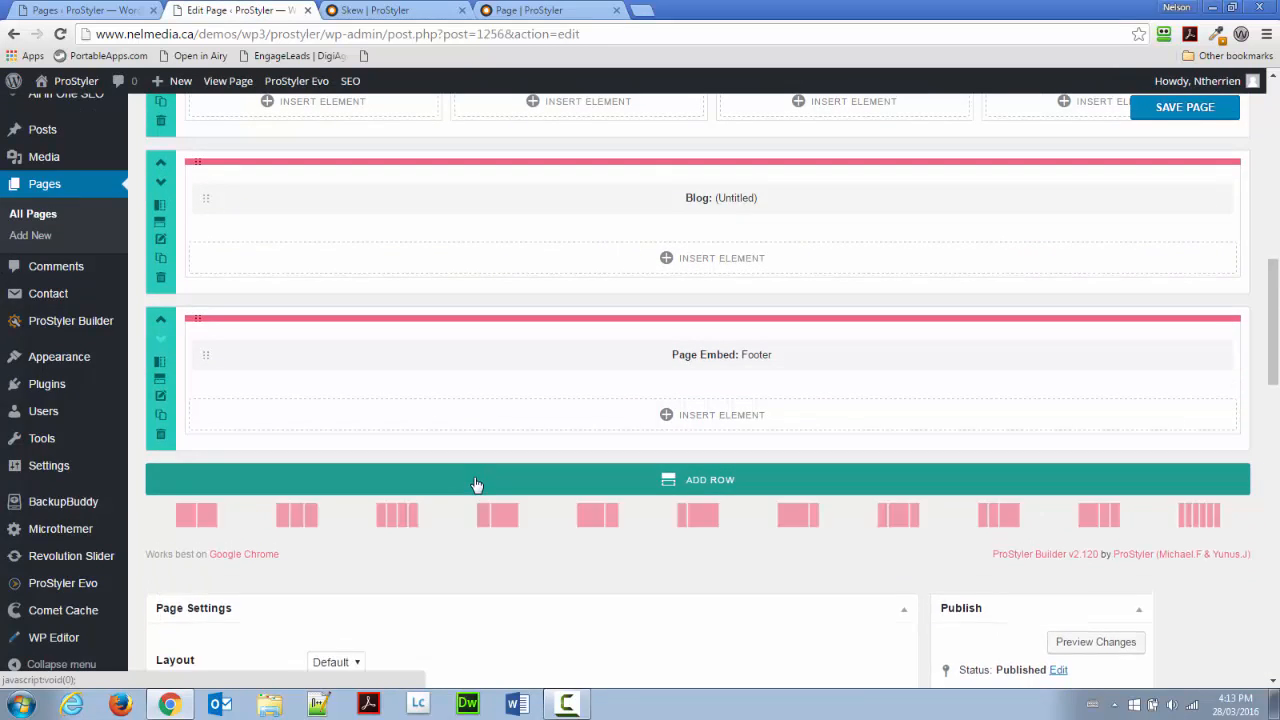
{"action": "left_click", "coordinate": [476, 484]}
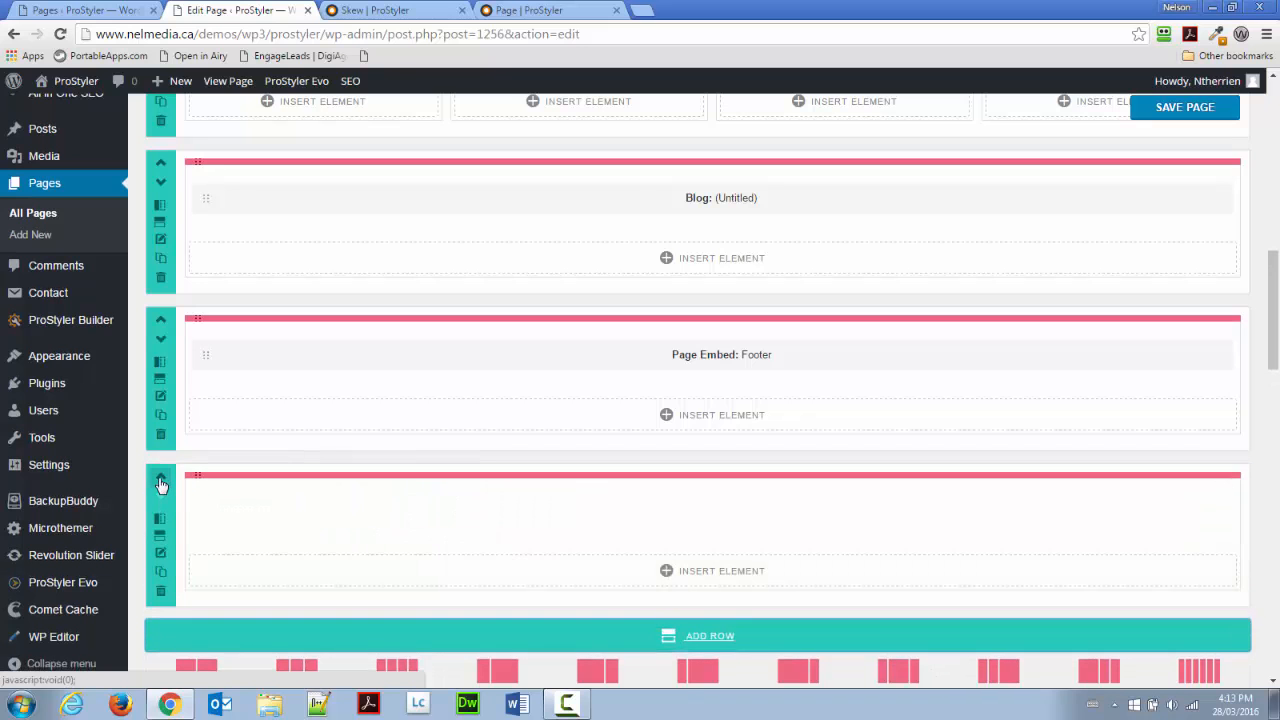
{"action": "left_click", "coordinate": [161, 484]}
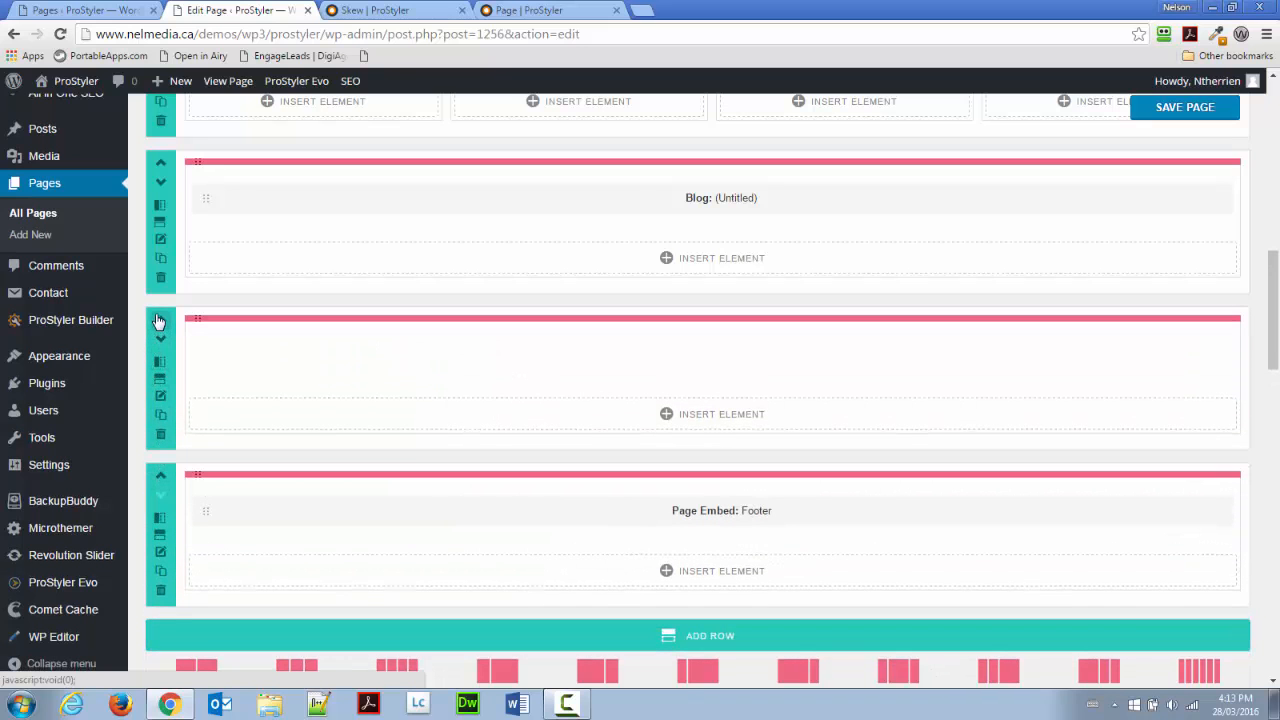
{"action": "left_click", "coordinate": [160, 321]}
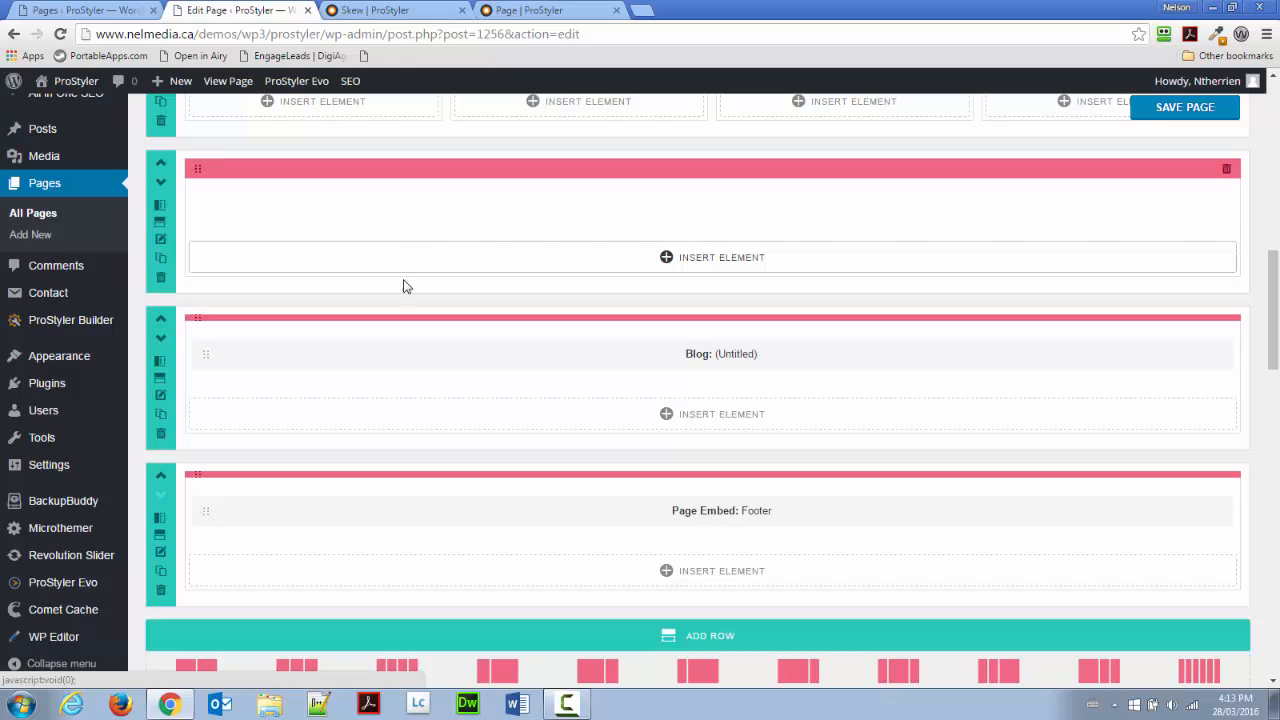
Step: Give the new empty row below the flip boxes a Solid Color background in dark blue
{"action": "scroll", "coordinate": [403, 287], "scroll_direction": "up", "scroll_amount": 3}
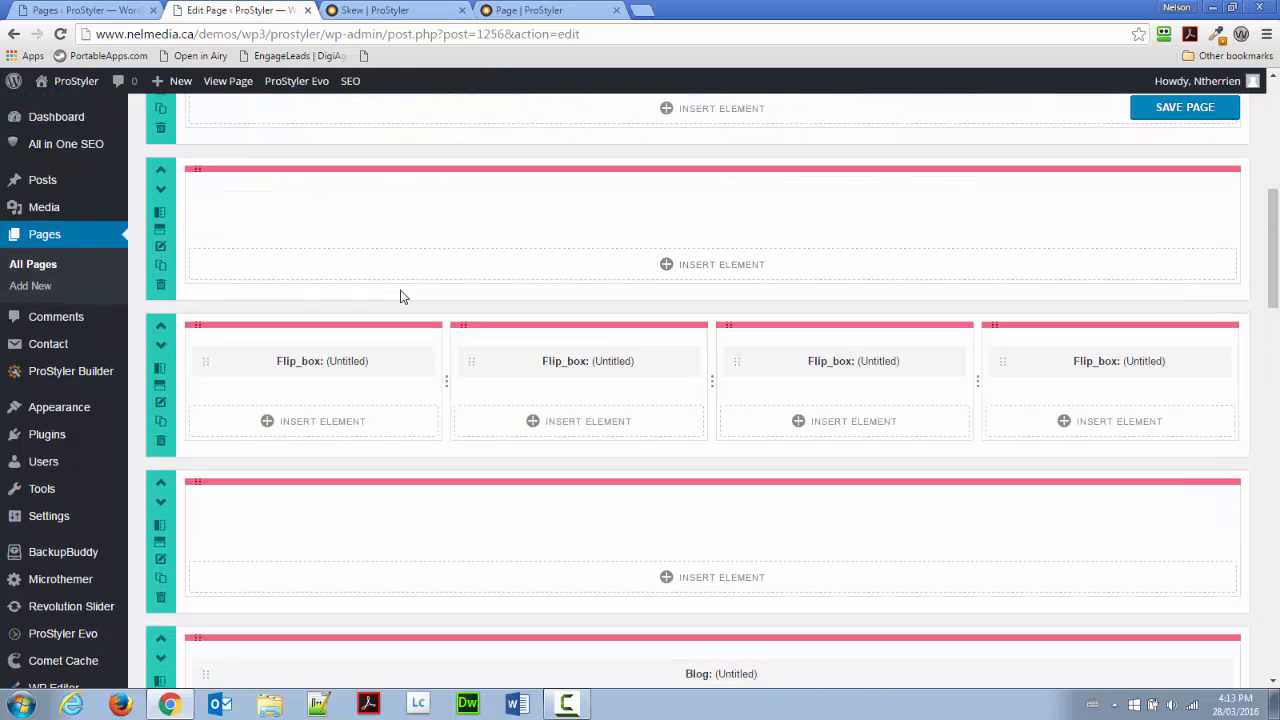
{"action": "left_click", "coordinate": [161, 563]}
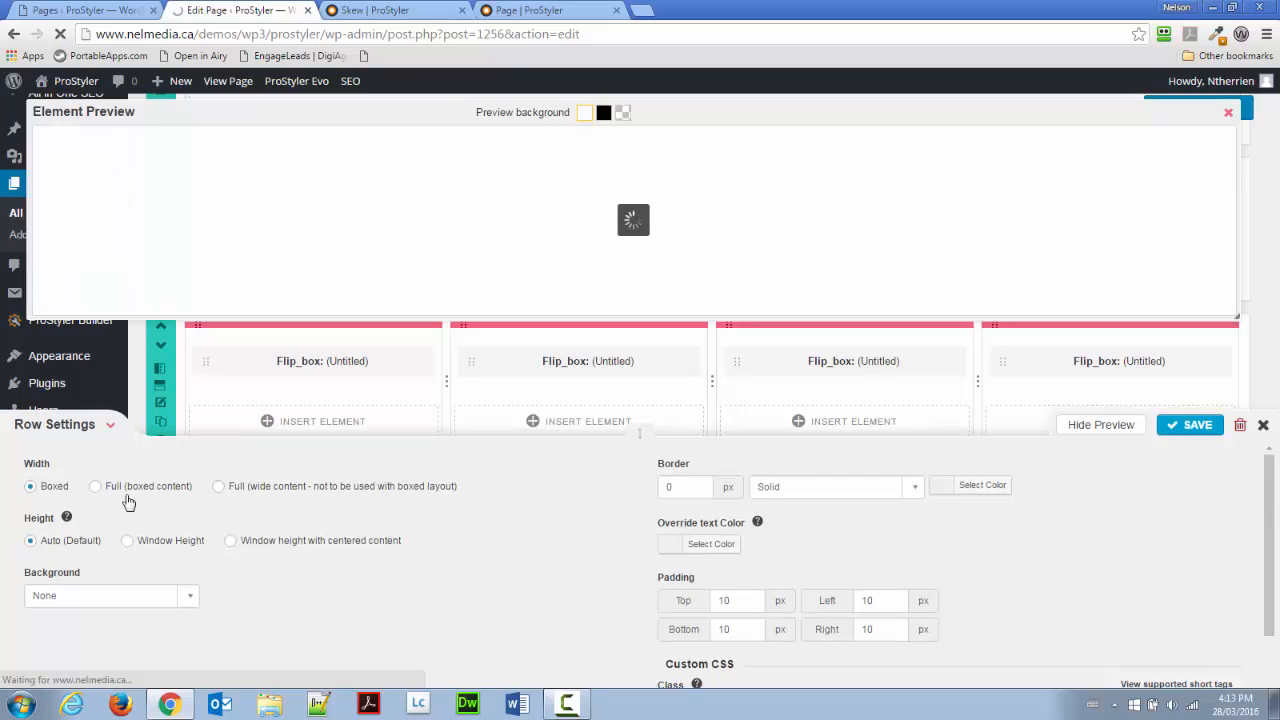
{"action": "left_click", "coordinate": [110, 596]}
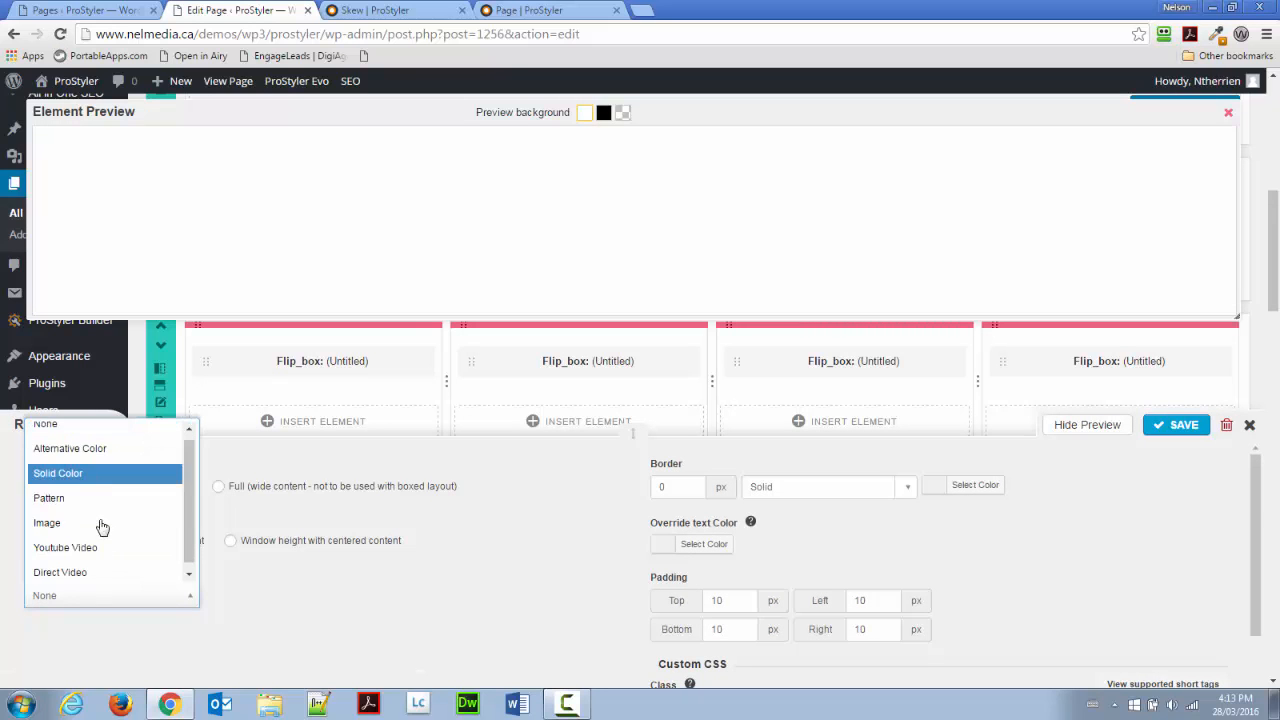
{"action": "left_click", "coordinate": [104, 474]}
{"action": "scroll", "coordinate": [222, 630], "scroll_direction": "down", "scroll_amount": 1}
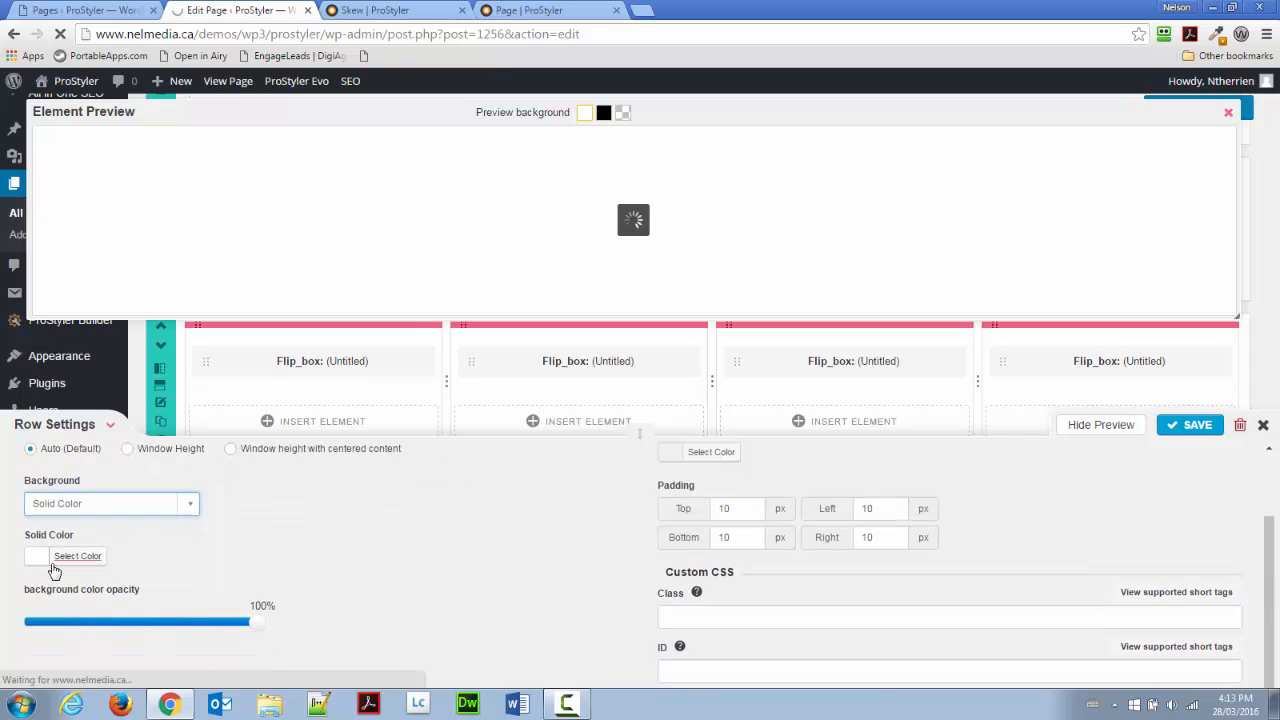
{"action": "left_click", "coordinate": [82, 560]}
{"action": "scroll", "coordinate": [121, 591], "scroll_direction": "down", "scroll_amount": 1}
{"action": "scroll", "coordinate": [119, 591], "scroll_direction": "up", "scroll_amount": 2}
{"action": "scroll", "coordinate": [117, 638], "scroll_direction": "down", "scroll_amount": 2}
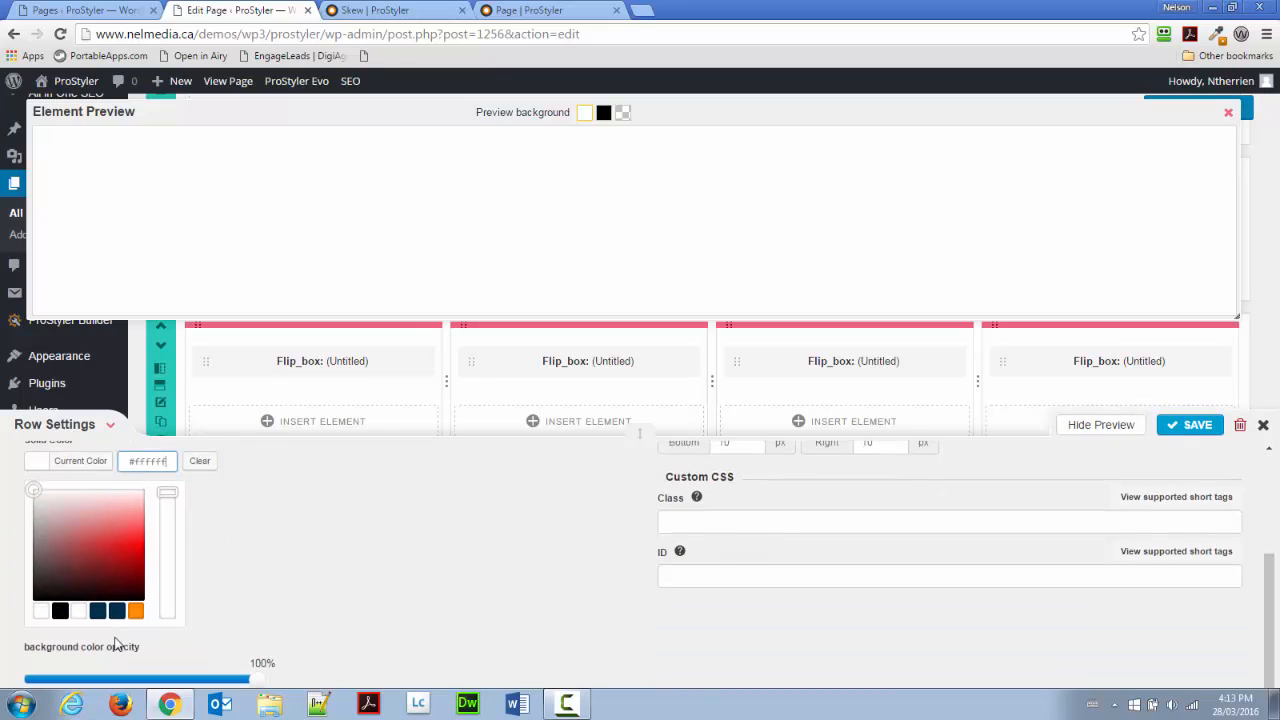
{"action": "left_click", "coordinate": [118, 614]}
{"action": "left_click", "coordinate": [350, 611]}
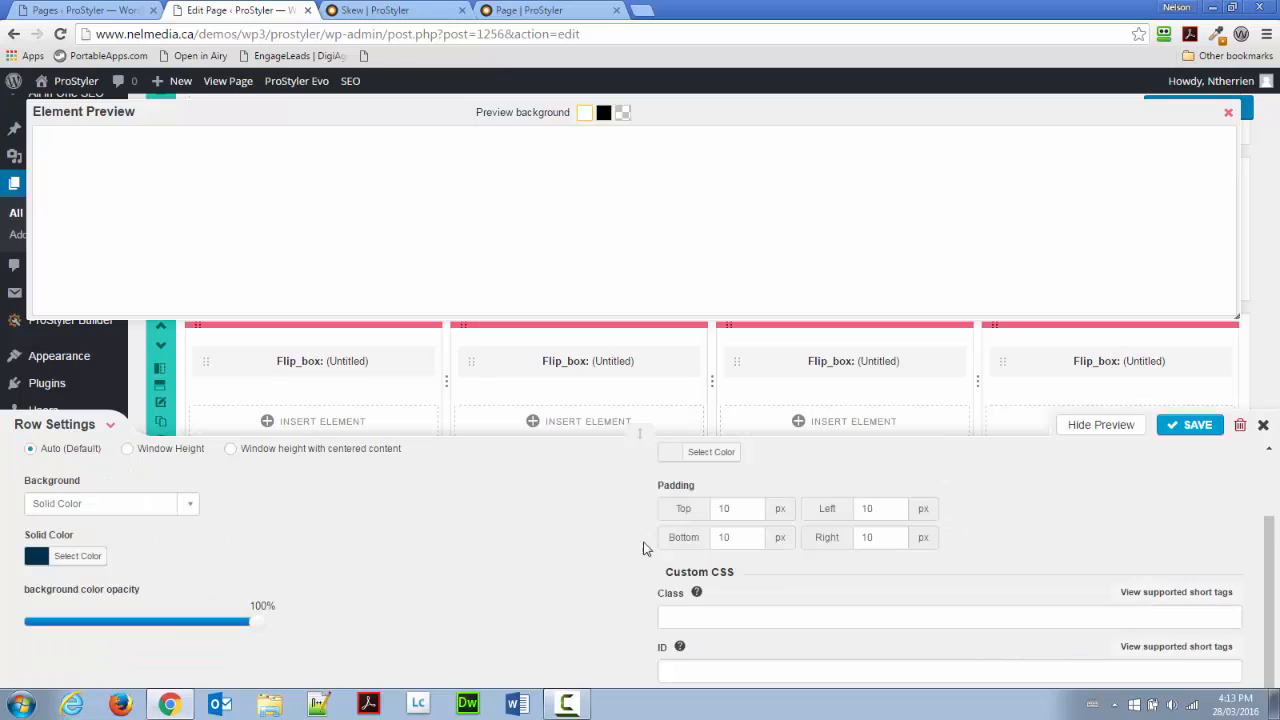
Step: Set the padding of the row below the flip boxes to 0 px on all four sides
{"action": "double_click", "coordinate": [728, 509]}
{"action": "type", "text": "0"}
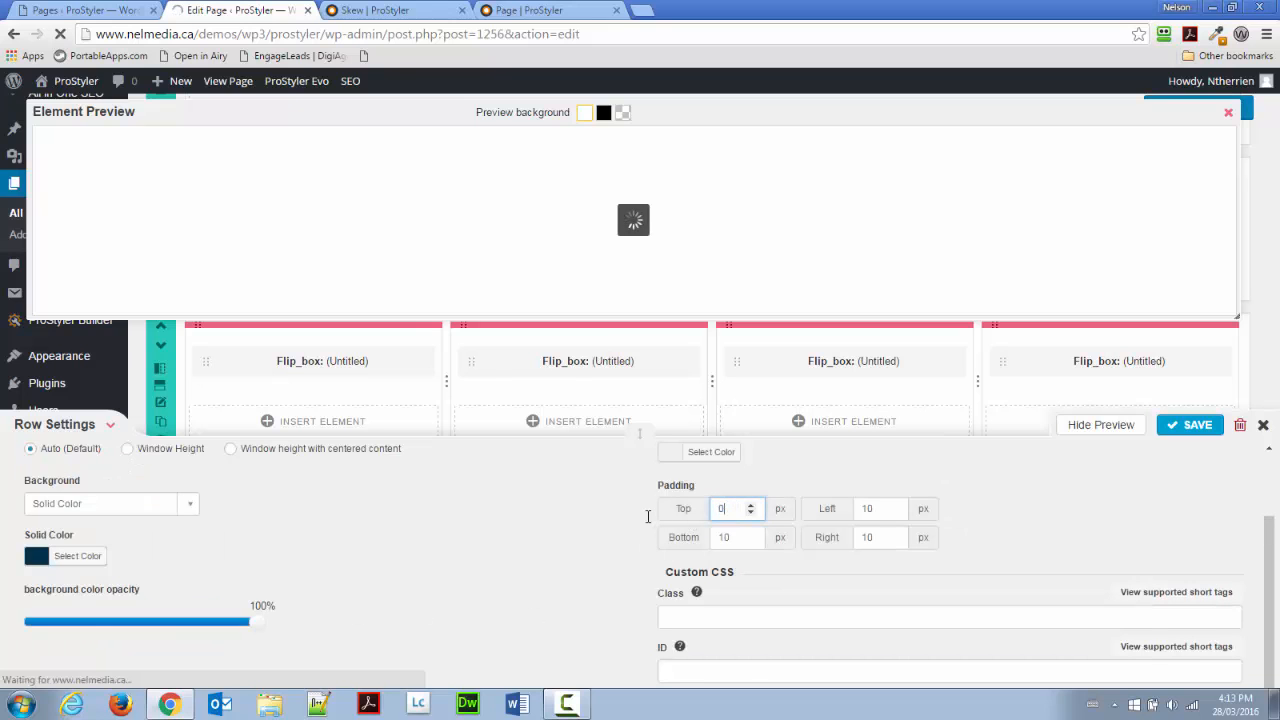
{"action": "key", "text": "Tab"}
{"action": "type", "text": "0"}
{"action": "key", "text": "Tab"}
{"action": "type", "text": "0"}
{"action": "key", "text": "Tab"}
{"action": "type", "text": "0"}
{"action": "key", "text": "Tab"}
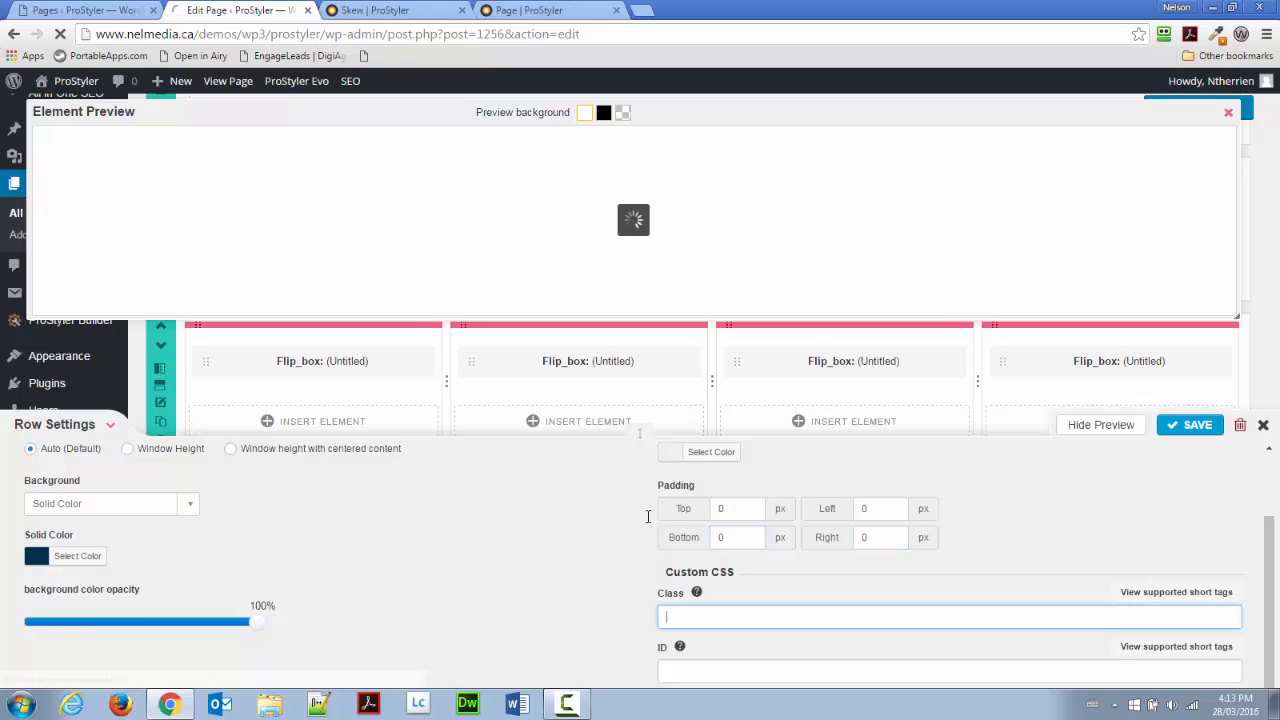
Step: Assign the custom CSS class skew_after to the row below the flip boxes, then save the row settings and the page
{"action": "type", "text": "skew_after"}
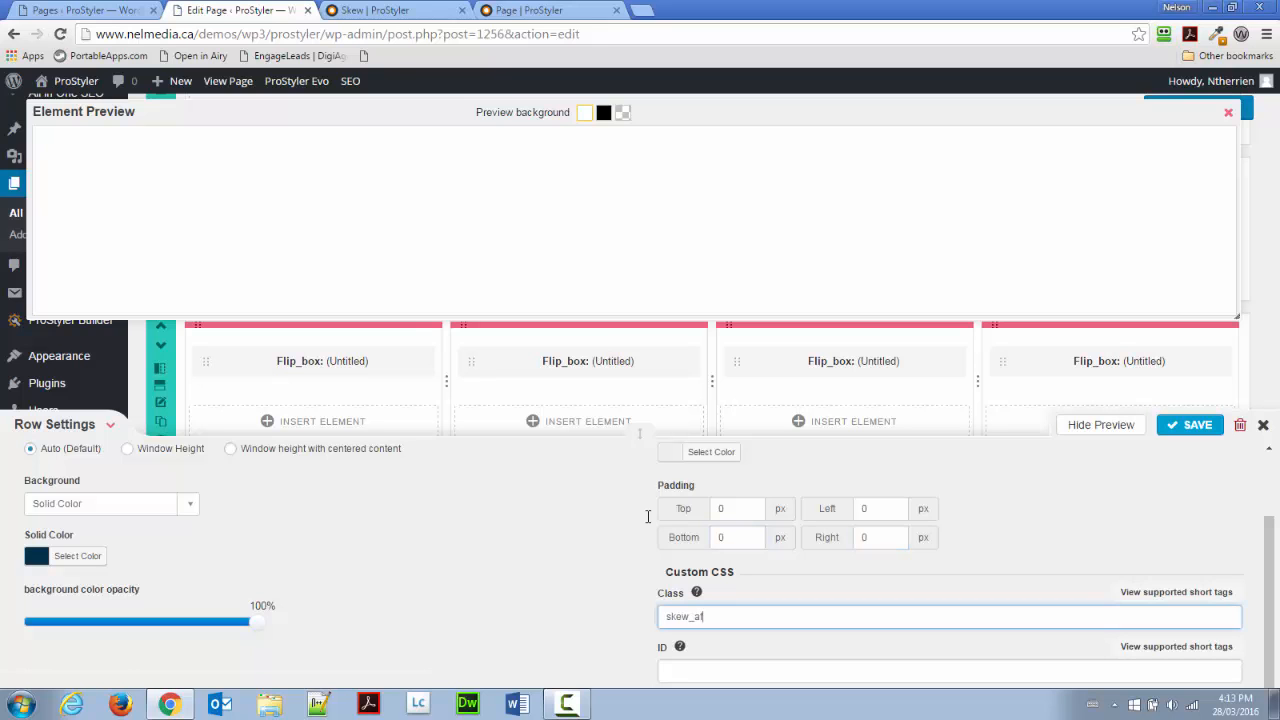
{"action": "left_click", "coordinate": [1195, 428]}
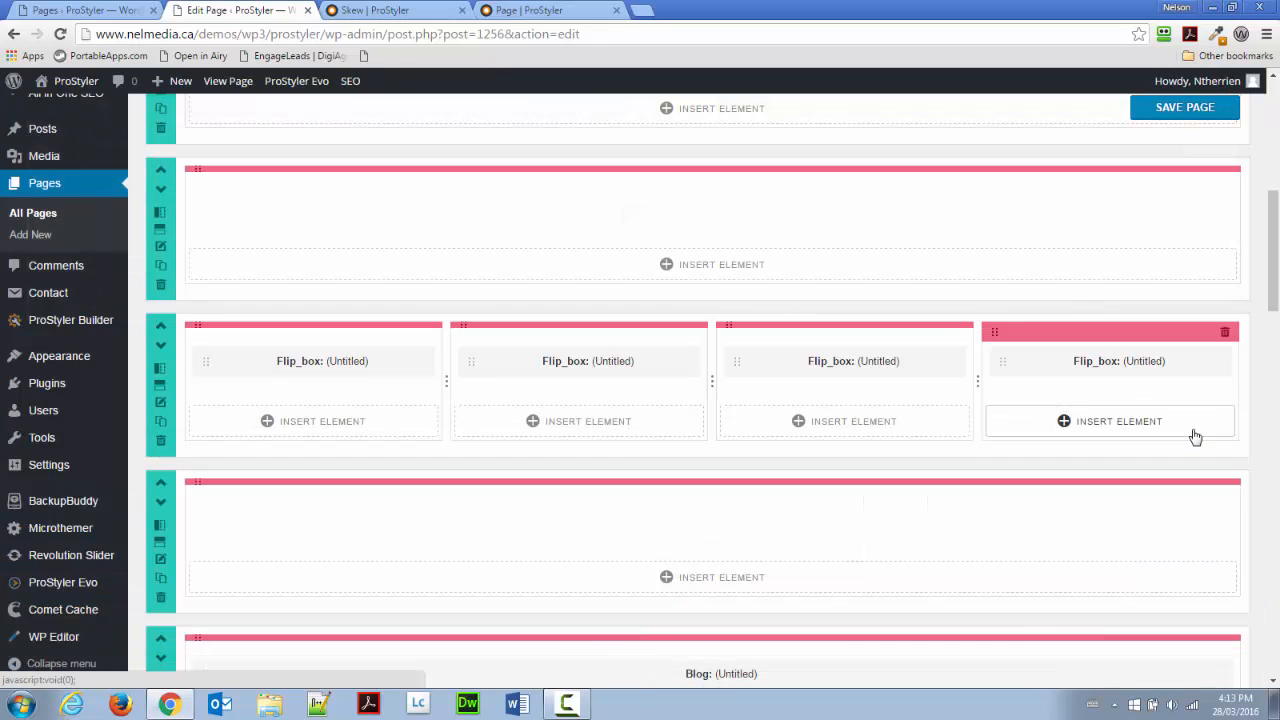
{"action": "left_click", "coordinate": [1163, 108]}
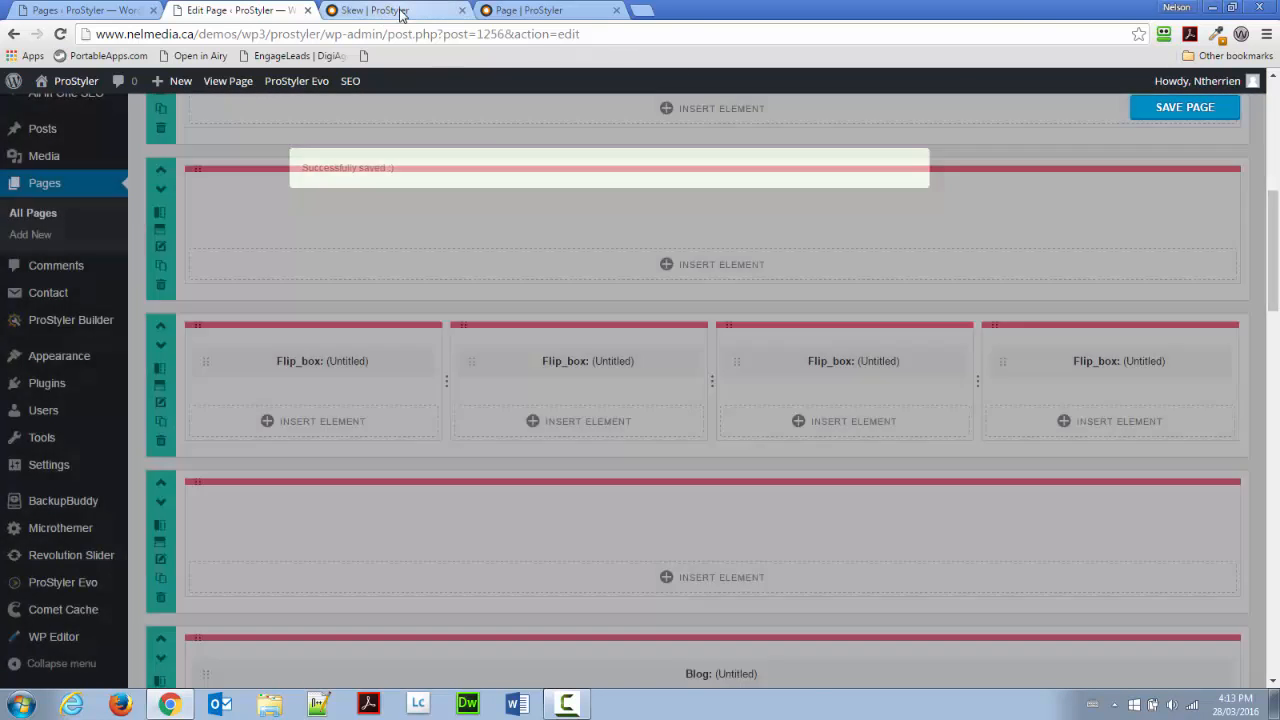
Step: Reload the published Skew page and check the edges of the flip box section and the header
{"action": "left_click", "coordinate": [400, 12]}
{"action": "left_click", "coordinate": [59, 34]}
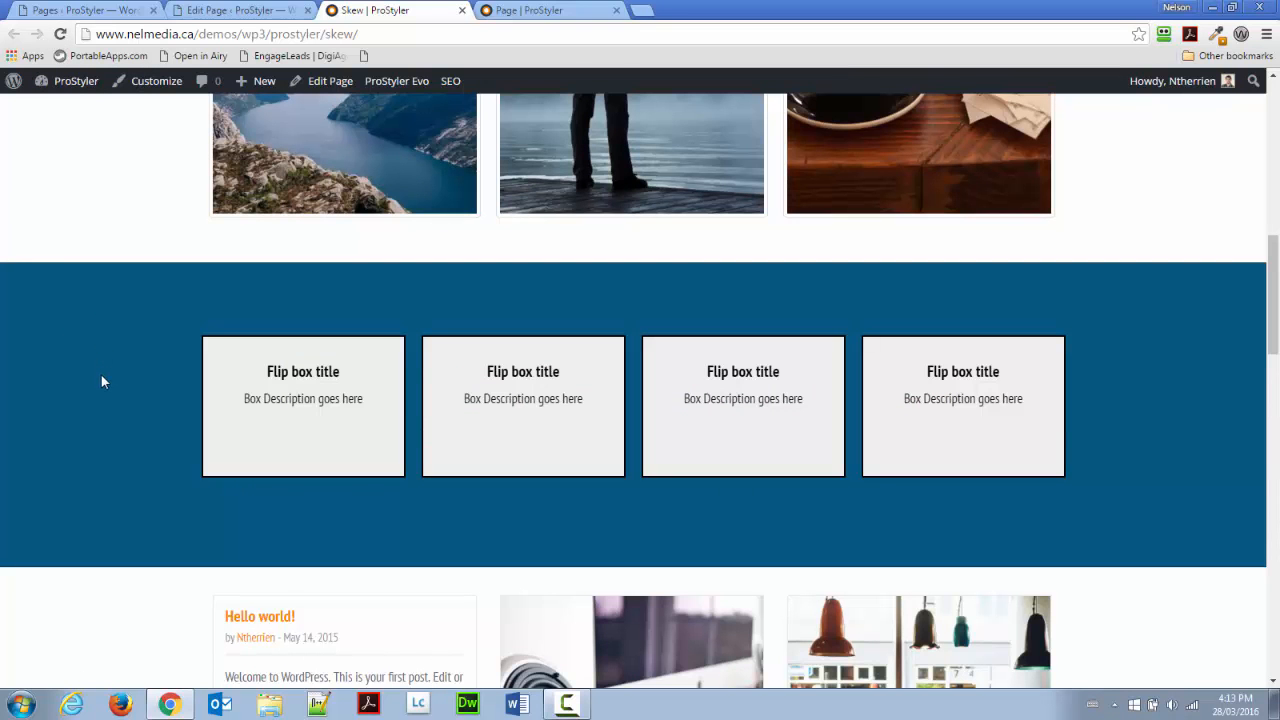
{"action": "scroll", "coordinate": [113, 388], "scroll_direction": "up", "scroll_amount": 8}
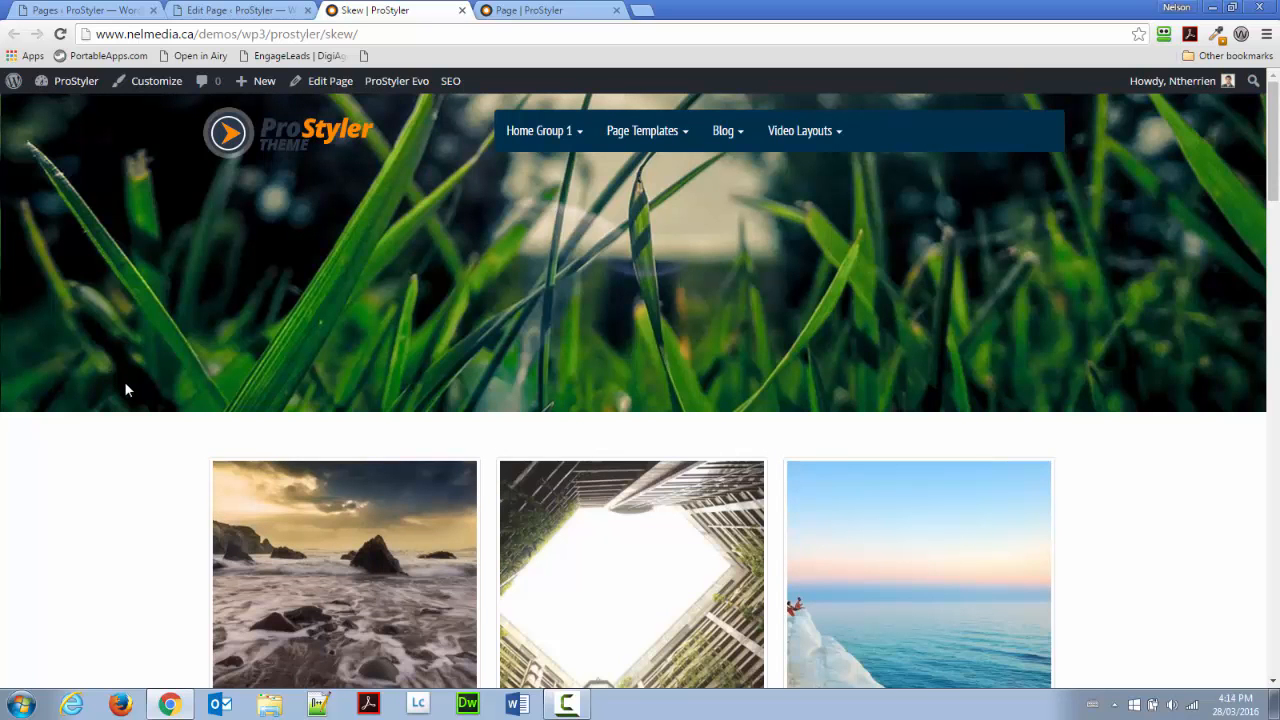
Step: Inspect the skew_after row below the header image and its styles with the browser's developer tools
{"action": "key", "text": "F12"}
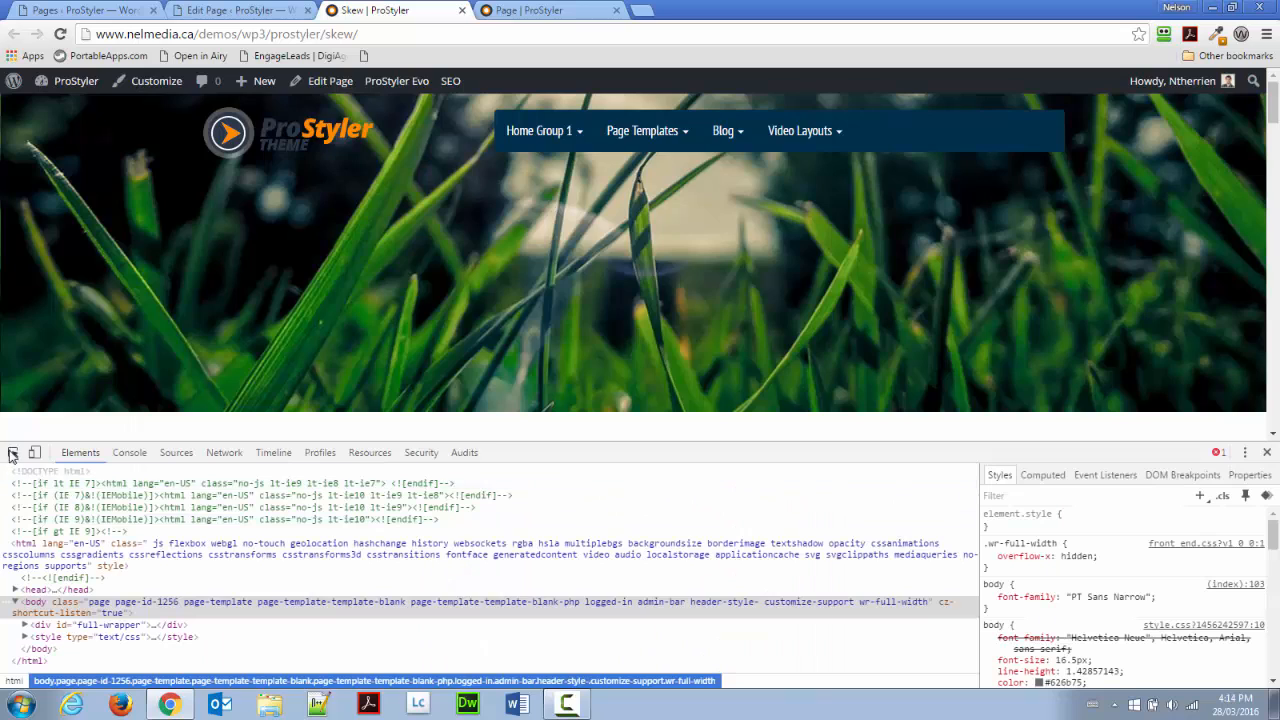
{"action": "left_click", "coordinate": [13, 452]}
{"action": "scroll", "coordinate": [80, 392], "scroll_direction": "down", "scroll_amount": 3}
{"action": "left_click", "coordinate": [245, 430]}
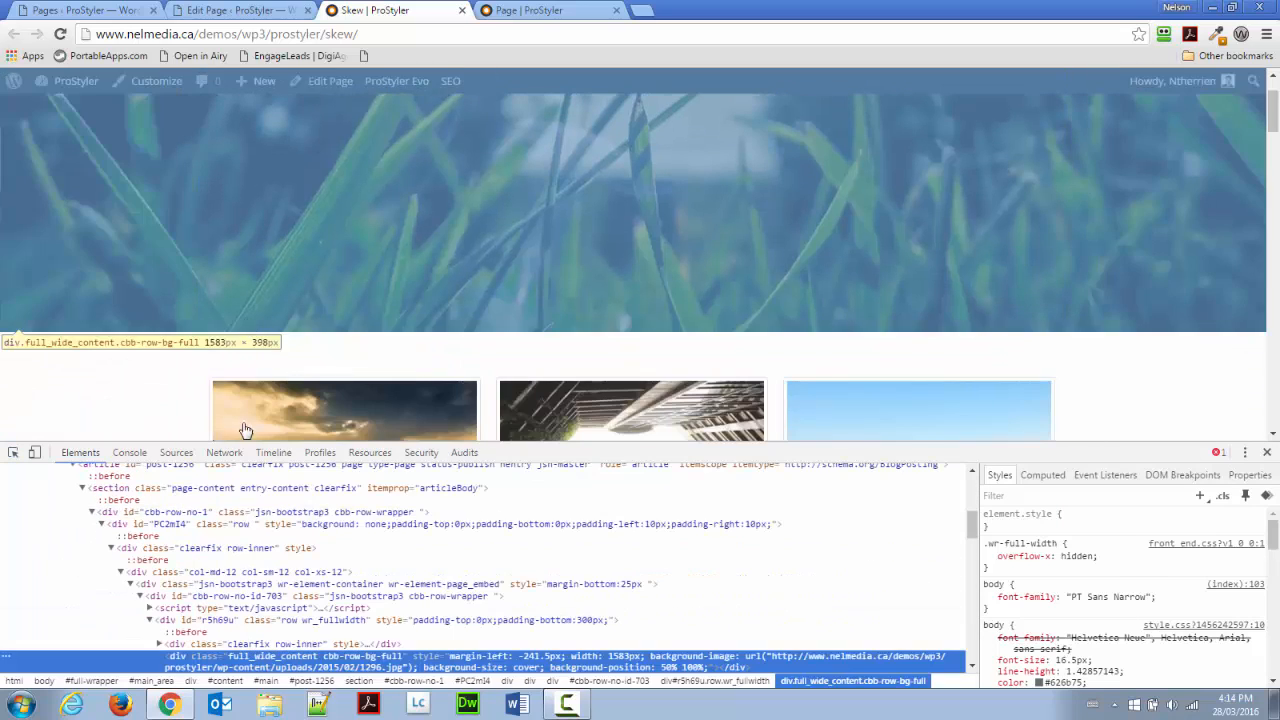
{"action": "scroll", "coordinate": [194, 600], "scroll_direction": "down", "scroll_amount": 3}
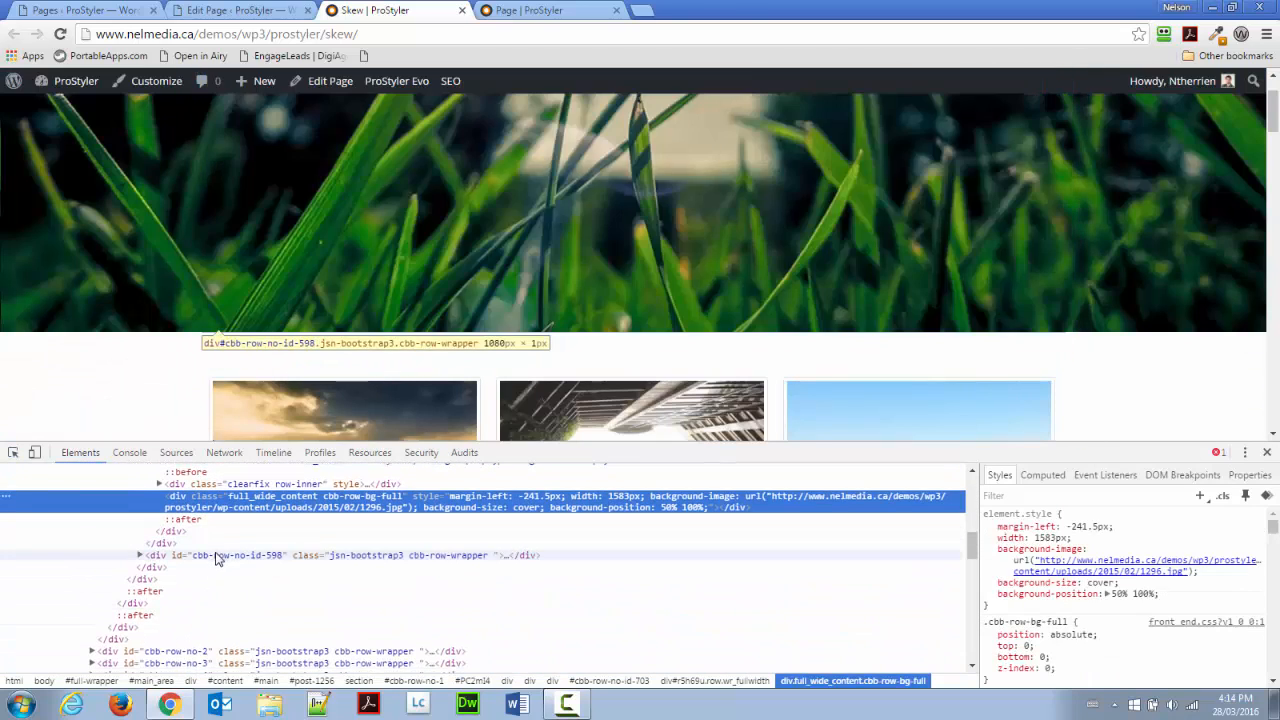
{"action": "left_click", "coordinate": [218, 556]}
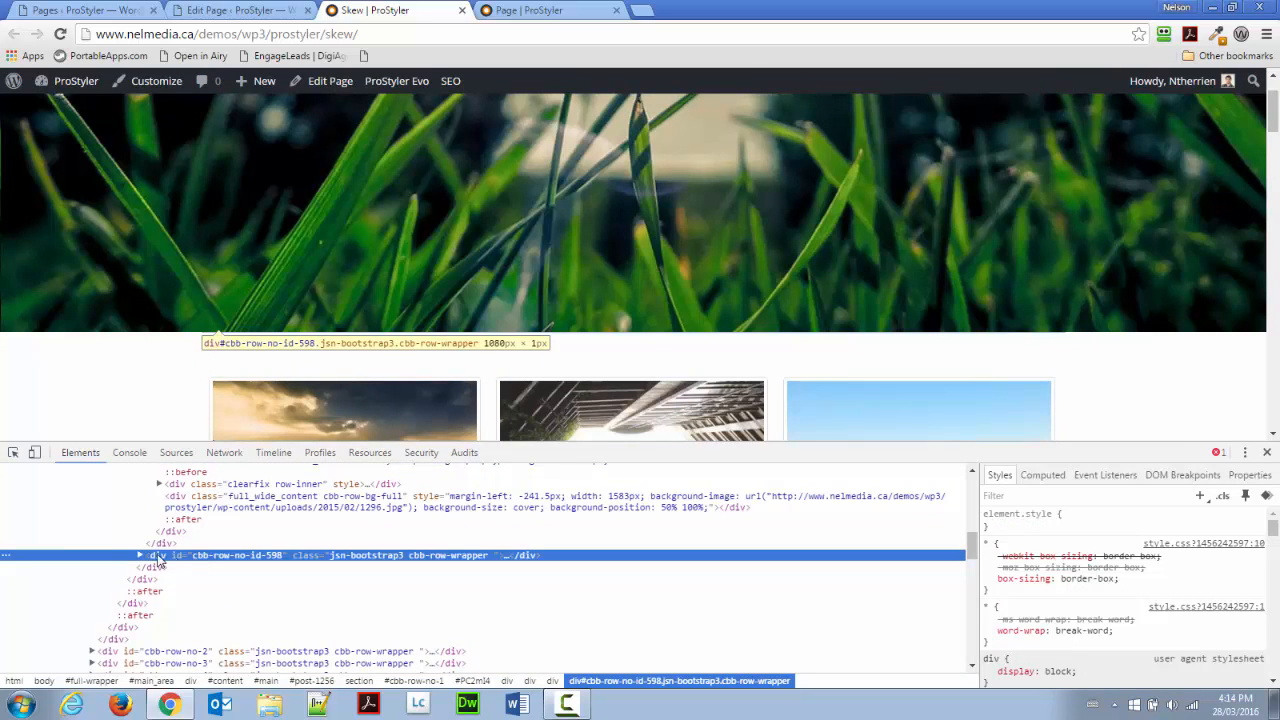
{"action": "left_click", "coordinate": [140, 556]}
{"action": "left_click", "coordinate": [165, 588]}
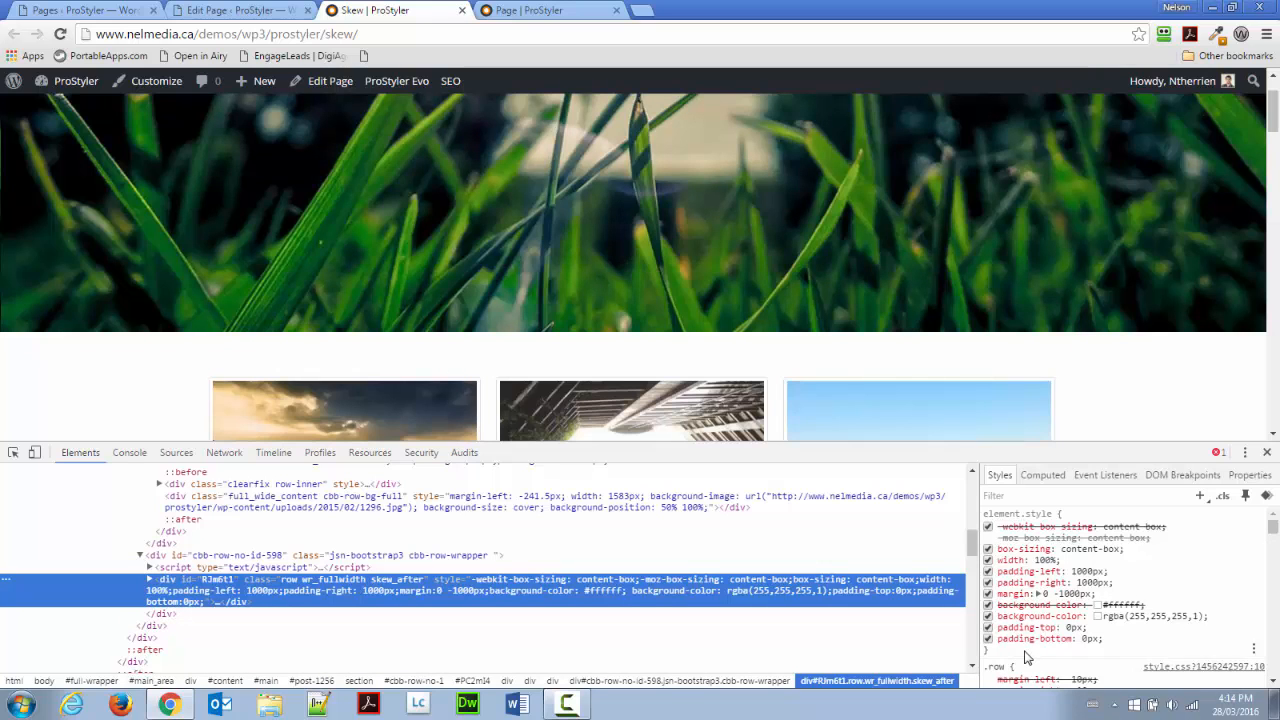
{"action": "left_click", "coordinate": [1267, 452]}
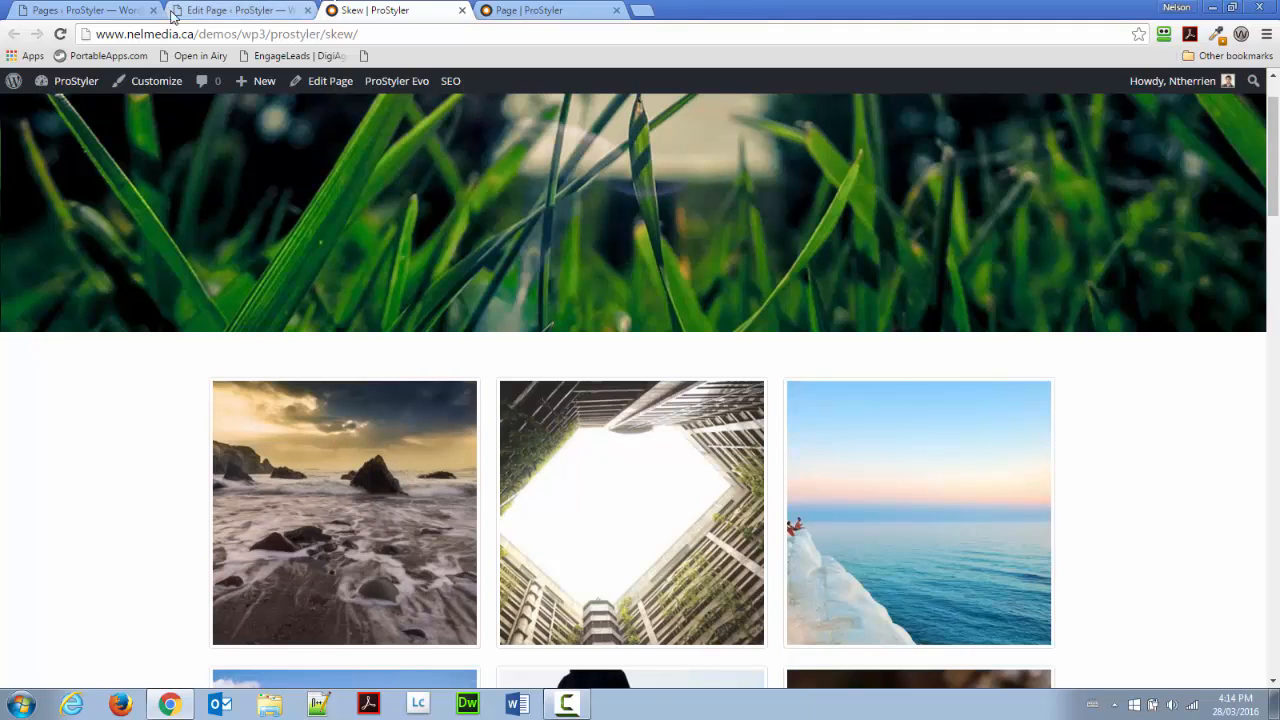
Step: Open the Microthemer editor in a new browser tab from the WordPress admin and switch to it
{"action": "left_click", "coordinate": [240, 12]}
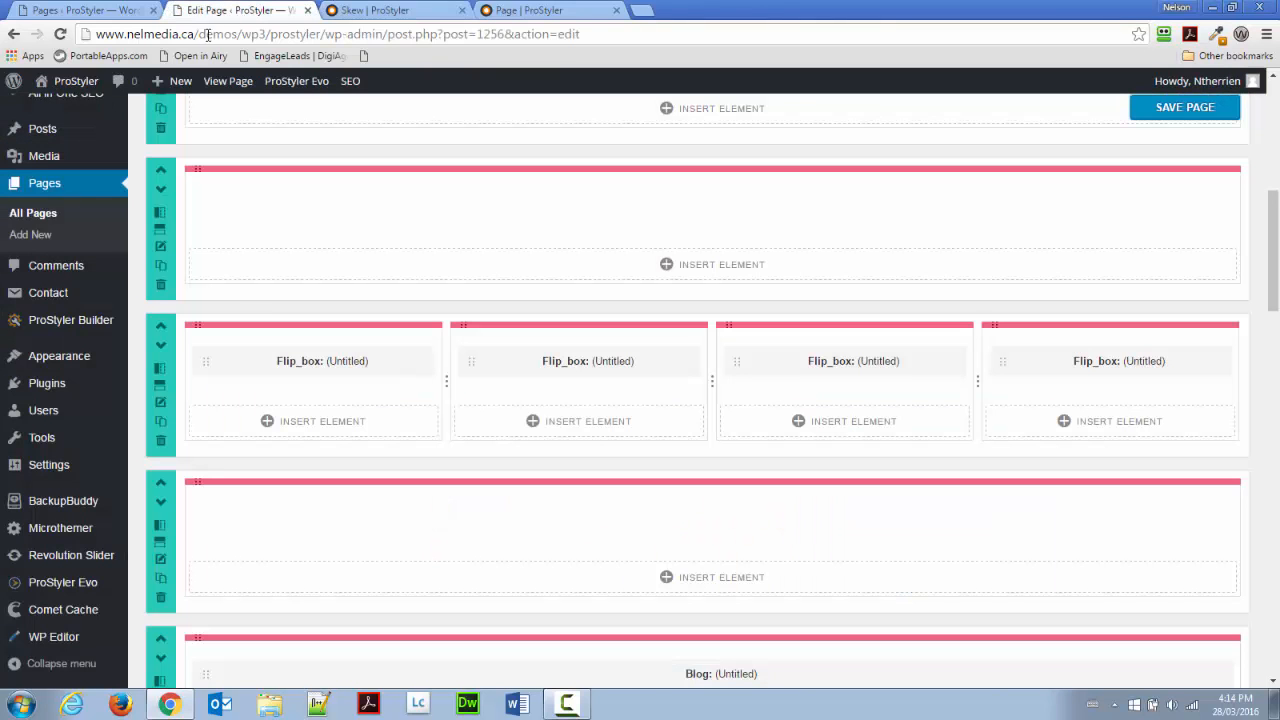
{"action": "left_click", "coordinate": [90, 10]}
{"action": "mouse_move", "coordinate": [55, 535]}
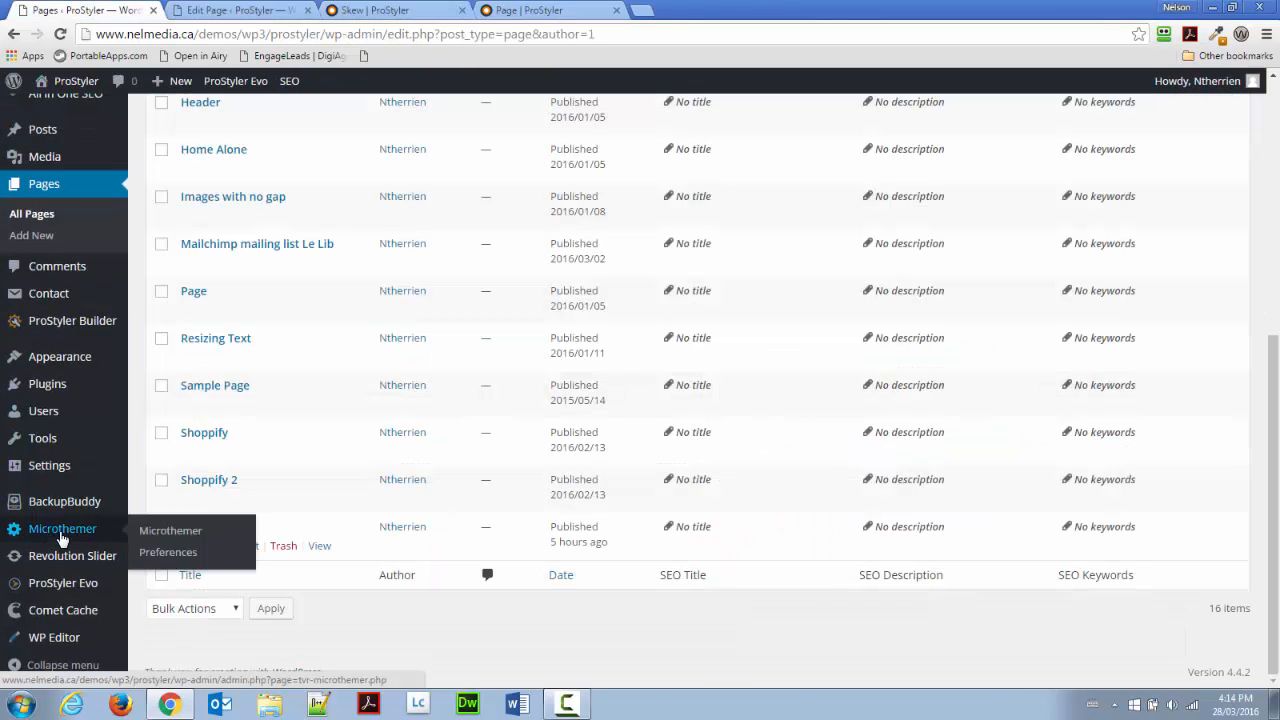
{"action": "right_click", "coordinate": [163, 531]}
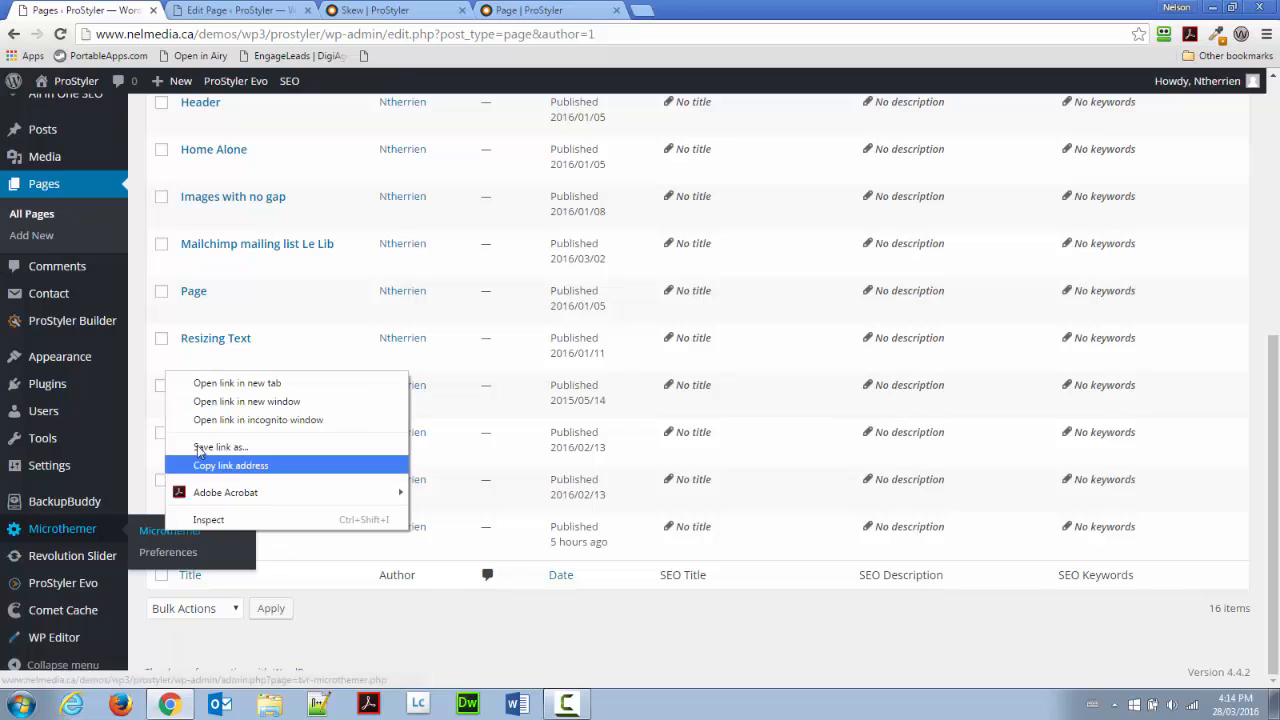
{"action": "left_click", "coordinate": [226, 386]}
{"action": "left_click", "coordinate": [432, 14]}
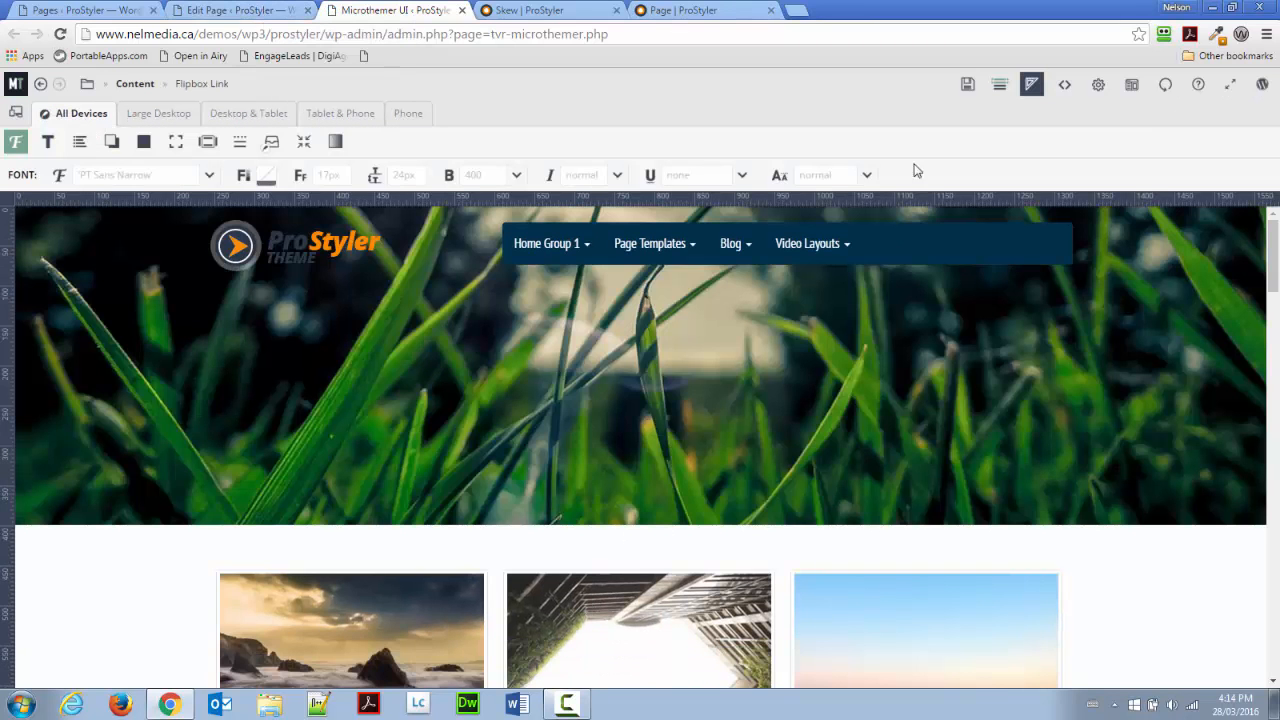
Step: Change the frontend preview URL in the Microthemer preferences to end in /prostyler/skew/ and close the preferences
{"action": "left_click", "coordinate": [1097, 85]}
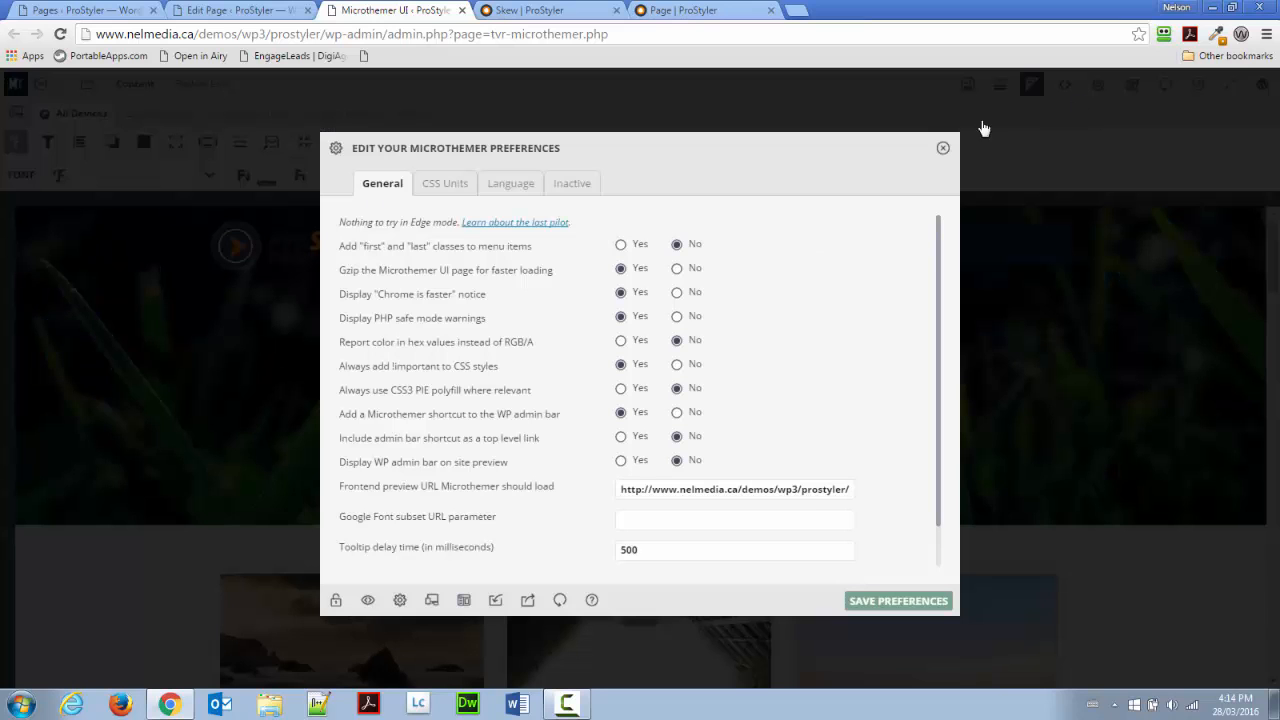
{"action": "left_click", "coordinate": [799, 490]}
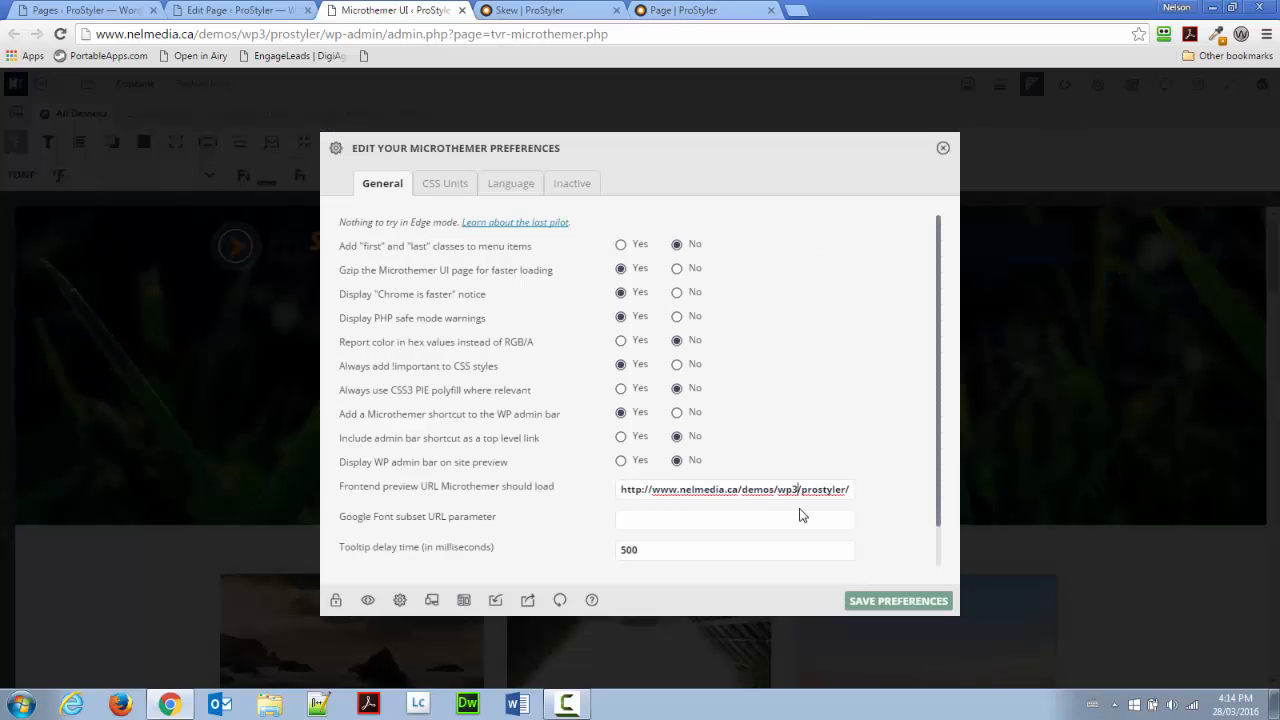
{"action": "key", "text": "End"}
{"action": "type", "text": "skew/"}
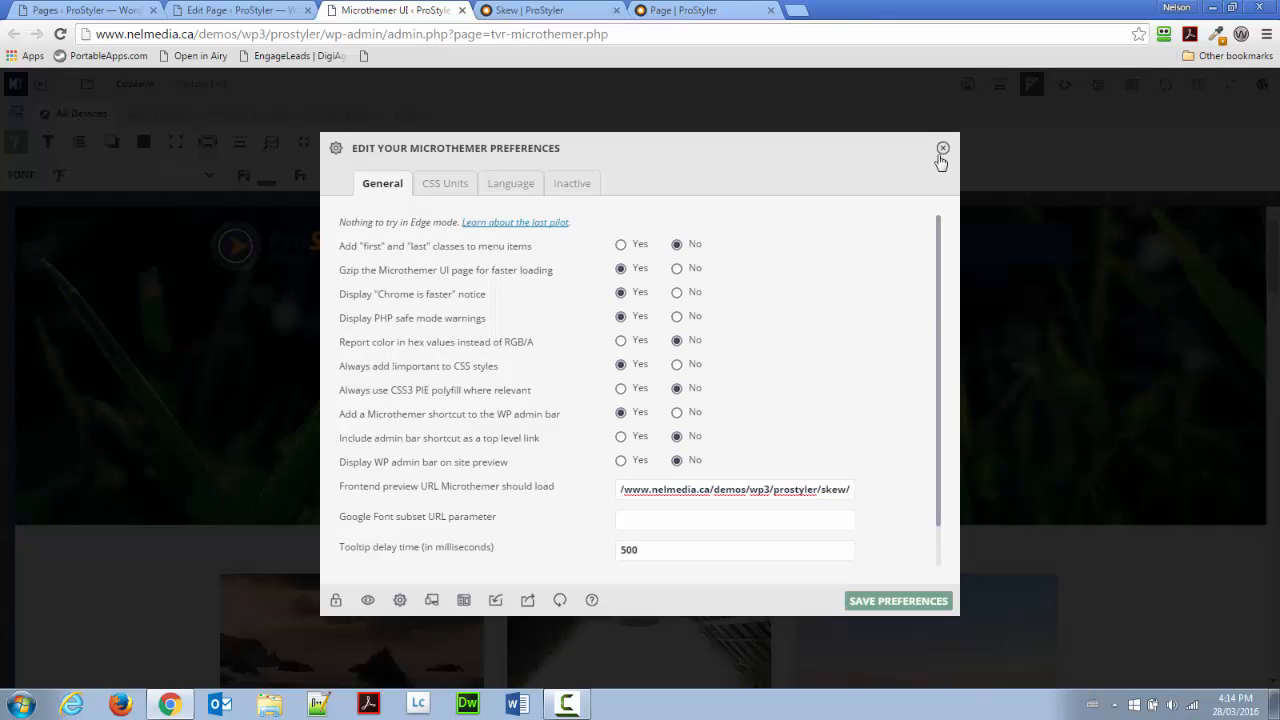
{"action": "left_click", "coordinate": [942, 148]}
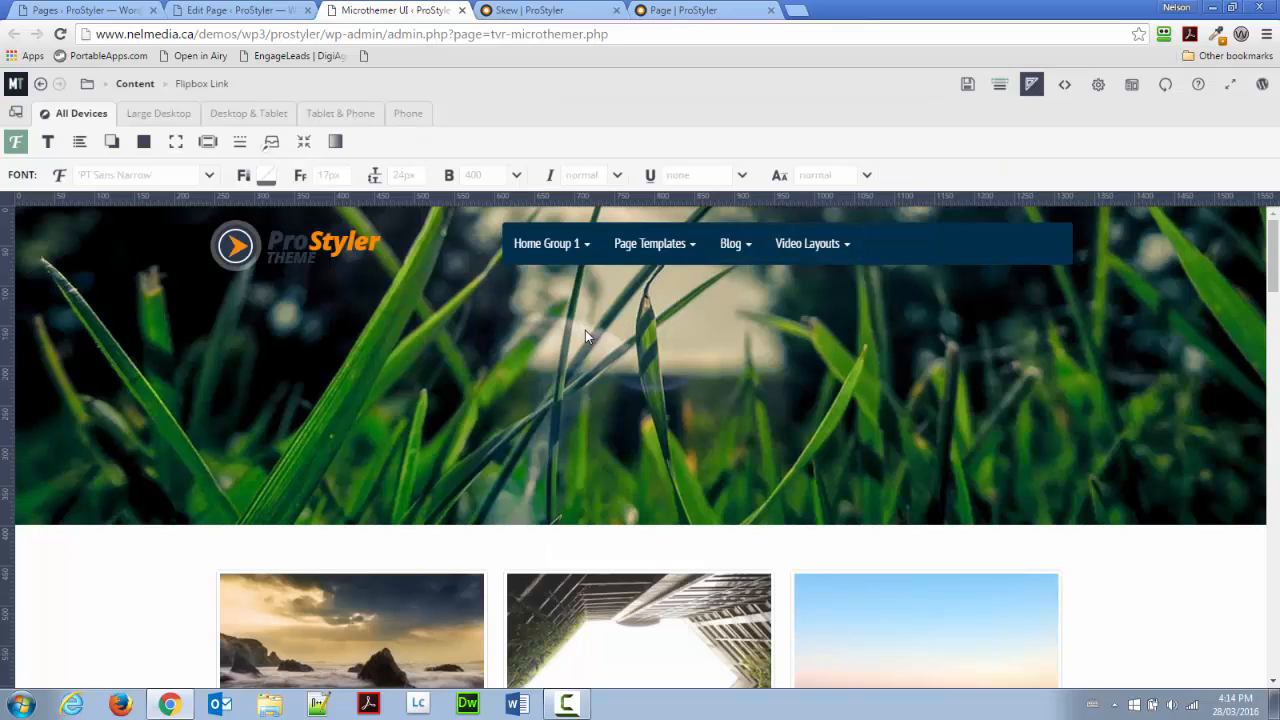
Step: Start a new selector from the header image and navigate the page elements to the skew_after row
{"action": "left_click", "coordinate": [466, 505]}
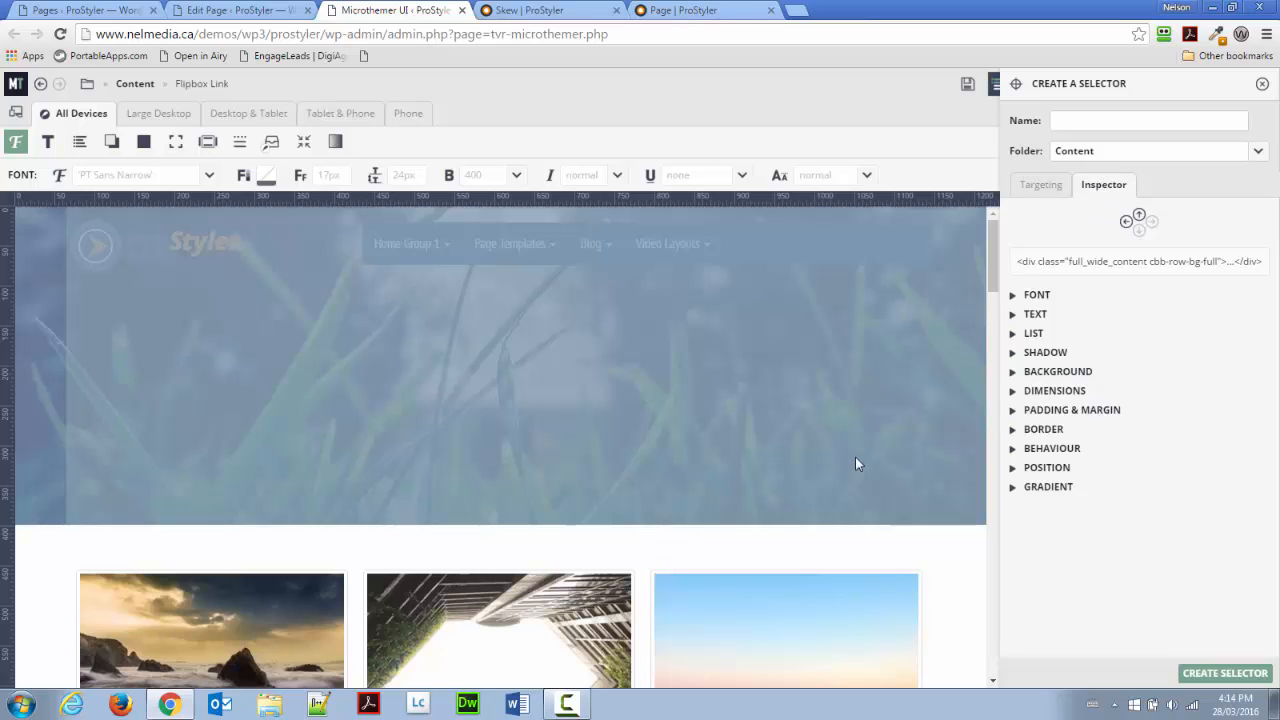
{"action": "left_click", "coordinate": [1140, 219]}
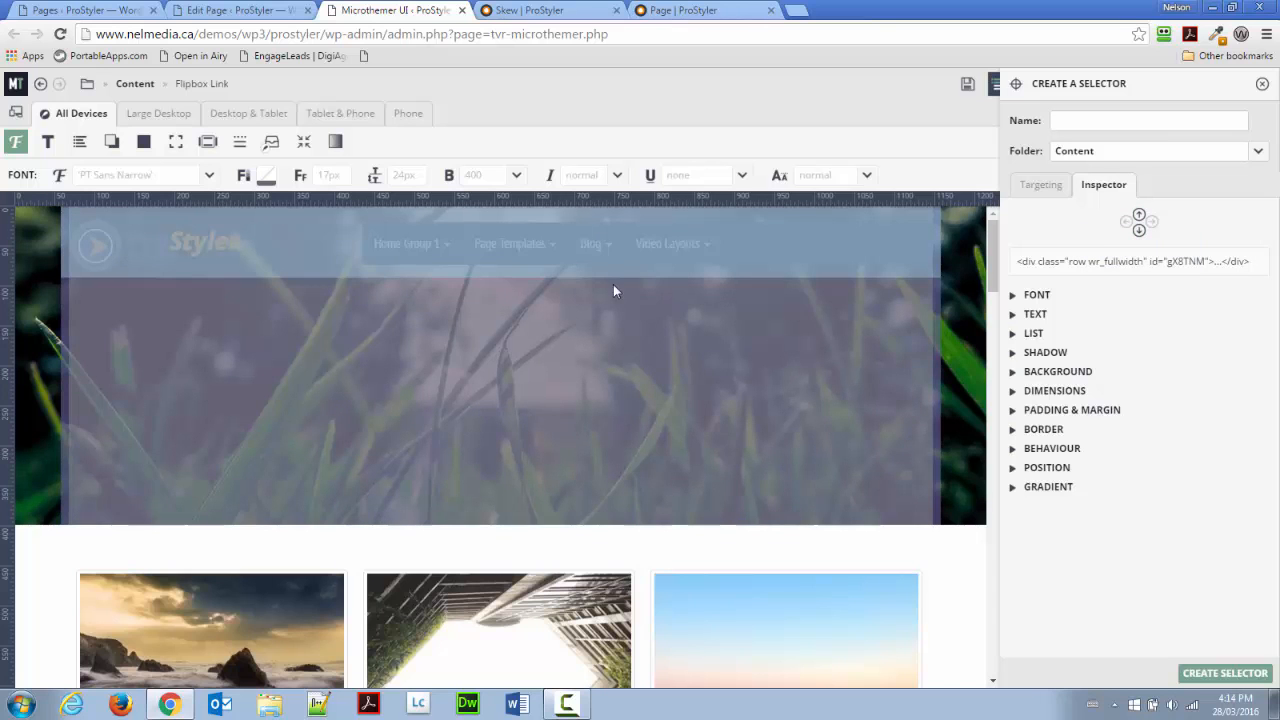
{"action": "left_click", "coordinate": [1140, 219]}
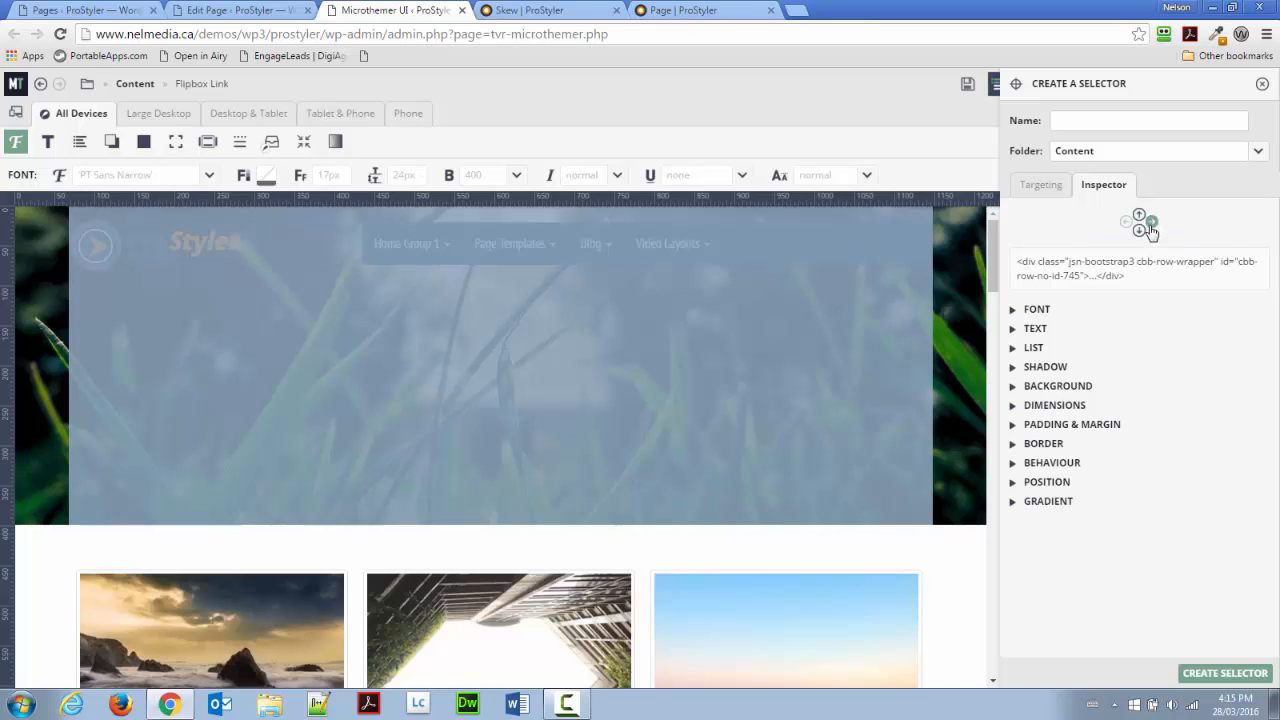
{"action": "left_click", "coordinate": [1152, 230]}
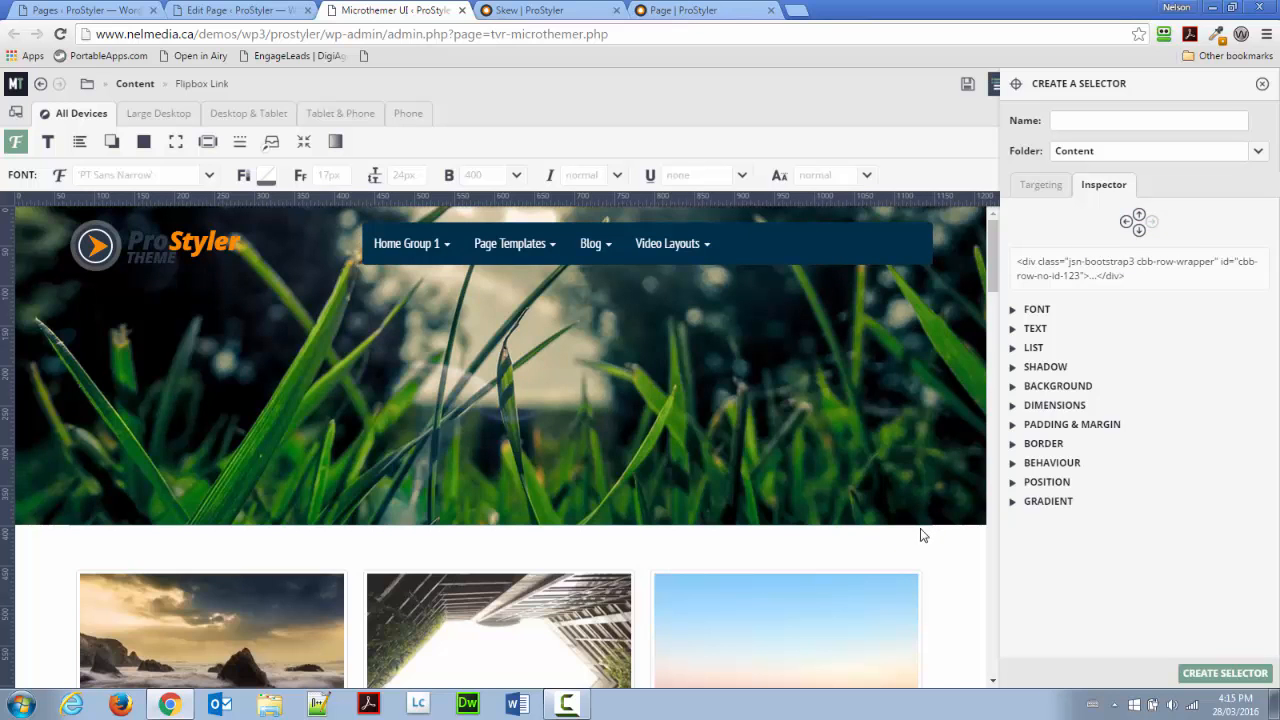
{"action": "left_click", "coordinate": [1139, 231]}
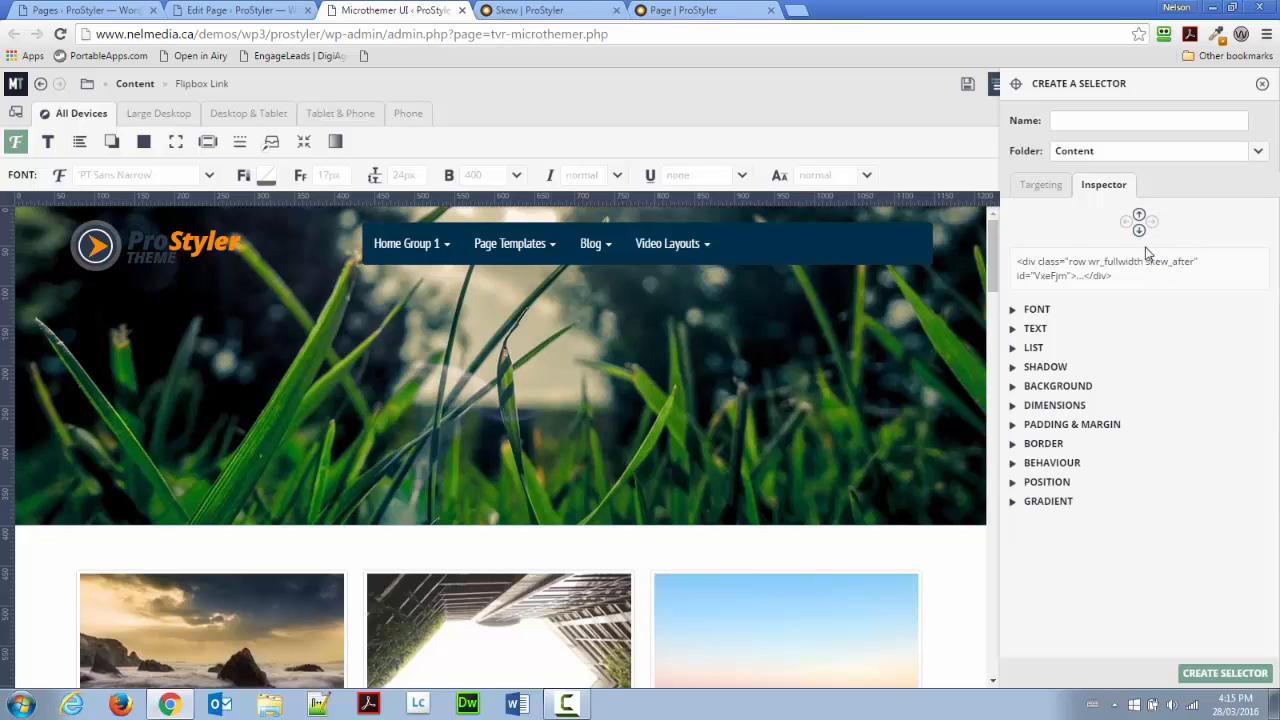
Step: Create a selector named Skew in the Content folder that targets .skew_before, .skew_after
{"action": "left_click", "coordinate": [1040, 185]}
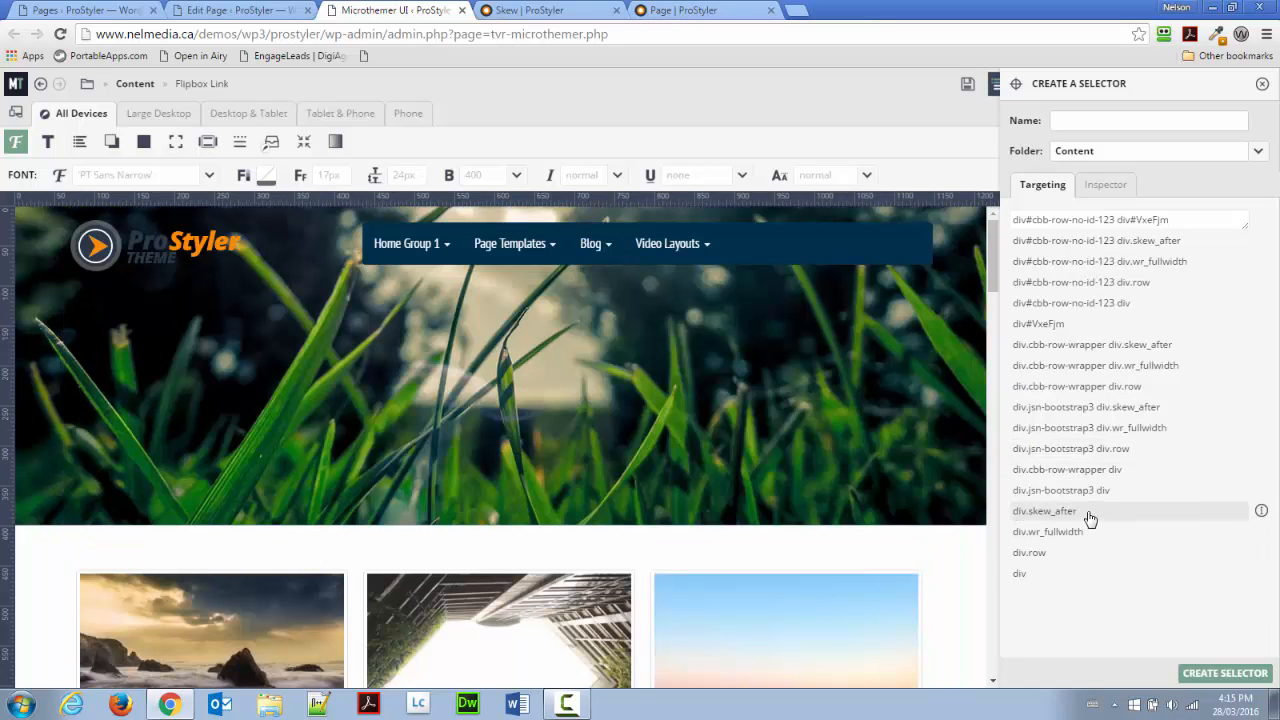
{"action": "left_click", "coordinate": [1090, 517]}
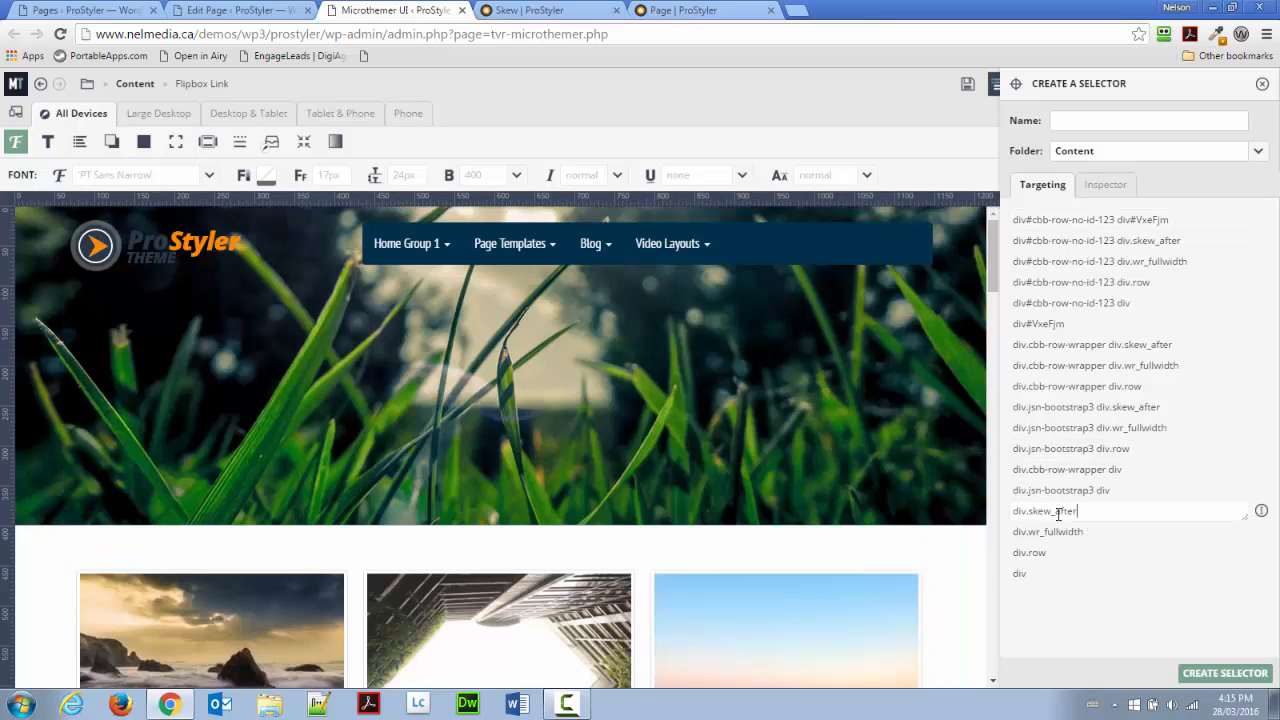
{"action": "left_click_drag", "start_coordinate": [1024, 512], "coordinate": [1008, 513]}
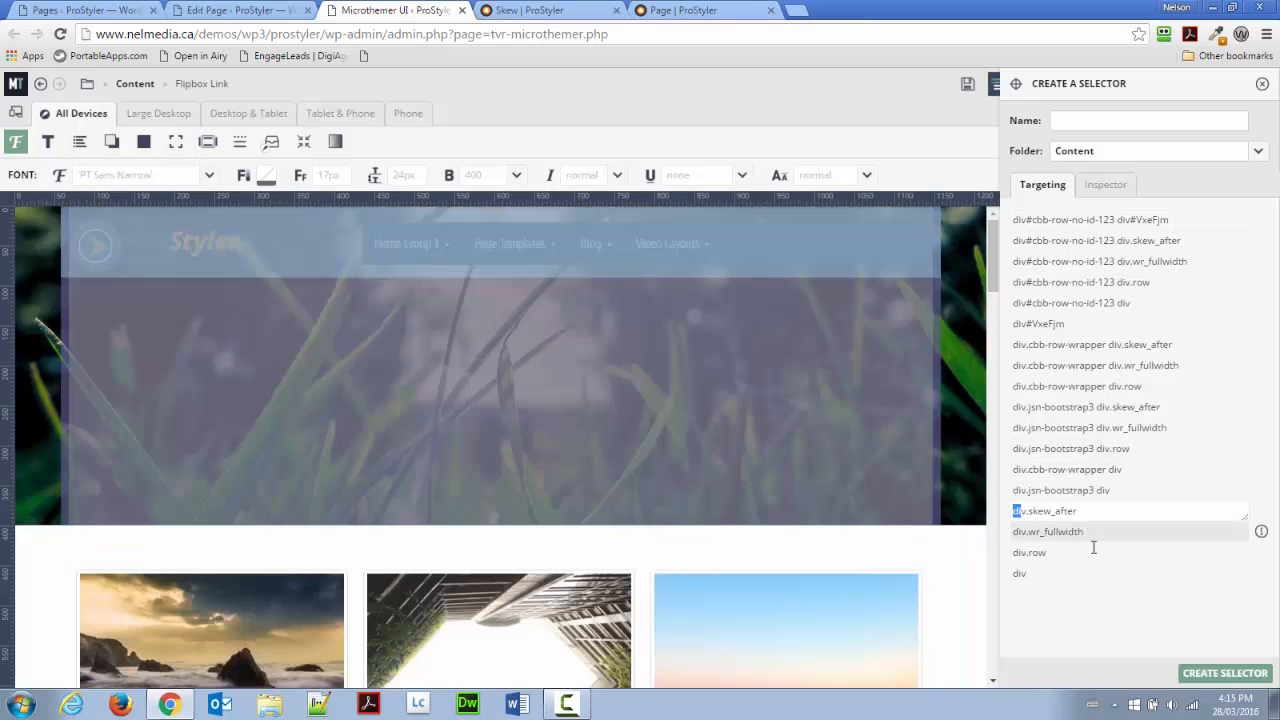
{"action": "key", "text": "Delete"}
{"action": "key", "text": "Delete"}
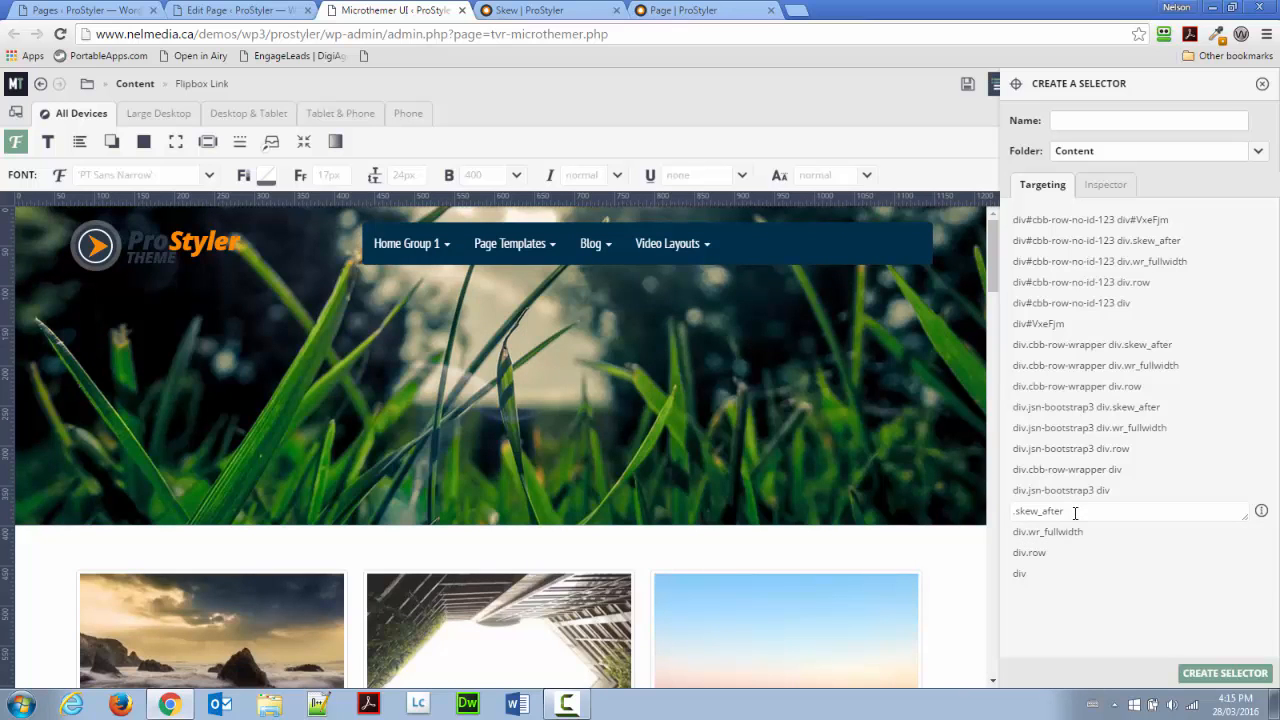
{"action": "key", "text": "Delete"}
{"action": "type", "text": "ske"}
{"action": "key", "text": "BackSpace"}
{"action": "key", "text": "BackSpace"}
{"action": "key", "text": "BackSpace"}
{"action": "type", "text": ".skew_before"}
{"action": "type", "text": "ew"}
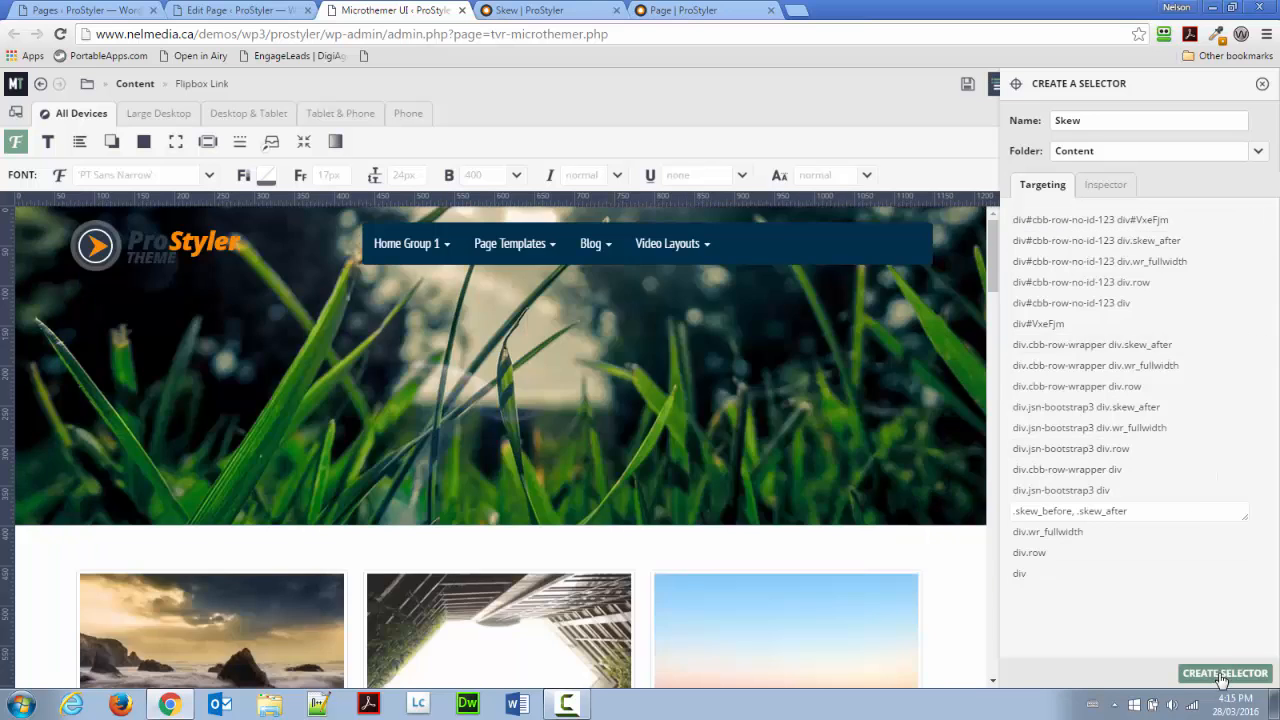
{"action": "left_click", "coordinate": [1222, 675]}
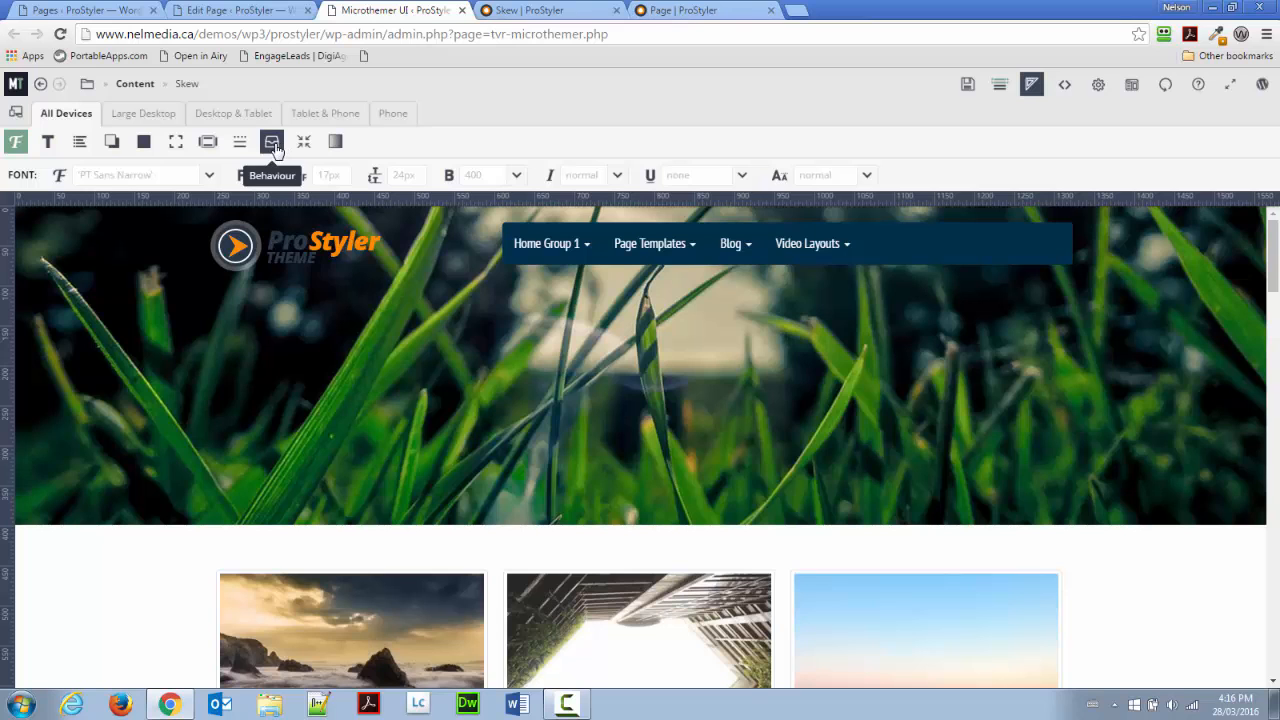
Step: Set the Skew selector's top and bottom padding to 60
{"action": "left_click", "coordinate": [208, 141]}
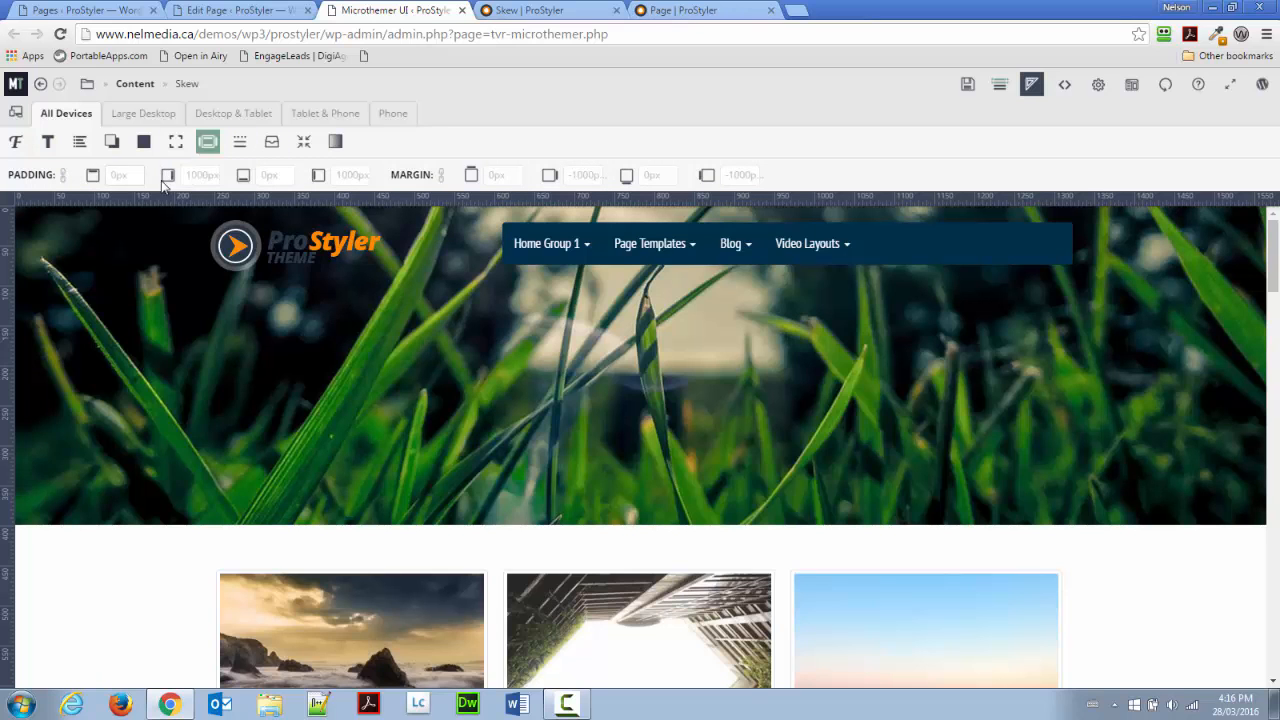
{"action": "left_click", "coordinate": [115, 175]}
{"action": "type", "text": "60"}
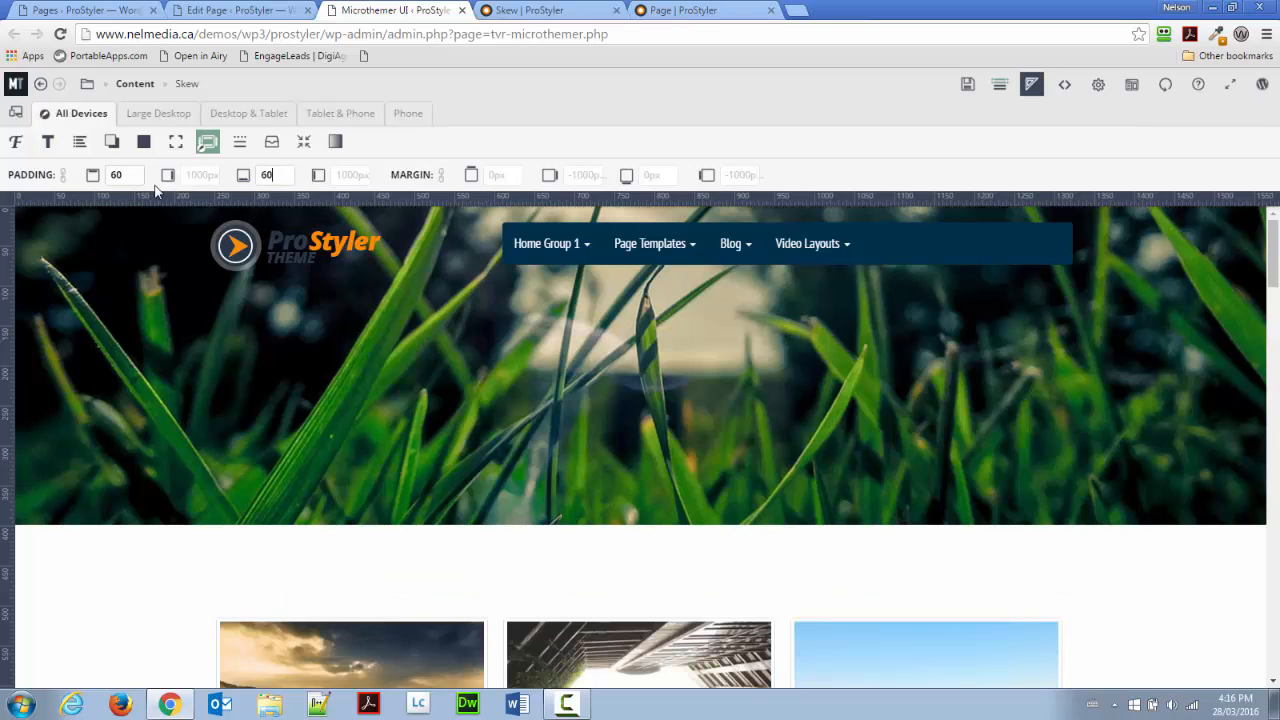
{"action": "key", "text": "Tab"}
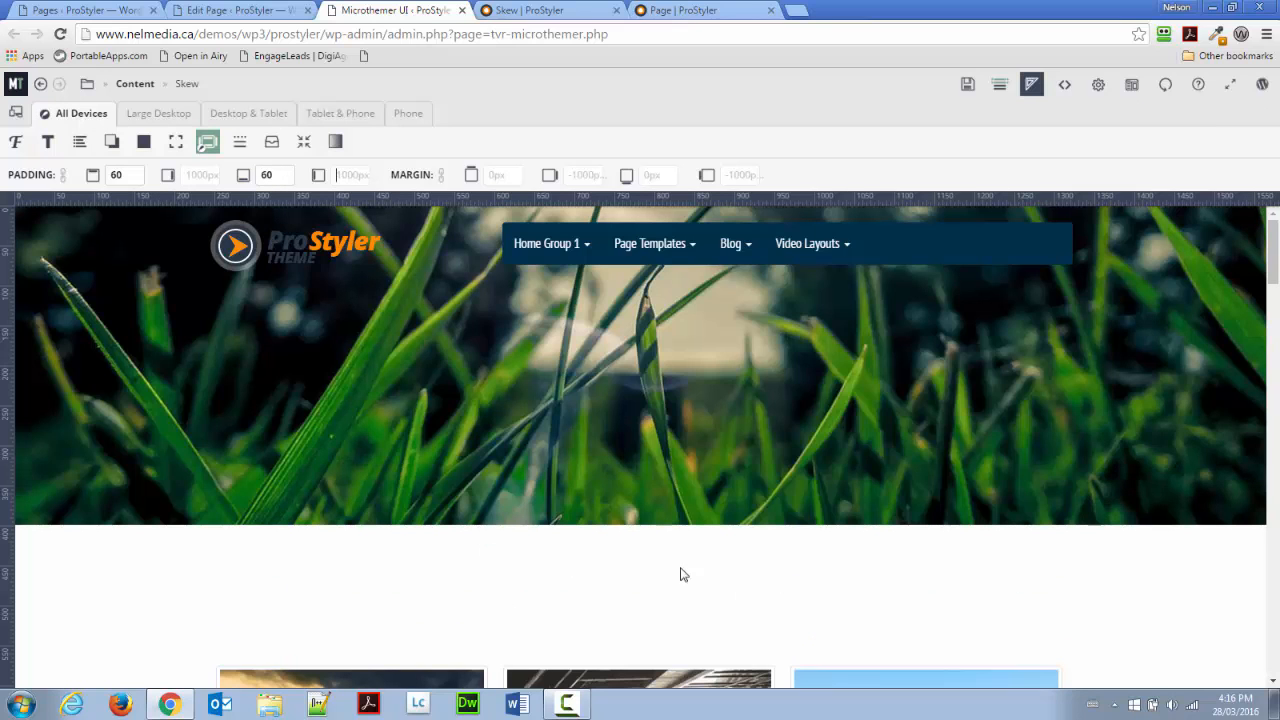
Step: Give the Skew selector a semi-transparent red background colour, rgba(254, 0, 0, 0.46)
{"action": "left_click", "coordinate": [143, 141]}
{"action": "left_click", "coordinate": [124, 175]}
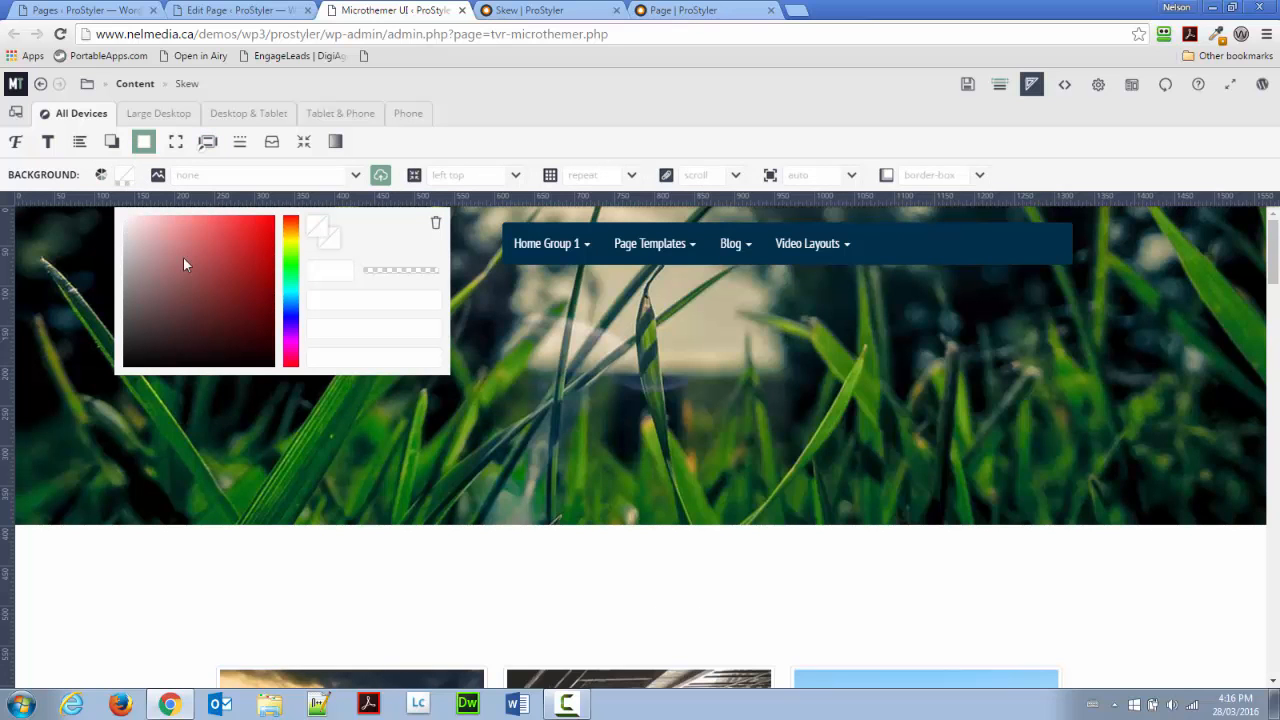
{"action": "left_click_drag", "start_coordinate": [183, 264], "coordinate": [275, 218]}
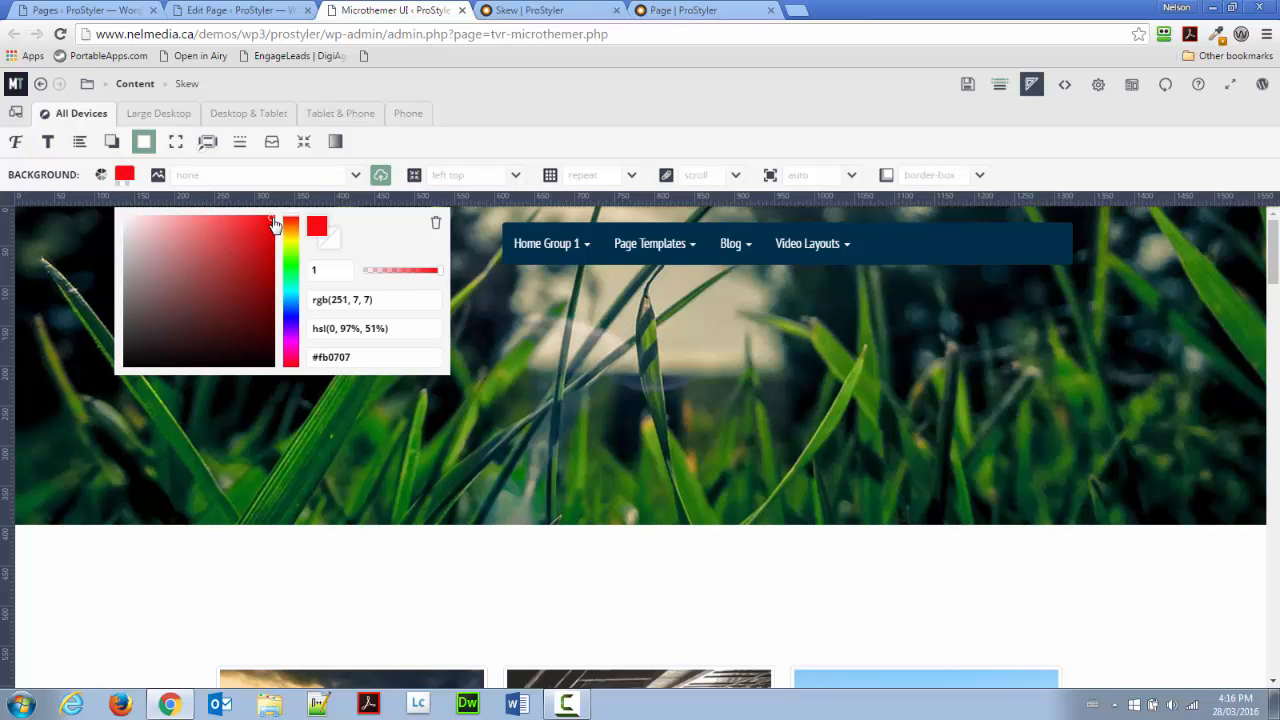
{"action": "left_click", "coordinate": [397, 275]}
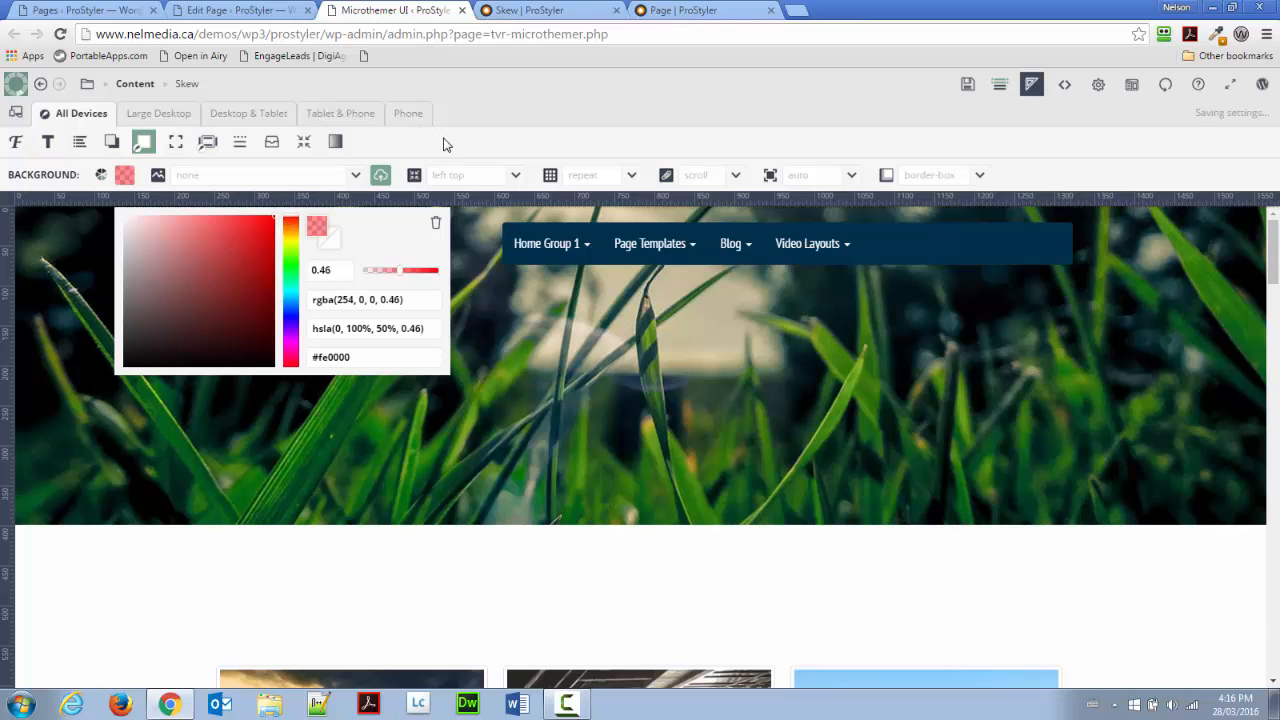
{"action": "left_click", "coordinate": [446, 145]}
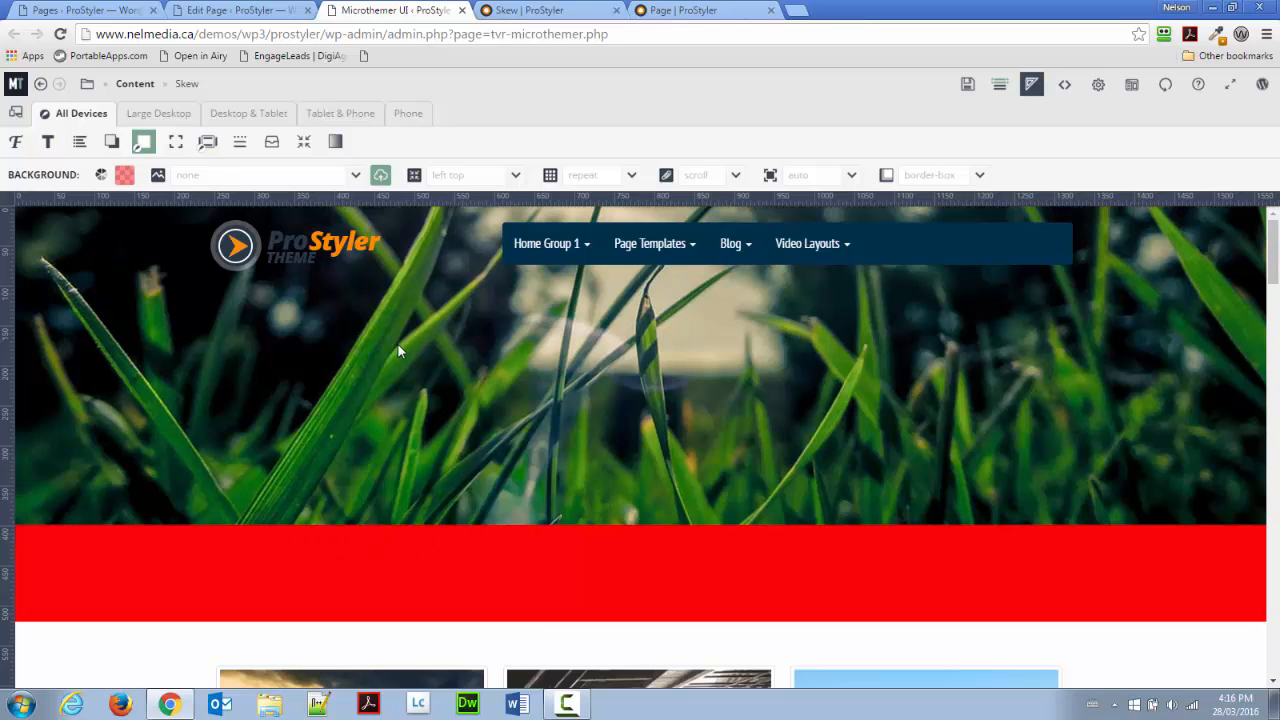
{"action": "left_click", "coordinate": [125, 175]}
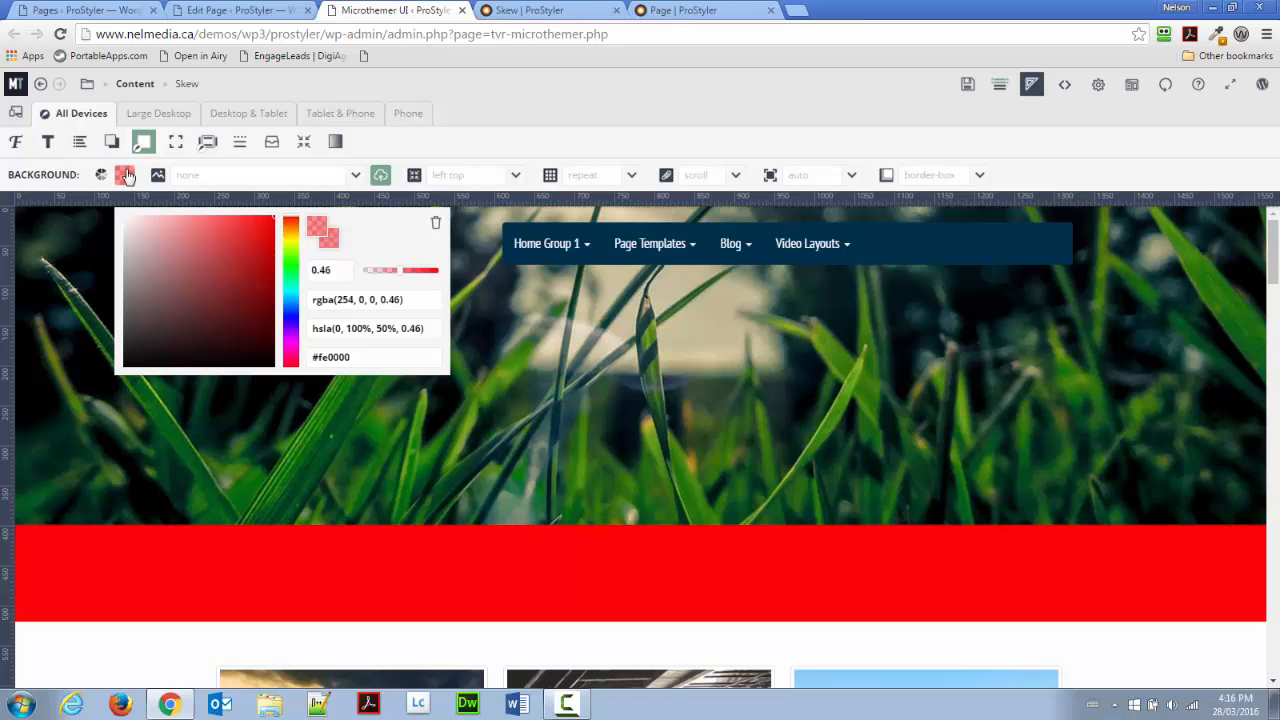
{"action": "left_click", "coordinate": [449, 150]}
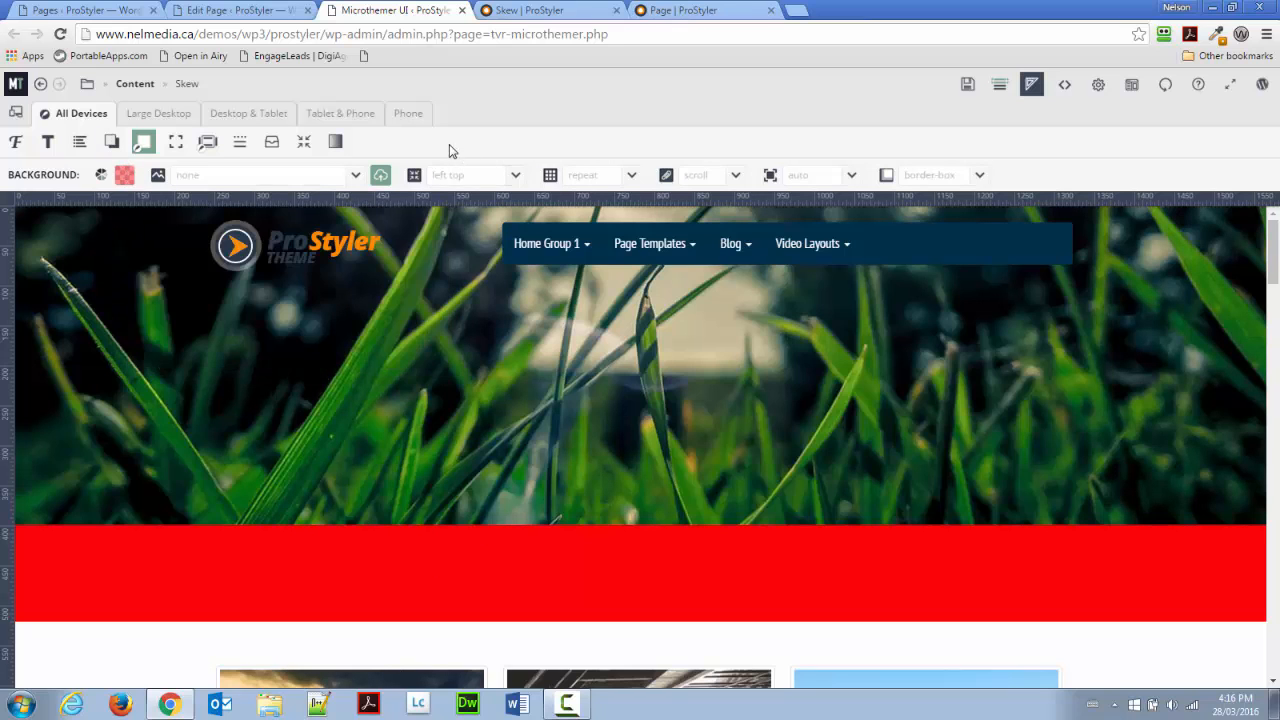
Step: Set the Skew selector's z-index to 50 in its position settings
{"action": "left_click", "coordinate": [207, 143]}
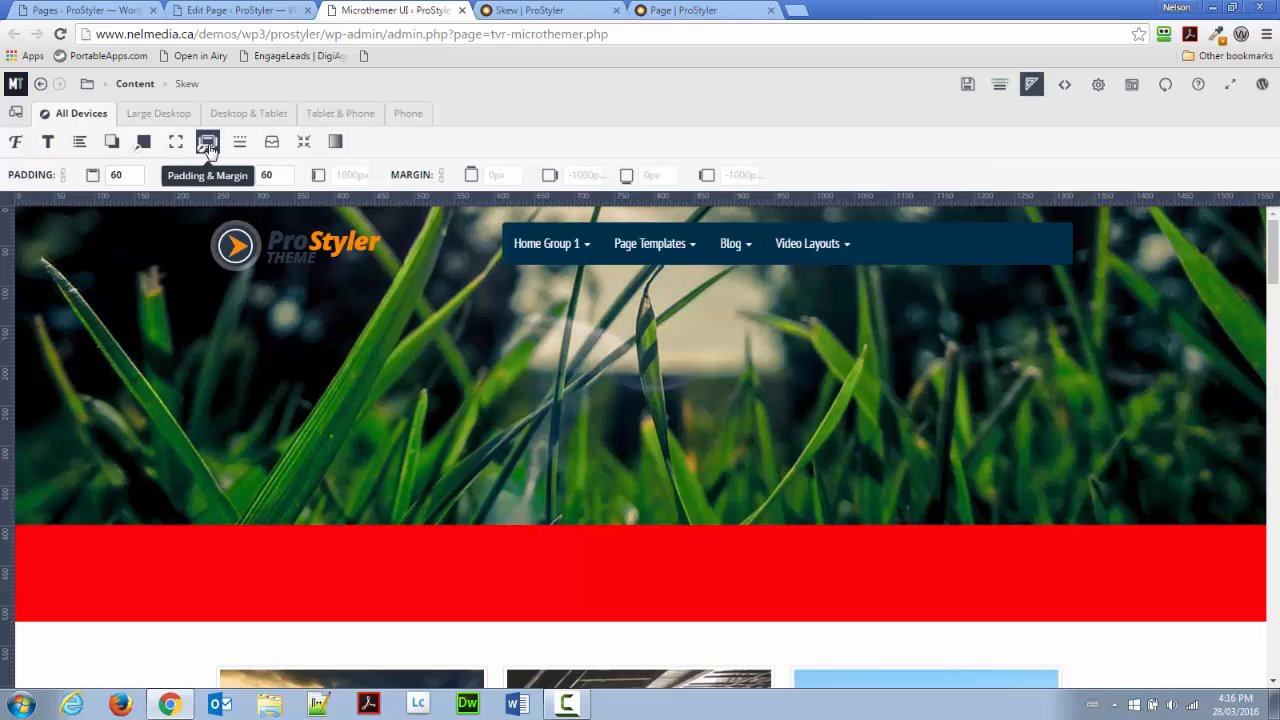
{"action": "left_click", "coordinate": [302, 144]}
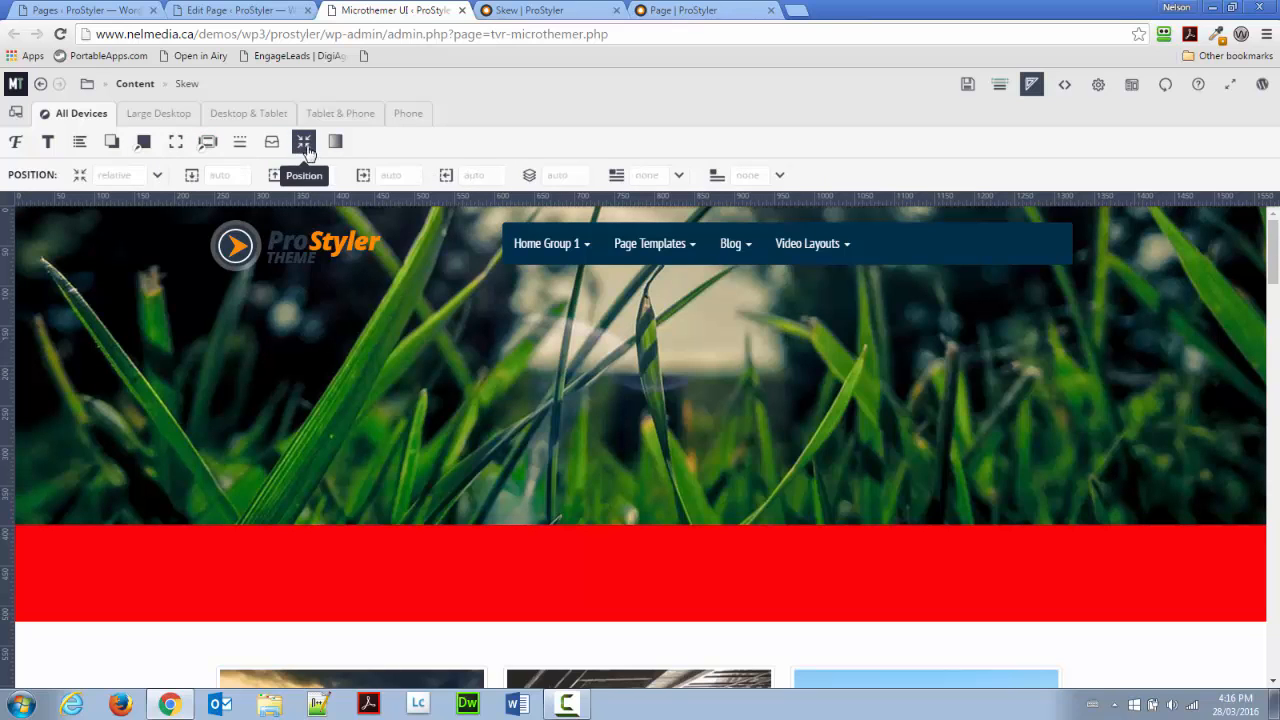
{"action": "left_click", "coordinate": [556, 175]}
{"action": "type", "text": "50"}
{"action": "left_click", "coordinate": [482, 174]}
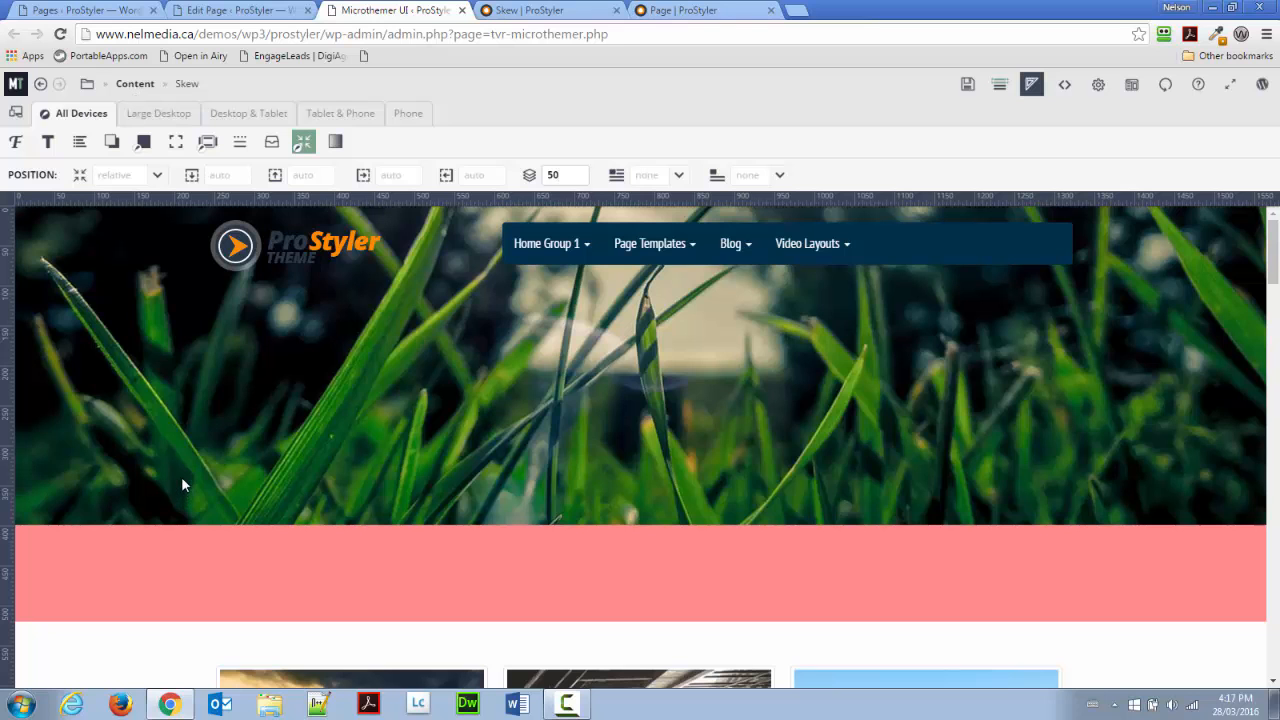
Step: Create a selector named Skew After in the Content folder for div.skew_after, picked from the red band below the header image
{"action": "left_click", "coordinate": [237, 548]}
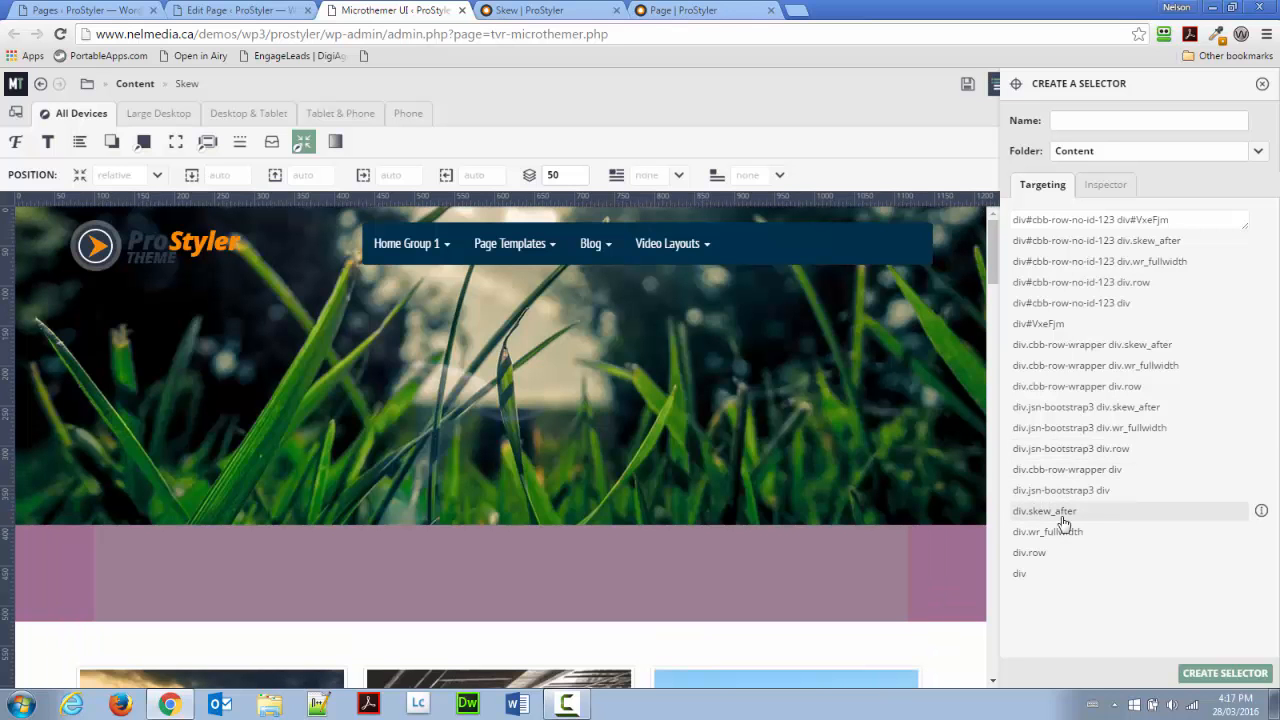
{"action": "left_click", "coordinate": [1060, 514]}
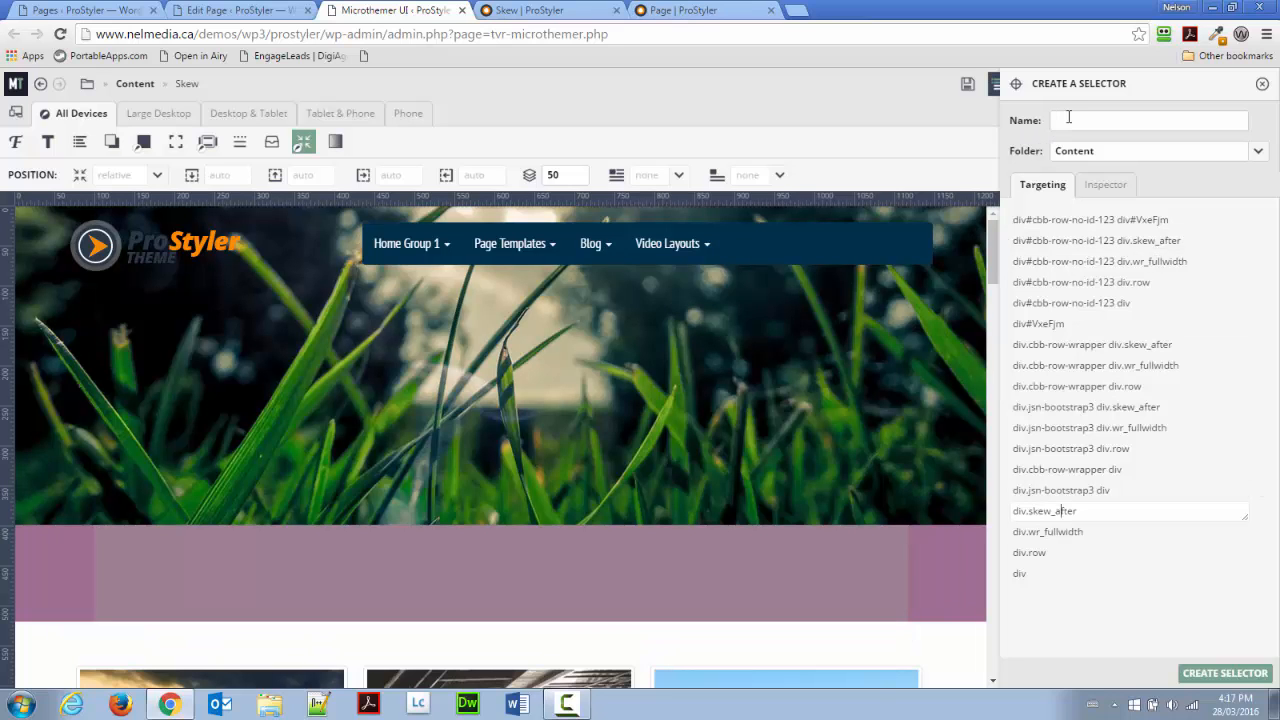
{"action": "type", "text": "Skew After"}
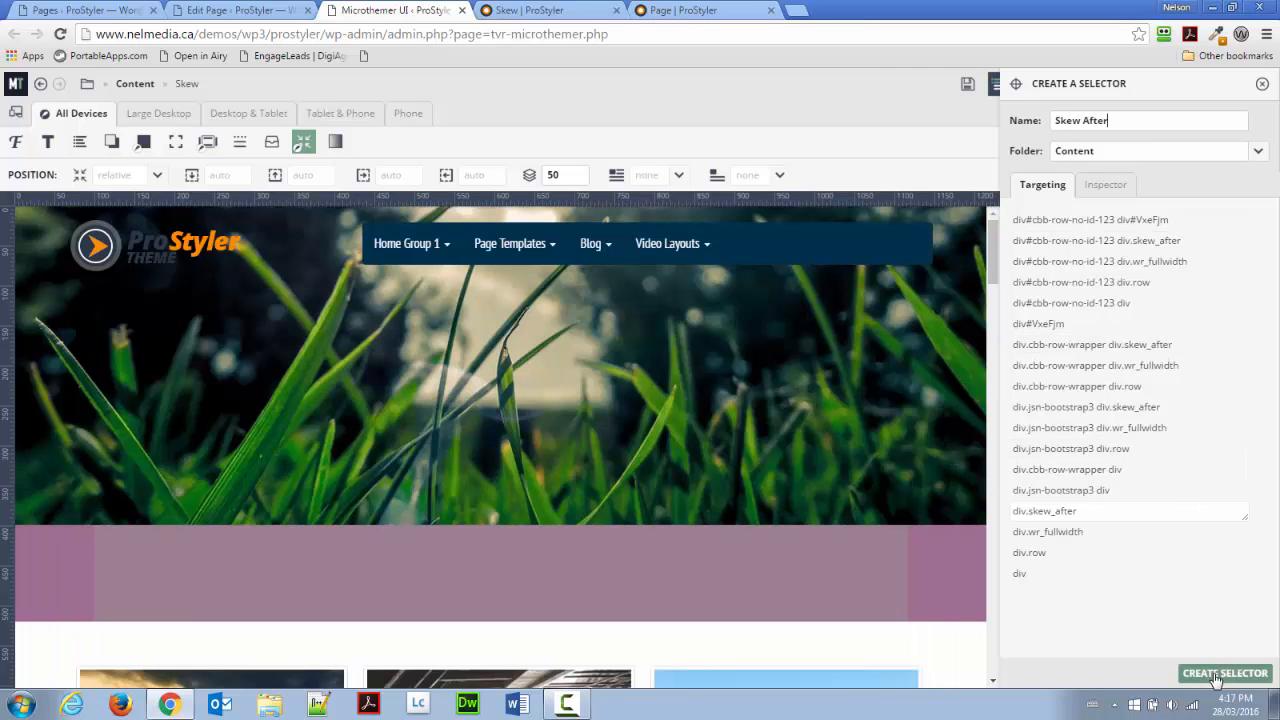
{"action": "left_click", "coordinate": [1214, 676]}
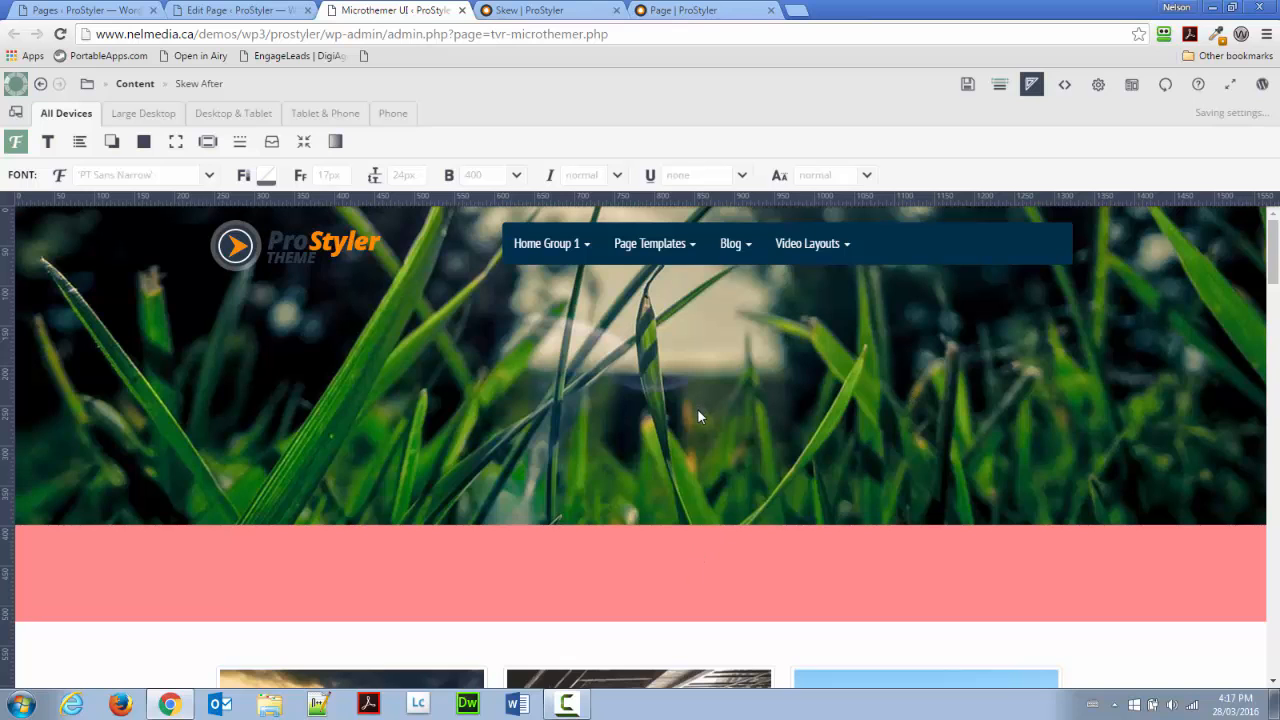
Step: Set the Skew After selector's top margin to -60
{"action": "left_click", "coordinate": [208, 141]}
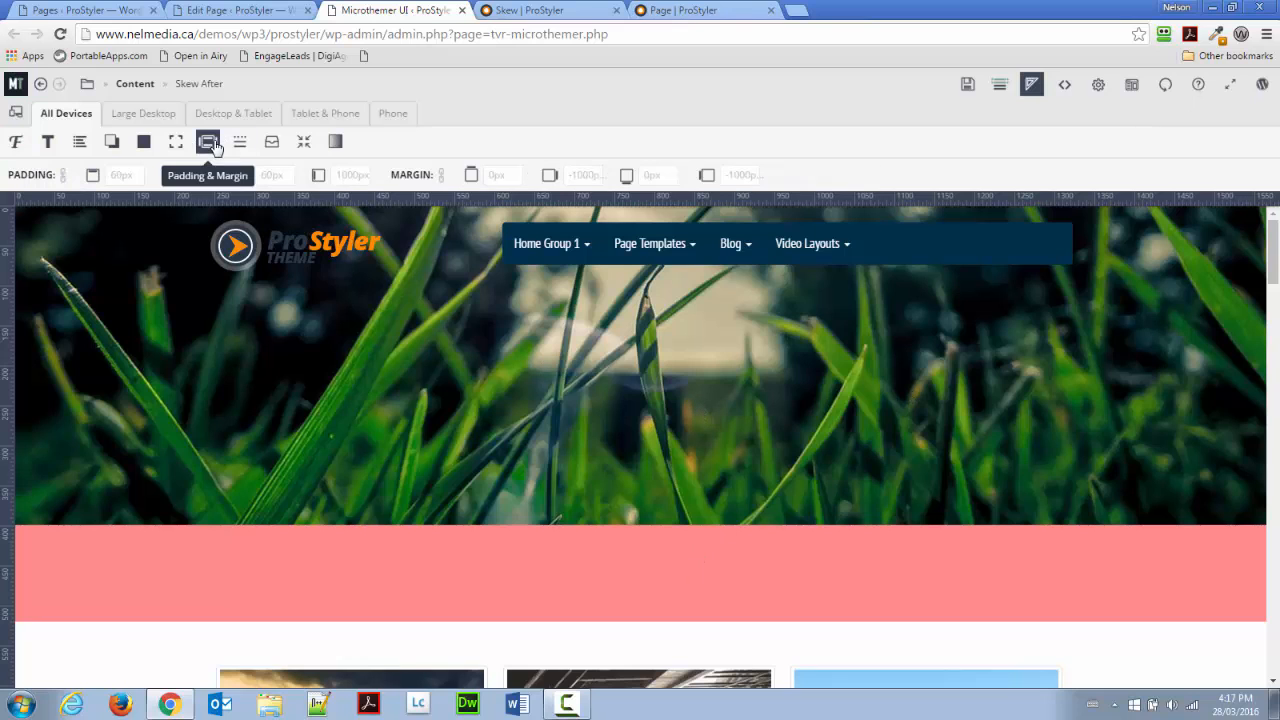
{"action": "left_click", "coordinate": [508, 176]}
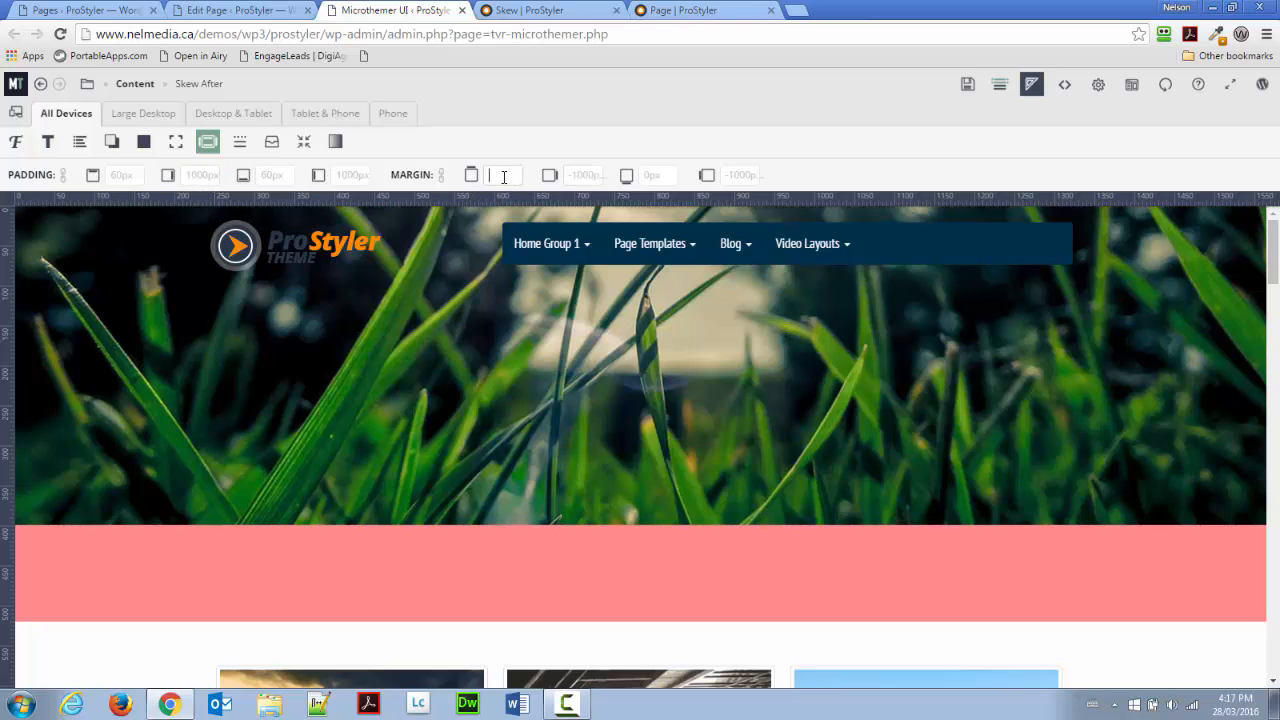
{"action": "type", "text": "-60"}
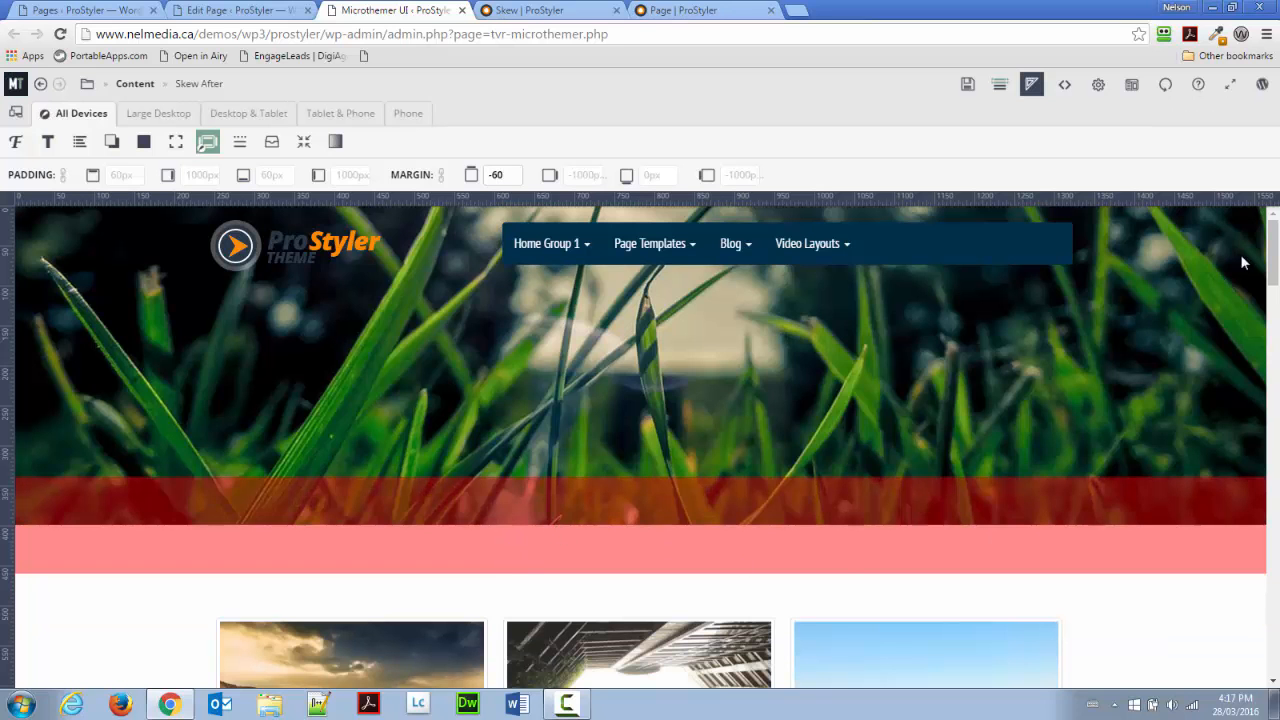
Step: Create a selector named Skew Before in the Content folder for div.skew_before, picked from the band above the flip boxes
{"action": "left_click_drag", "start_coordinate": [1274, 256], "coordinate": [1272, 397]}
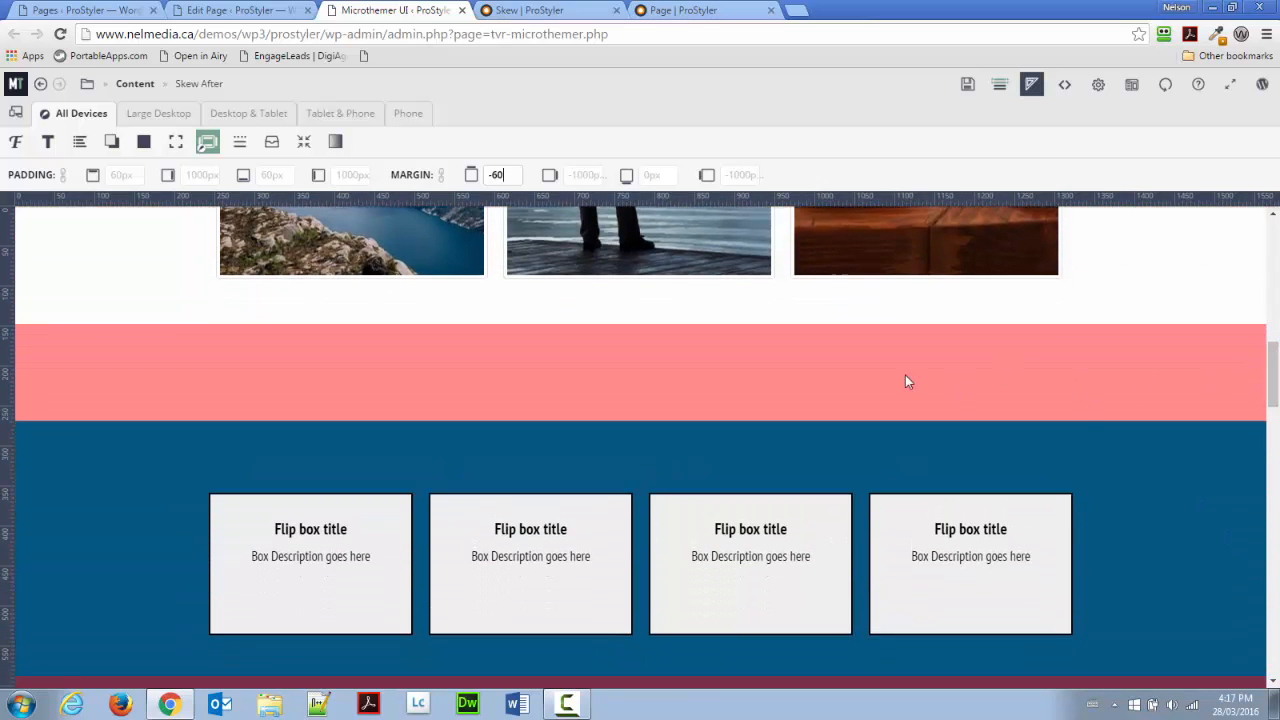
{"action": "left_click", "coordinate": [266, 379]}
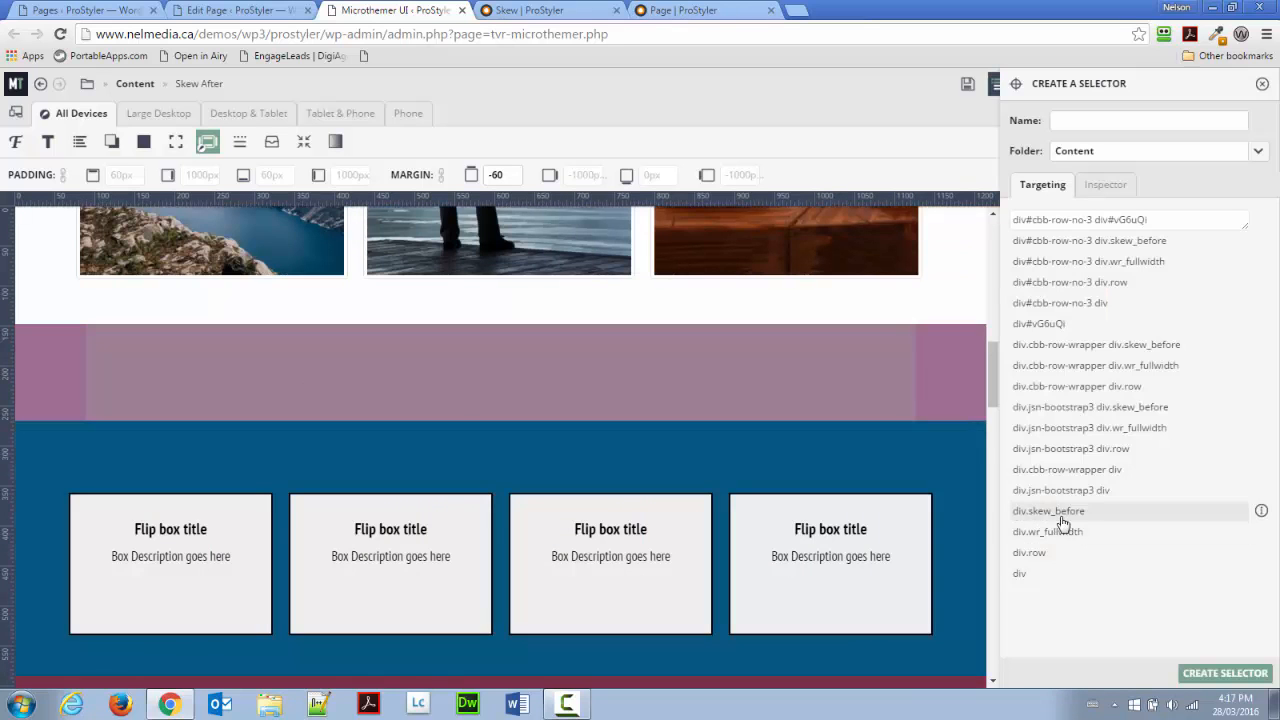
{"action": "left_click", "coordinate": [1068, 521]}
{"action": "left_click", "coordinate": [1076, 120]}
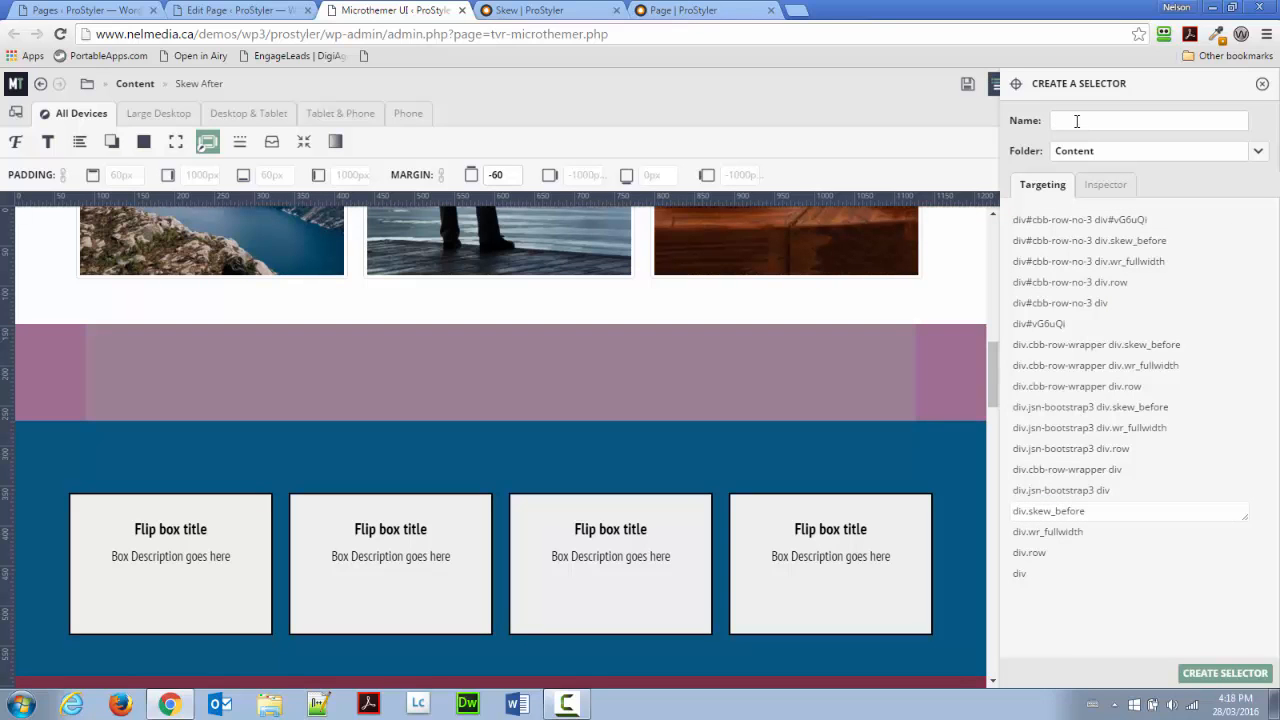
{"action": "type", "text": "Skew Before"}
{"action": "left_click", "coordinate": [1225, 673]}
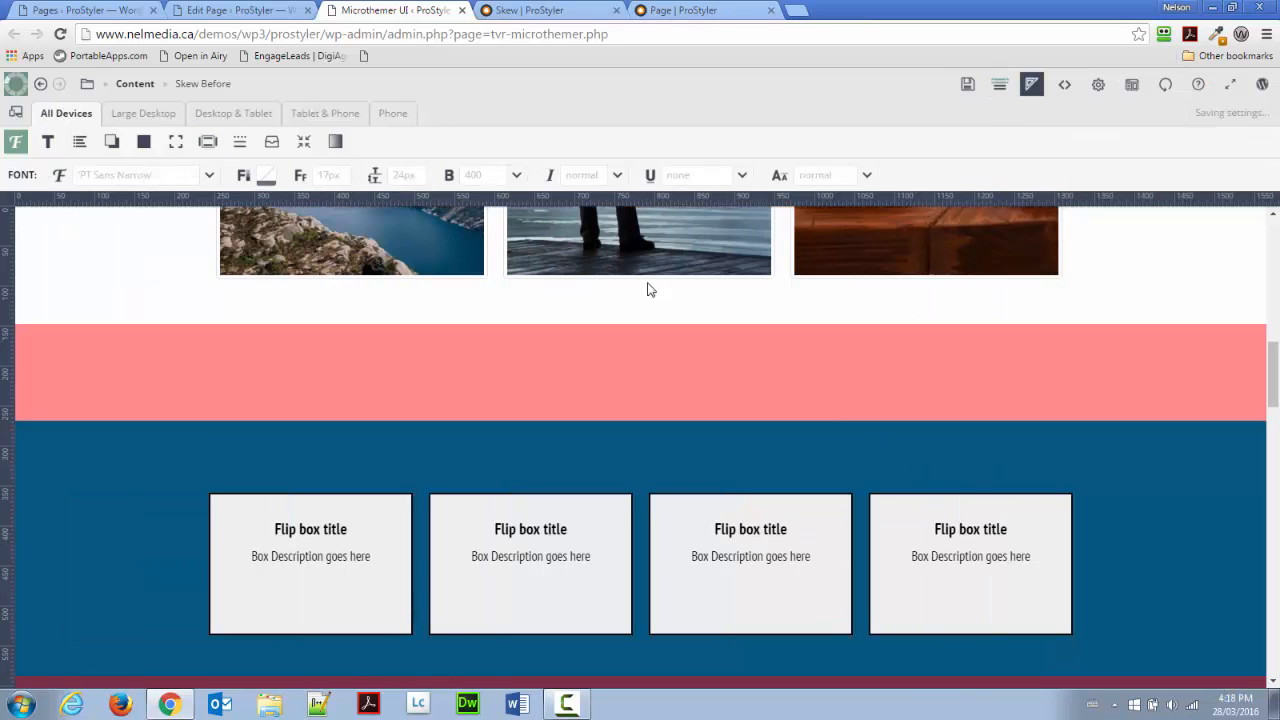
Step: Set the Skew Before selector's bottom margin to -60
{"action": "left_click", "coordinate": [208, 144]}
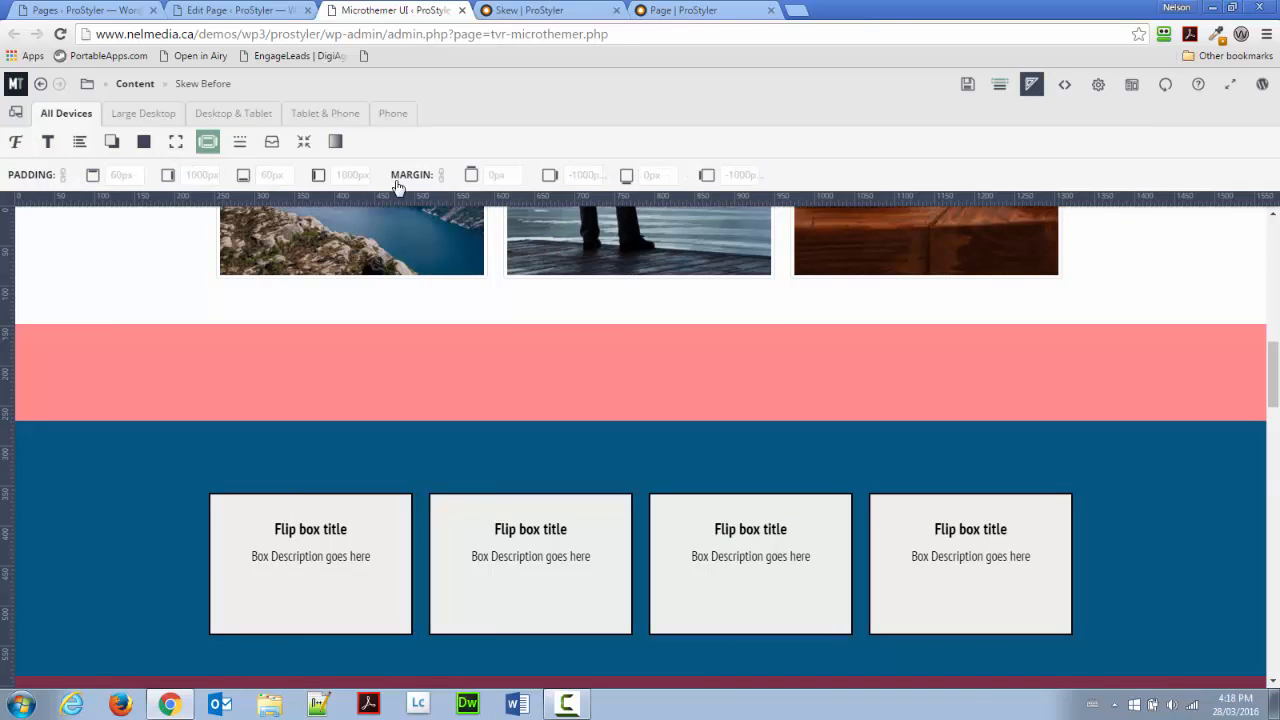
{"action": "left_click", "coordinate": [656, 178]}
{"action": "left_click", "coordinate": [786, 141]}
{"action": "type", "text": "-60"}
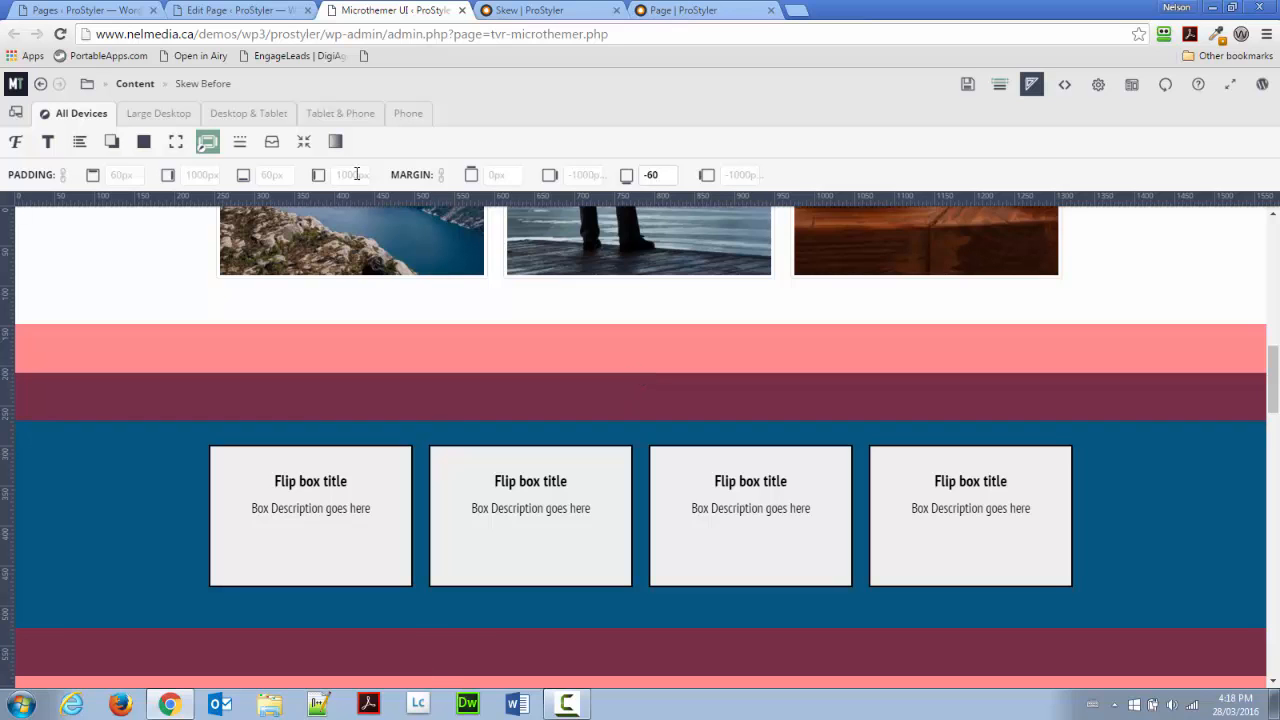
Step: Open the Skew selector from the Content folder and copy its selector code, .skew_before, .skew_after
{"action": "mouse_move", "coordinate": [127, 90]}
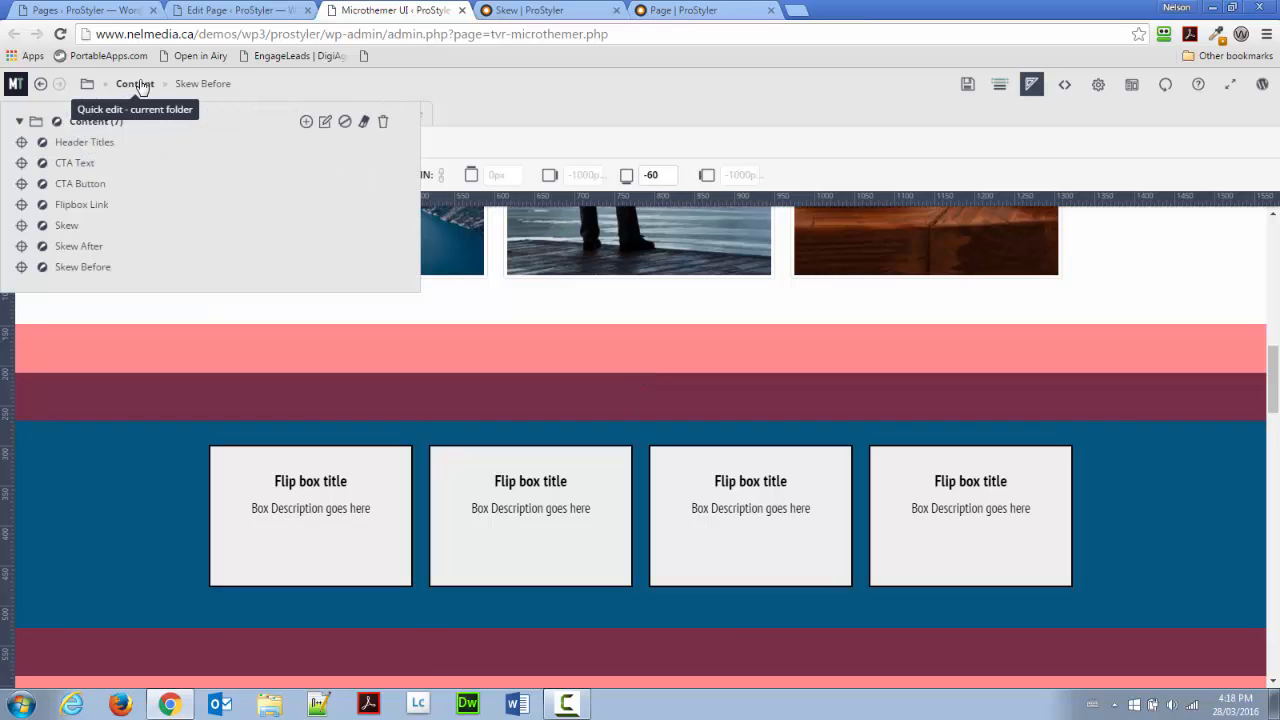
{"action": "left_click", "coordinate": [67, 226]}
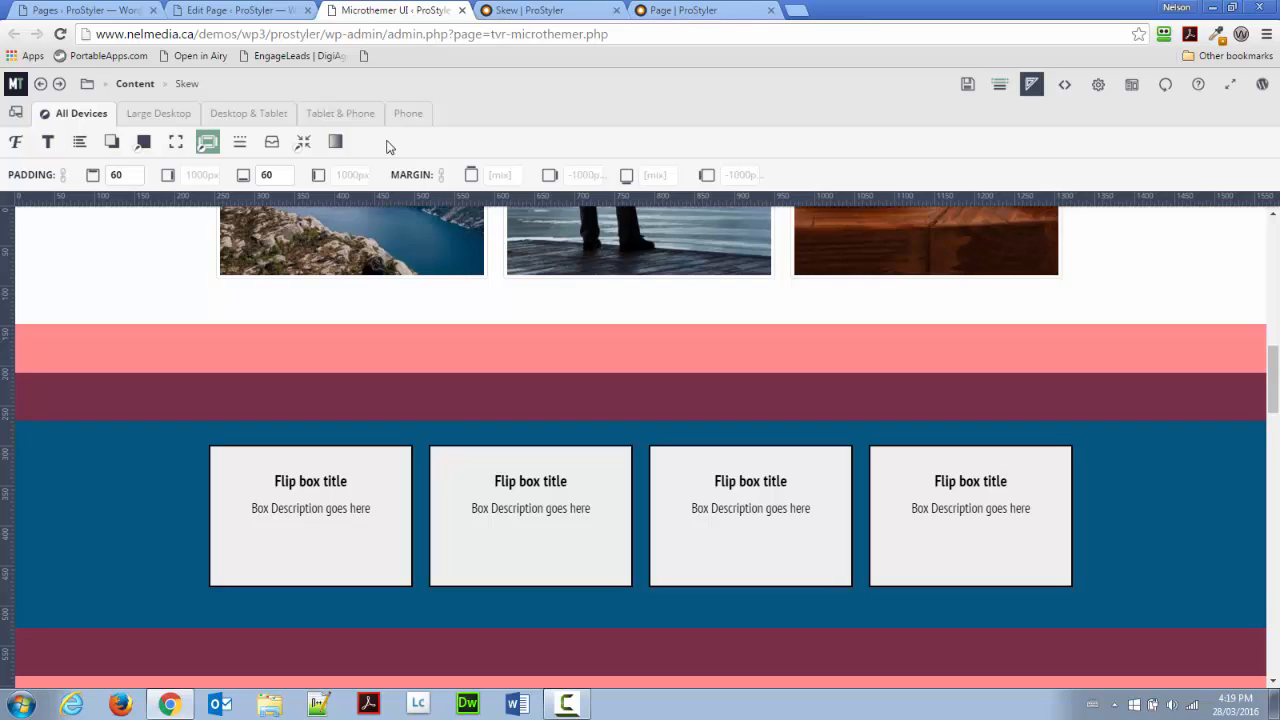
{"action": "left_click", "coordinate": [188, 86]}
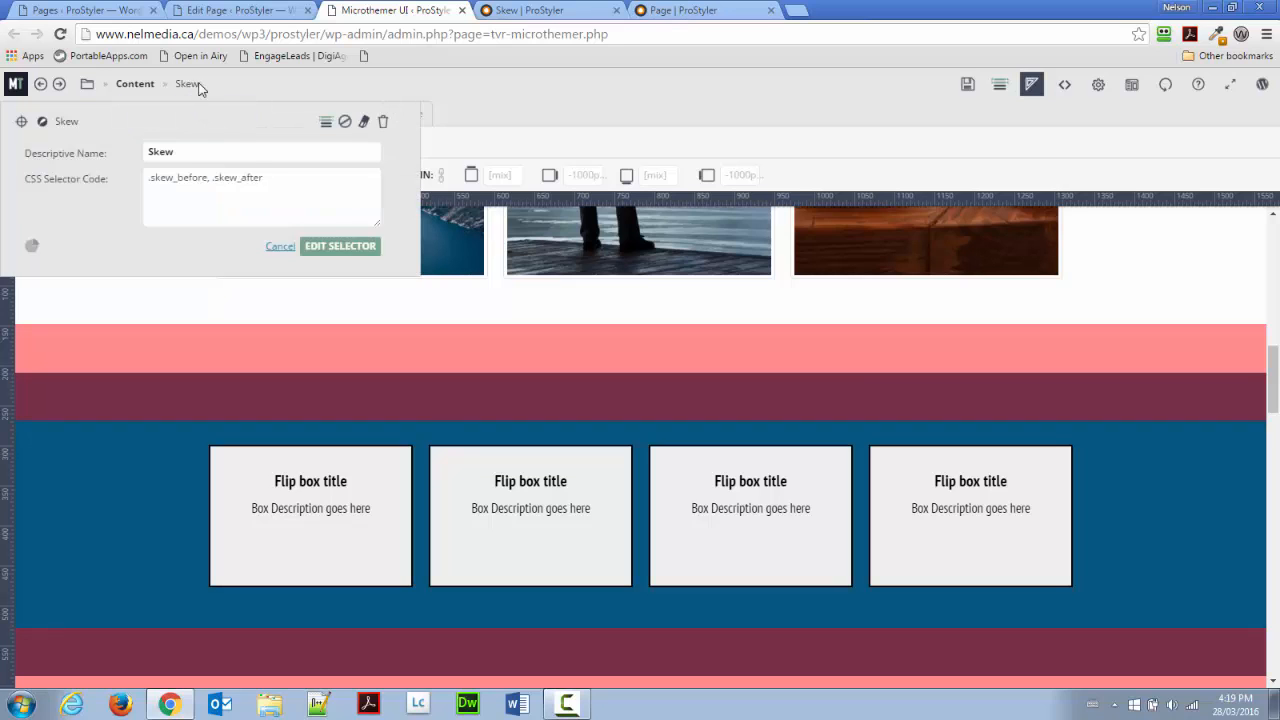
{"action": "left_click_drag", "start_coordinate": [276, 181], "coordinate": [126, 180]}
{"action": "key", "text": "ctrl+c"}
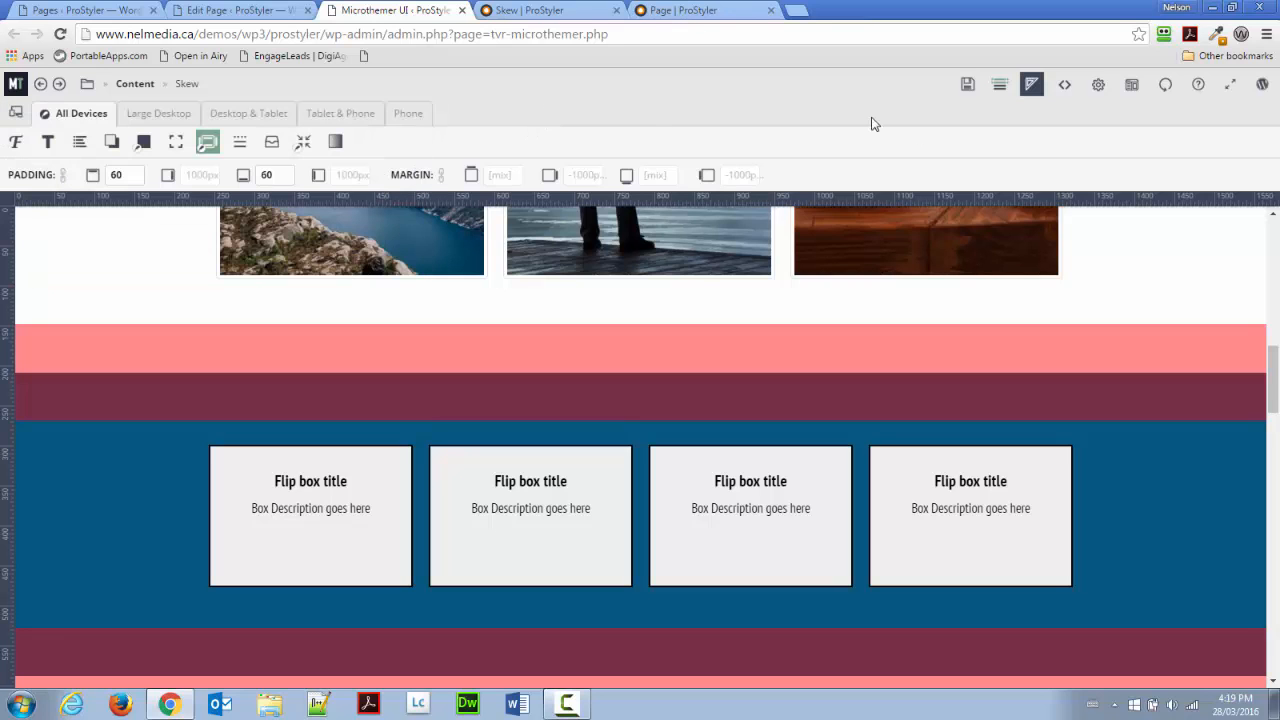
Step: Add a custom CSS rule for .skew_before, .skew_after with transform: rotate(-3.2deg), save it and return from the code editor
{"action": "left_click", "coordinate": [1066, 86]}
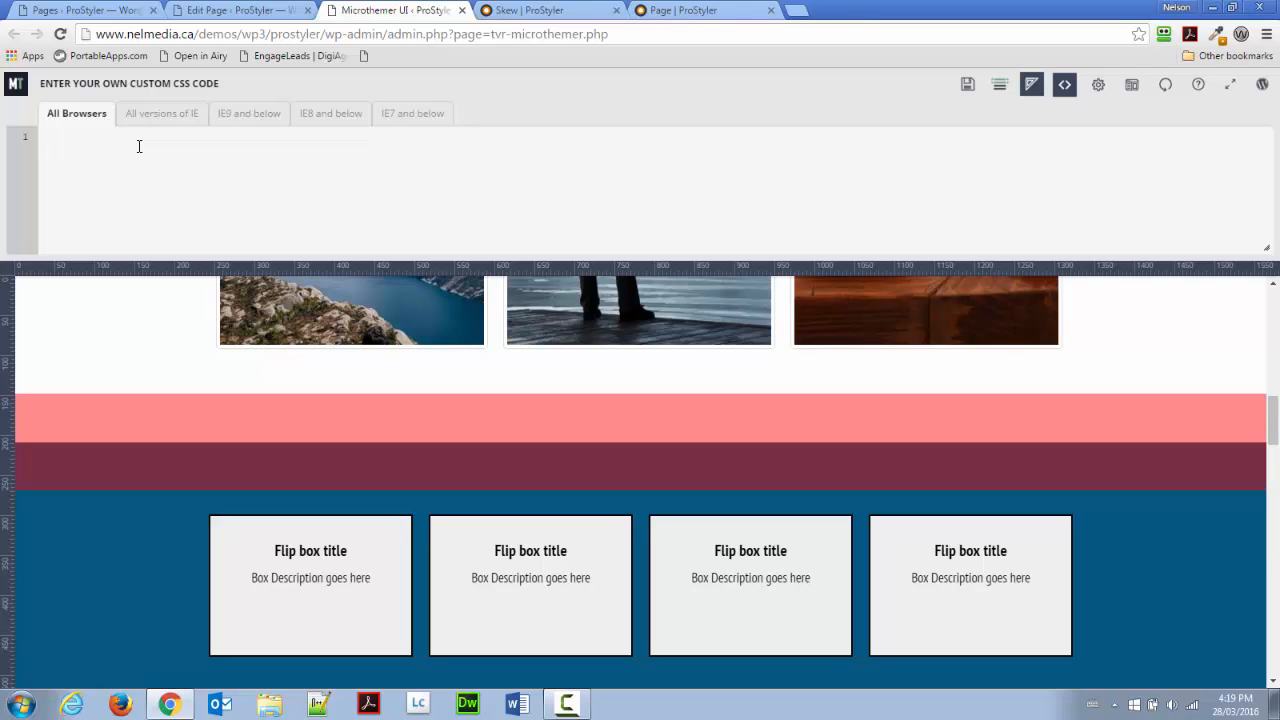
{"action": "key", "text": "ctrl+v"}
{"action": "type", "text": "{"}
{"action": "key", "text": "Return"}
{"action": "type", "text": "tra"}
{"action": "type", "text": "nsform: "}
{"action": "type", "text": "rotat"}
{"action": "type", "text": "e("}
{"action": "type", "text": "-32"}
{"action": "type", "text": "2deg"}
{"action": "left_click", "coordinate": [967, 87]}
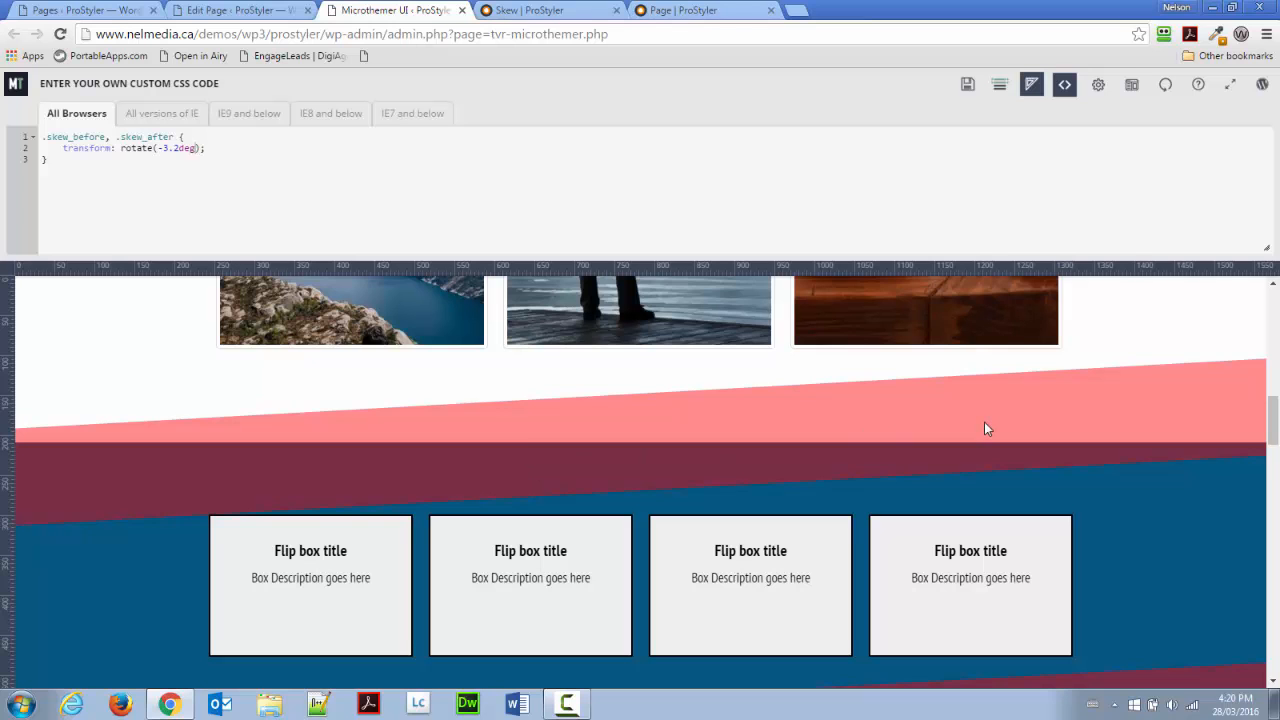
{"action": "left_click", "coordinate": [1065, 87]}
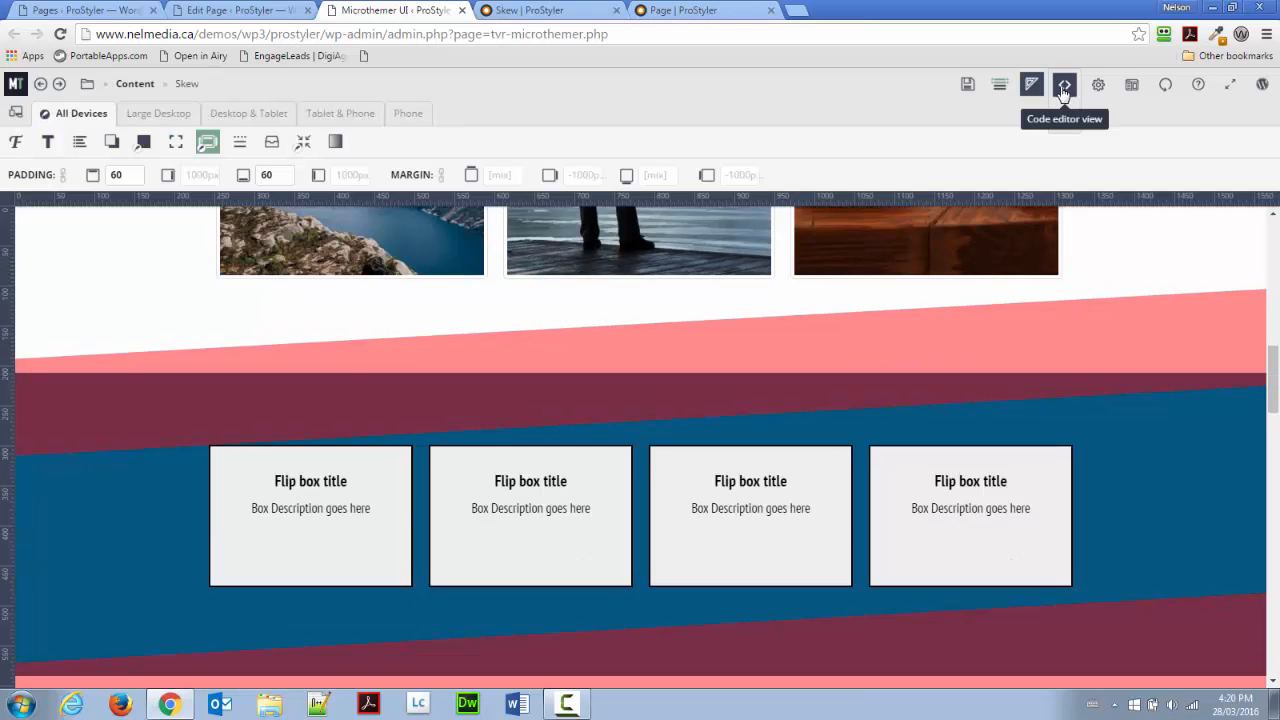
Step: Remove the red background colour from the Skew selector
{"action": "left_click", "coordinate": [143, 142]}
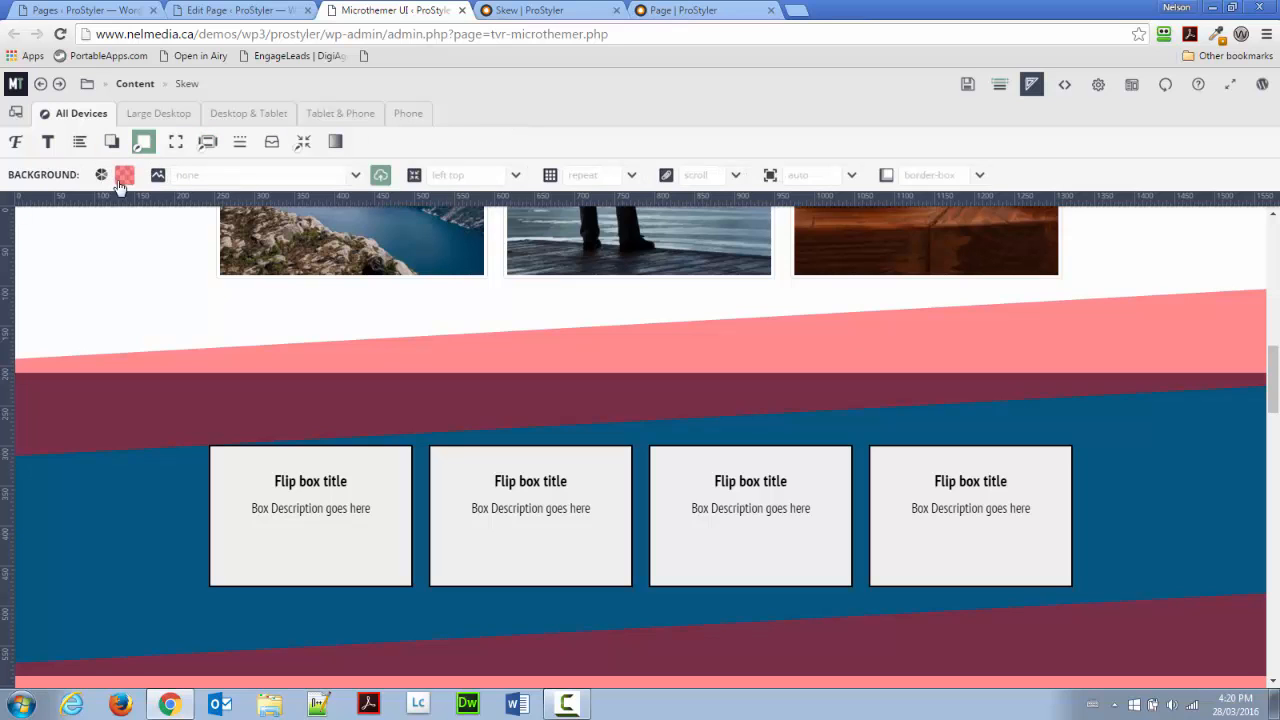
{"action": "left_click", "coordinate": [128, 179]}
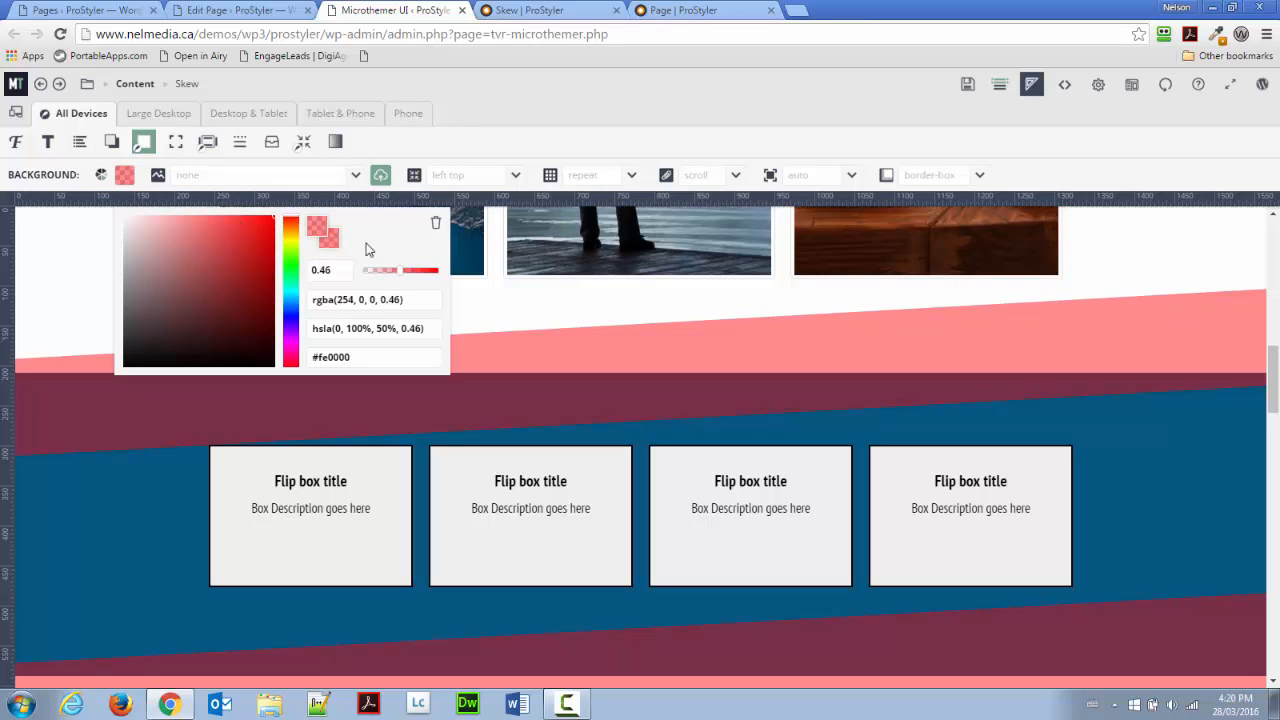
{"action": "left_click", "coordinate": [437, 227]}
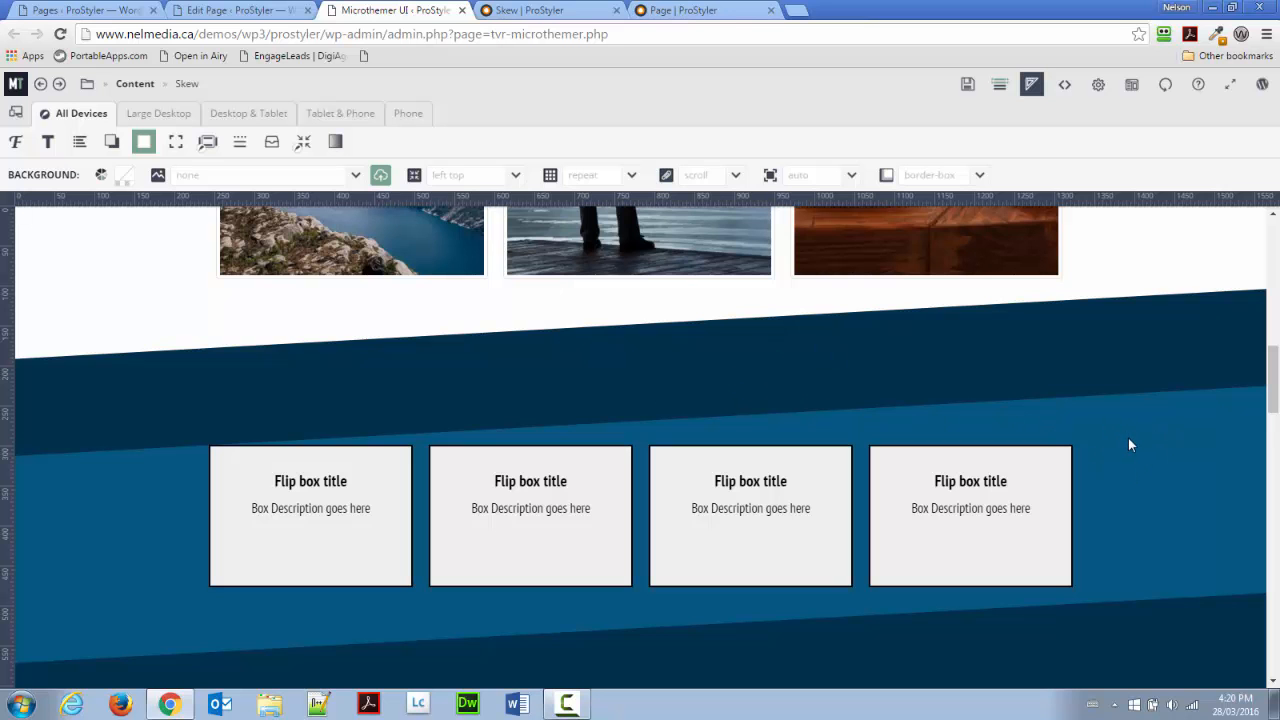
Step: Examine the slanted section edges in the preview from the flip boxes down to the footer and back
{"action": "scroll", "coordinate": [1127, 443], "scroll_direction": "down", "scroll_amount": 2}
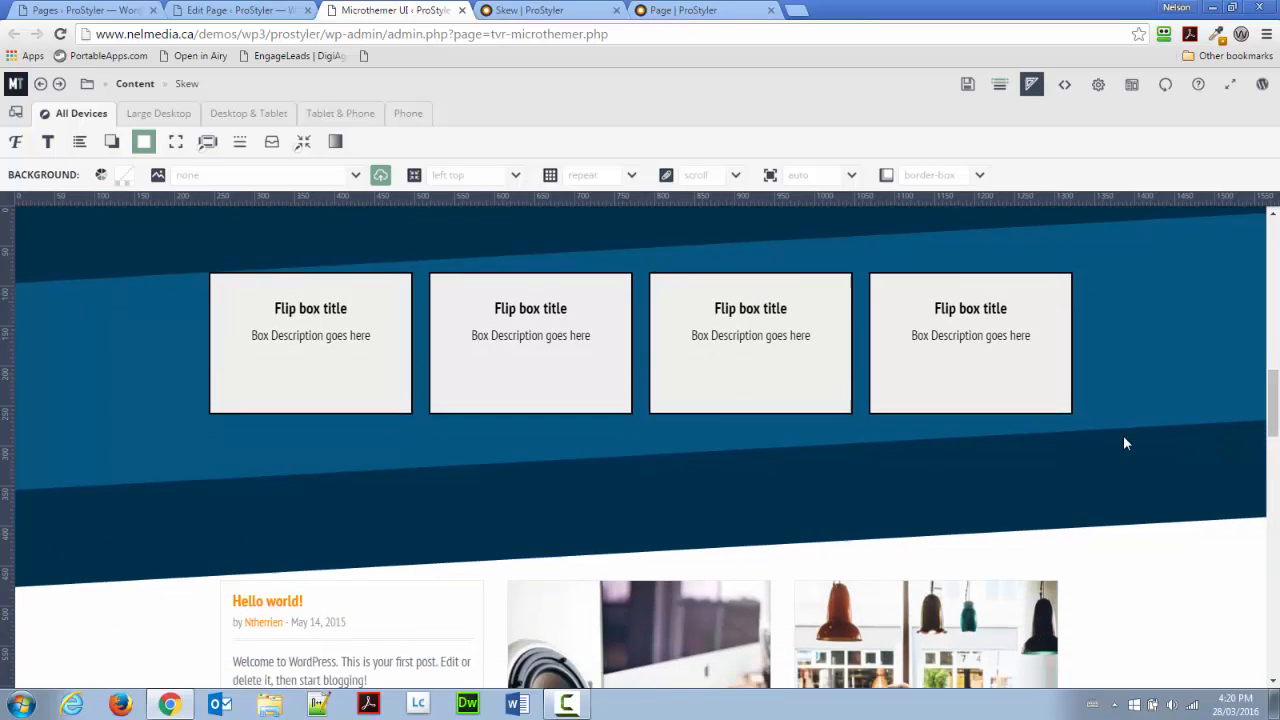
{"action": "scroll", "coordinate": [1123, 443], "scroll_direction": "up", "scroll_amount": 1}
{"action": "scroll", "coordinate": [1128, 360], "scroll_direction": "down", "scroll_amount": 10}
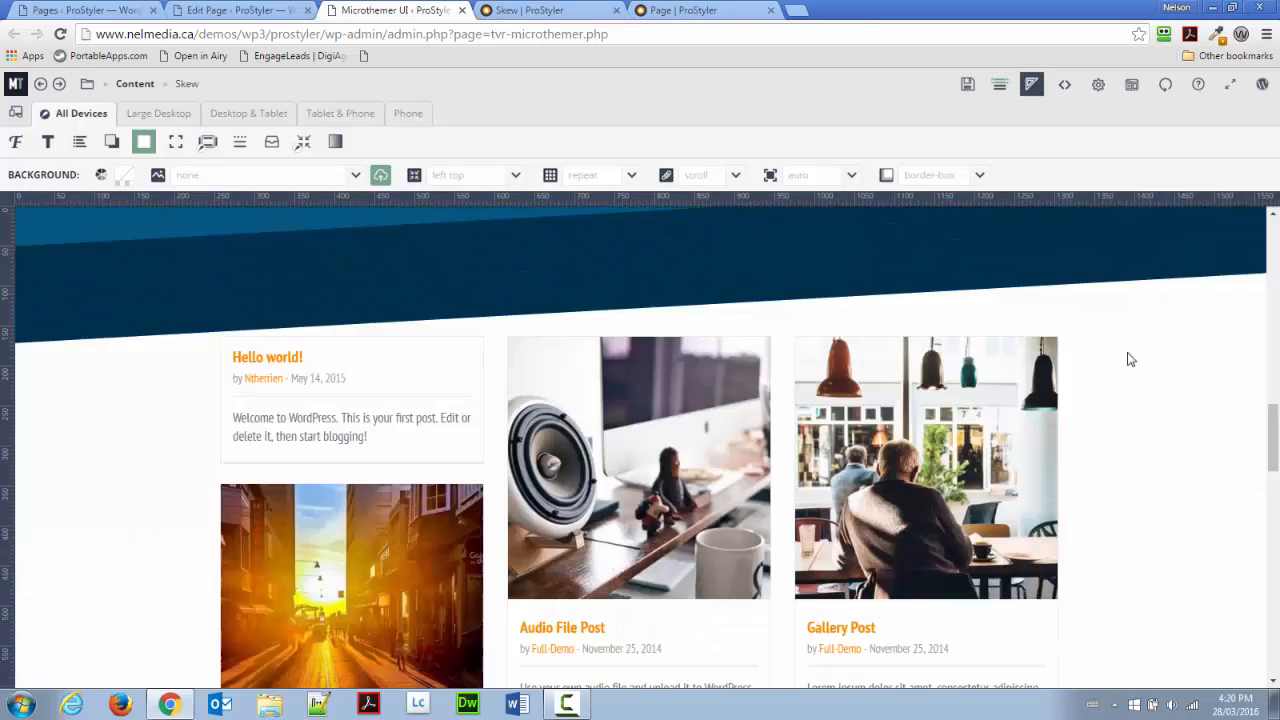
{"action": "scroll", "coordinate": [1131, 375], "scroll_direction": "down", "scroll_amount": 1}
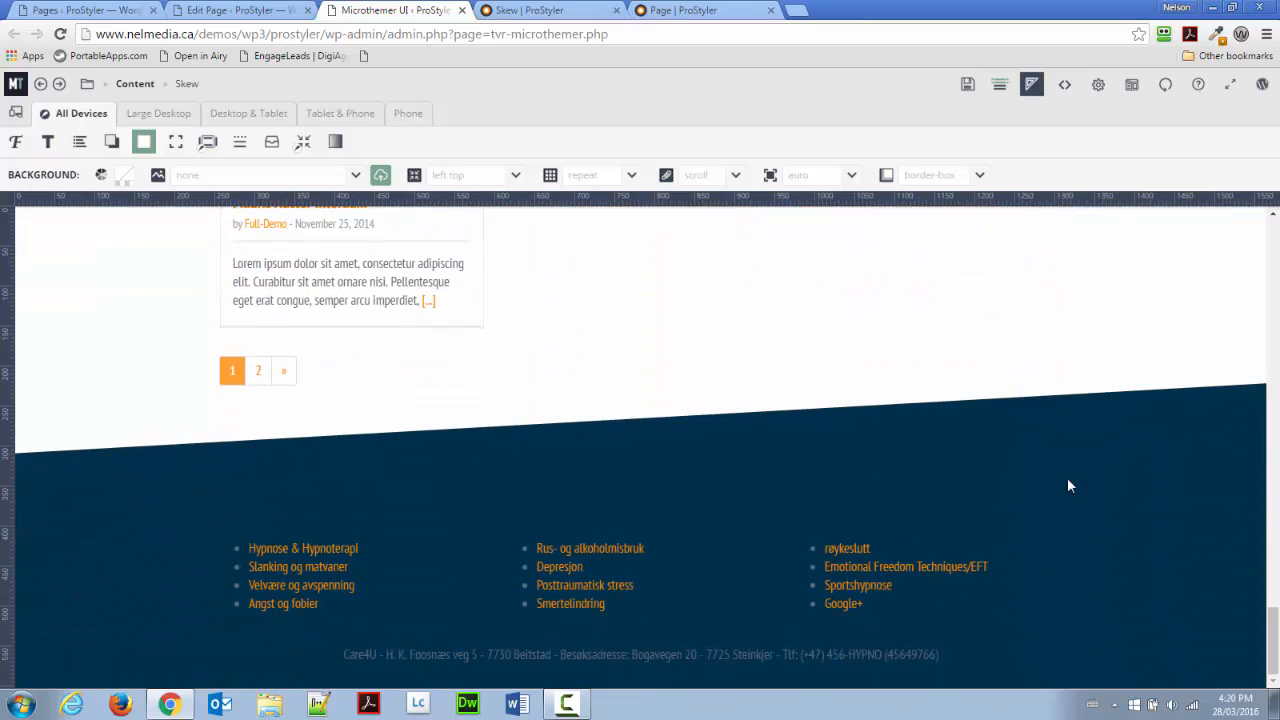
{"action": "scroll", "coordinate": [1094, 481], "scroll_direction": "up", "scroll_amount": 8}
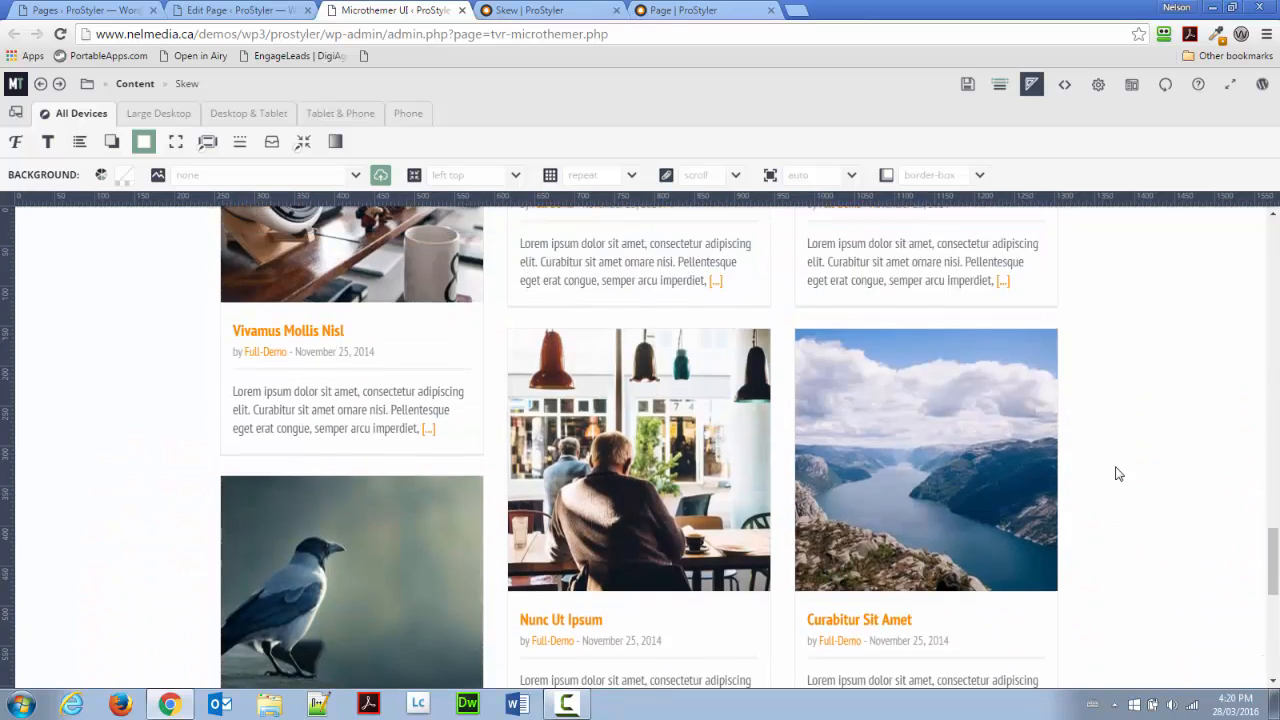
{"action": "scroll", "coordinate": [1119, 473], "scroll_direction": "up", "scroll_amount": 5}
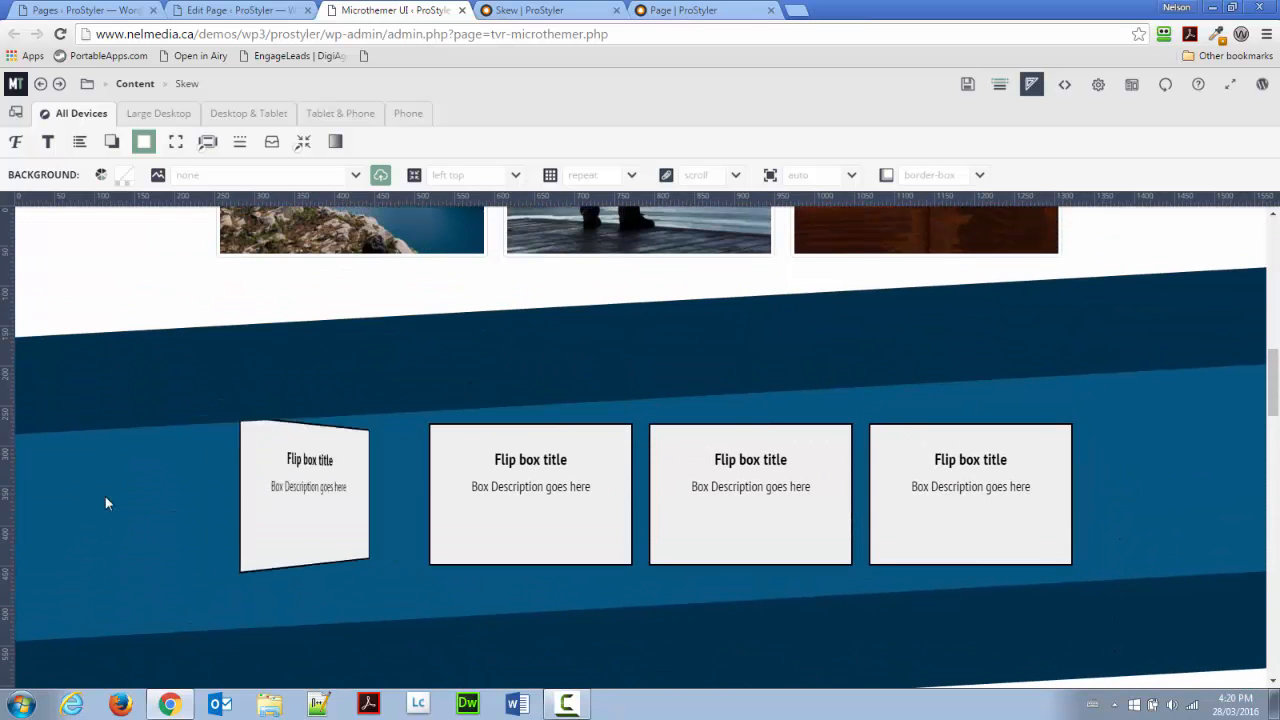
Step: In the page editor, change the flip box row's solid background to the dark blue #00304c and save the row and page
{"action": "left_click", "coordinate": [240, 10]}
{"action": "scroll", "coordinate": [167, 348], "scroll_direction": "down", "scroll_amount": 1}
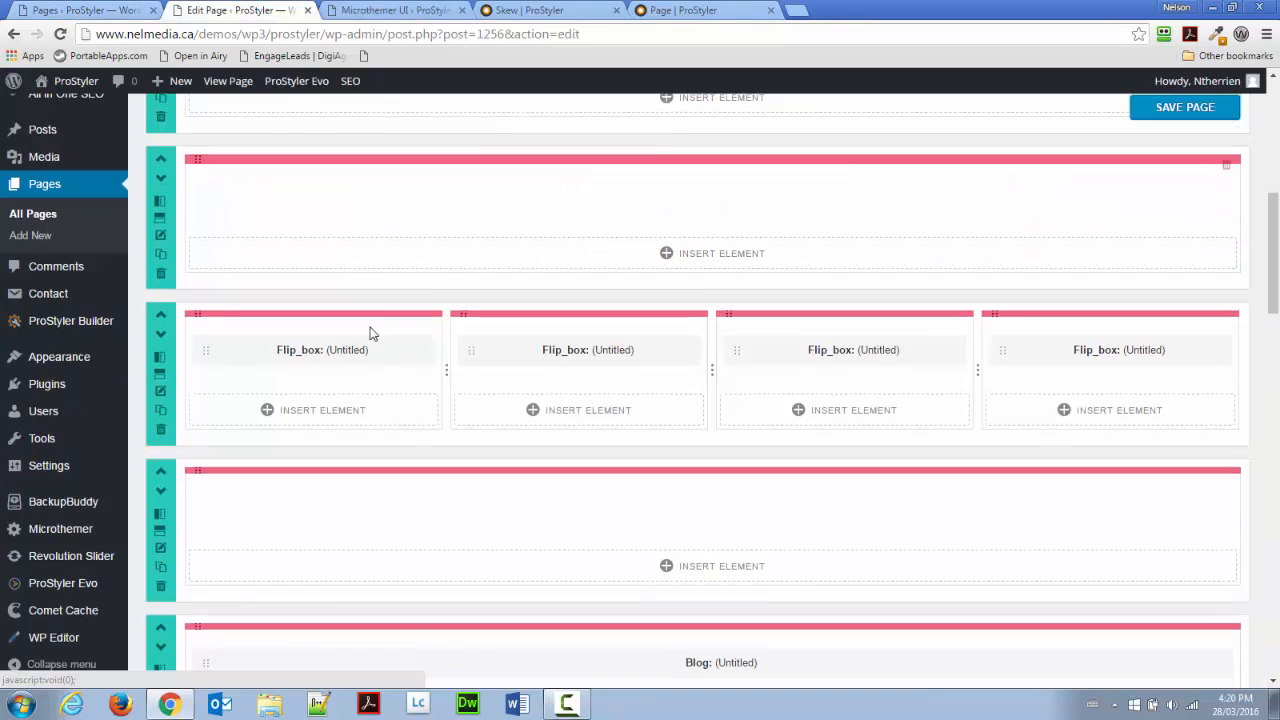
{"action": "left_click", "coordinate": [161, 330]}
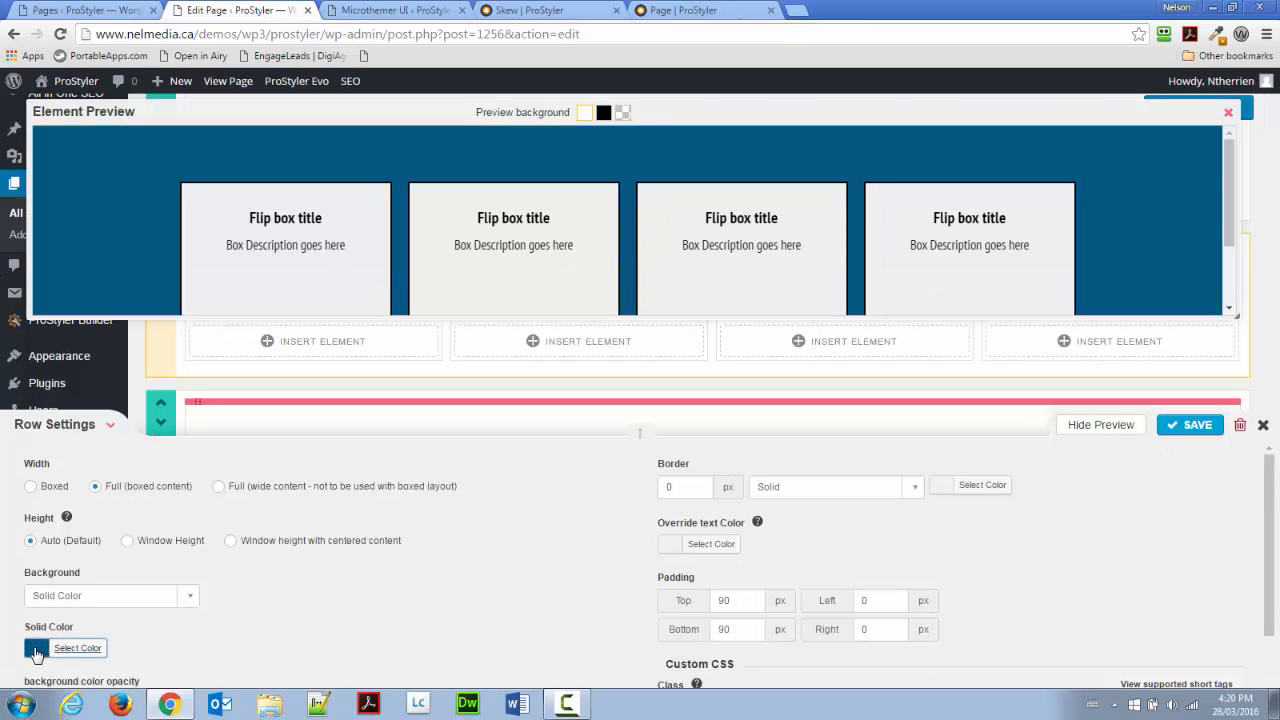
{"action": "left_click", "coordinate": [45, 652]}
{"action": "scroll", "coordinate": [66, 638], "scroll_direction": "down", "scroll_amount": 2}
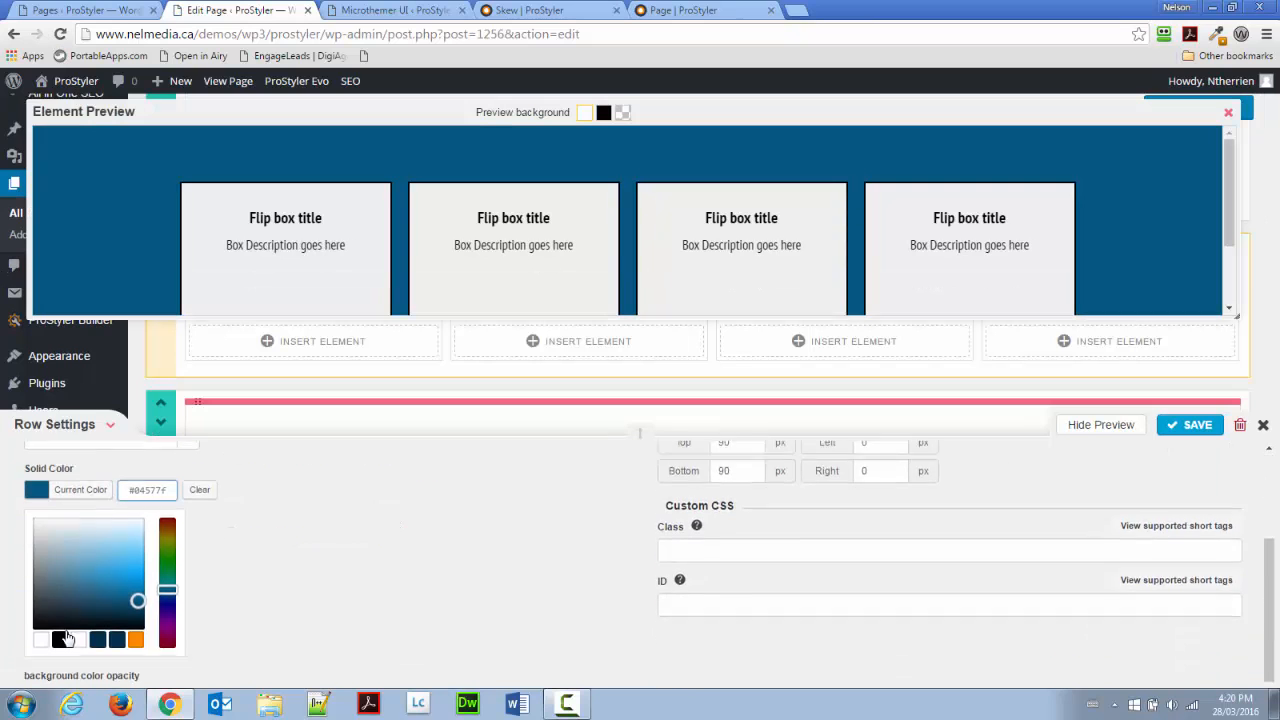
{"action": "left_click", "coordinate": [117, 639]}
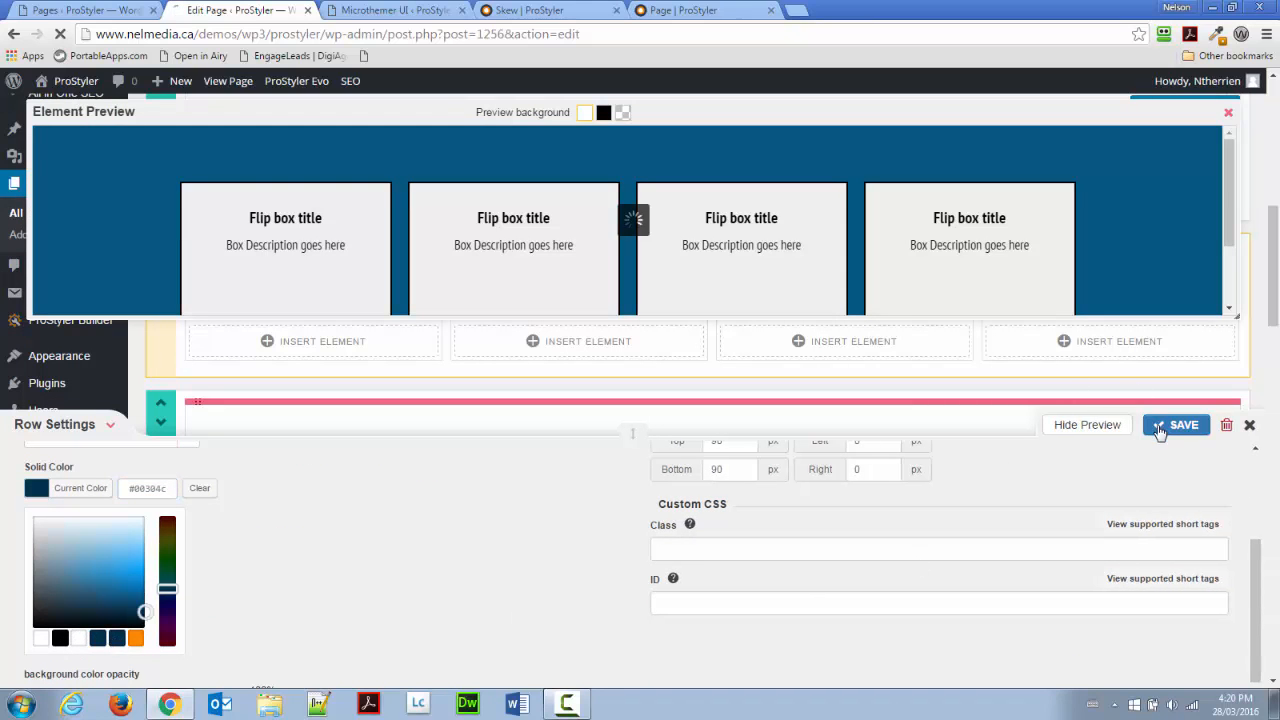
{"action": "left_click", "coordinate": [1175, 425]}
{"action": "left_click", "coordinate": [1176, 110]}
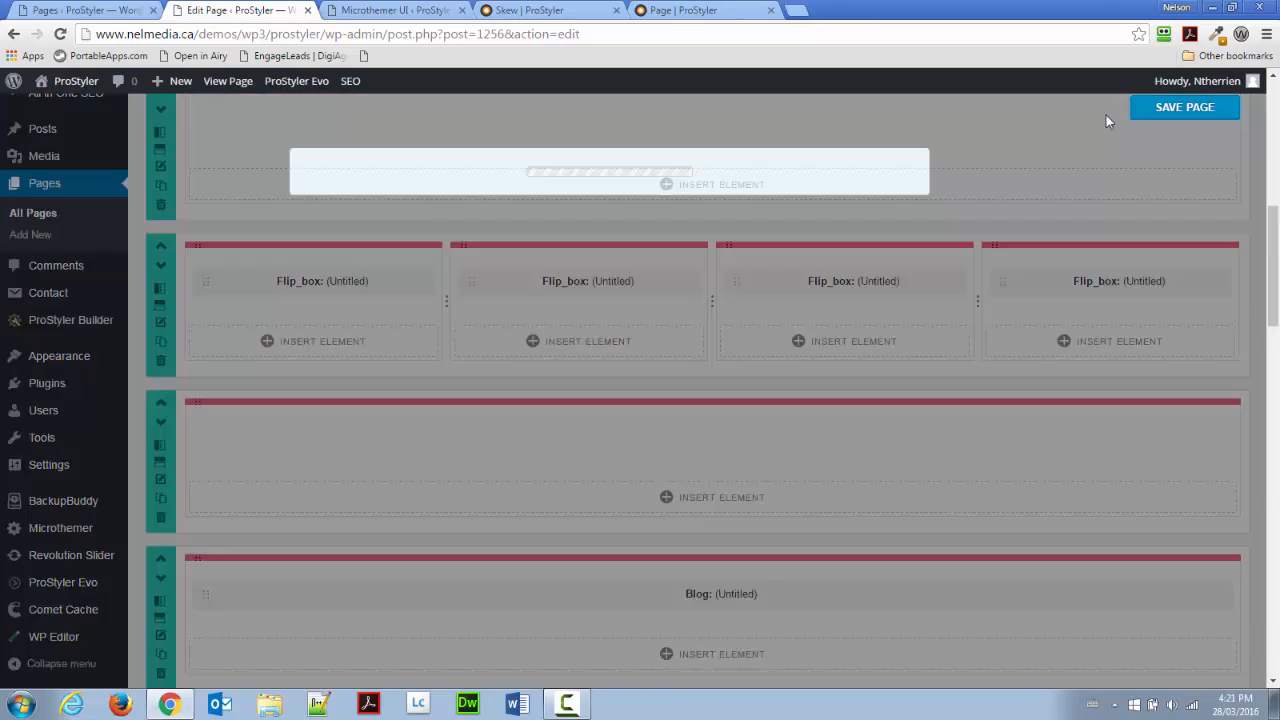
Step: Reload the live Skew page and check the slanted edges at the header image, flip box row and footer
{"action": "left_click", "coordinate": [527, 10]}
{"action": "left_click", "coordinate": [60, 33]}
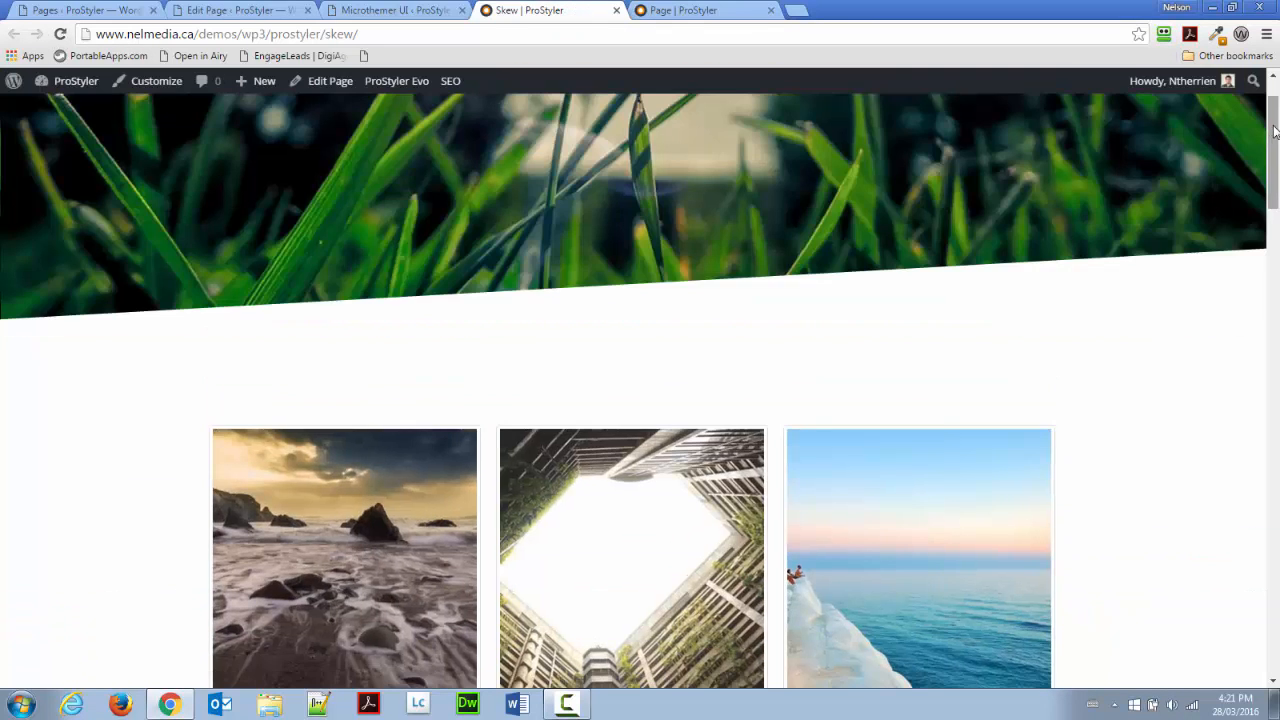
{"action": "left_click_drag", "start_coordinate": [1274, 130], "coordinate": [1236, 298]}
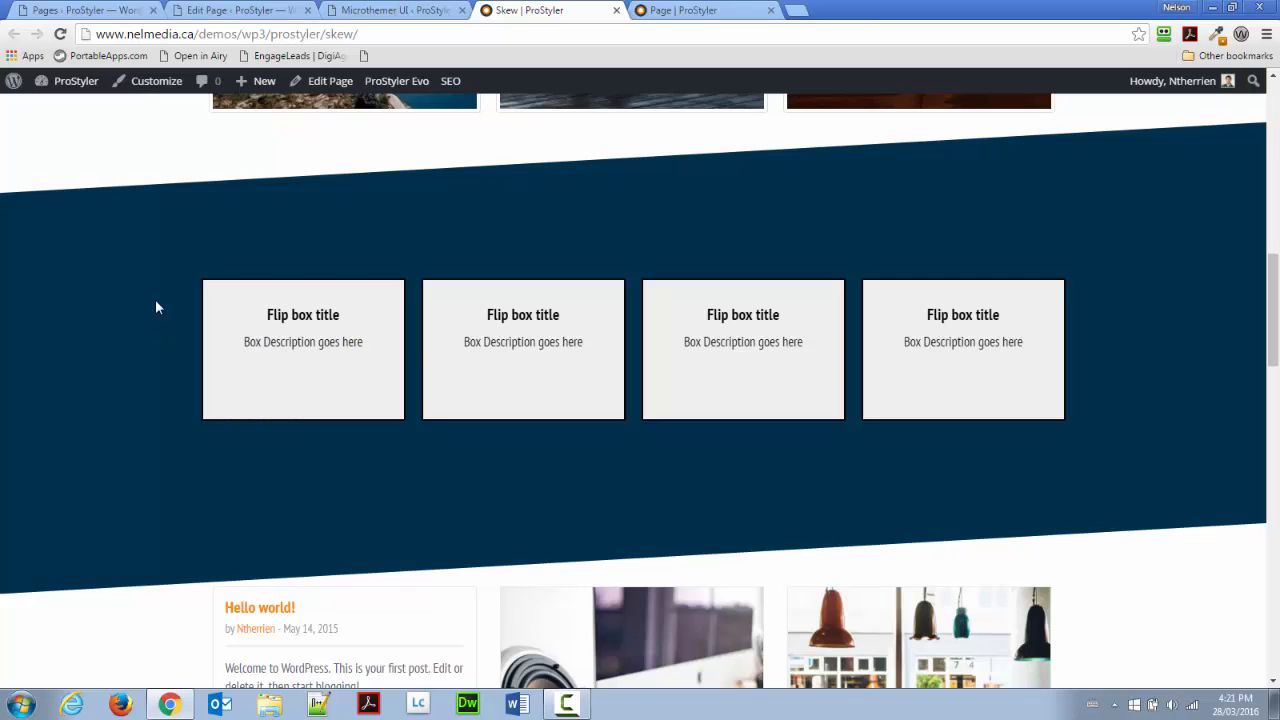
{"action": "scroll", "coordinate": [172, 314], "scroll_direction": "up", "scroll_amount": 7}
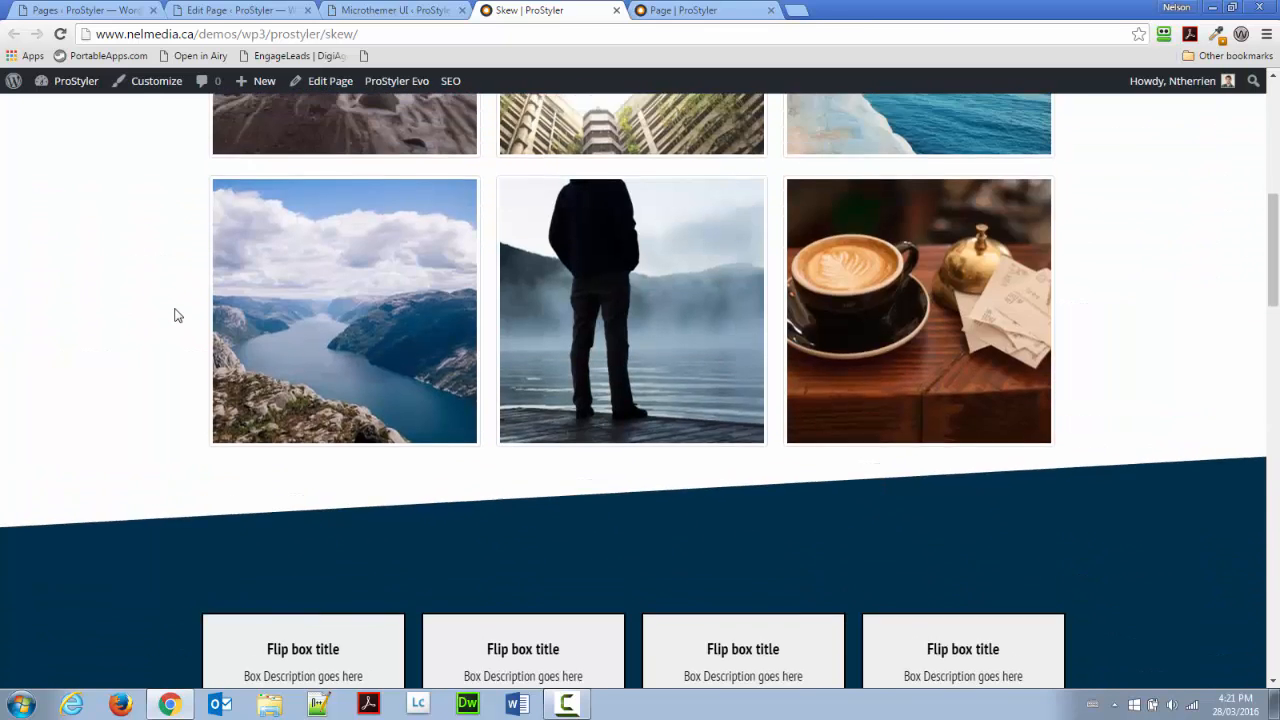
{"action": "scroll", "coordinate": [174, 315], "scroll_direction": "up", "scroll_amount": 1}
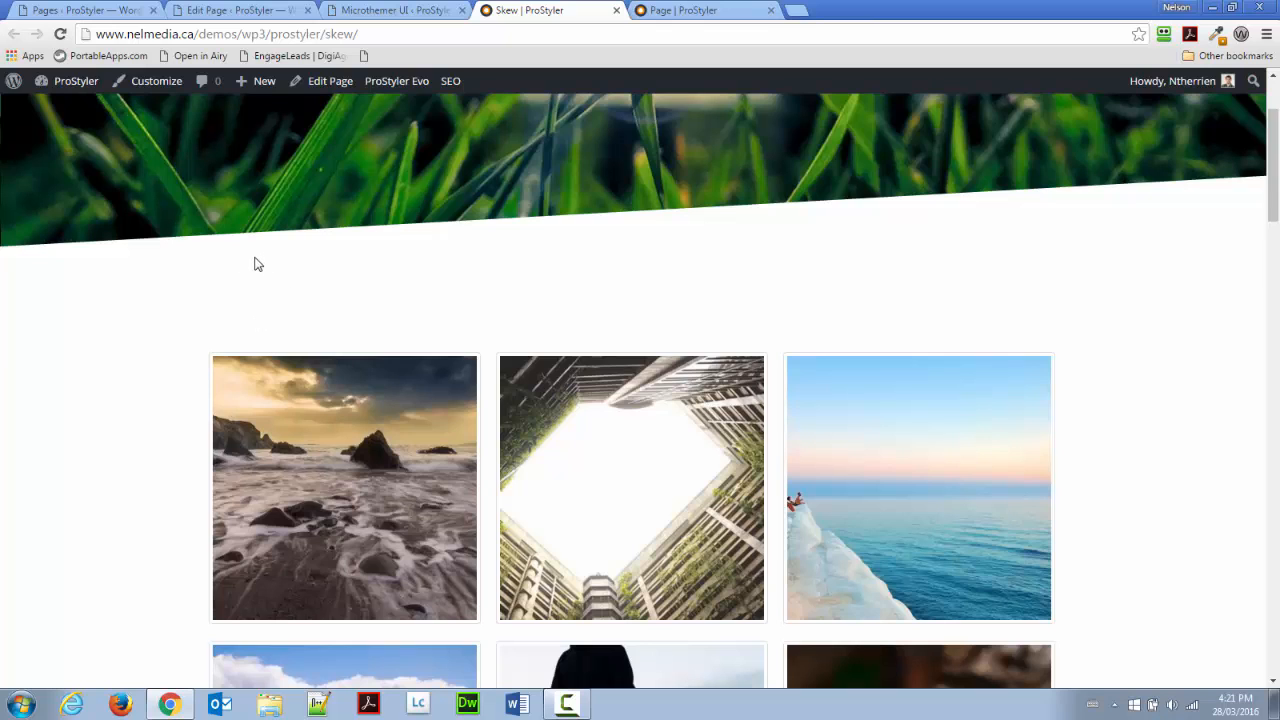
{"action": "scroll", "coordinate": [672, 302], "scroll_direction": "down", "scroll_amount": 2}
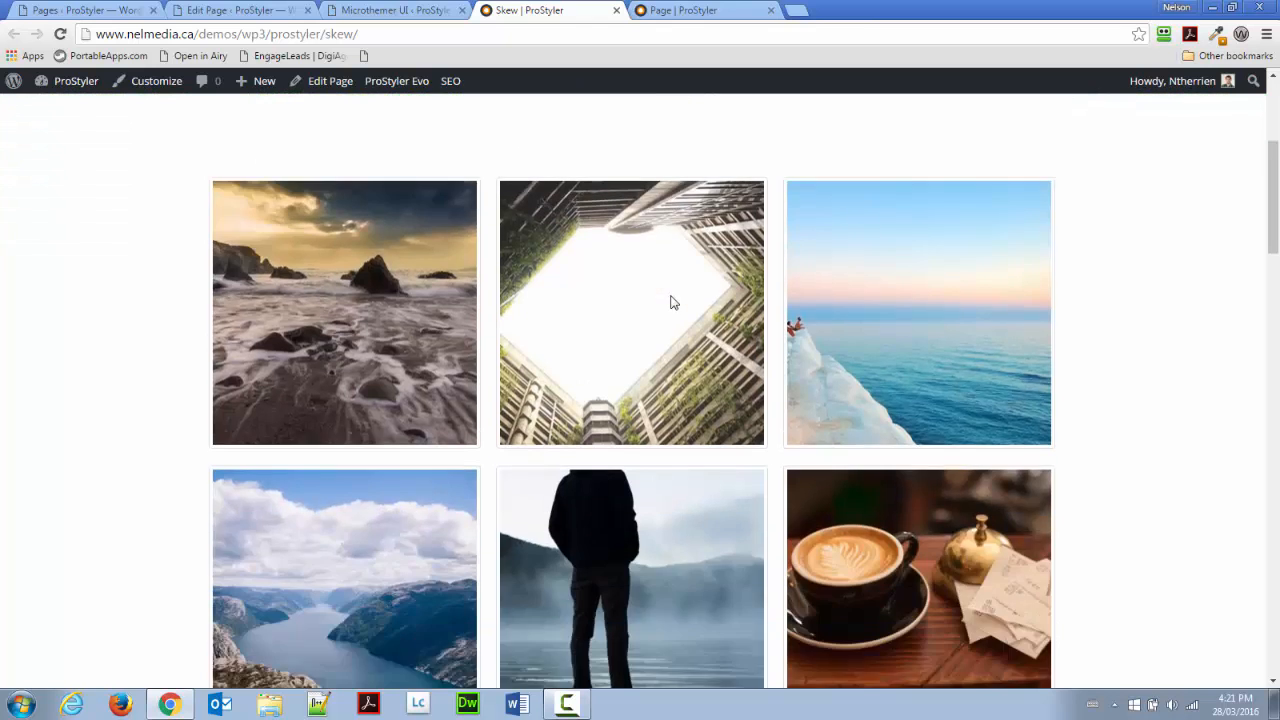
{"action": "scroll", "coordinate": [672, 302], "scroll_direction": "down", "scroll_amount": 20}
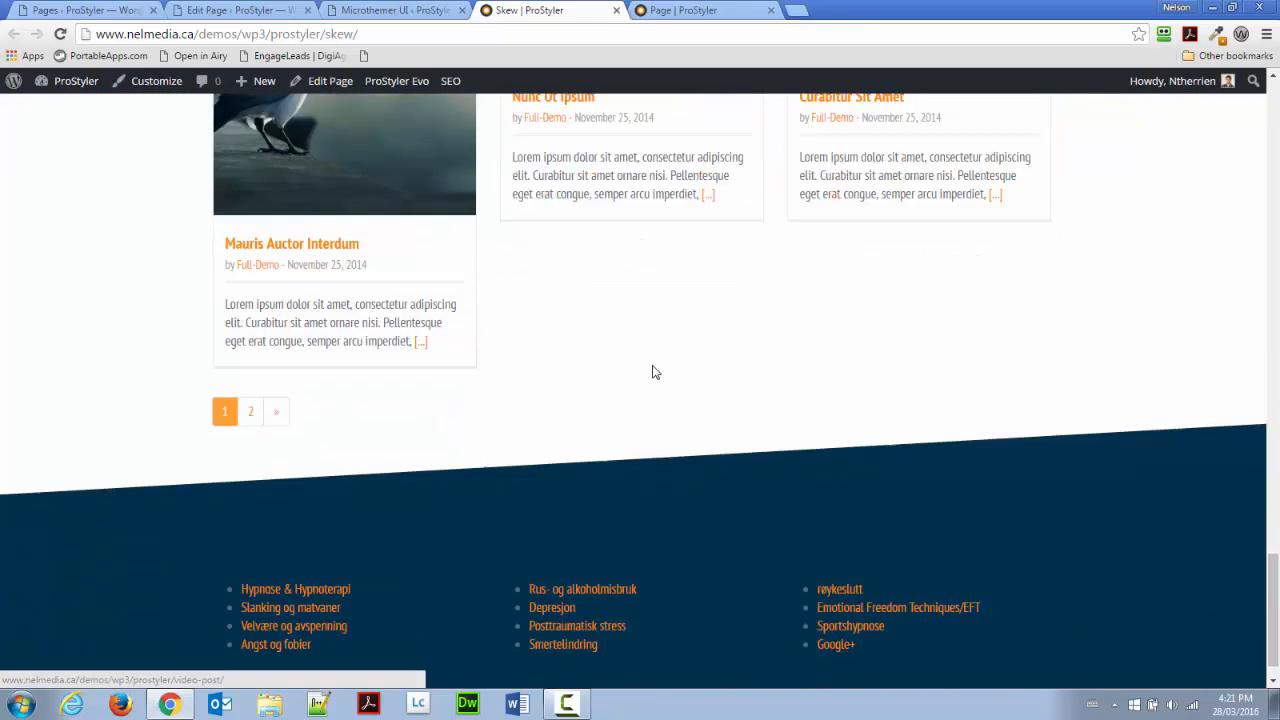
{"action": "scroll", "coordinate": [655, 372], "scroll_direction": "down", "scroll_amount": 1}
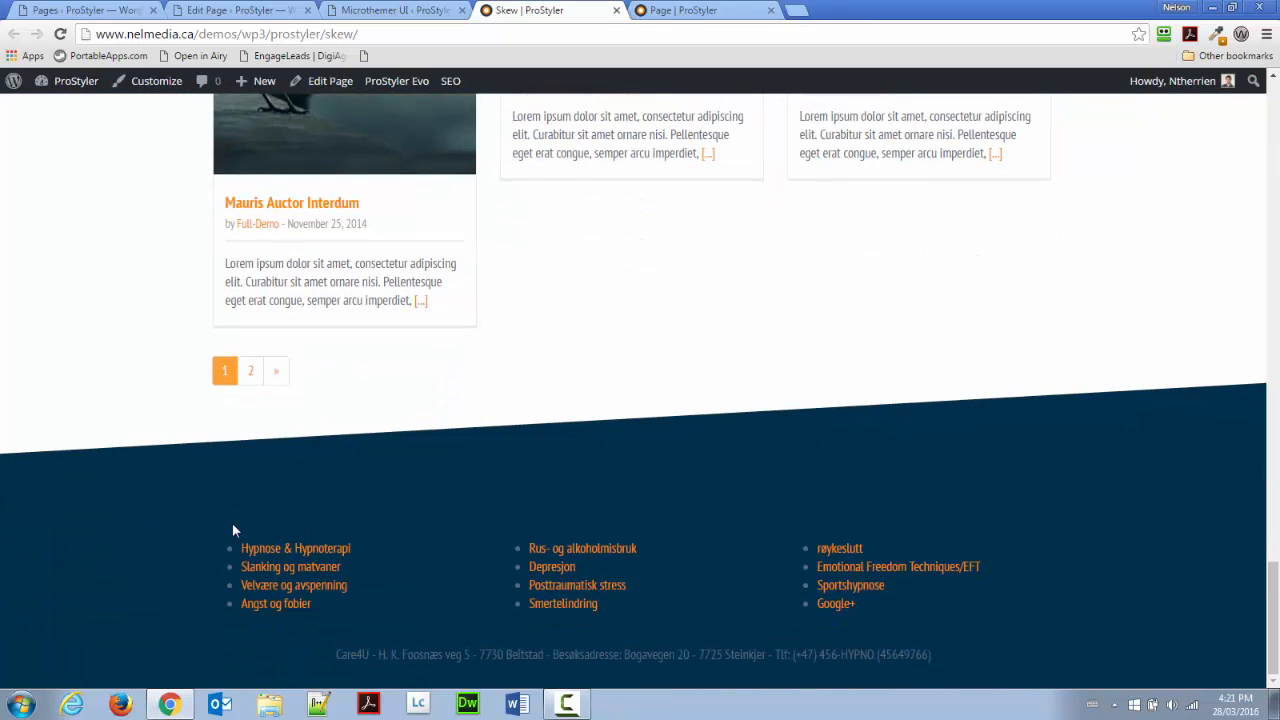